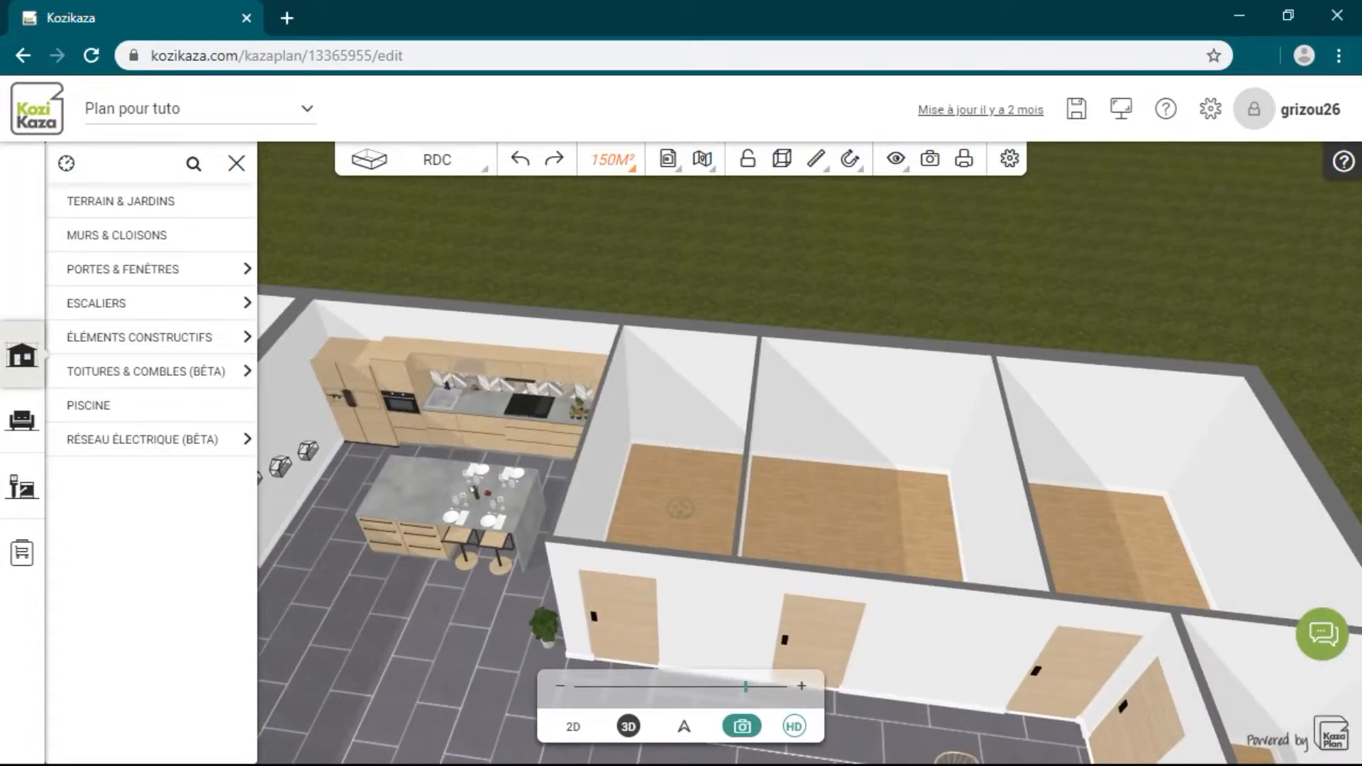
- Open the Carrelage tile collection among the decorative finishes
mouse_move(680, 507)
mouse_down()
mouse_move(680, 486)
mouse_move(679, 499)
mouse_up()
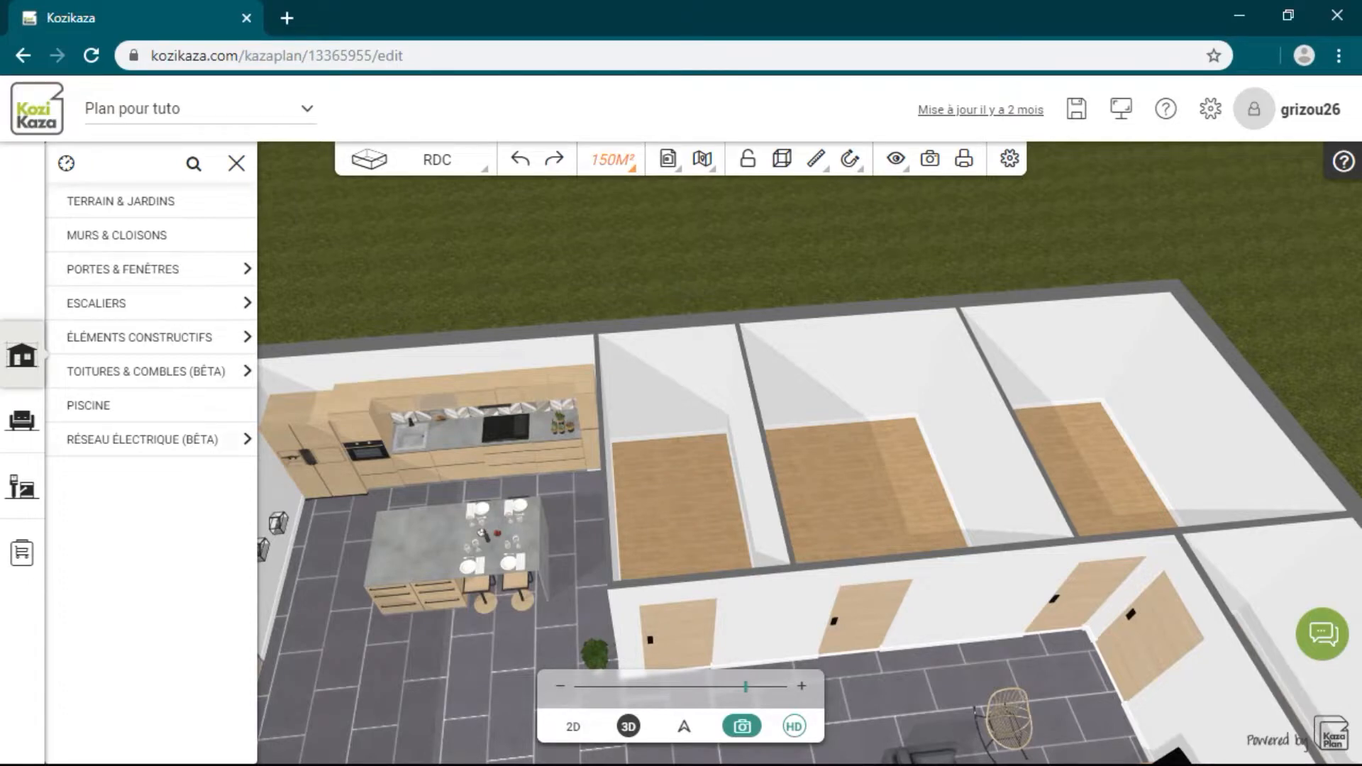
drag(681, 501, 680, 501)
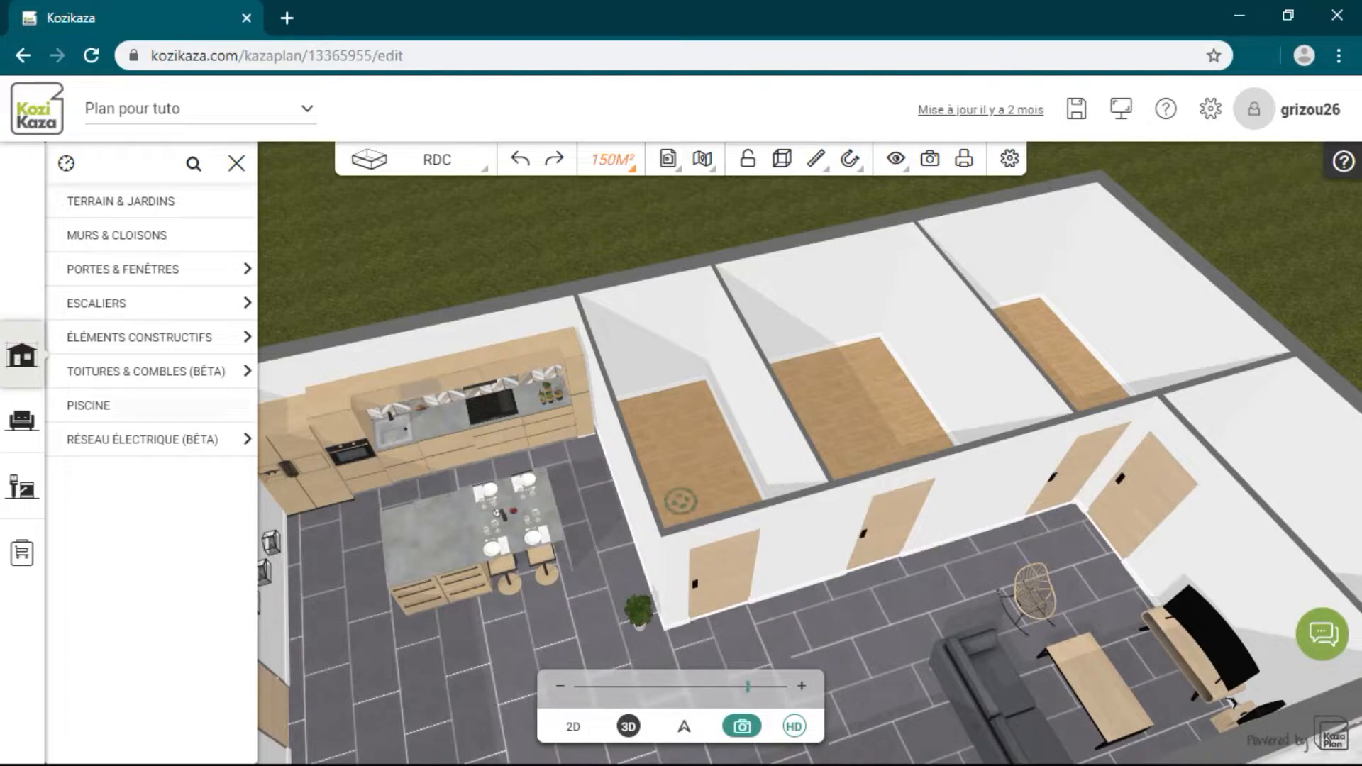
click(22, 488)
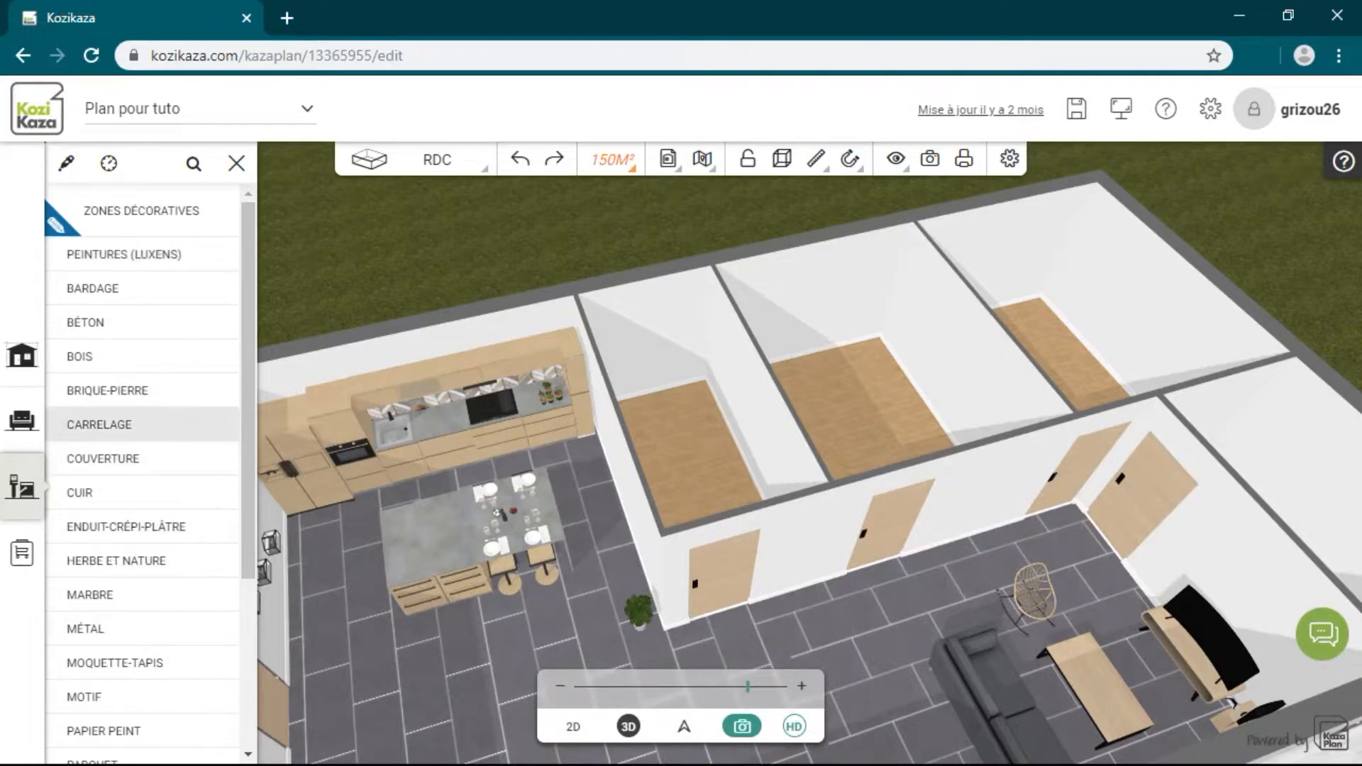
click(99, 424)
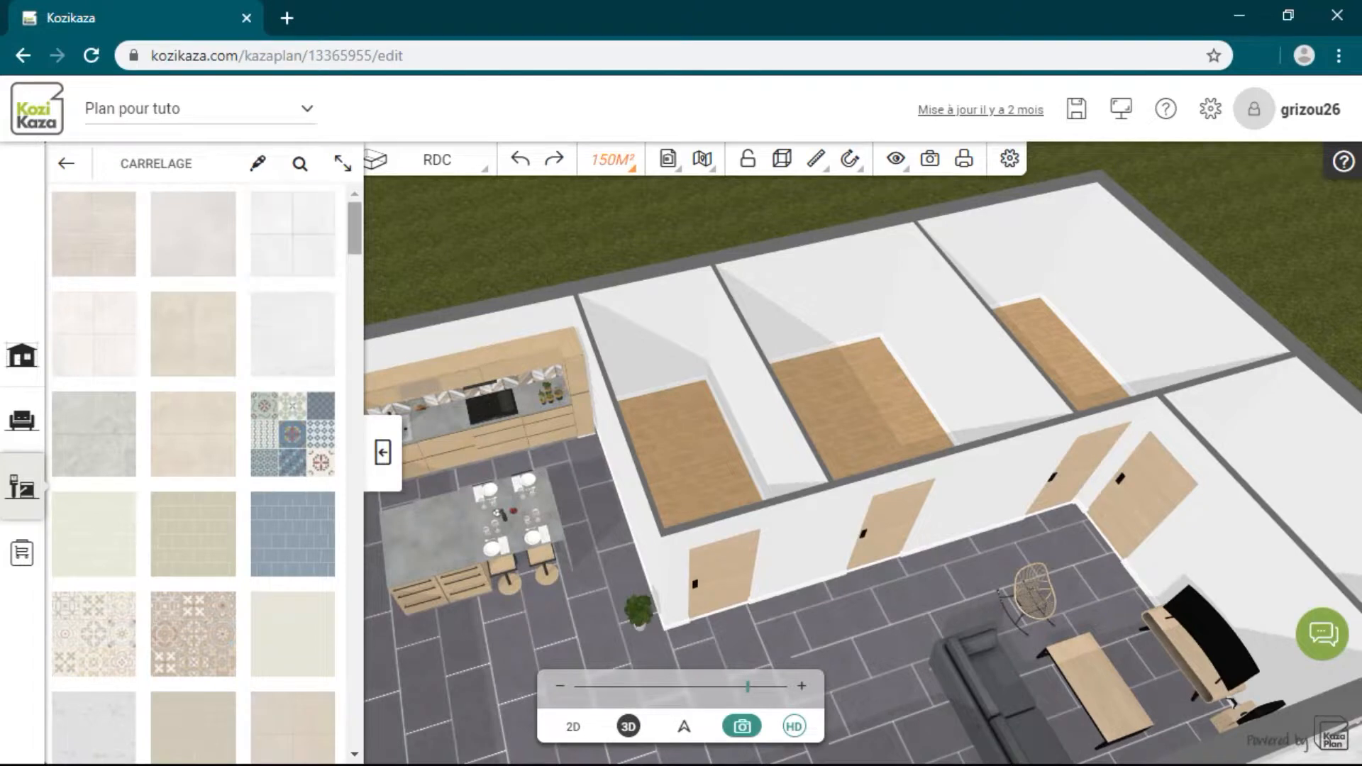
- Cover the floor of the narrow room beside the kitchen with the Concrete Rect tile
scroll(202, 468, down, 5)
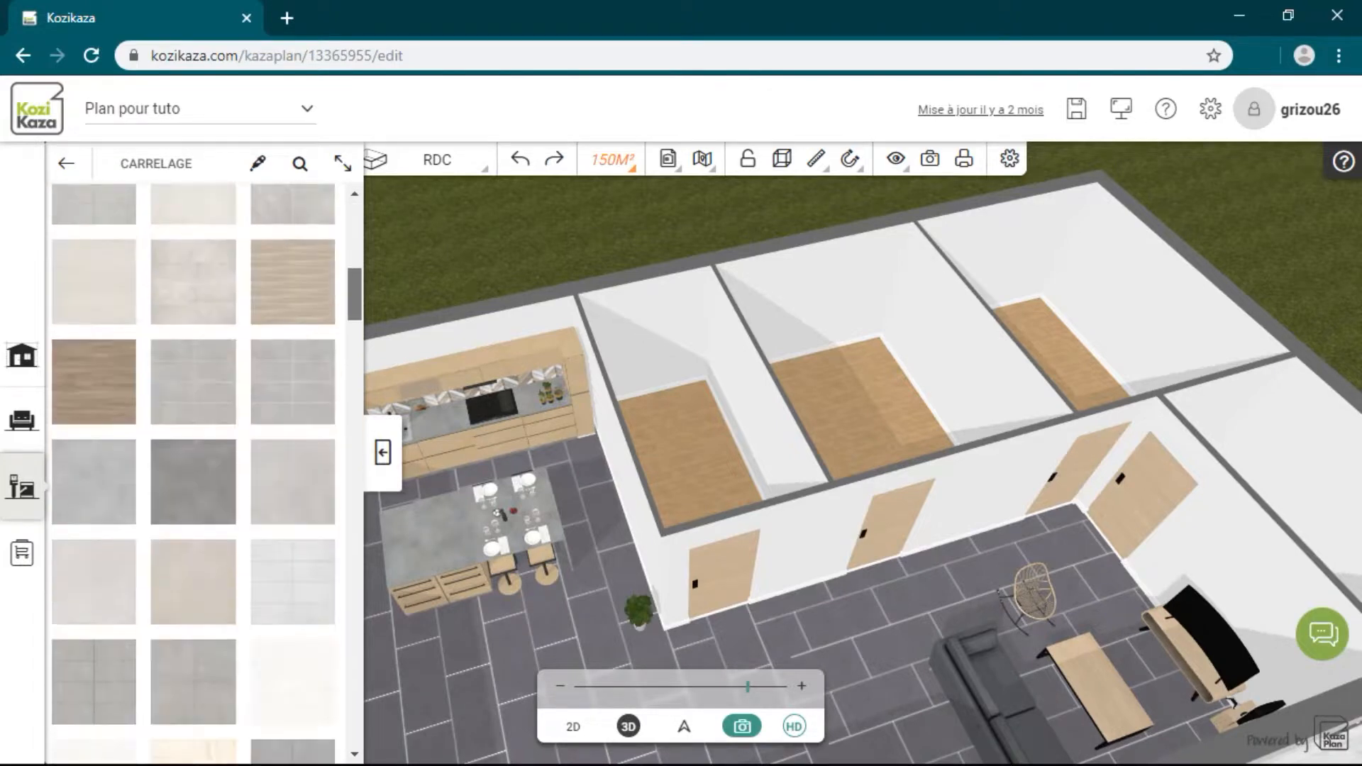
scroll(193, 469, down, 5)
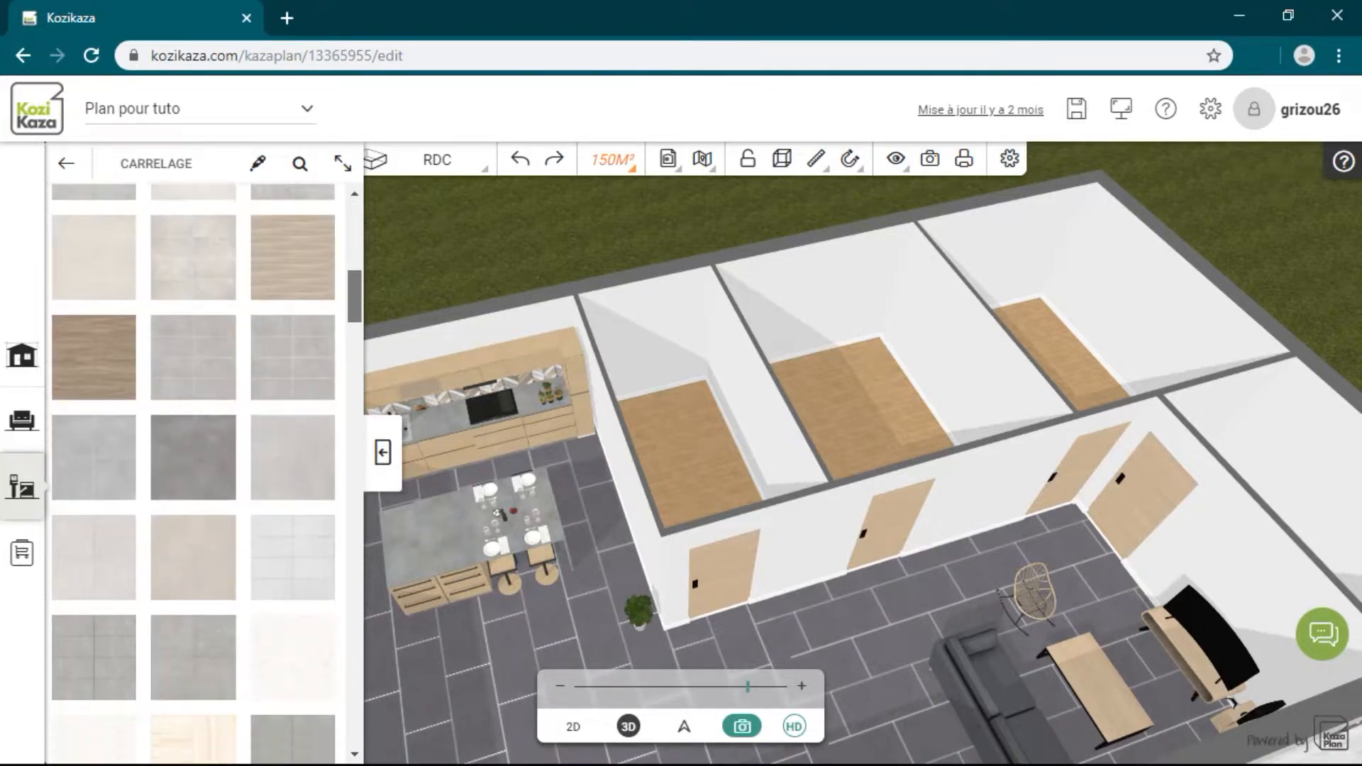
scroll(202, 468, down, 5)
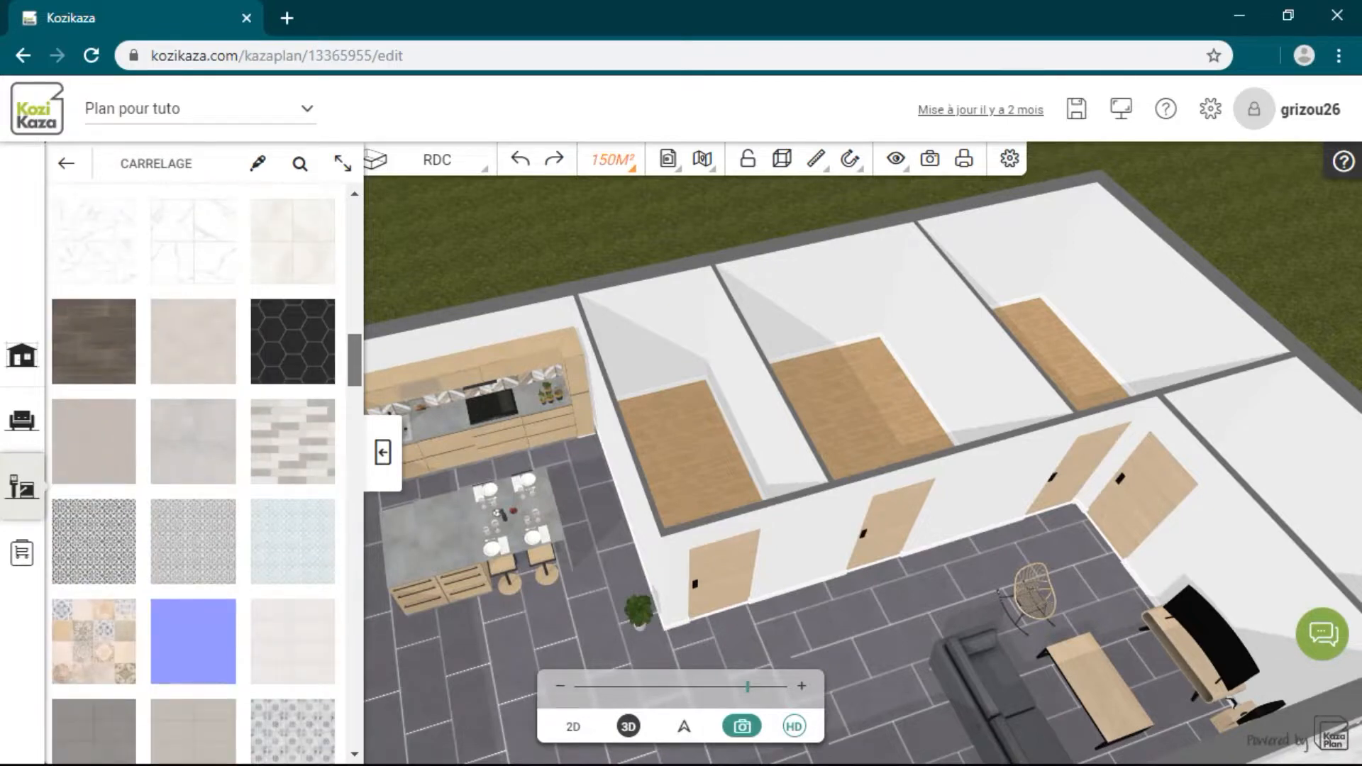
scroll(202, 468, down, 5)
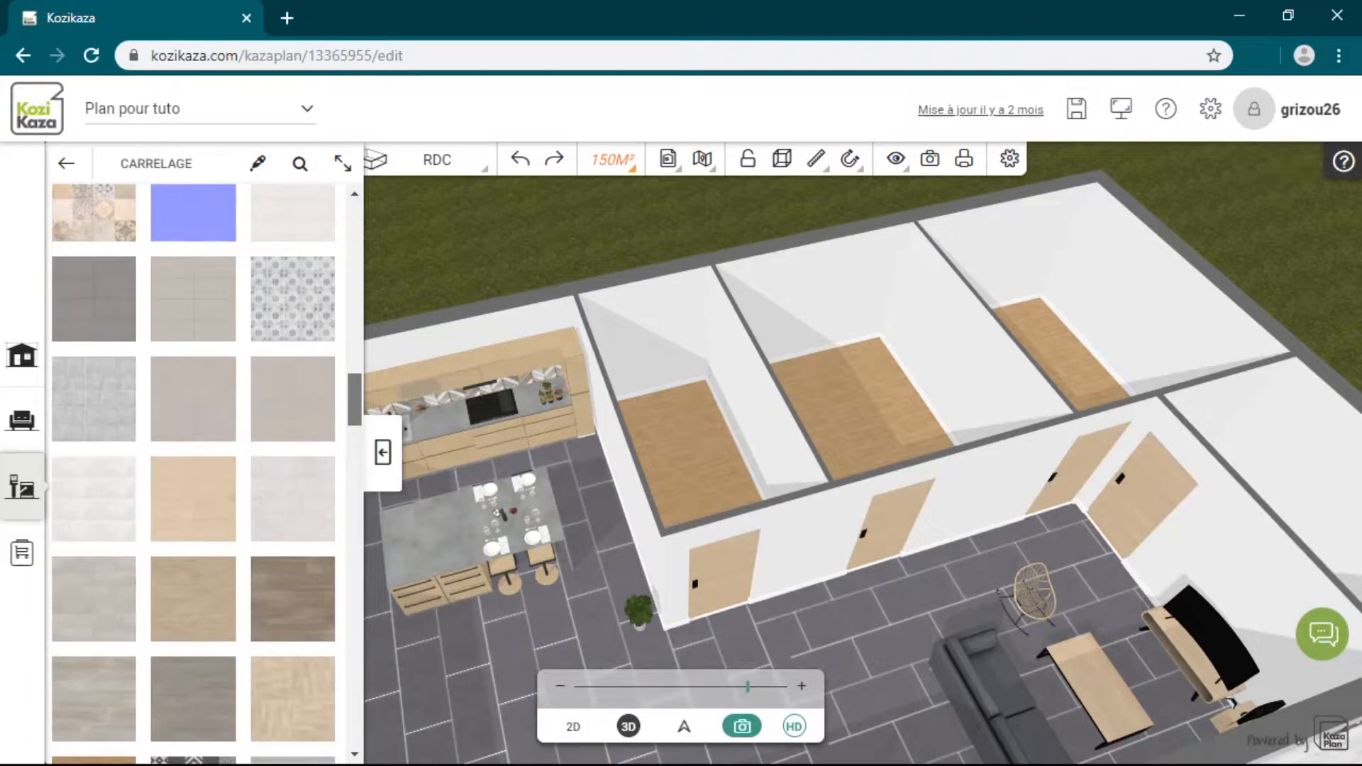
scroll(203, 468, down, 5)
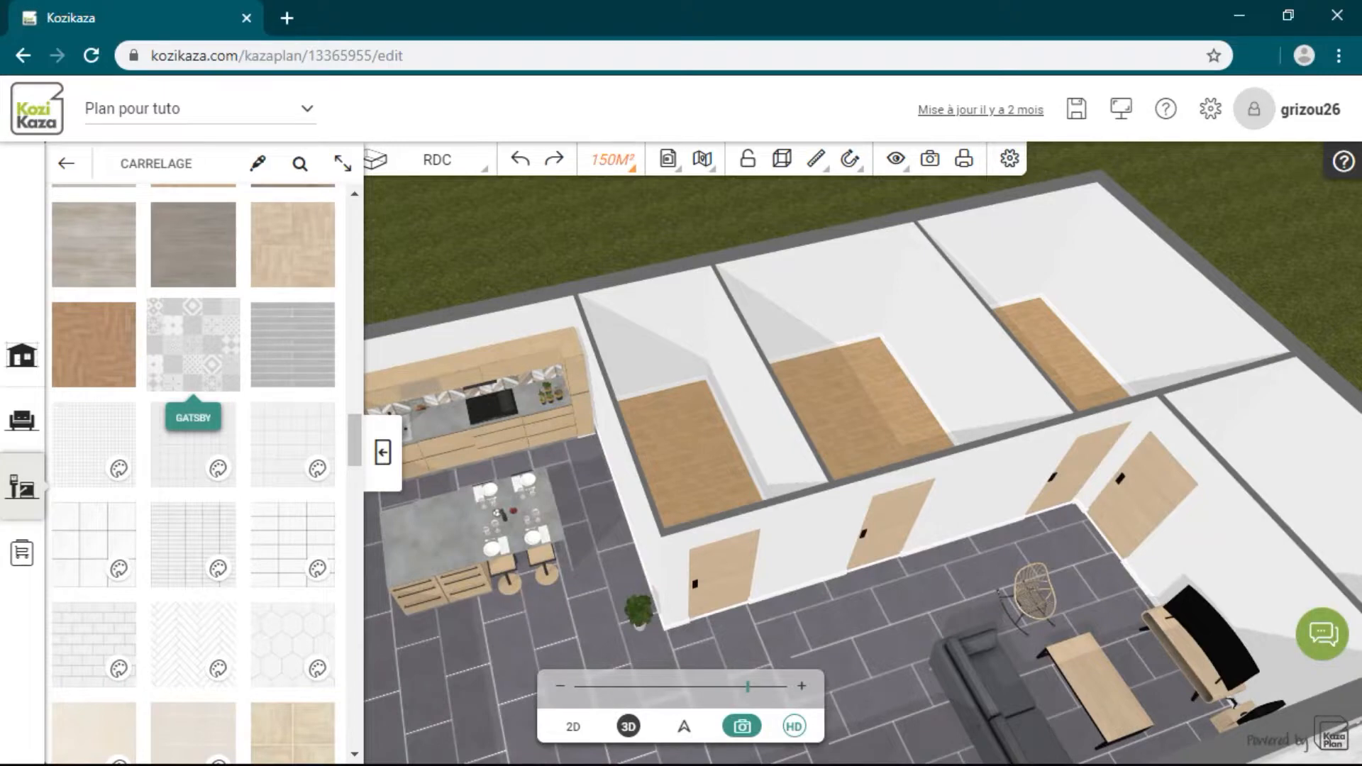
scroll(291, 461, up, 1)
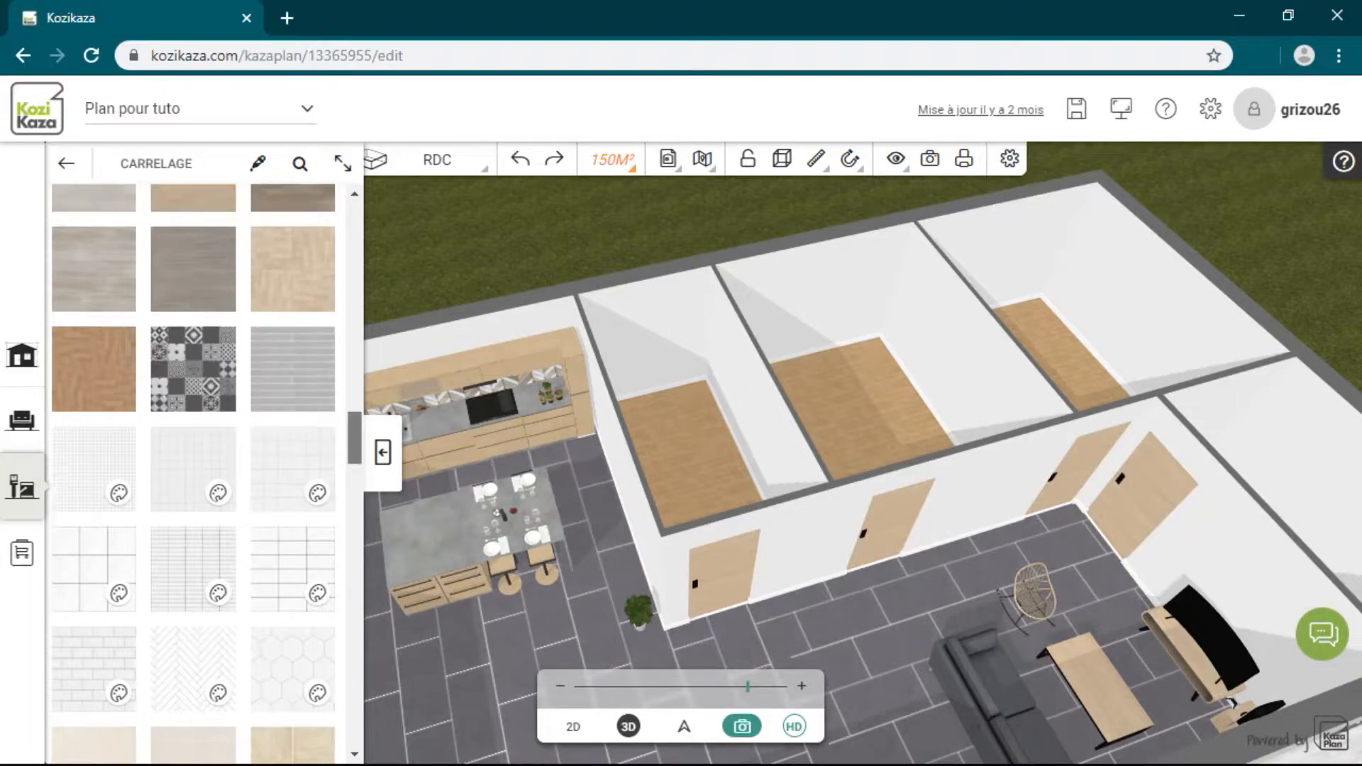
scroll(293, 454, up, 4)
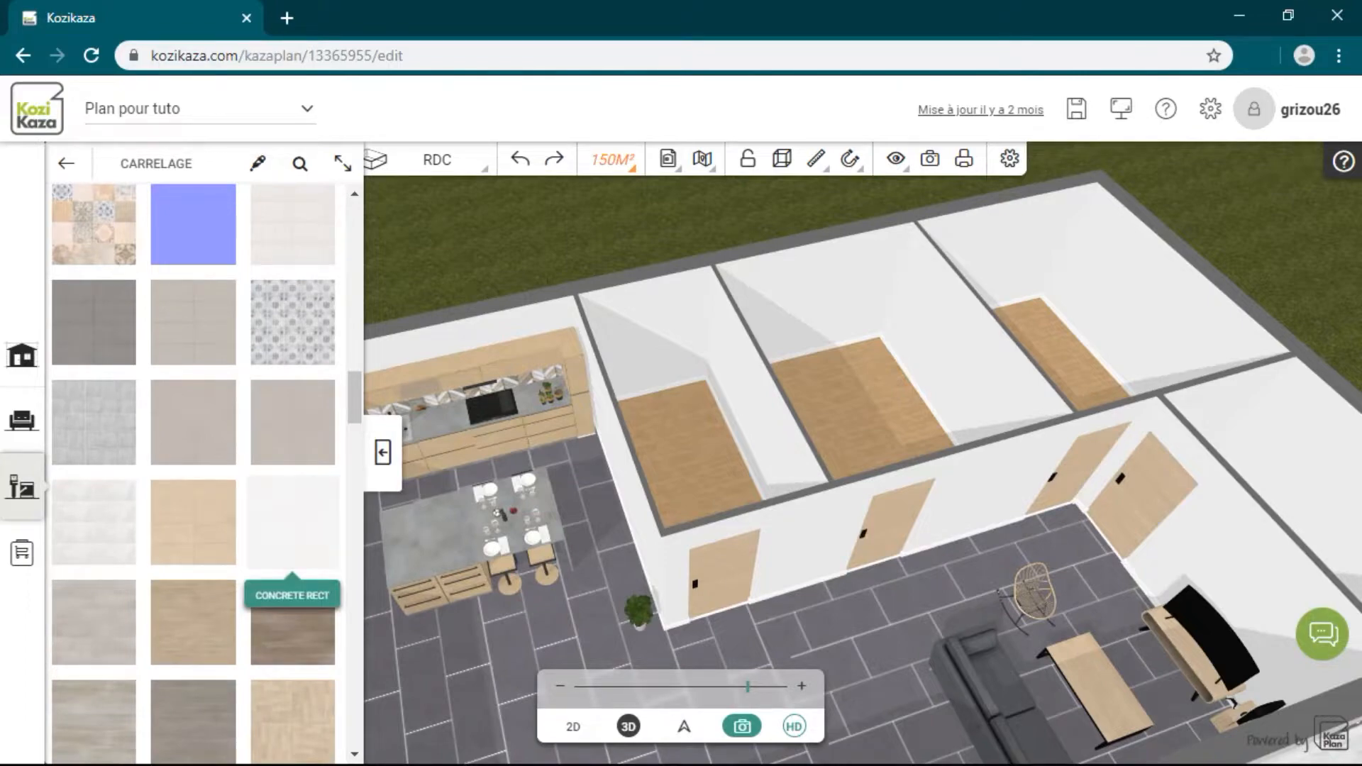
click(292, 523)
click(680, 501)
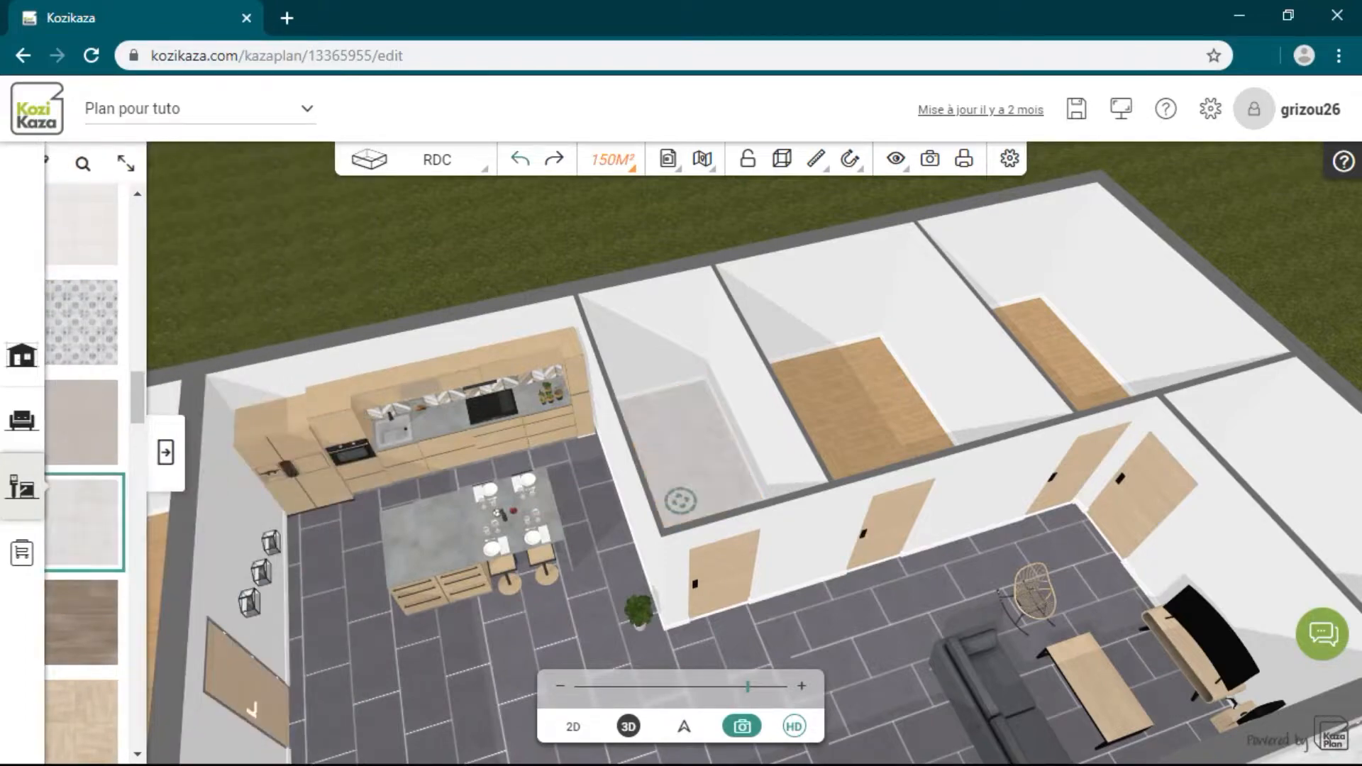
- Replace the floor covering of the narrow room beside the kitchen with the blue patterned cement-style tile
mouse_move(681, 501)
mouse_down()
mouse_move(602, 493)
mouse_move(573, 546)
mouse_up()
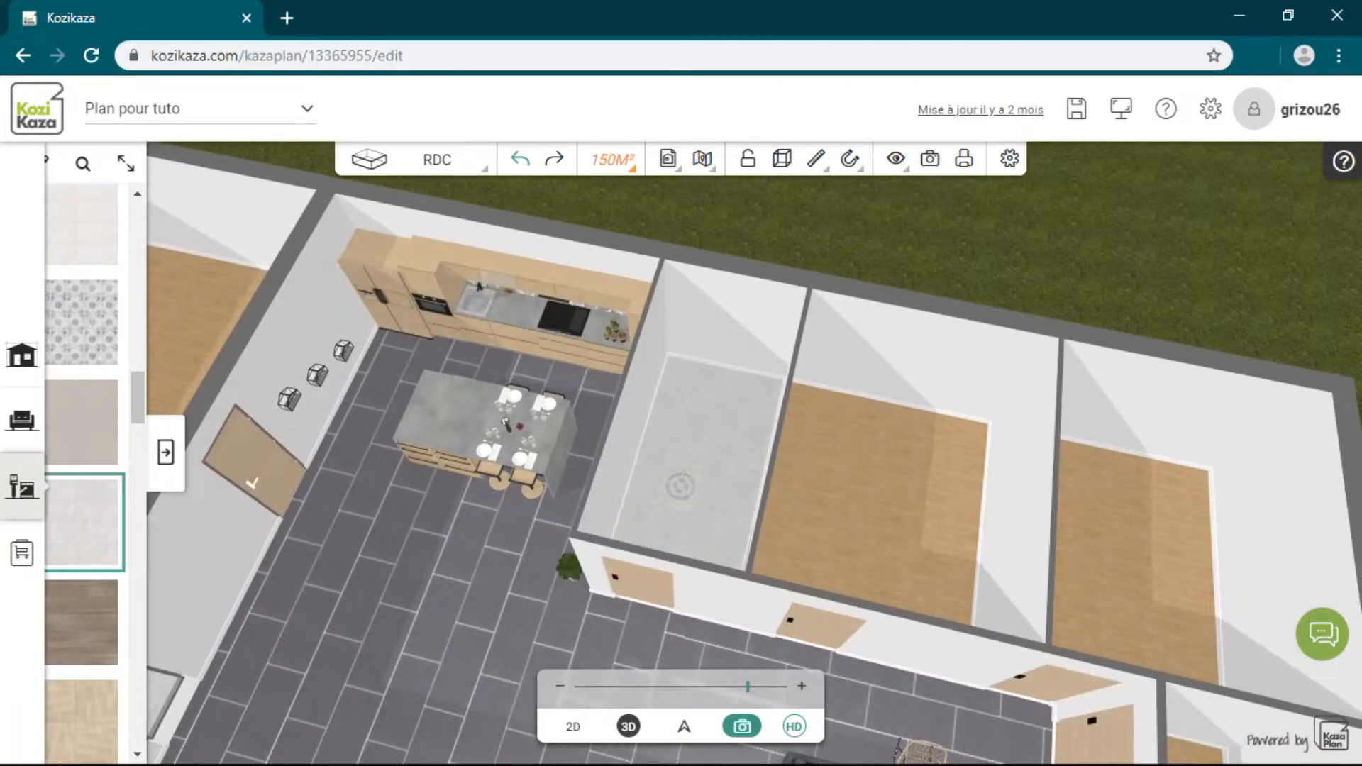
click(165, 452)
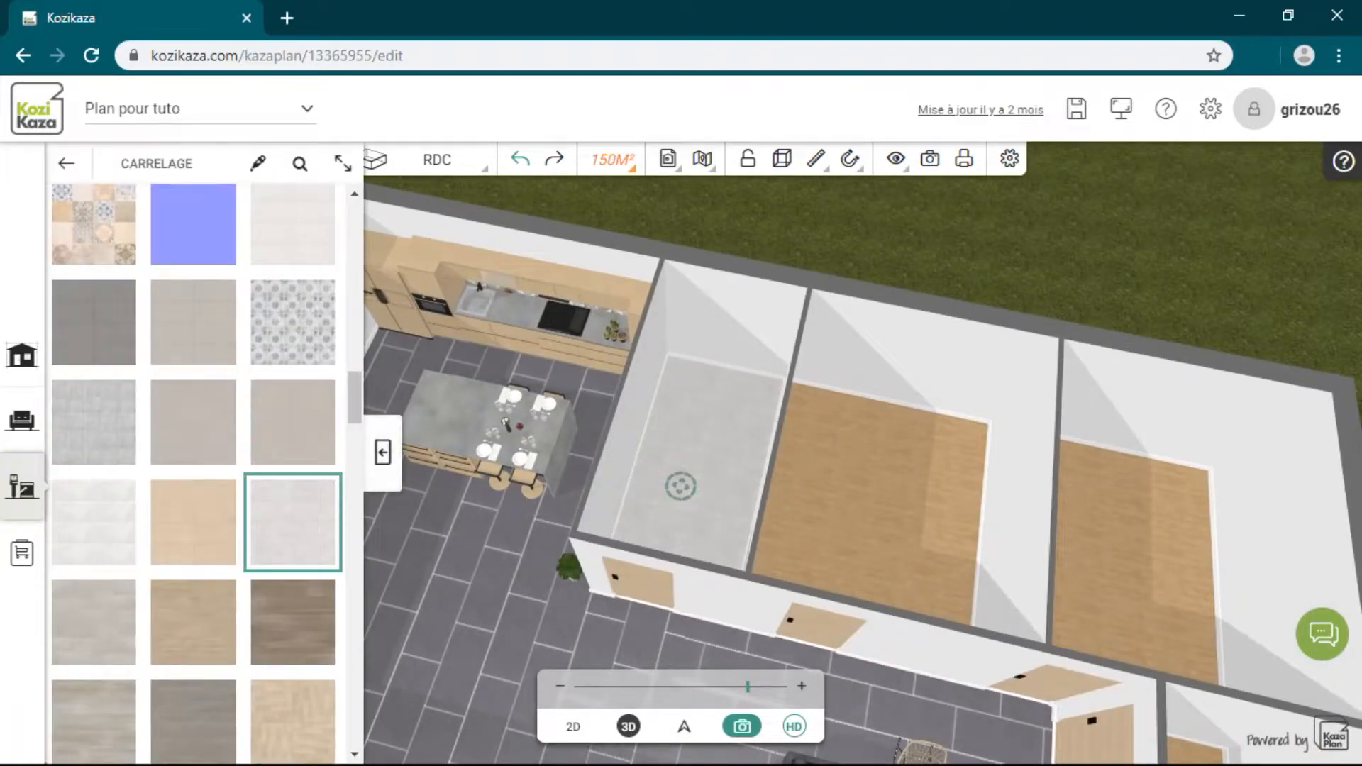
scroll(205, 469, down, 10)
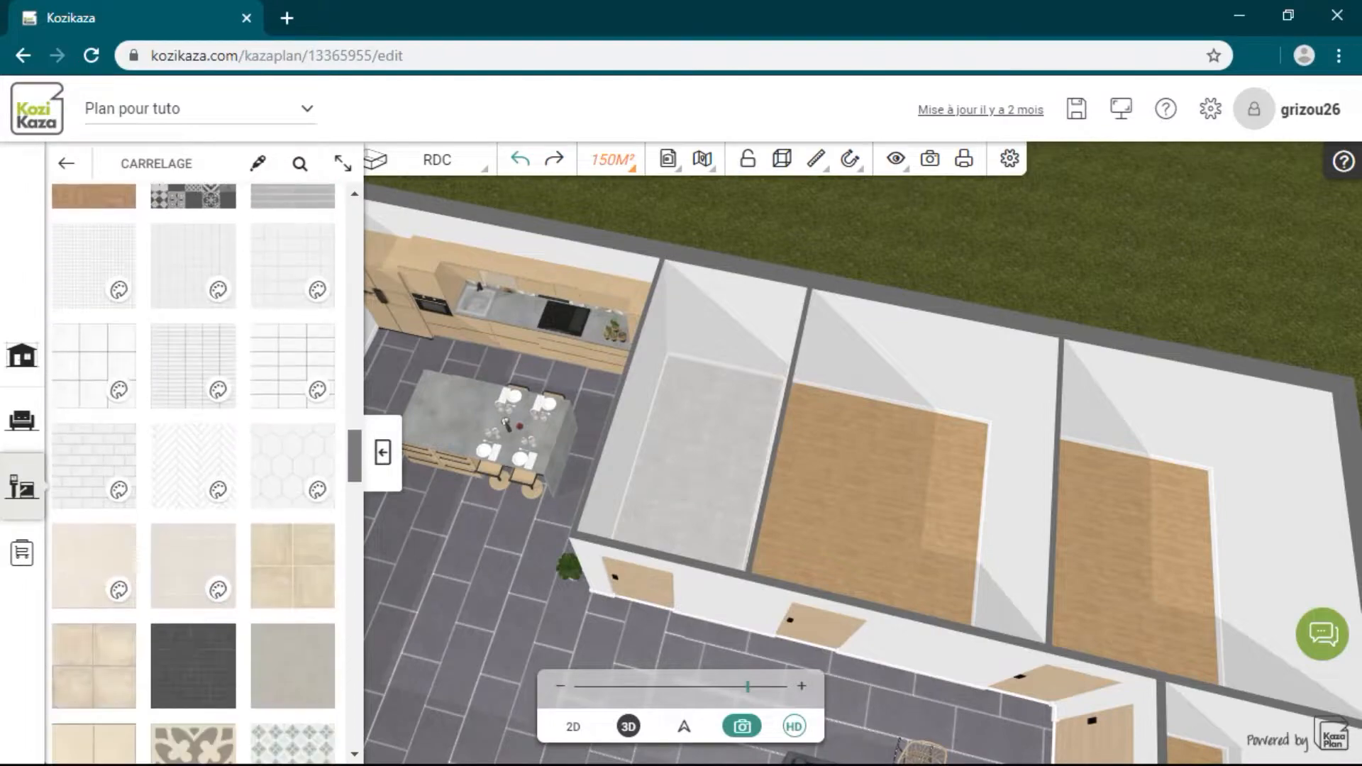
scroll(206, 468, down, 8)
scroll(206, 468, down, 8)
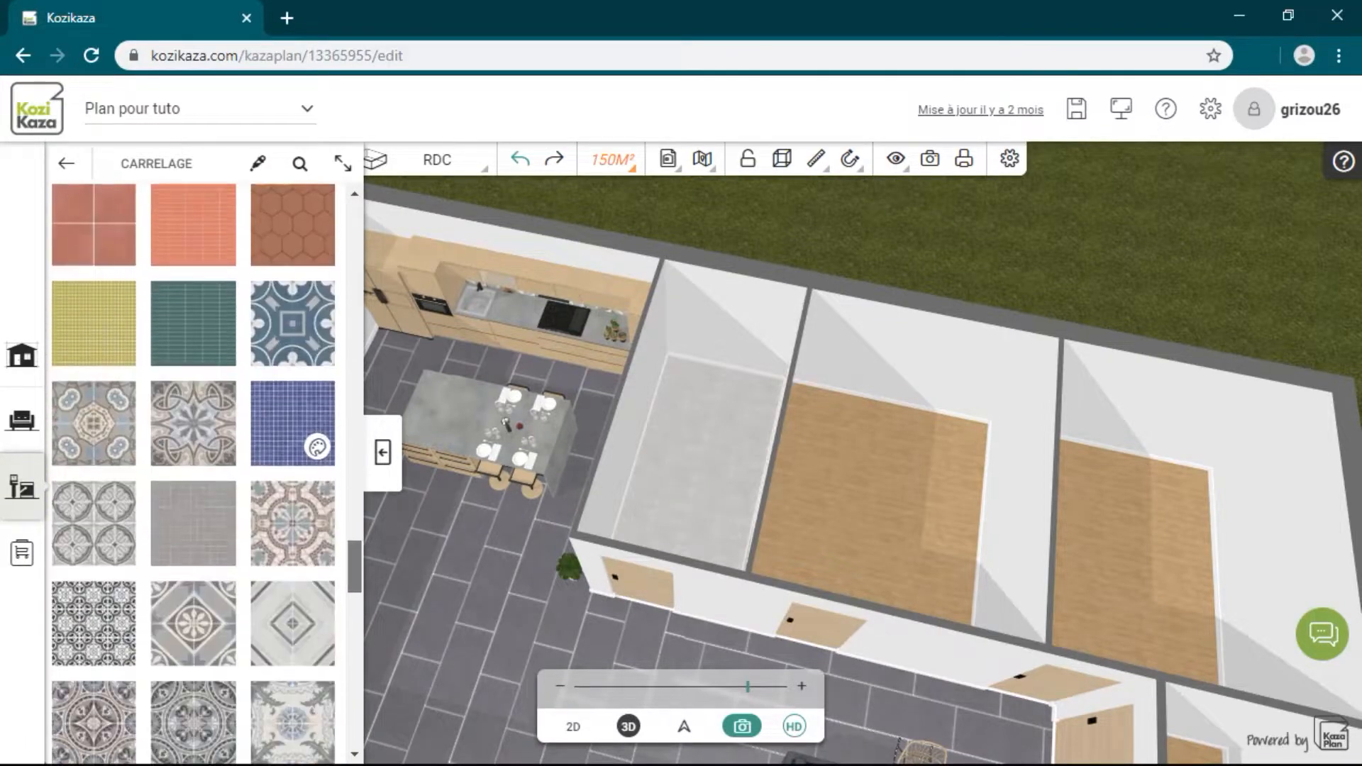
mouse_move(292, 326)
mouse_down()
mouse_move(681, 486)
mouse_move(582, 475)
mouse_move(589, 517)
mouse_move(685, 532)
mouse_move(710, 468)
mouse_move(660, 489)
mouse_move(673, 501)
mouse_up()
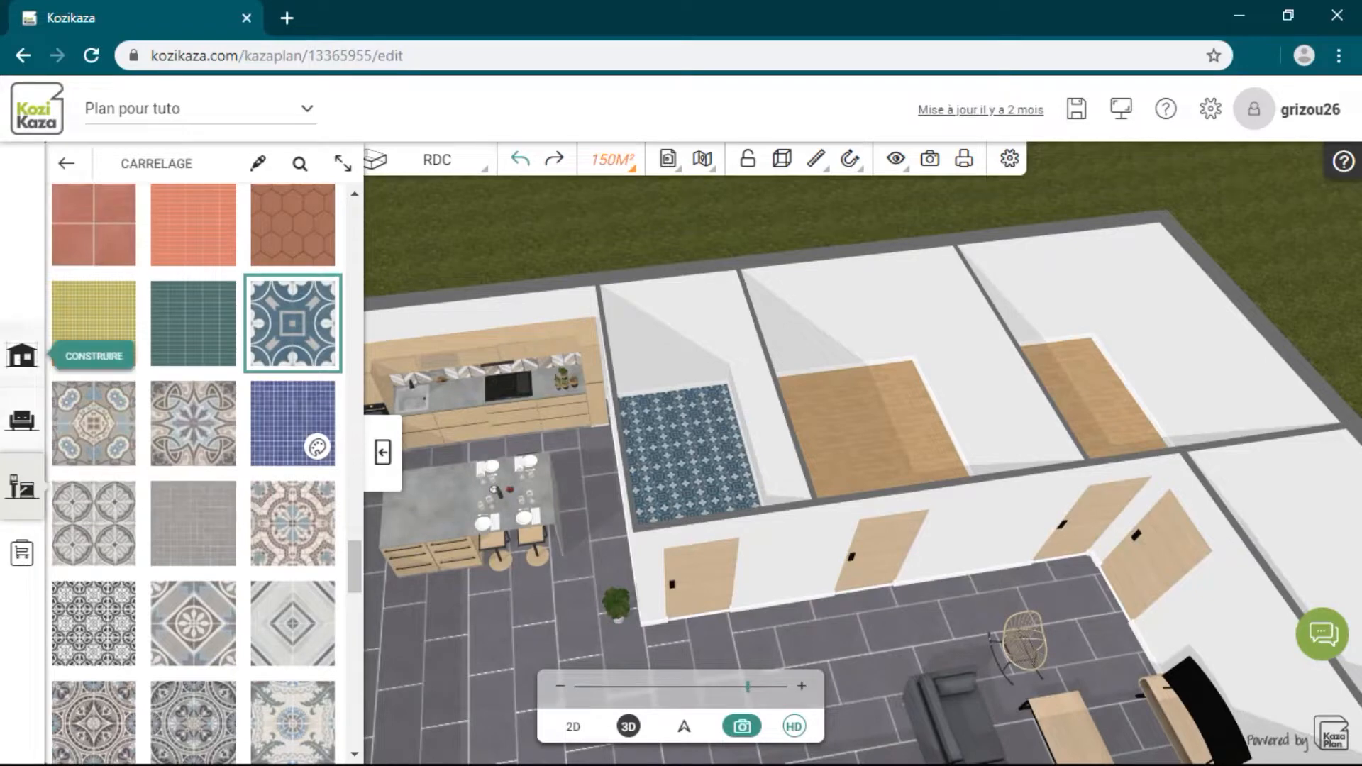
- Open the Meuble vasque collection in the Salle de bain furniture category
click(21, 355)
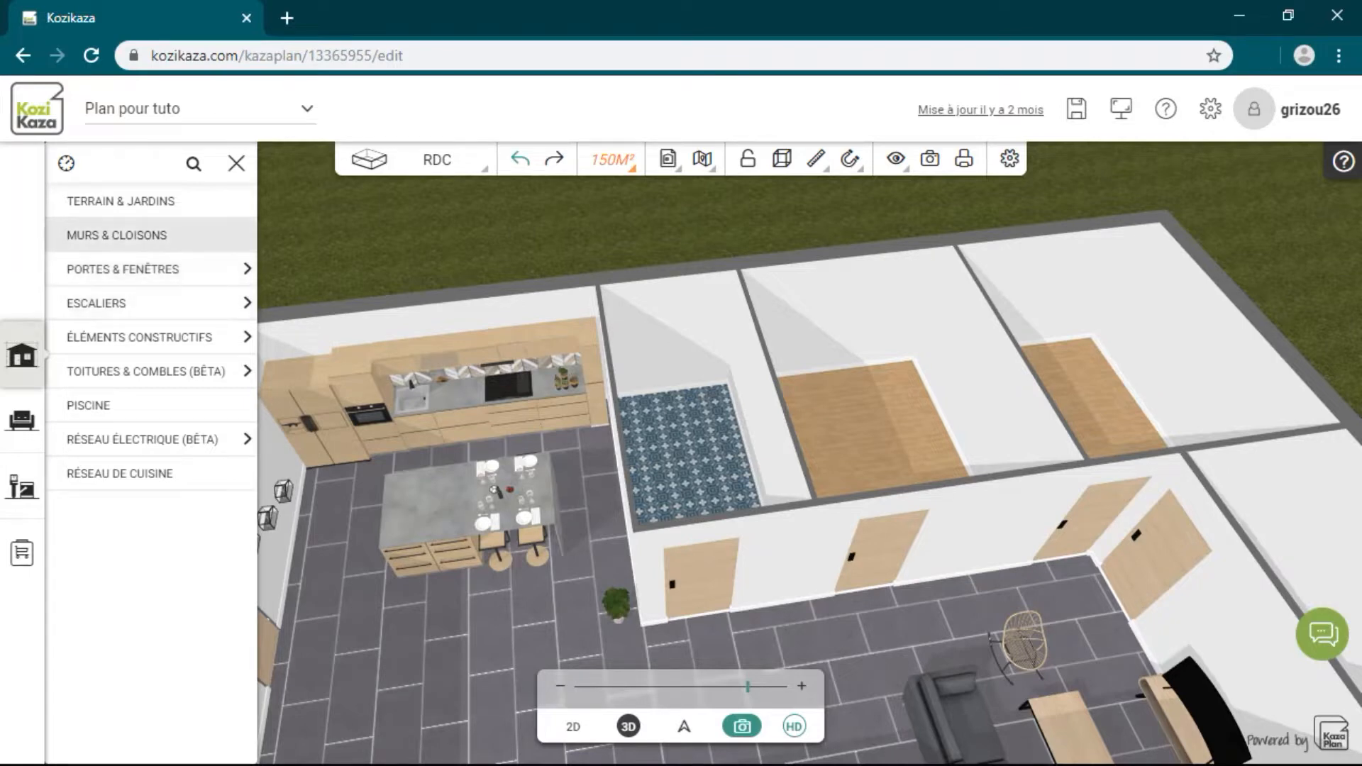
click(22, 420)
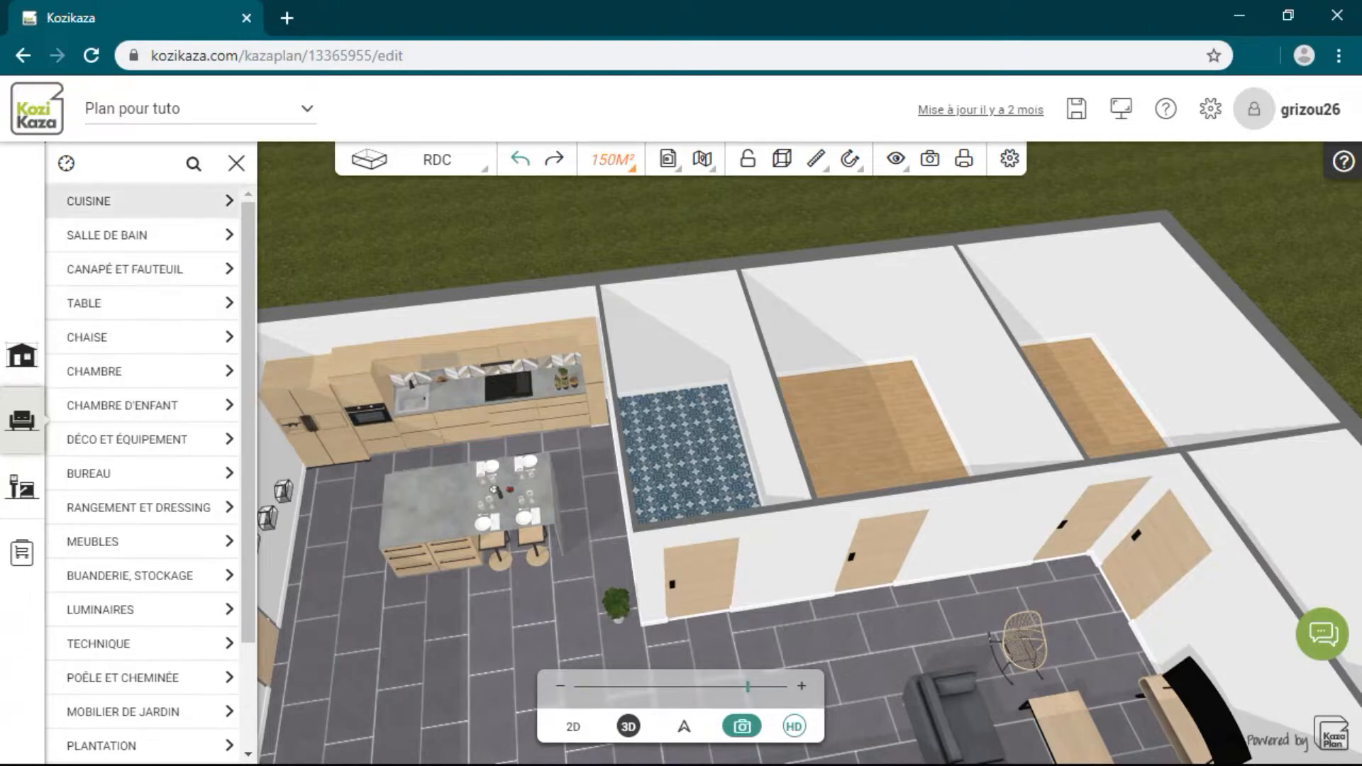
click(141, 234)
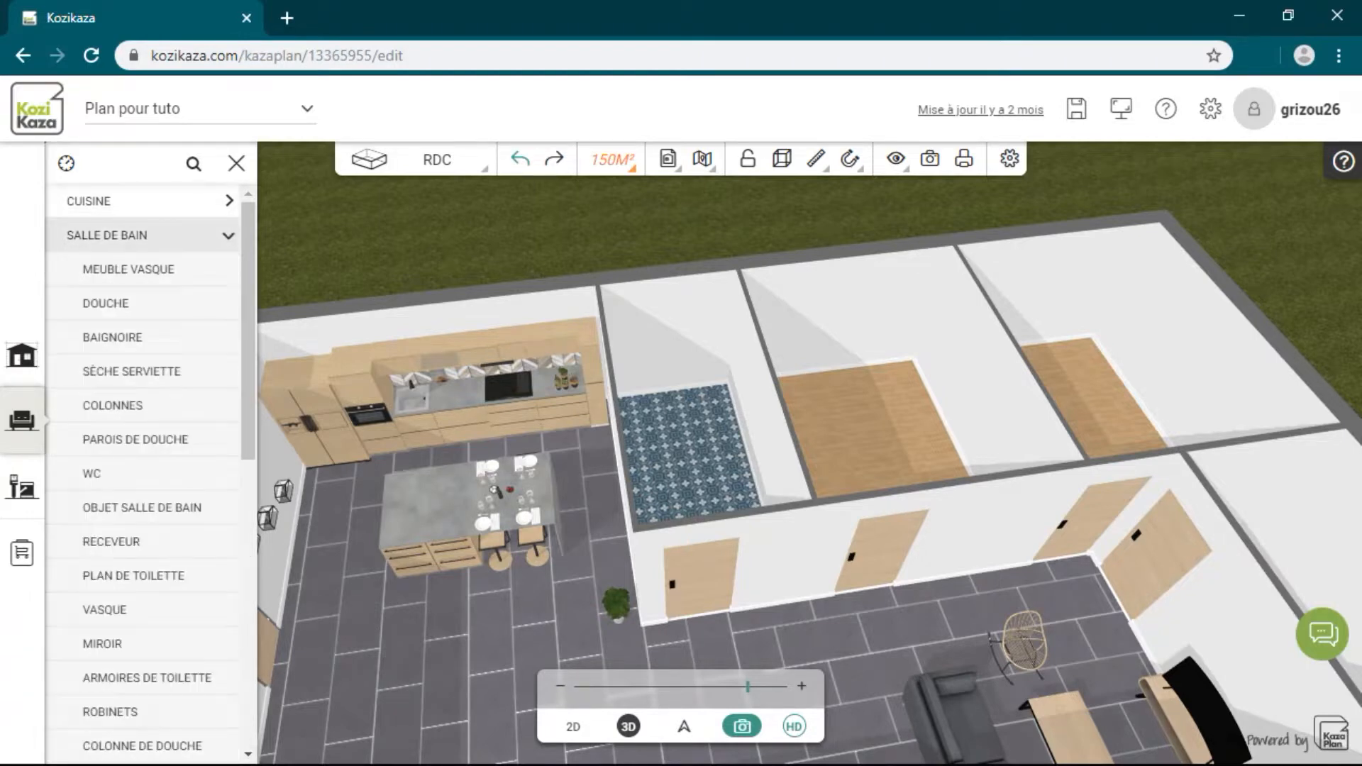
drag(717, 461, 712, 507)
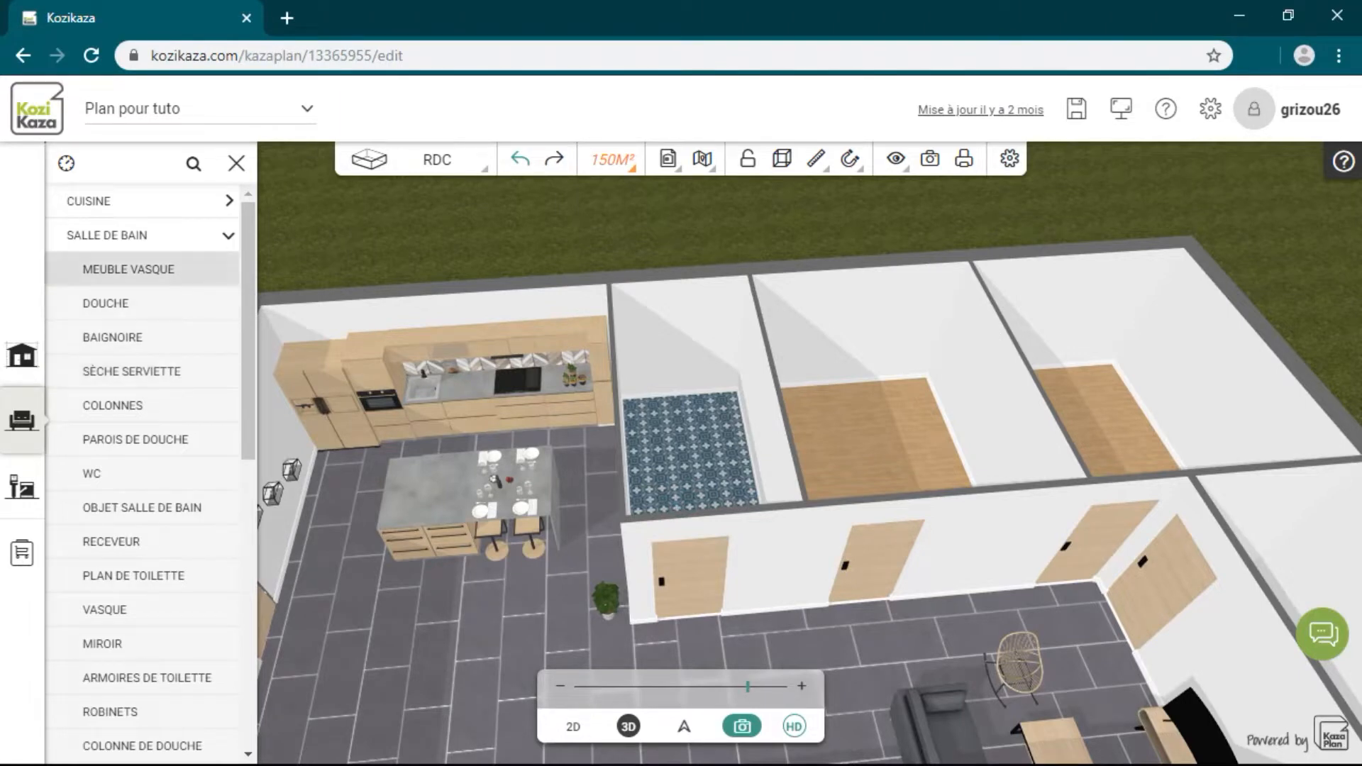
click(129, 269)
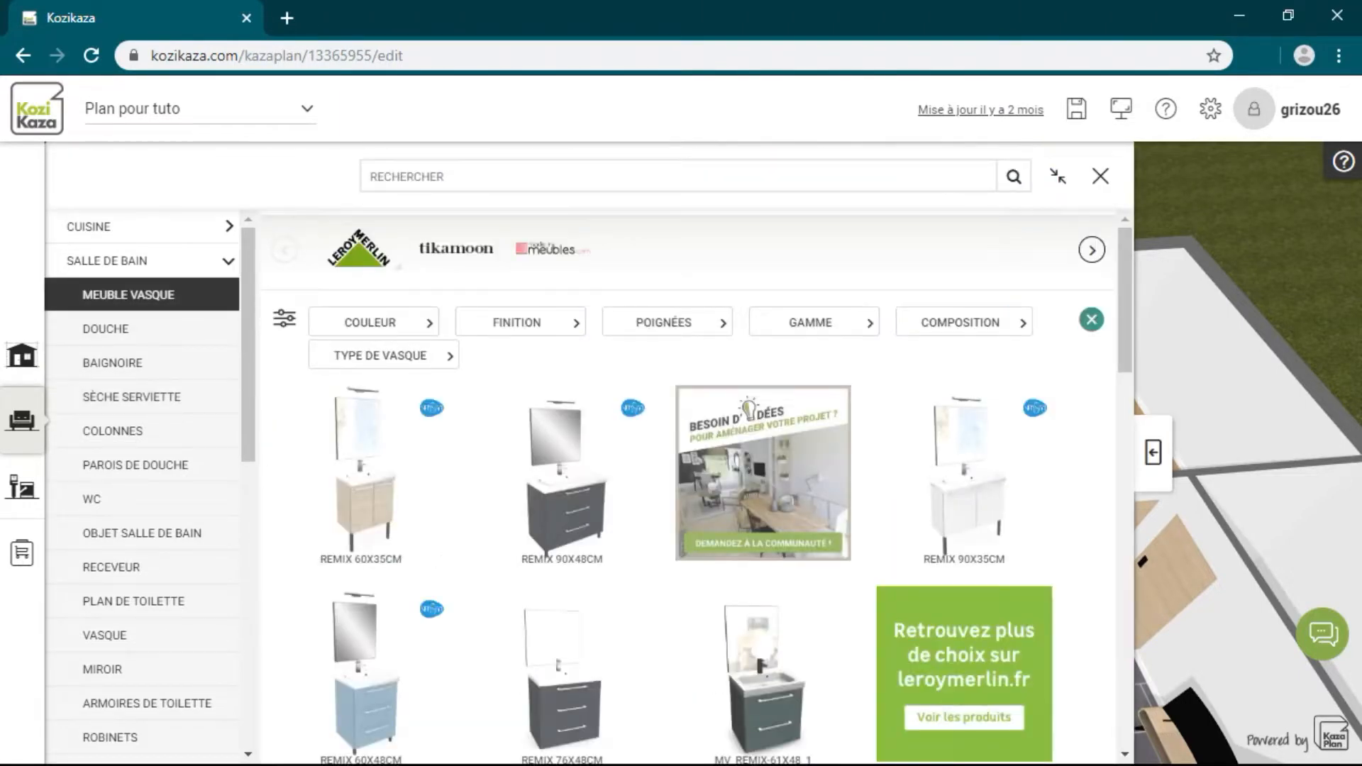
- Choose the L150 double-basin vanity unit and place it on the blue tiled floor of the narrow room
scroll(688, 483, down, 10)
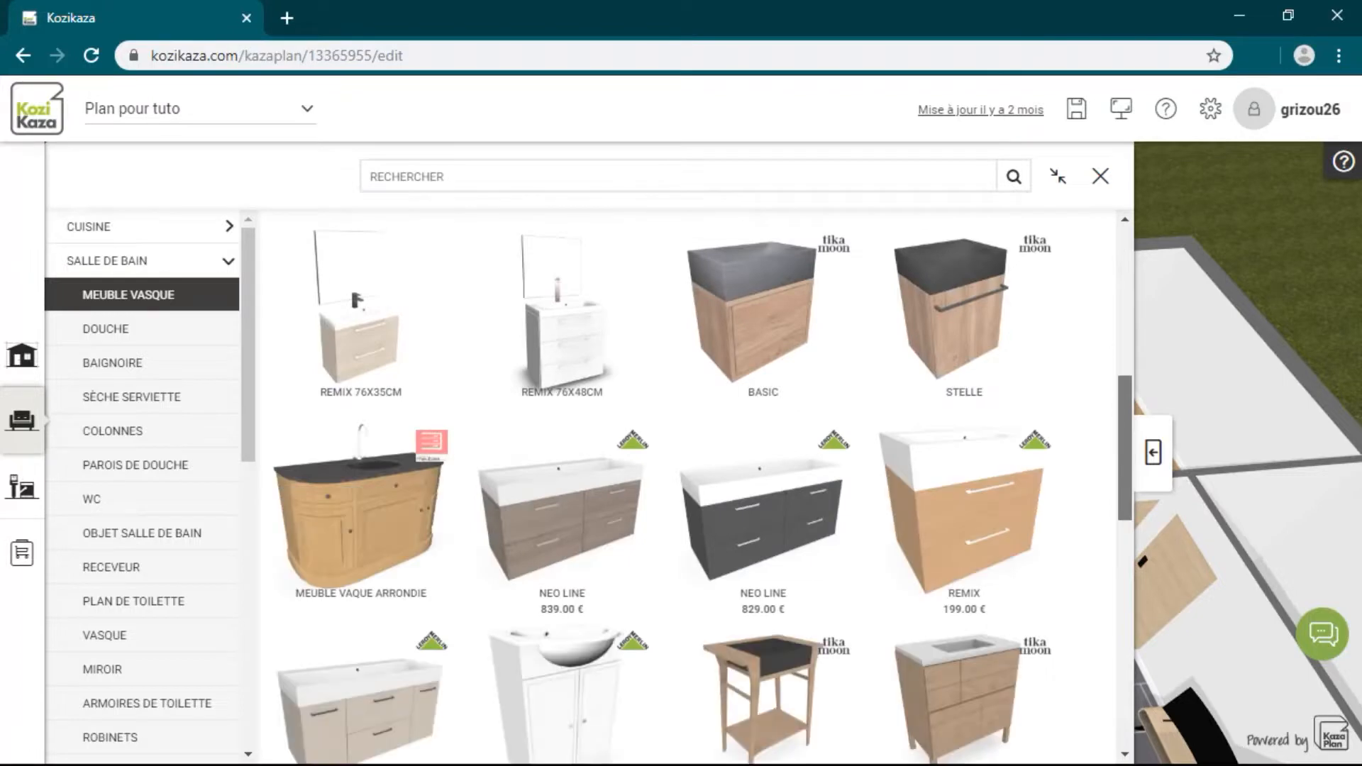
scroll(696, 490, down, 3)
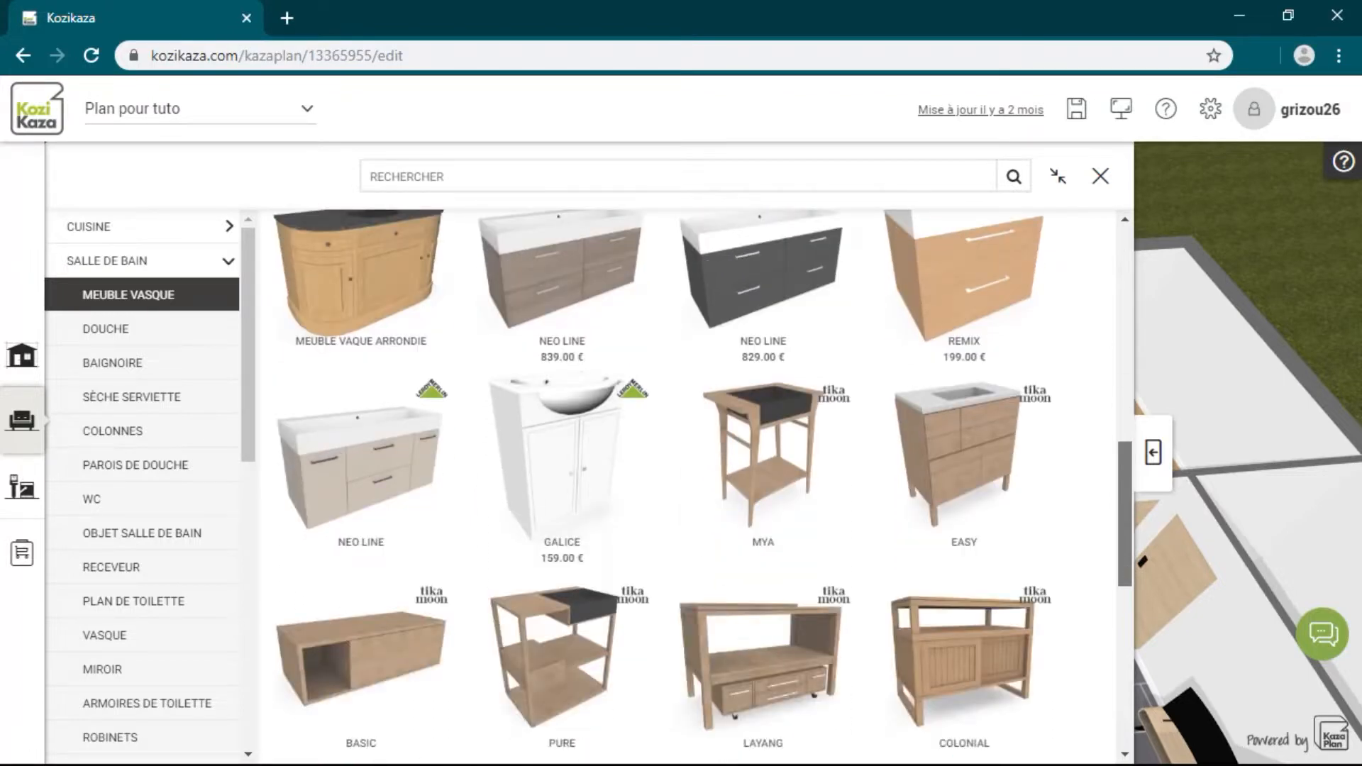
scroll(695, 482, down, 5)
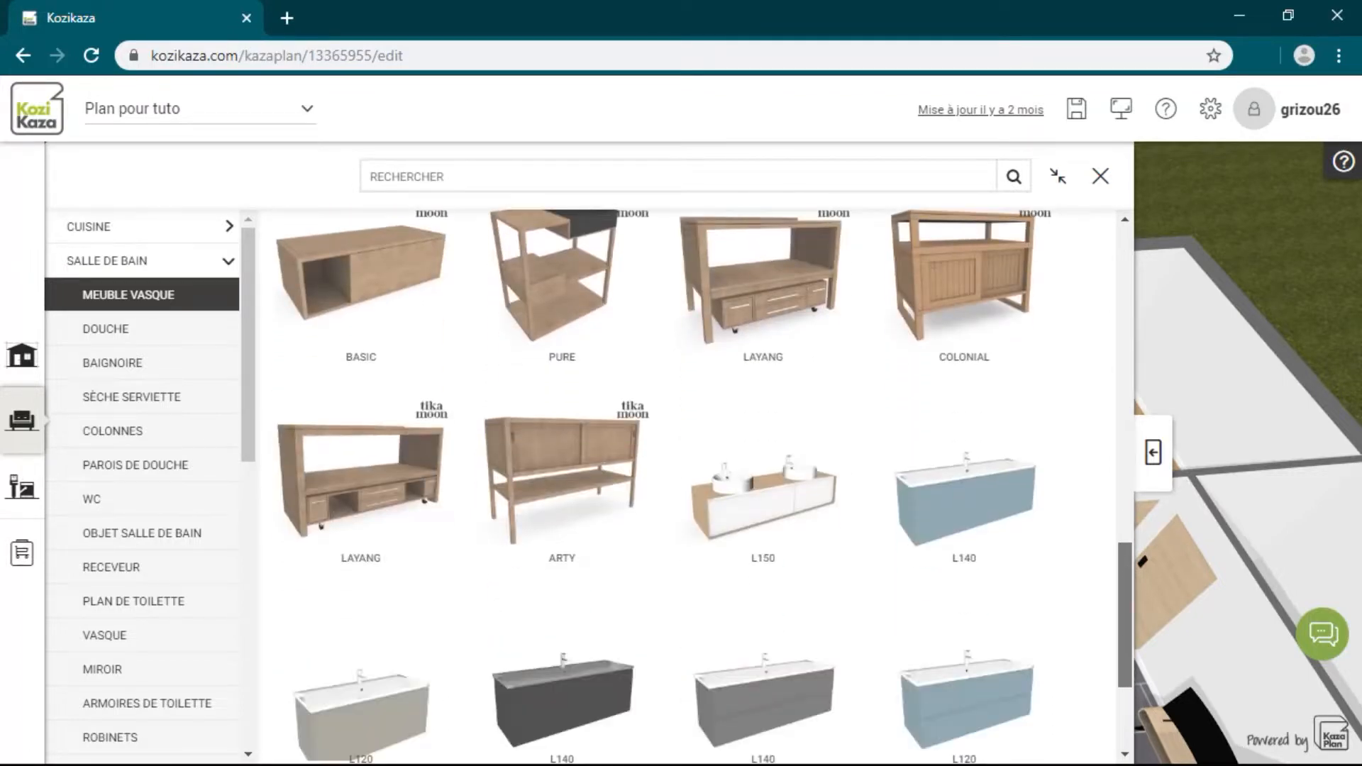
scroll(695, 486, down, 2)
scroll(695, 485, down, 1)
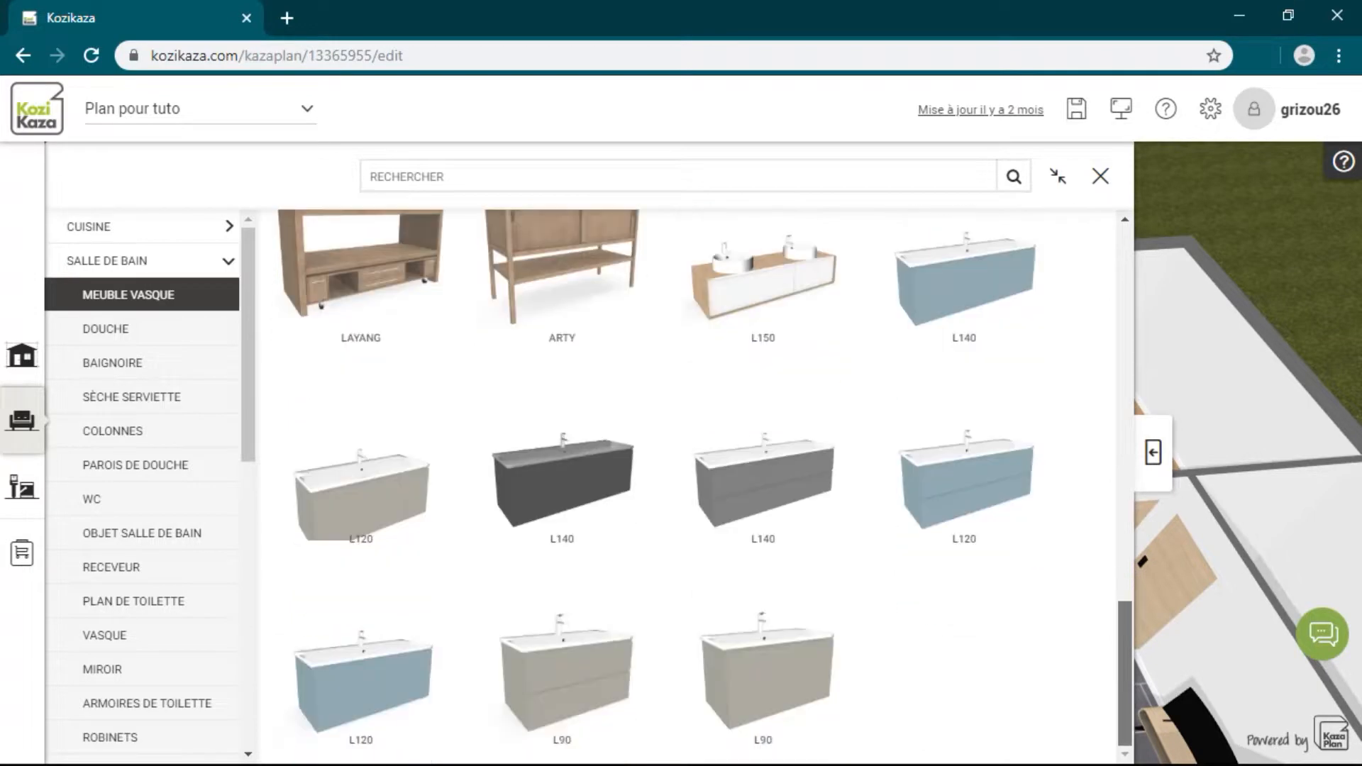
scroll(702, 485, up, 5)
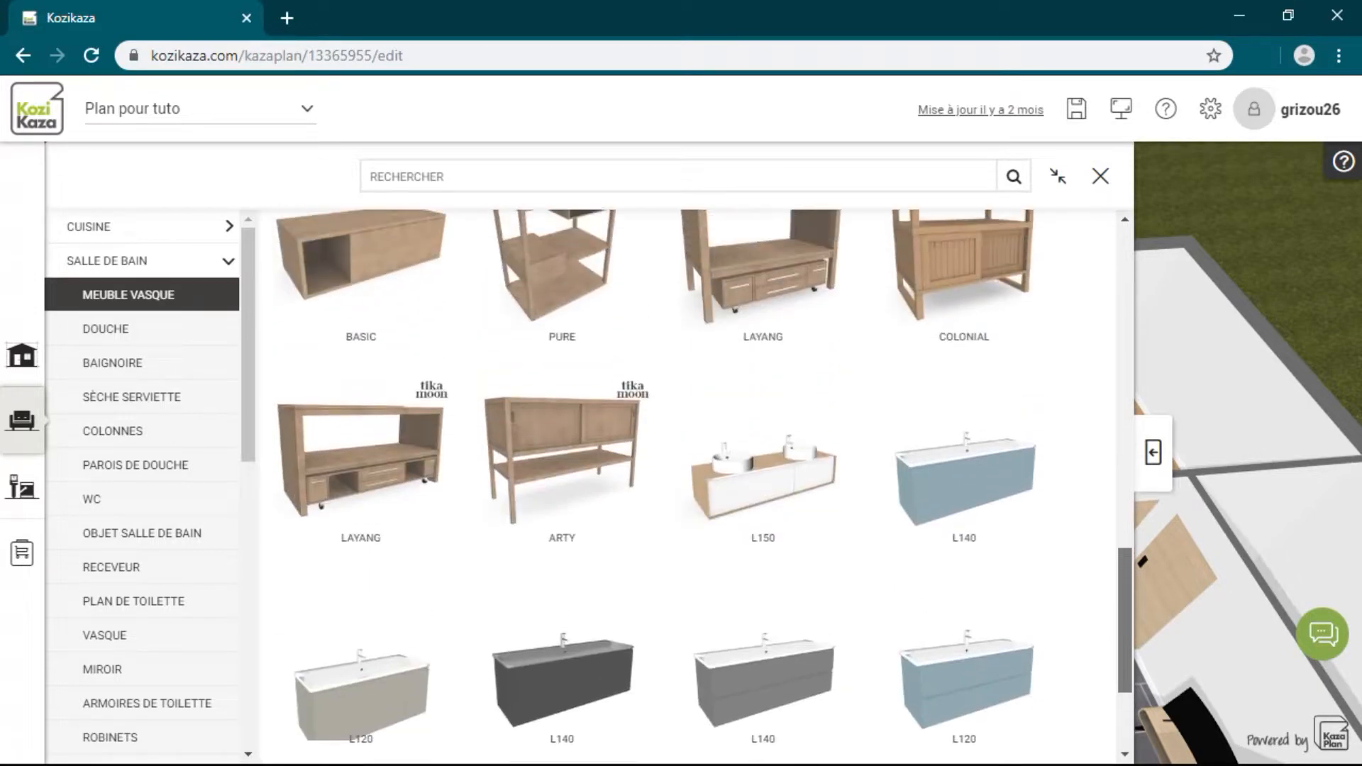
scroll(695, 486, up, 5)
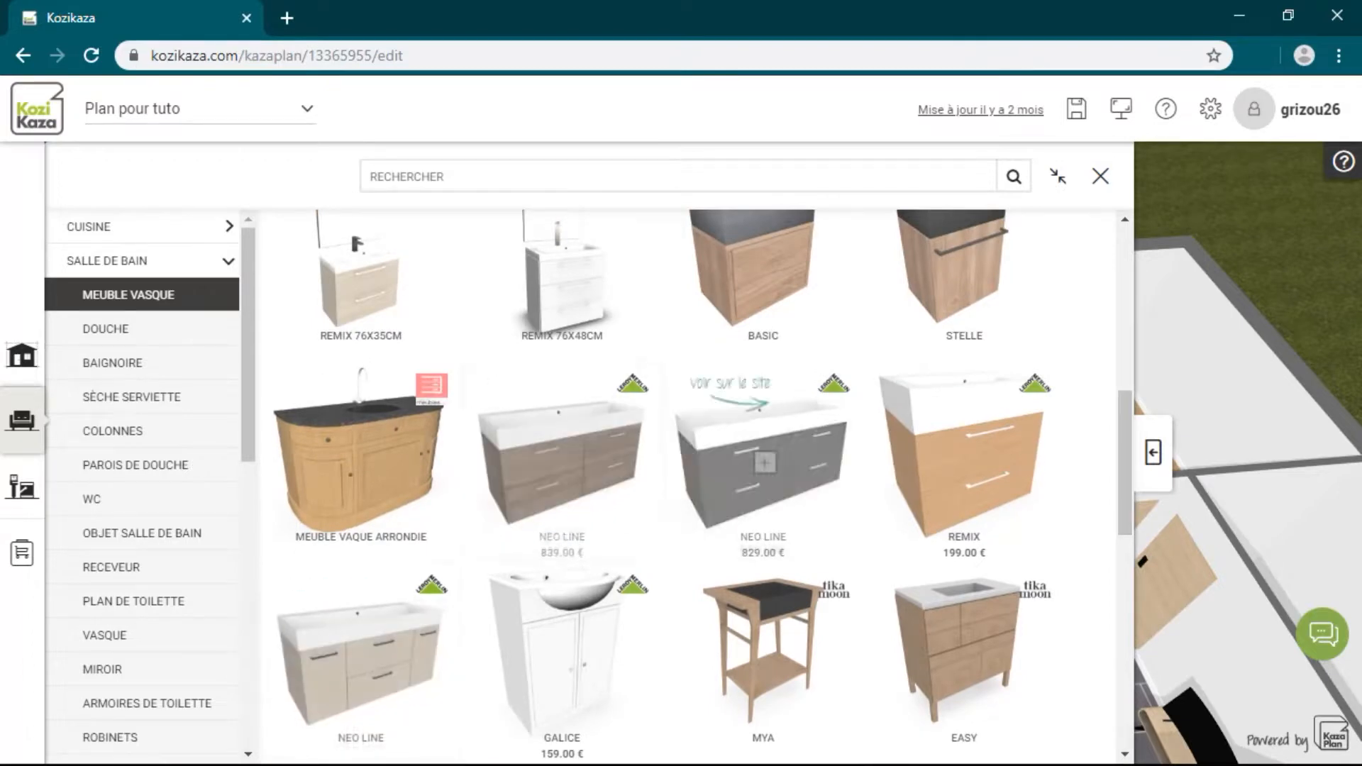
scroll(965, 454, up, 4)
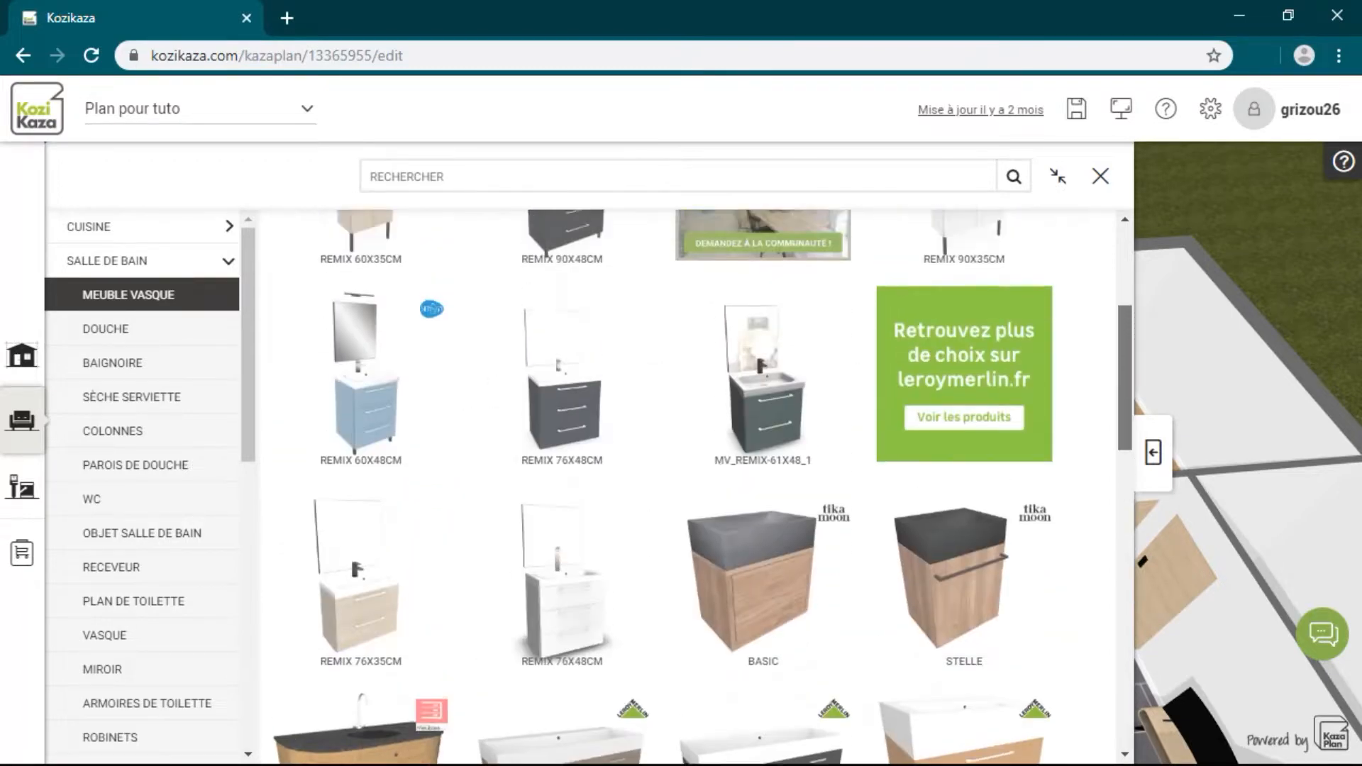
scroll(702, 489, up, 2)
scroll(702, 490, down, 12)
scroll(763, 397, down, 2)
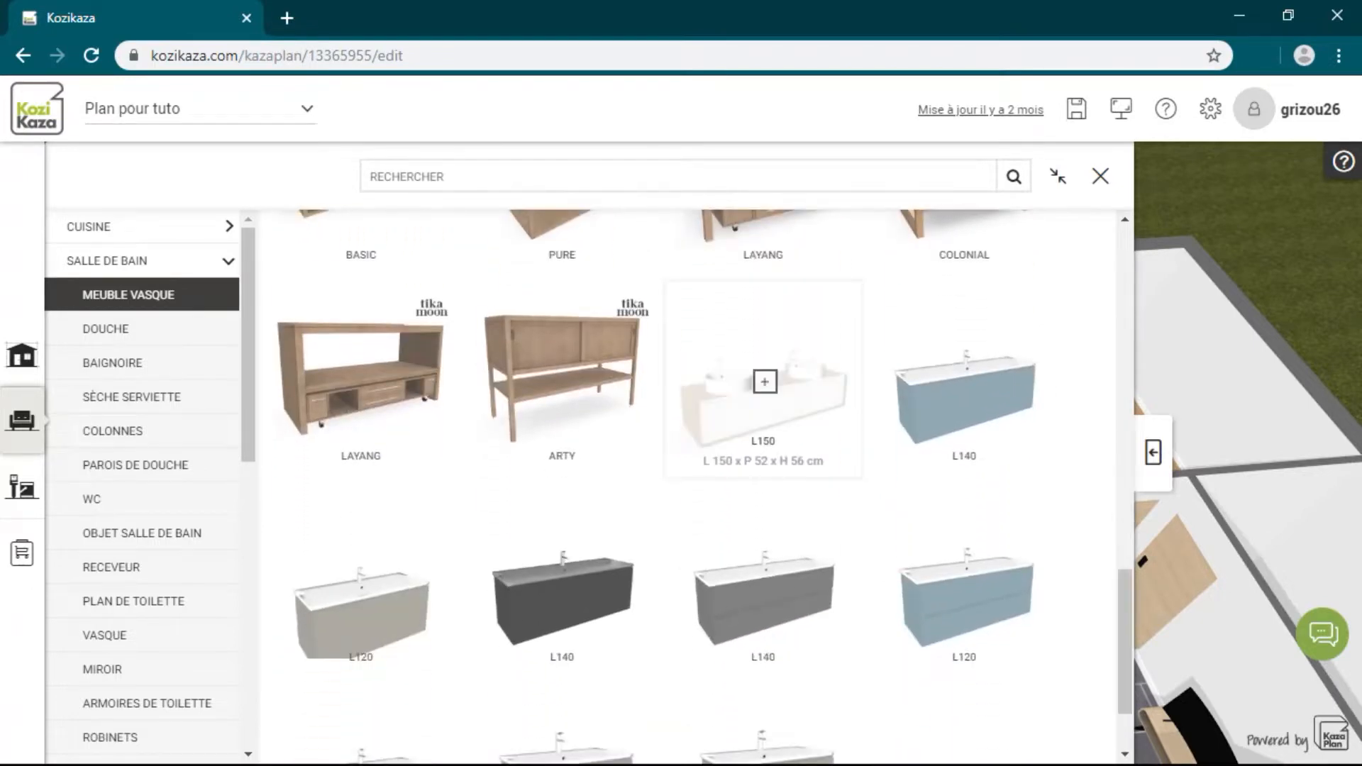
click(764, 381)
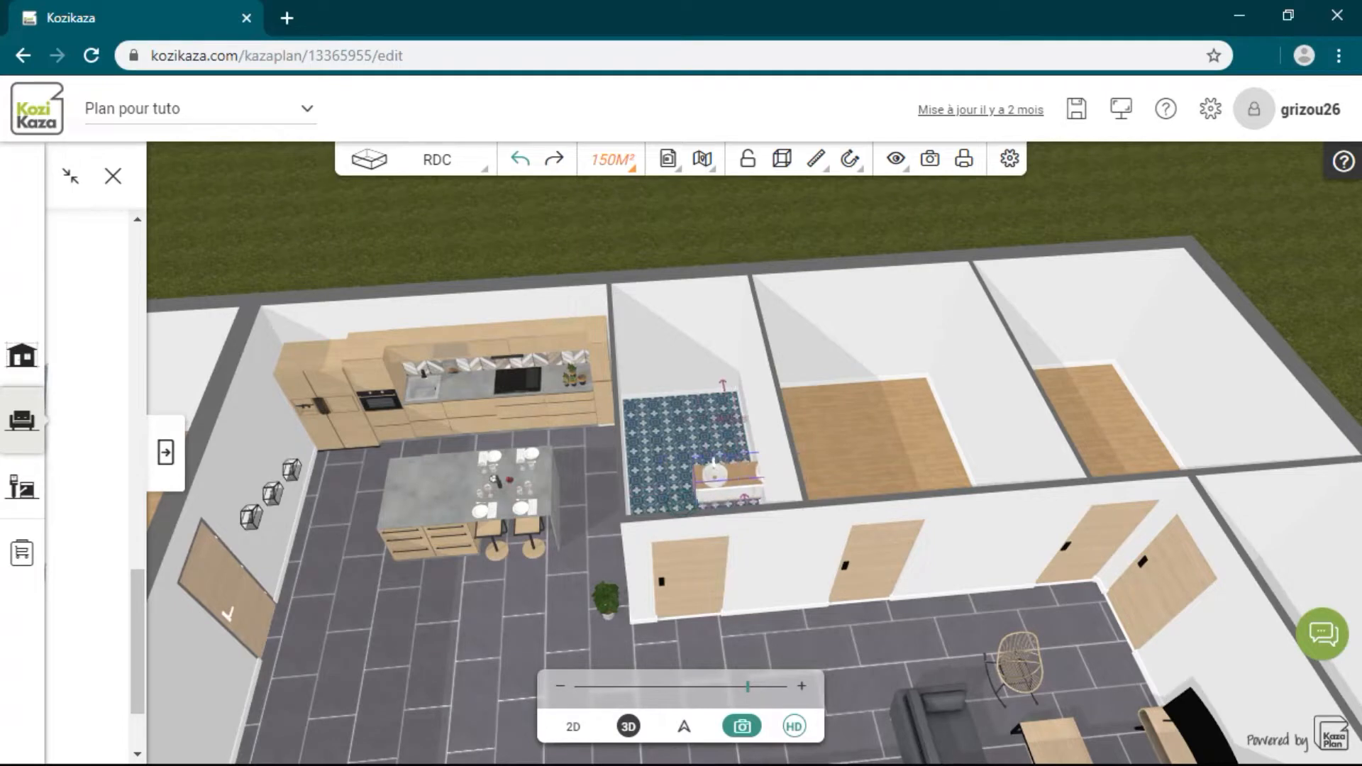
click(709, 461)
- Rotate the double-basin vanity a quarter turn and move it against the bathroom's long wall opposite the kitchen side
drag(709, 496, 794, 500)
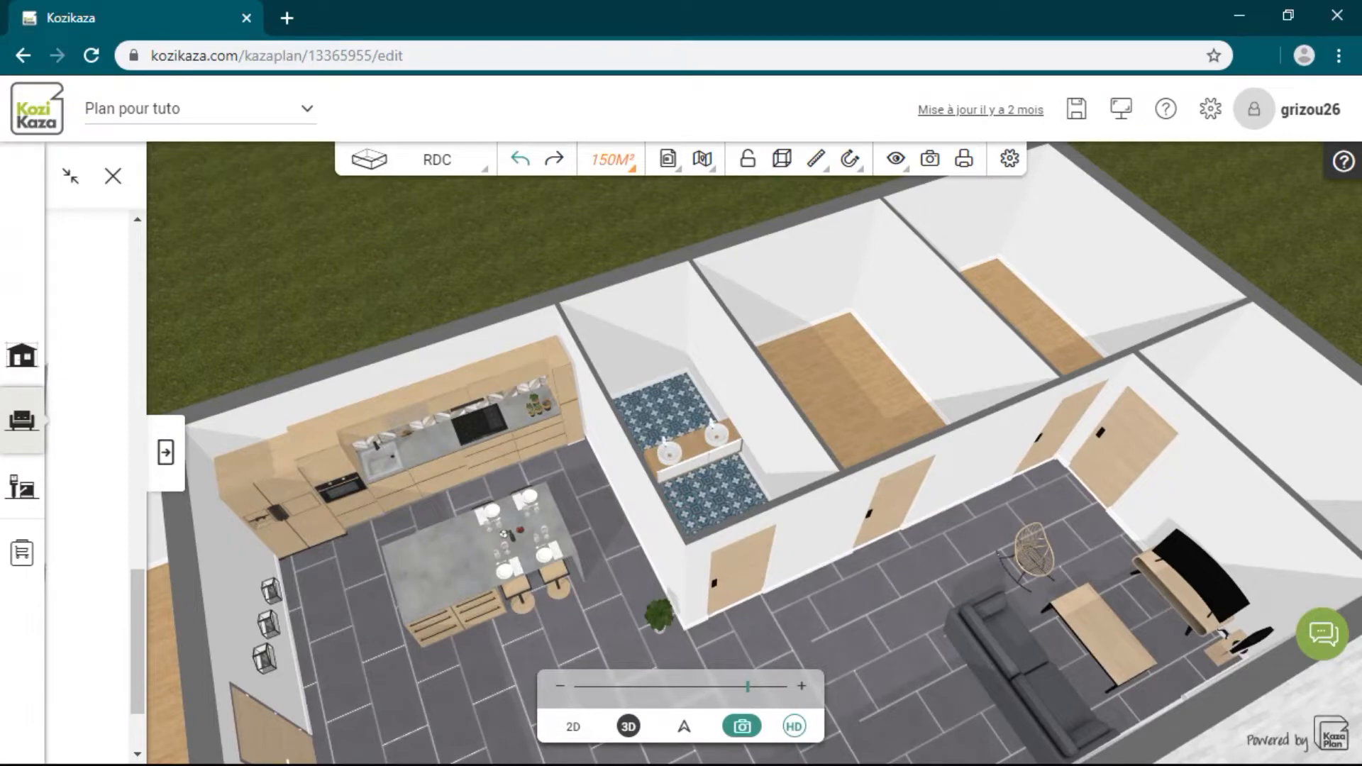
scroll(710, 454, up, 5)
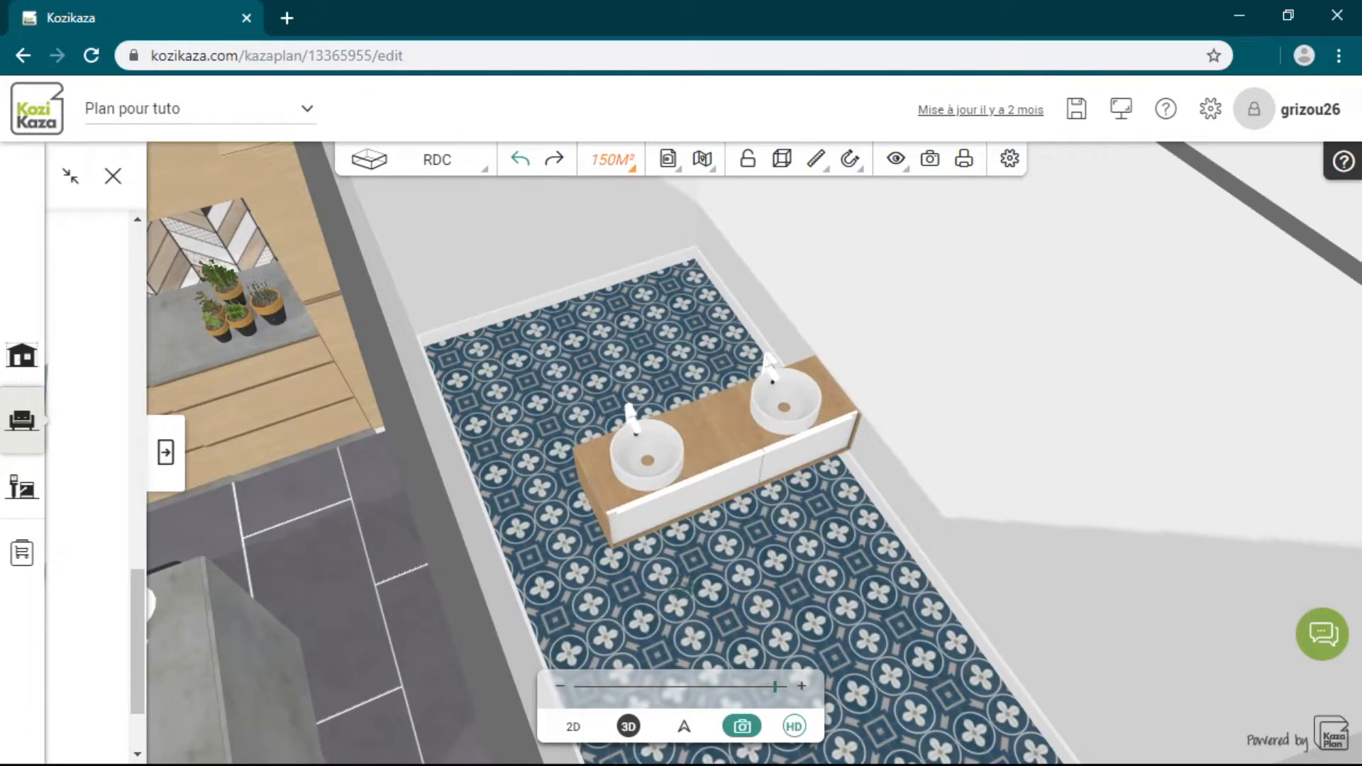
click(712, 454)
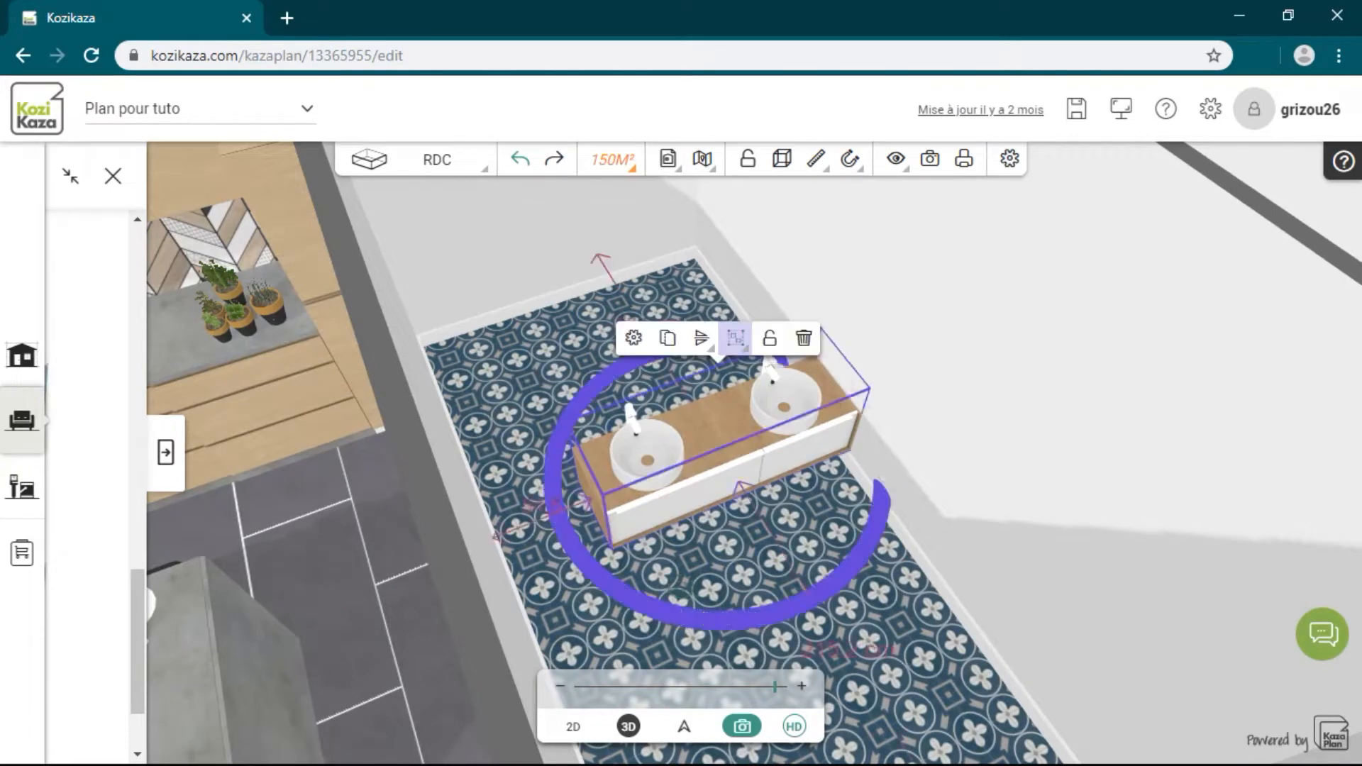
drag(707, 619, 556, 524)
drag(724, 432, 860, 482)
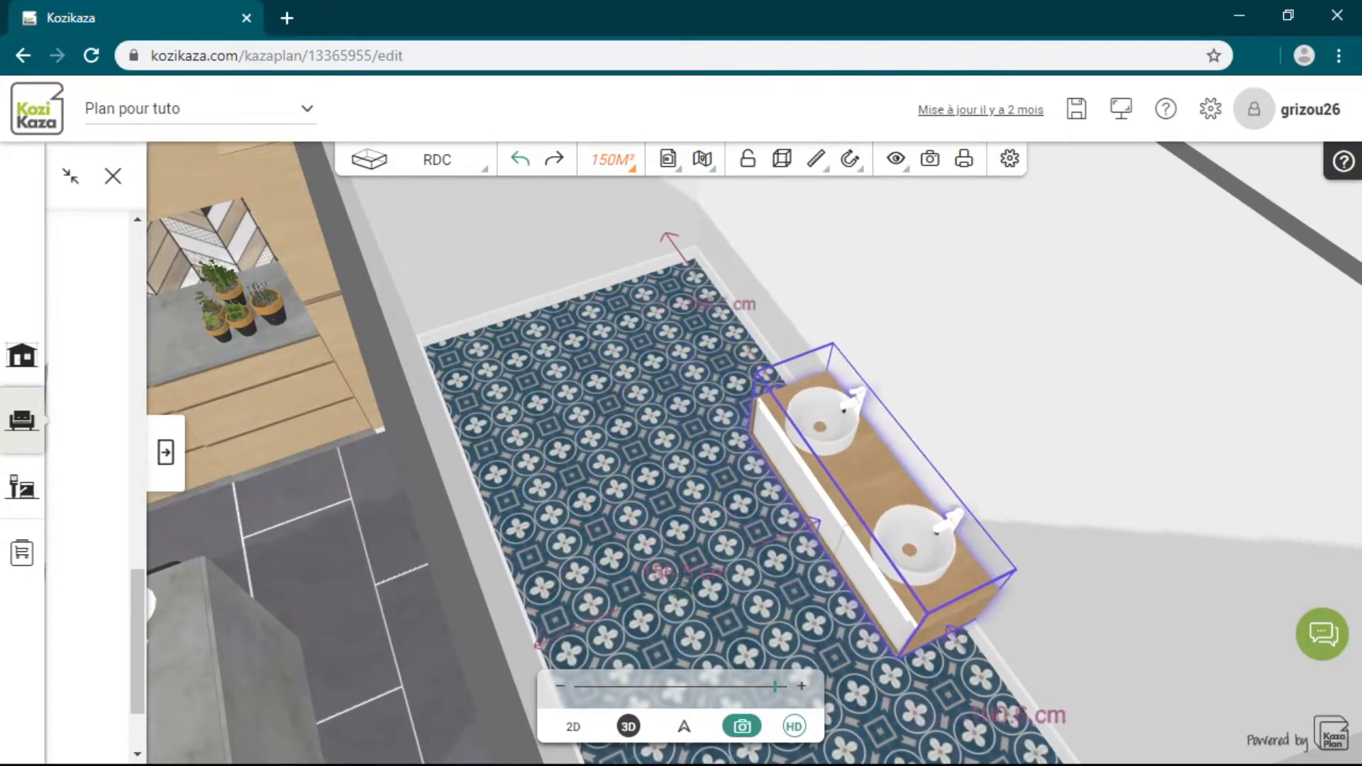
- Raise the double-basin vanity off the floor and slide it along the long wall to about 61 cm from the nearer end wall
drag(958, 660, 982, 632)
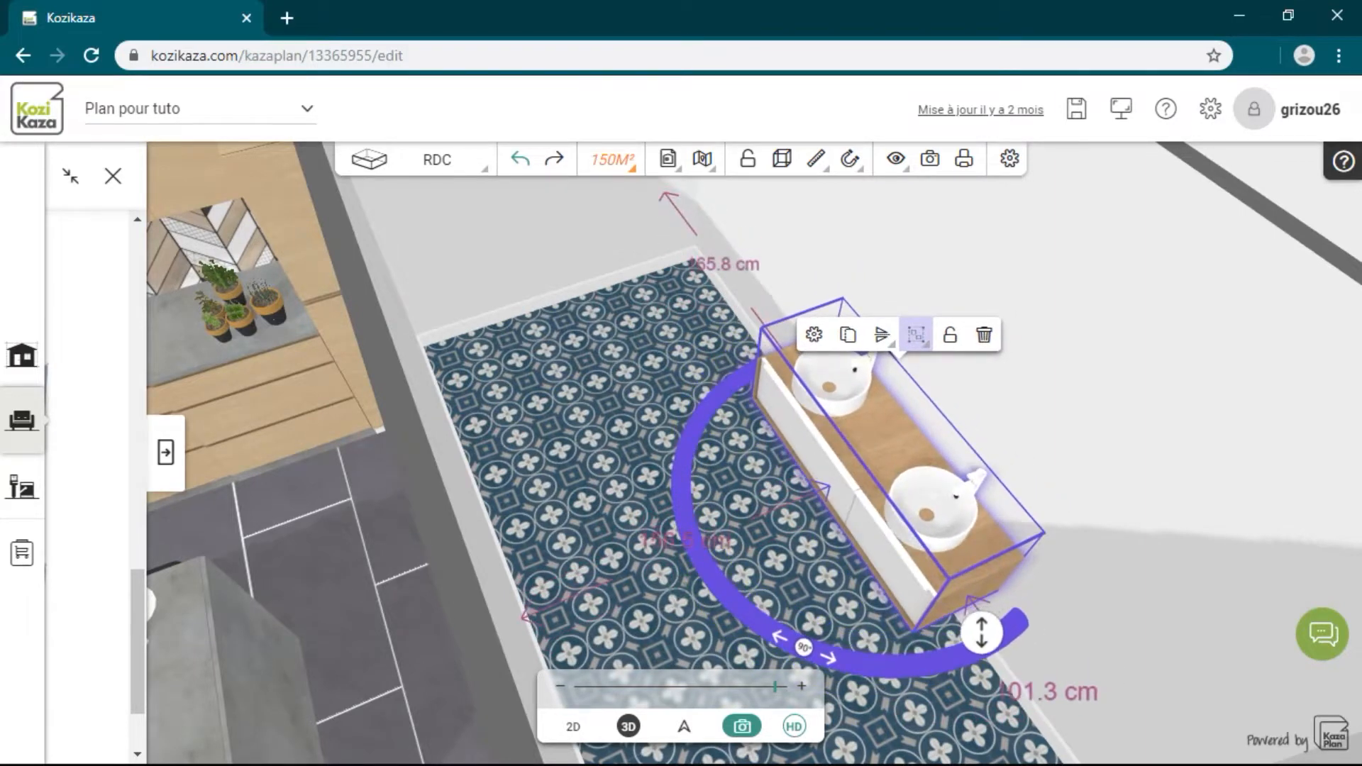
key(Escape)
drag(709, 496, 886, 504)
drag(730, 284, 814, 296)
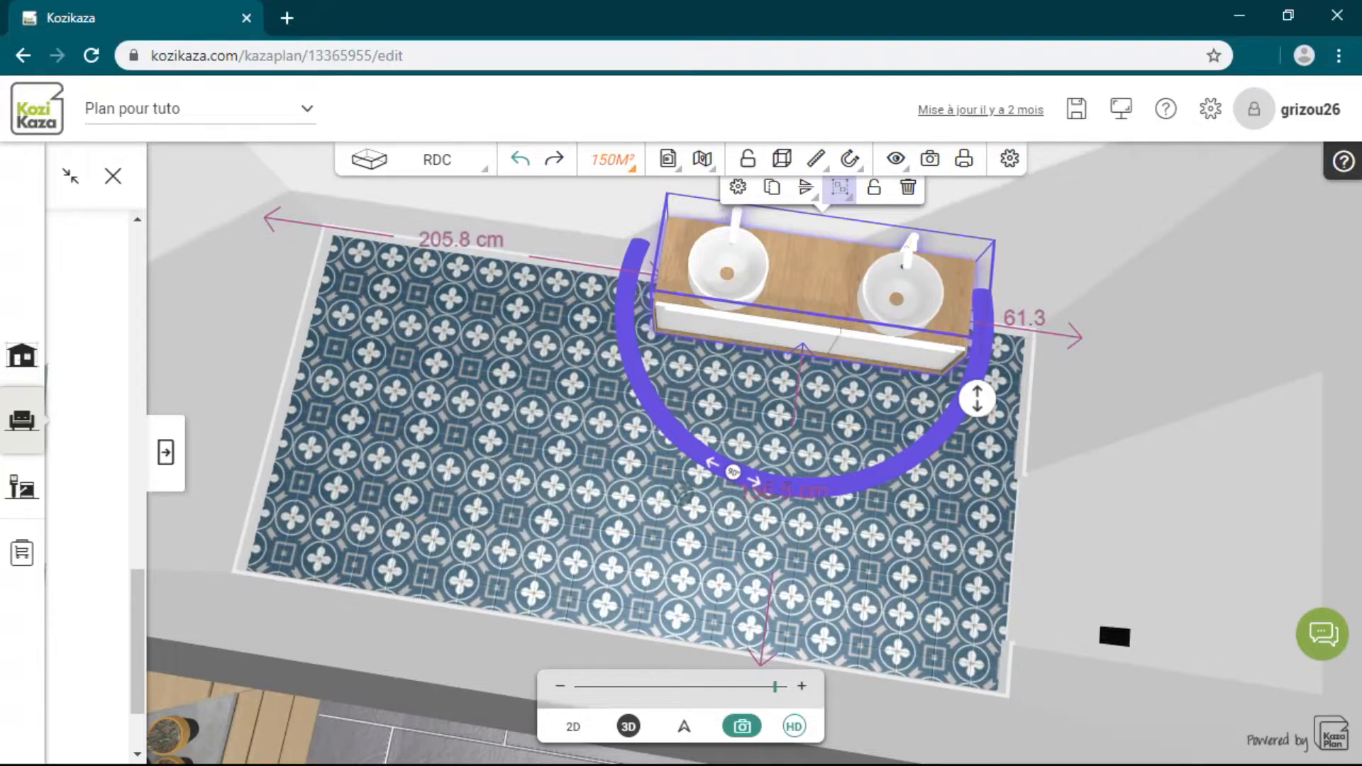
click(496, 425)
- Open the Douche collection in the Salle de bain category and browse its shower models down to the Italienne ones
drag(709, 496, 539, 404)
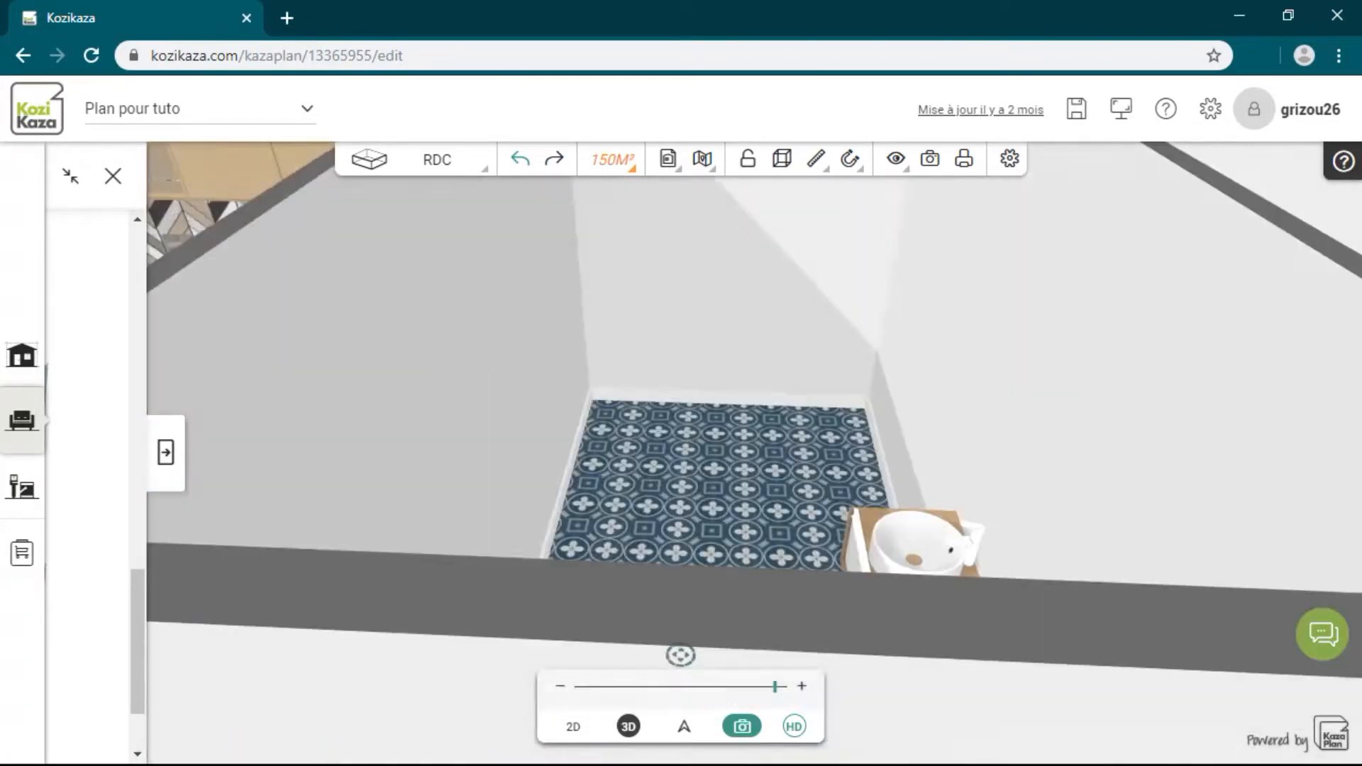
drag(680, 654, 677, 574)
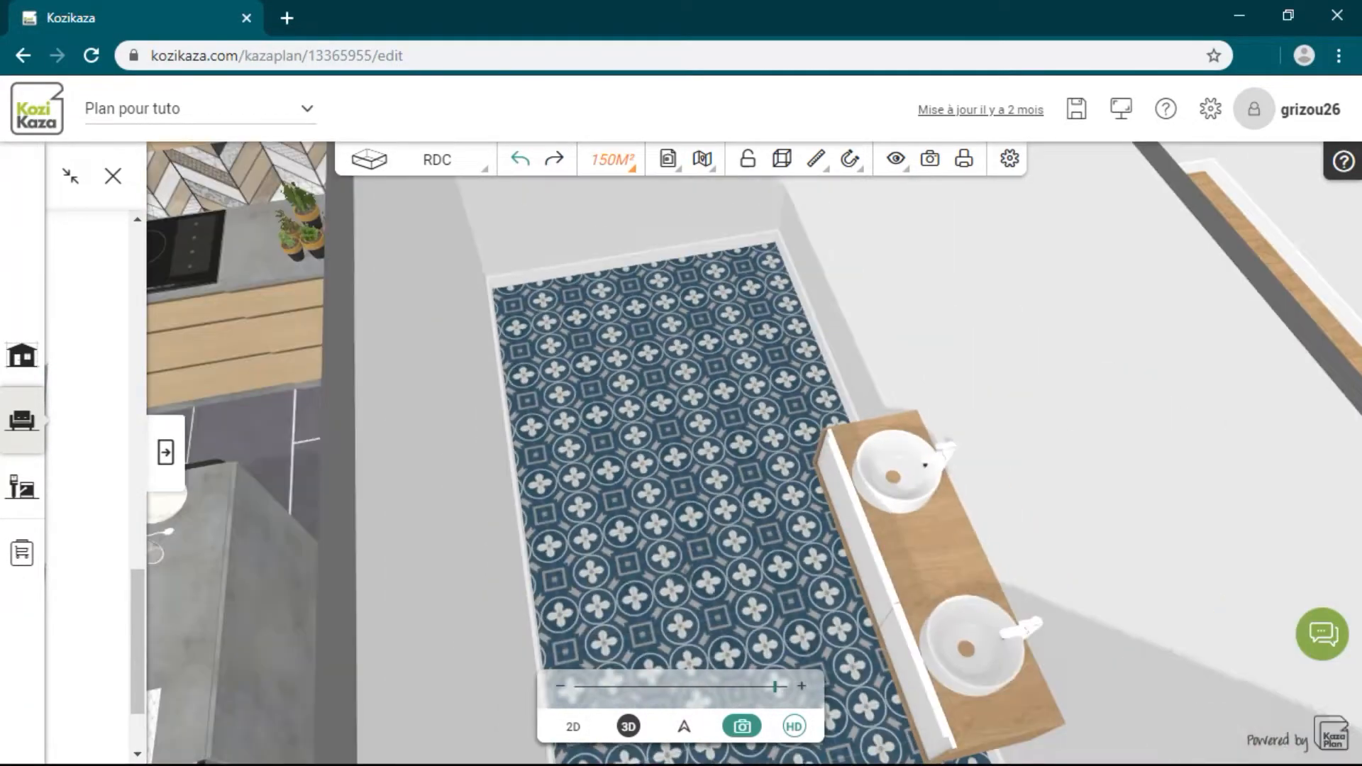
scroll(685, 499, down, 5)
drag(685, 499, 635, 492)
click(165, 452)
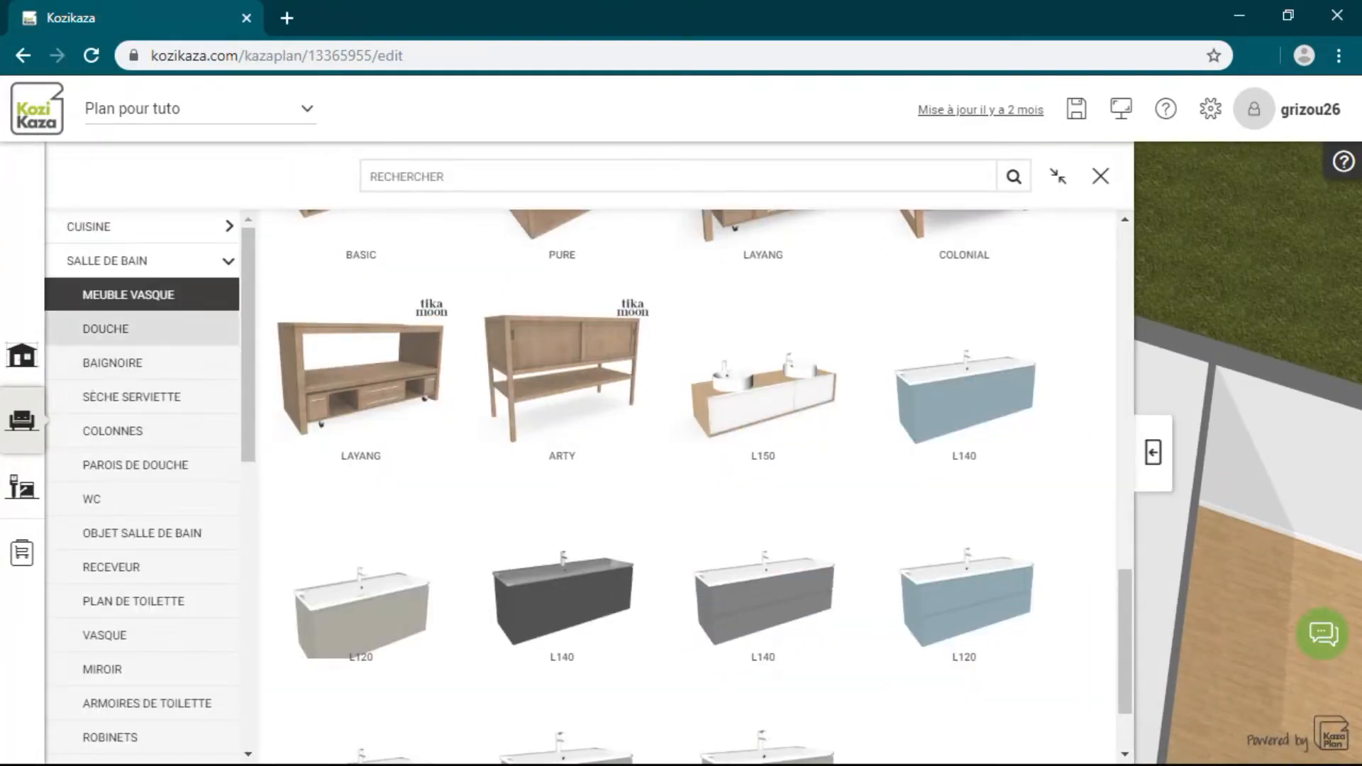
click(142, 328)
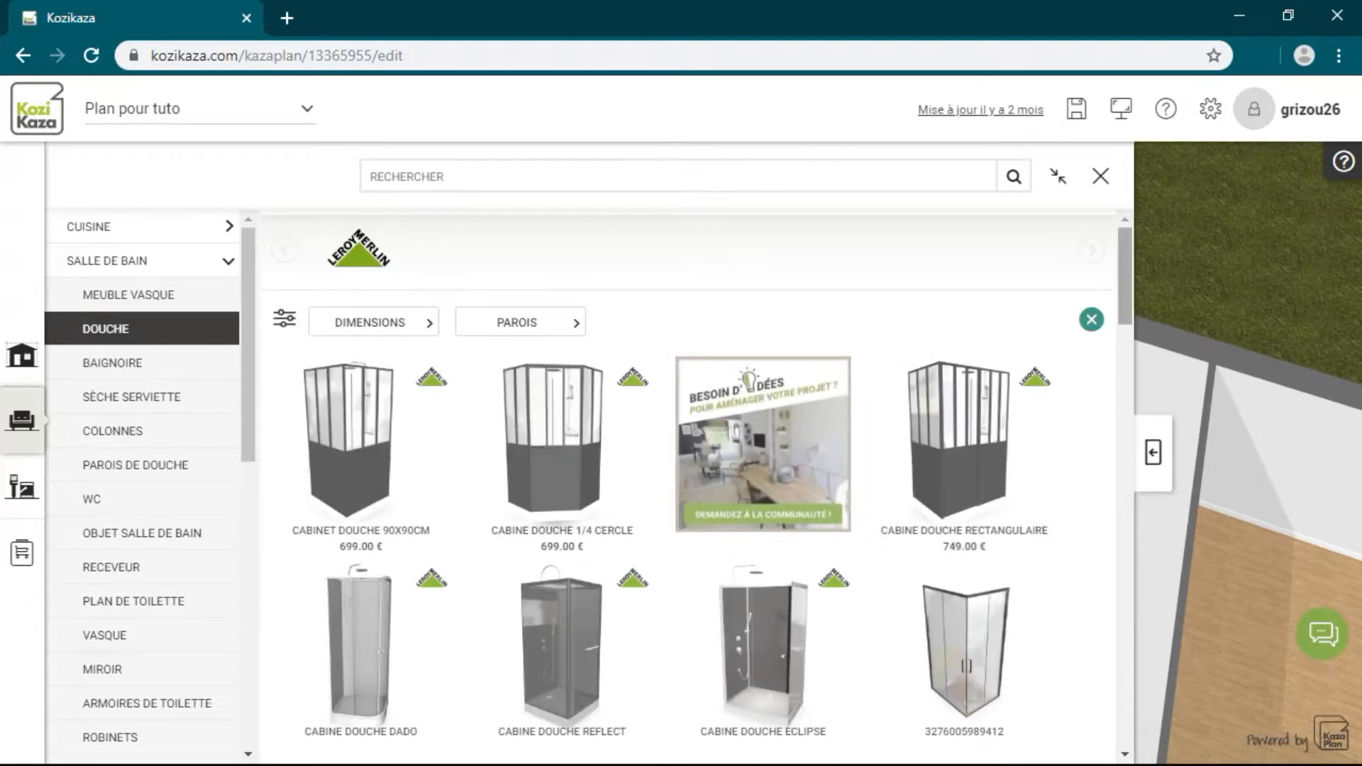
scroll(688, 475, down, 4)
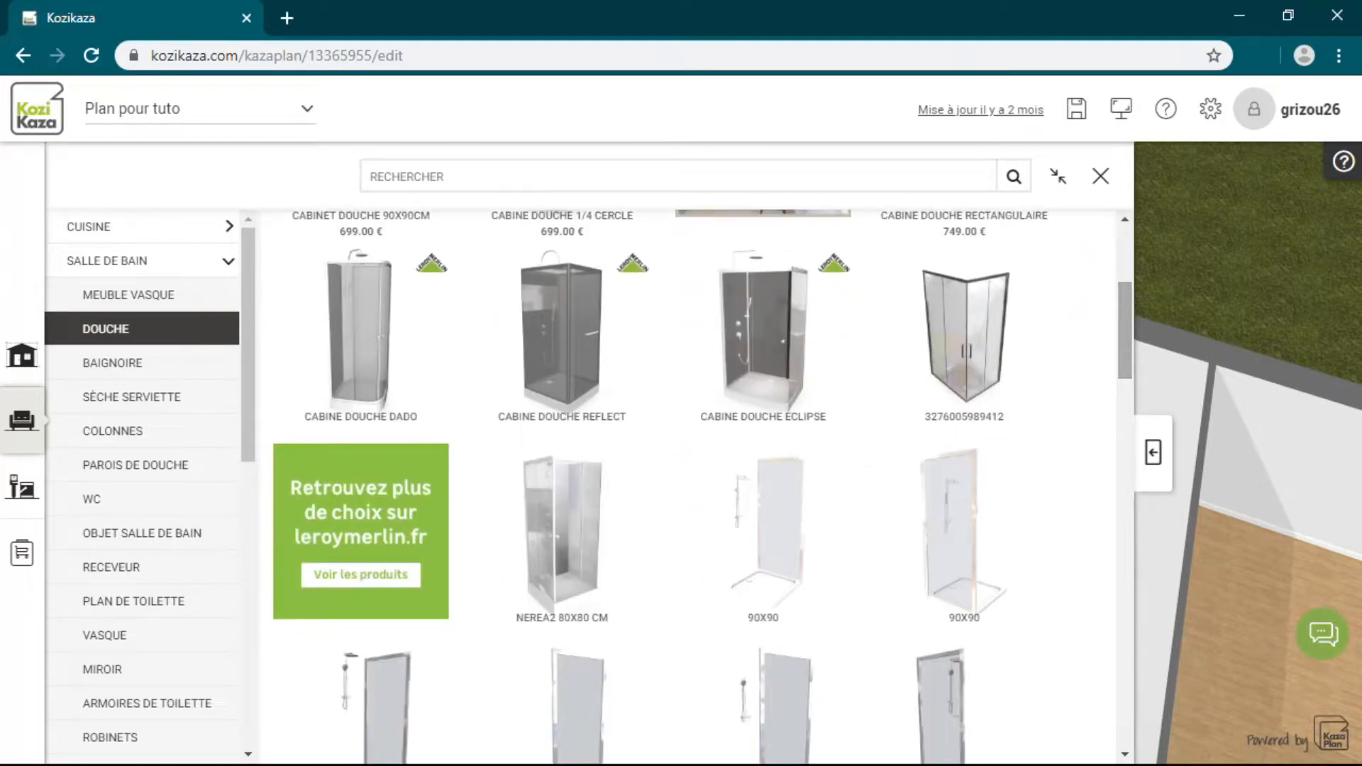
scroll(688, 482, down, 10)
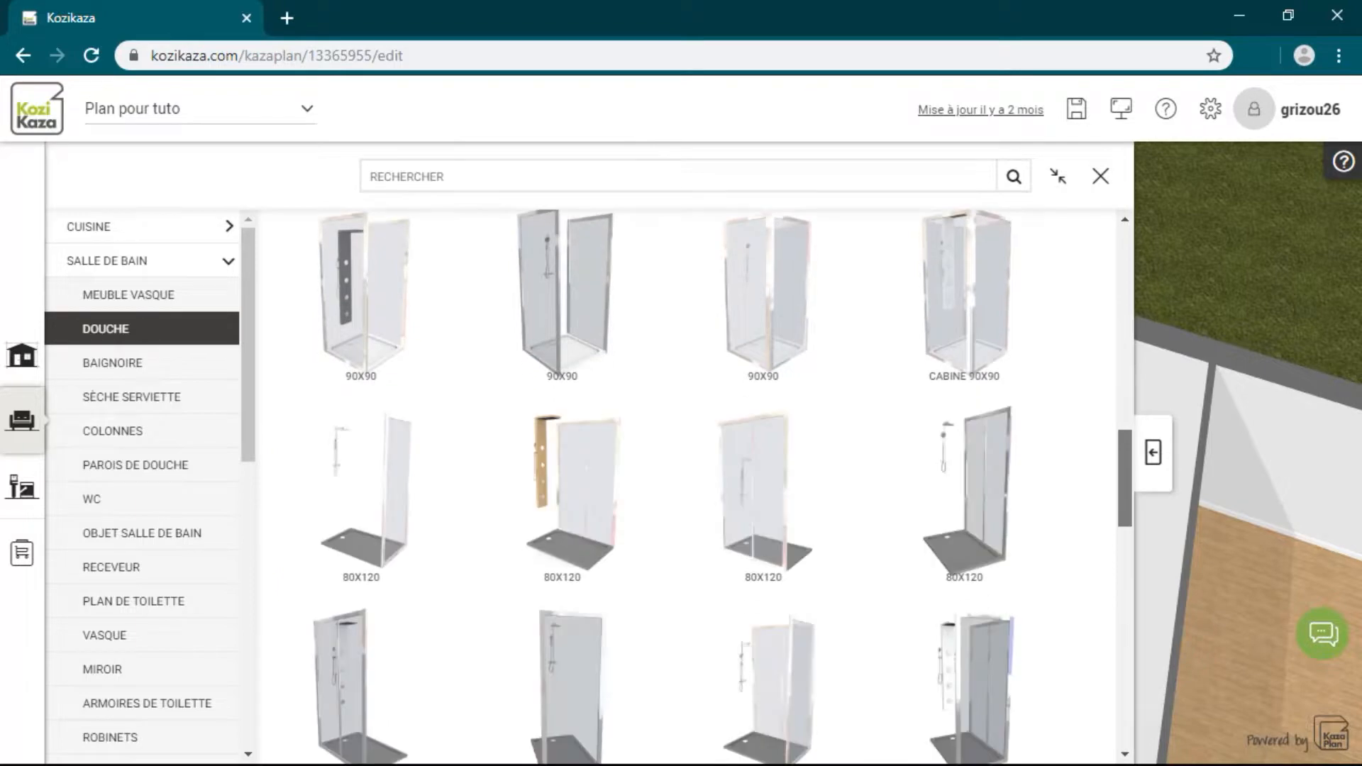
scroll(688, 482, down, 8)
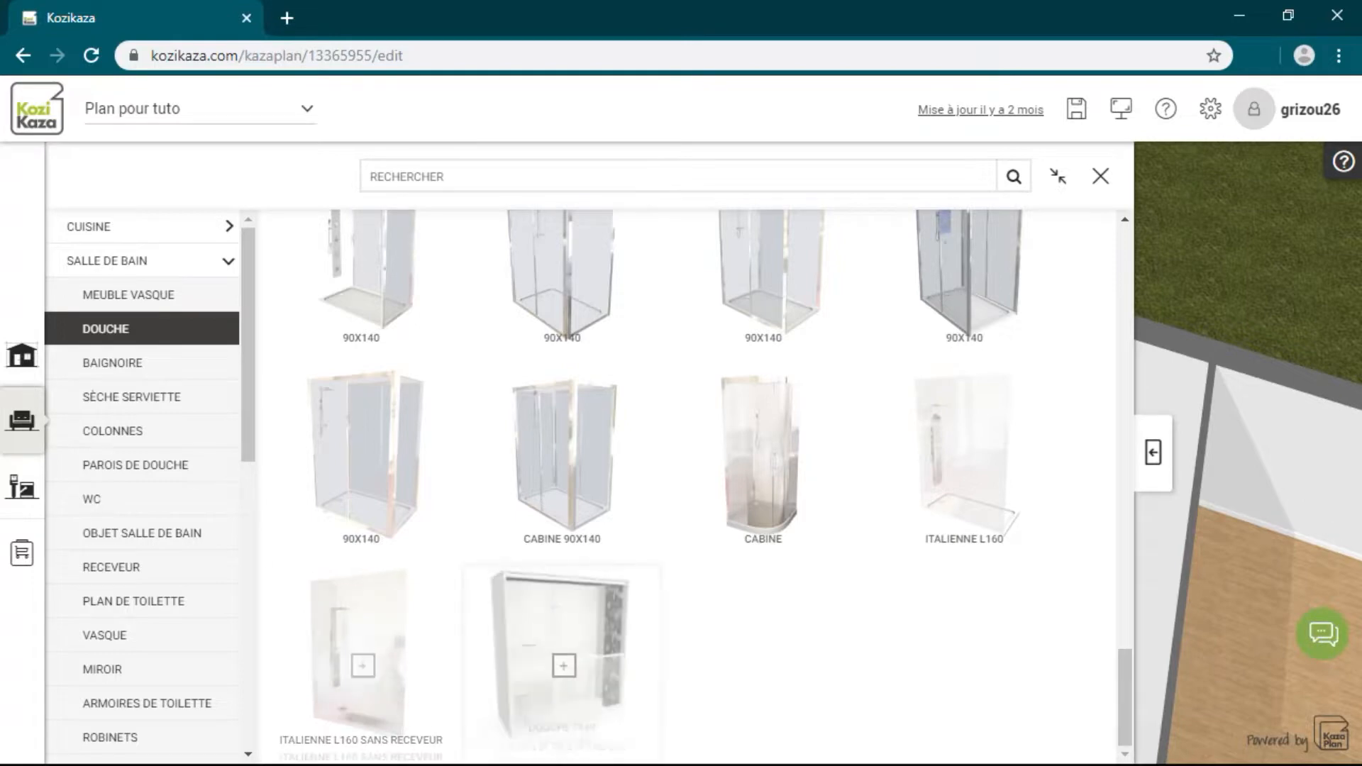
- Choose the ITALIENNE L160 SANS RECEVEUR shower and place it across the far end of the bathroom
click(362, 666)
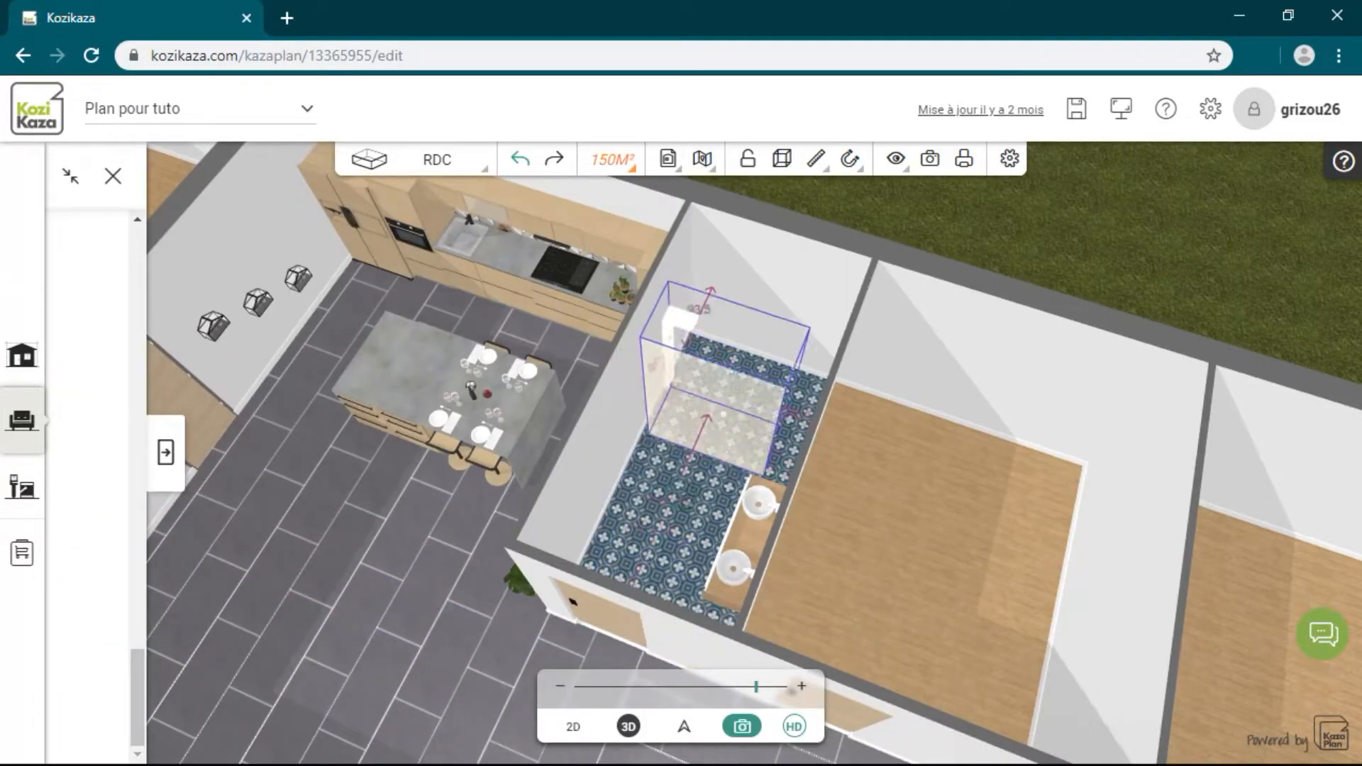
click(734, 371)
drag(734, 371, 664, 436)
- Replace the tray-less shower with the ITALIENNE L160 model, set across the bathroom against the far end wall
click(166, 452)
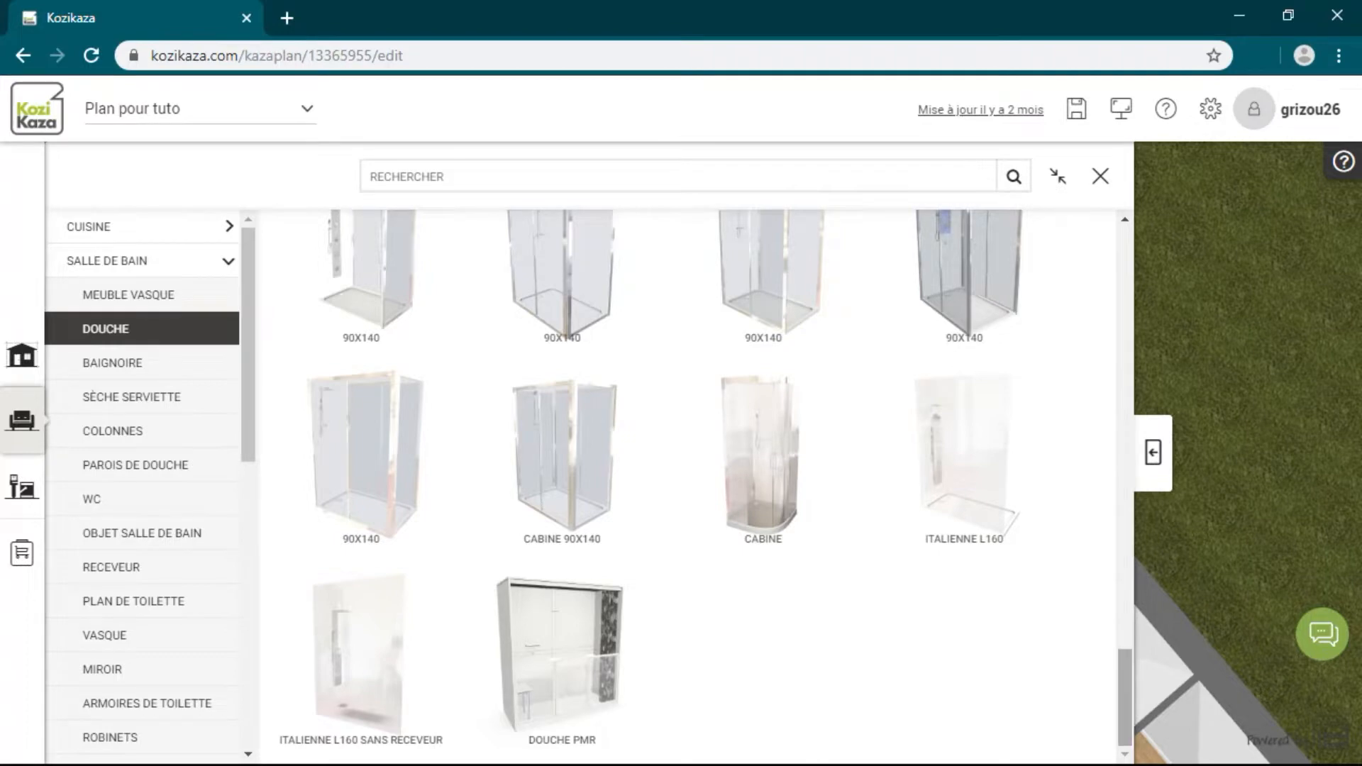
mouse_move(965, 464)
drag(956, 471, 756, 373)
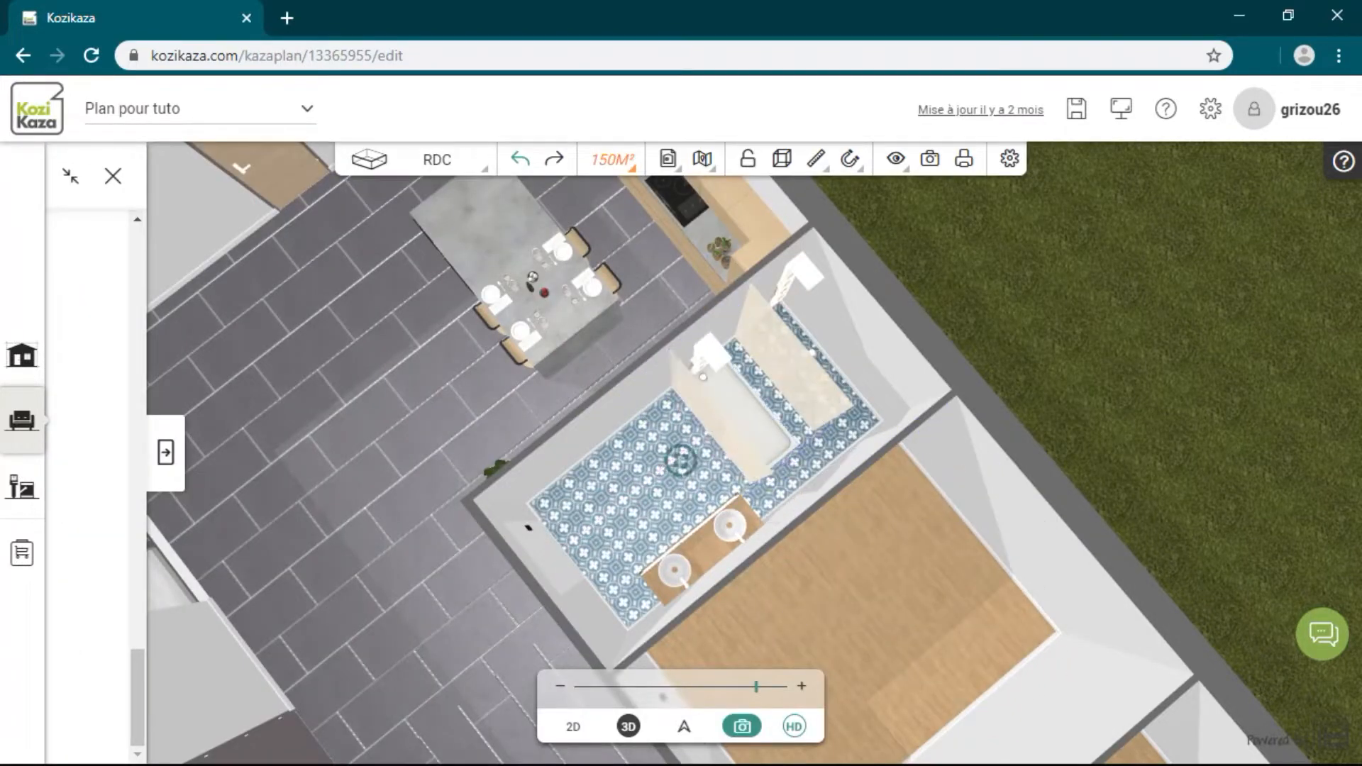
click(800, 361)
click(908, 224)
drag(741, 415, 805, 365)
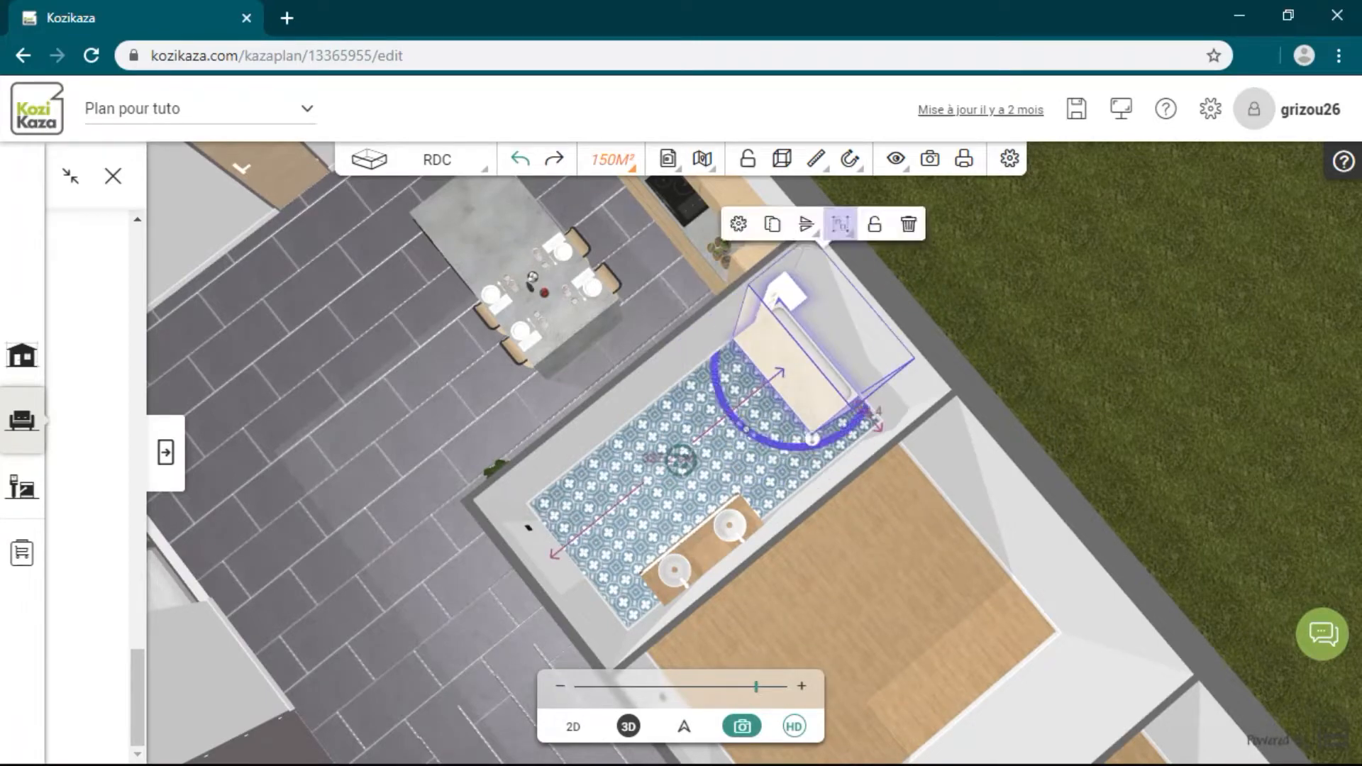
right_drag(709, 496, 617, 418)
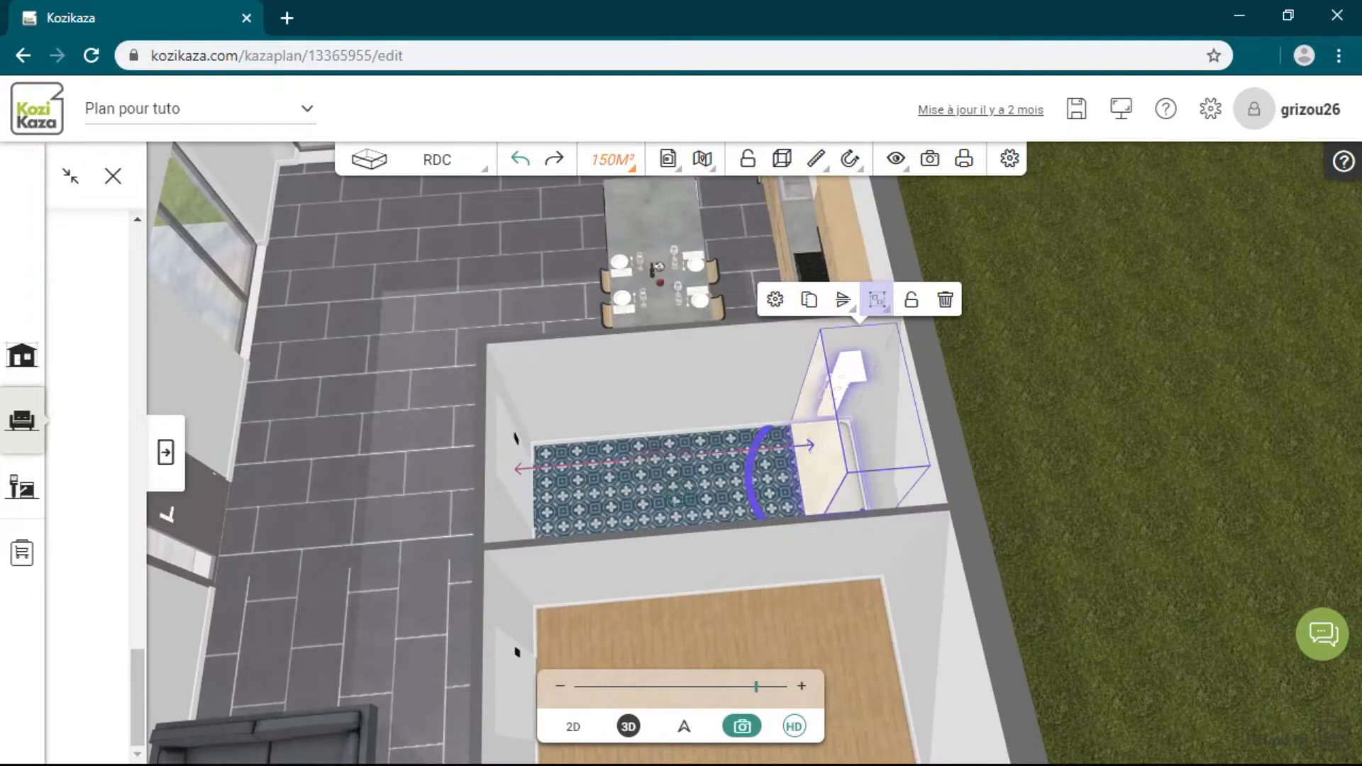
click(674, 498)
- Try mirroring and rotating the ITALIENNE L160 shower, and restore its original orientation against the end wall
right_drag(674, 499, 681, 461)
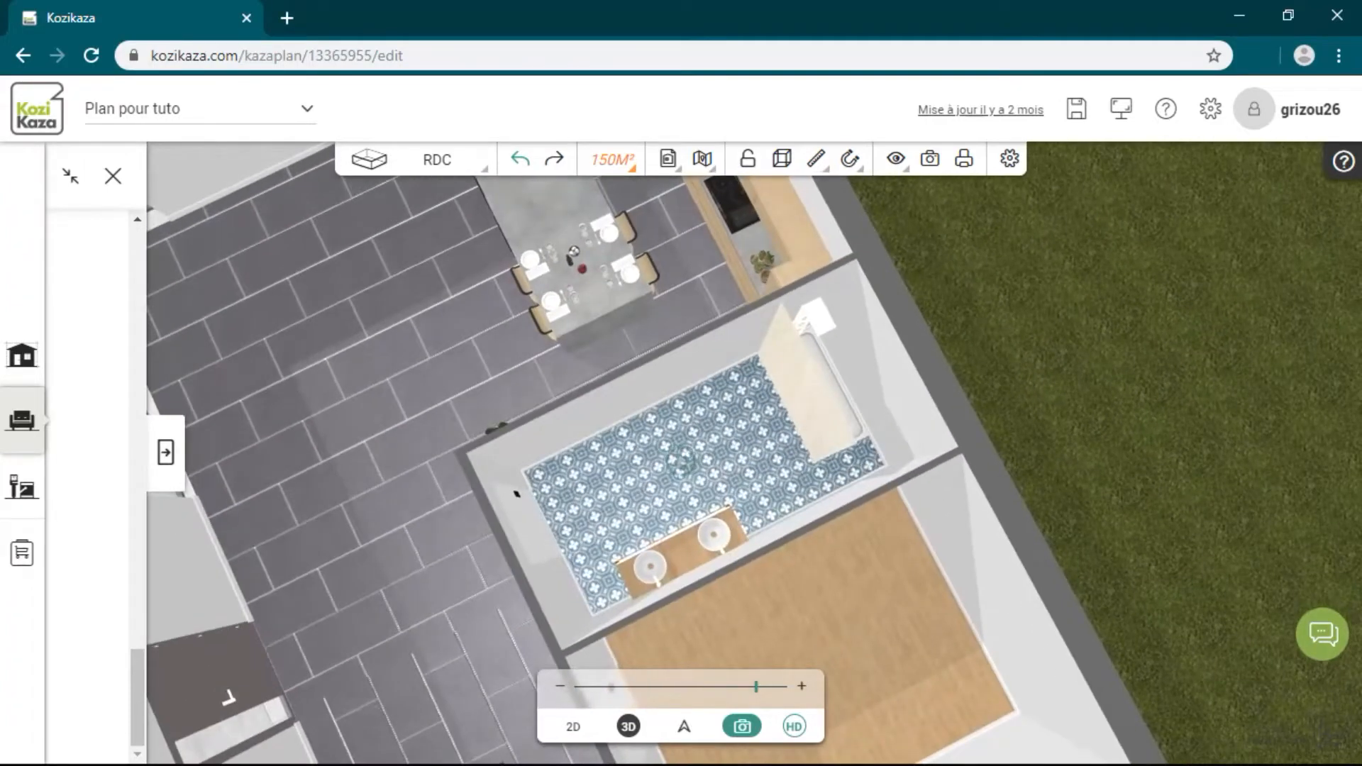
scroll(681, 462, up, 5)
right_drag(680, 469, 671, 496)
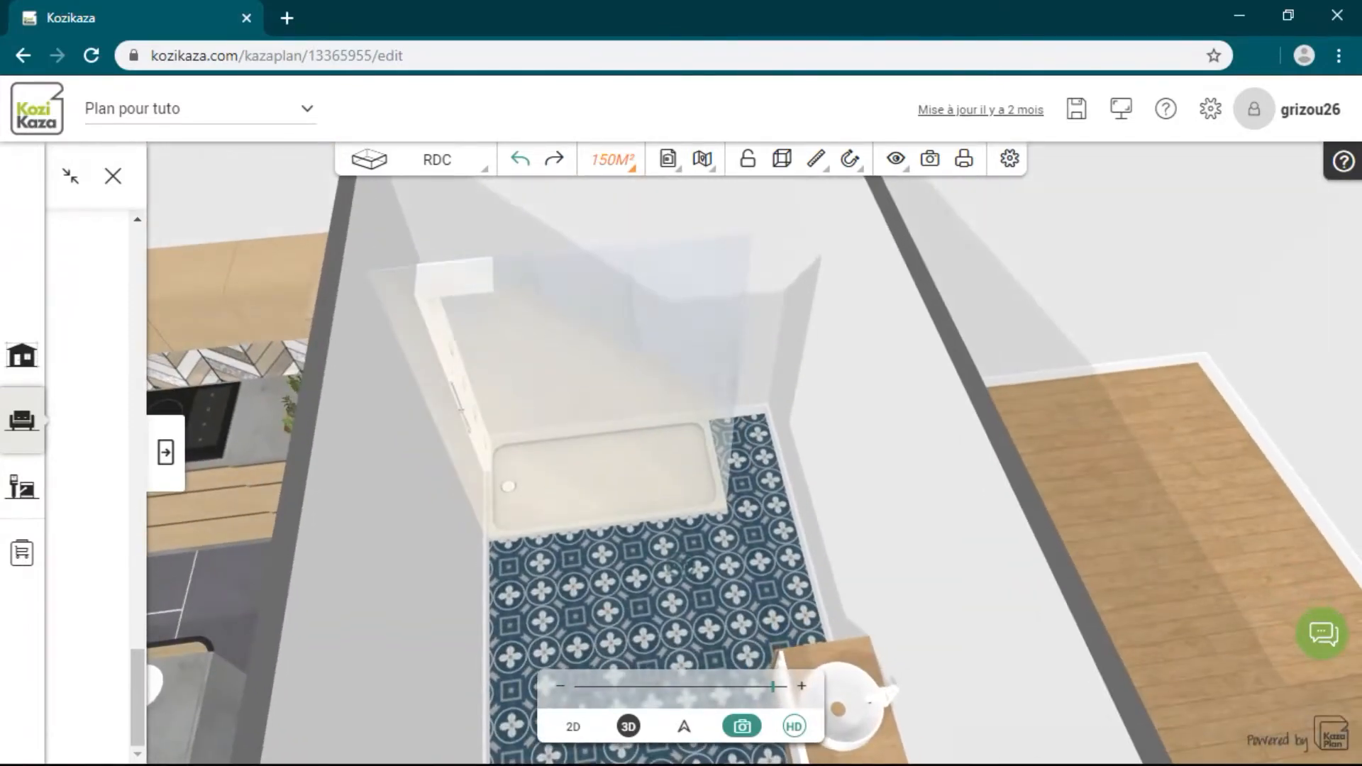
click(671, 496)
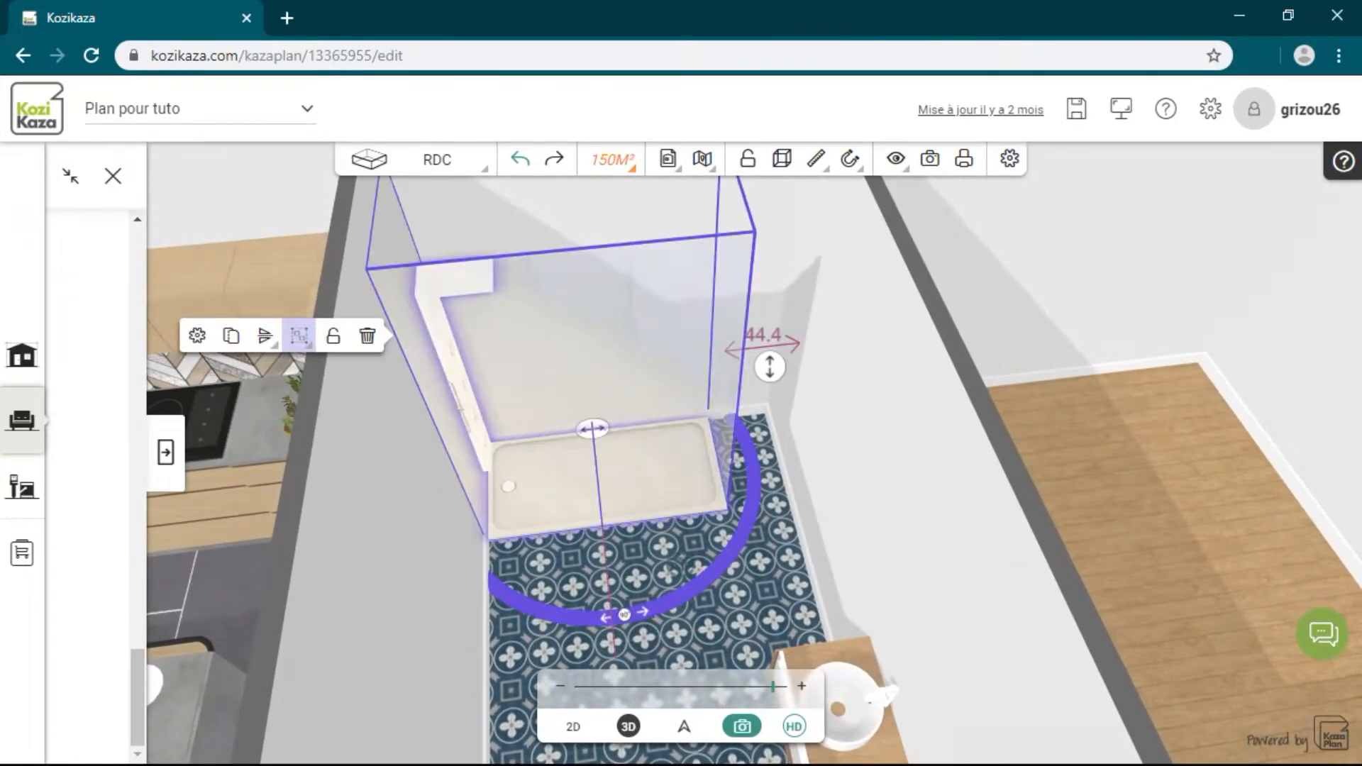
click(264, 335)
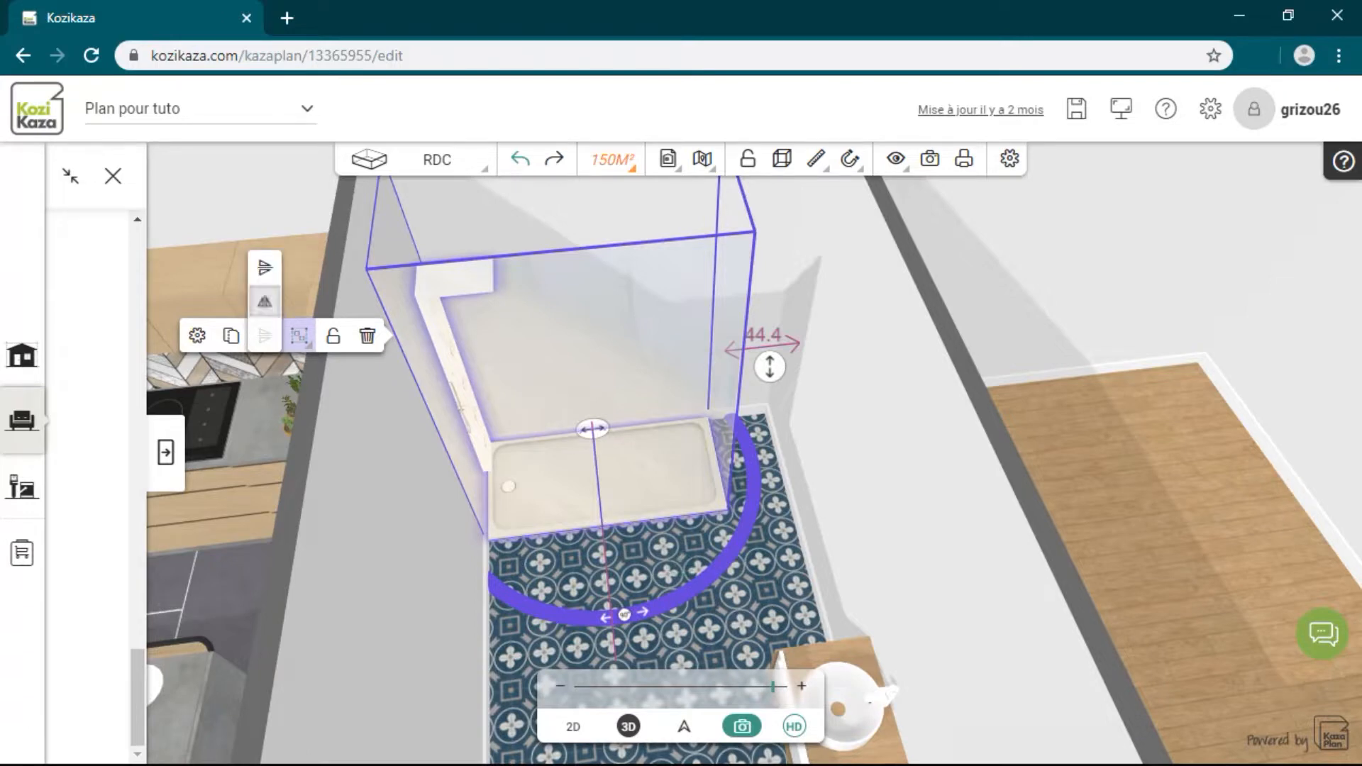
click(265, 302)
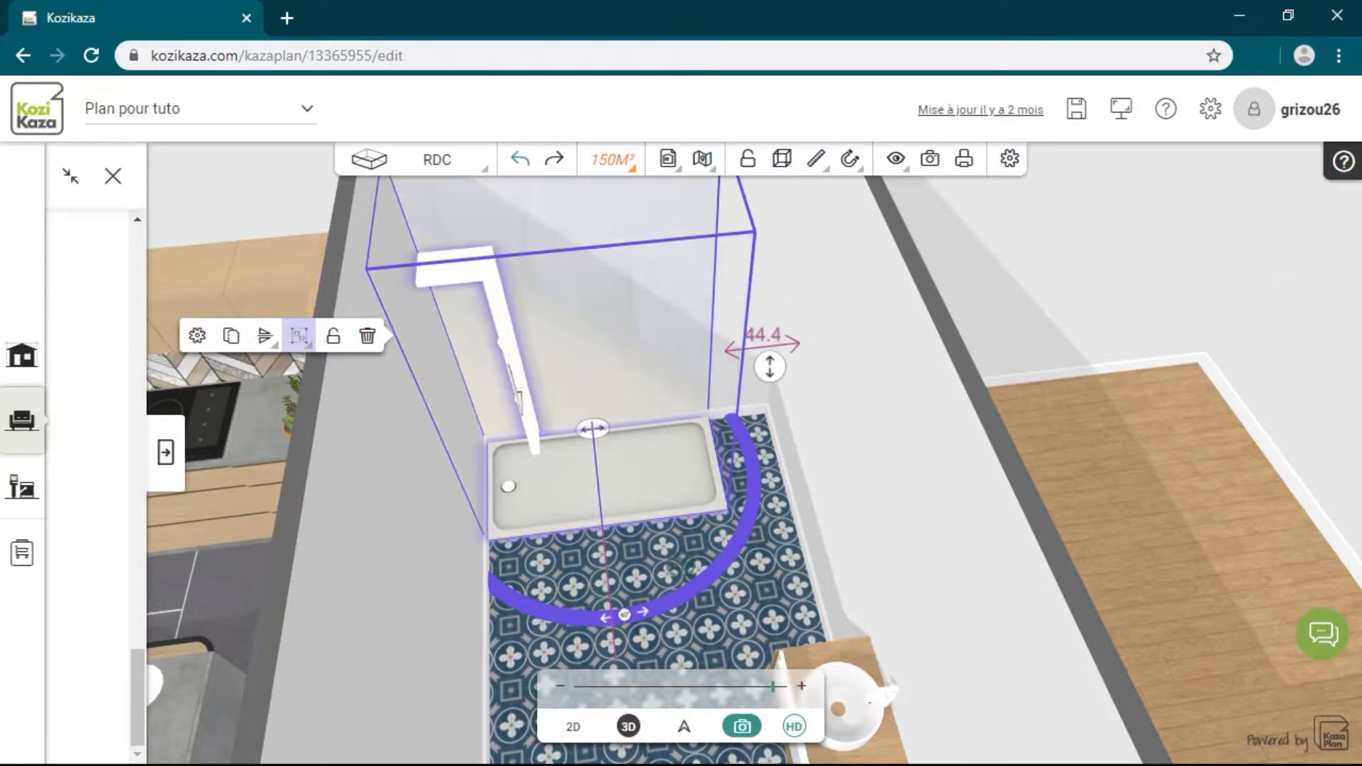
click(264, 335)
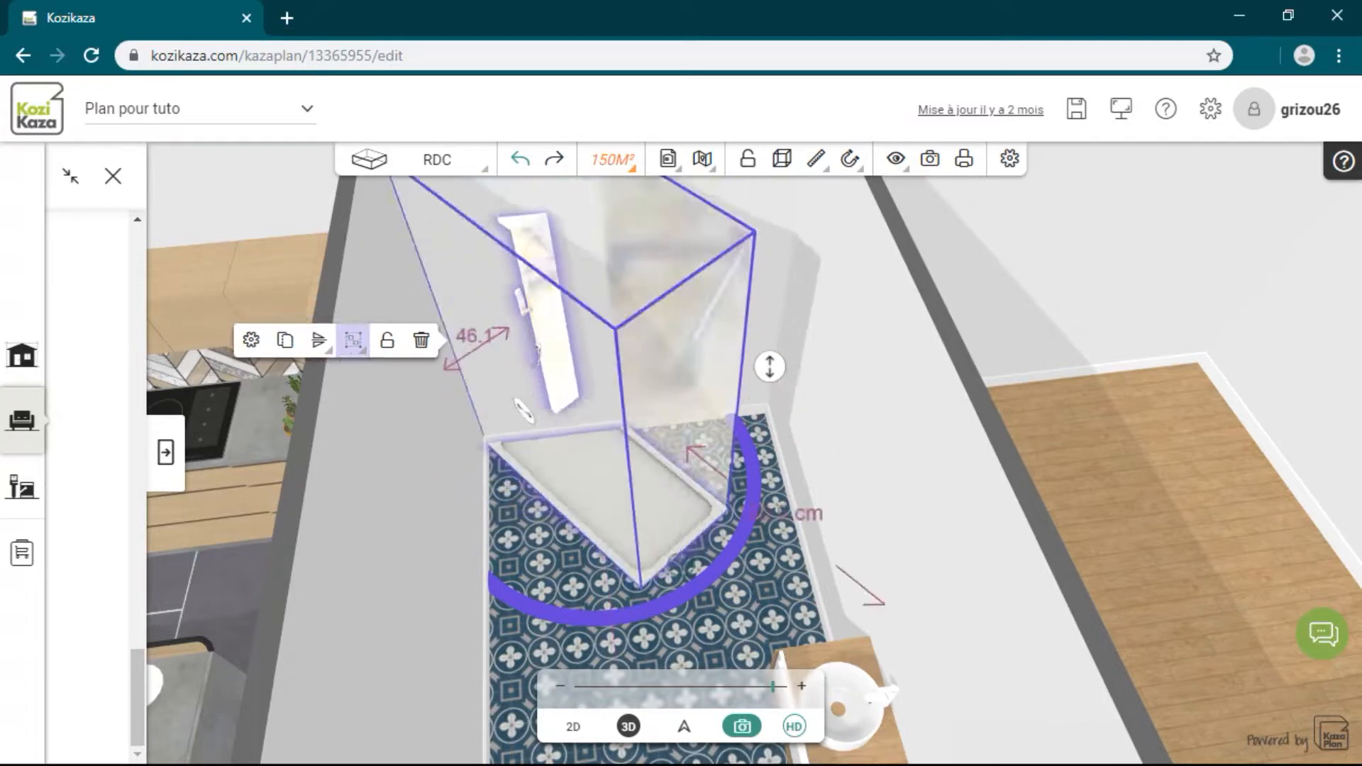
drag(614, 619, 592, 429)
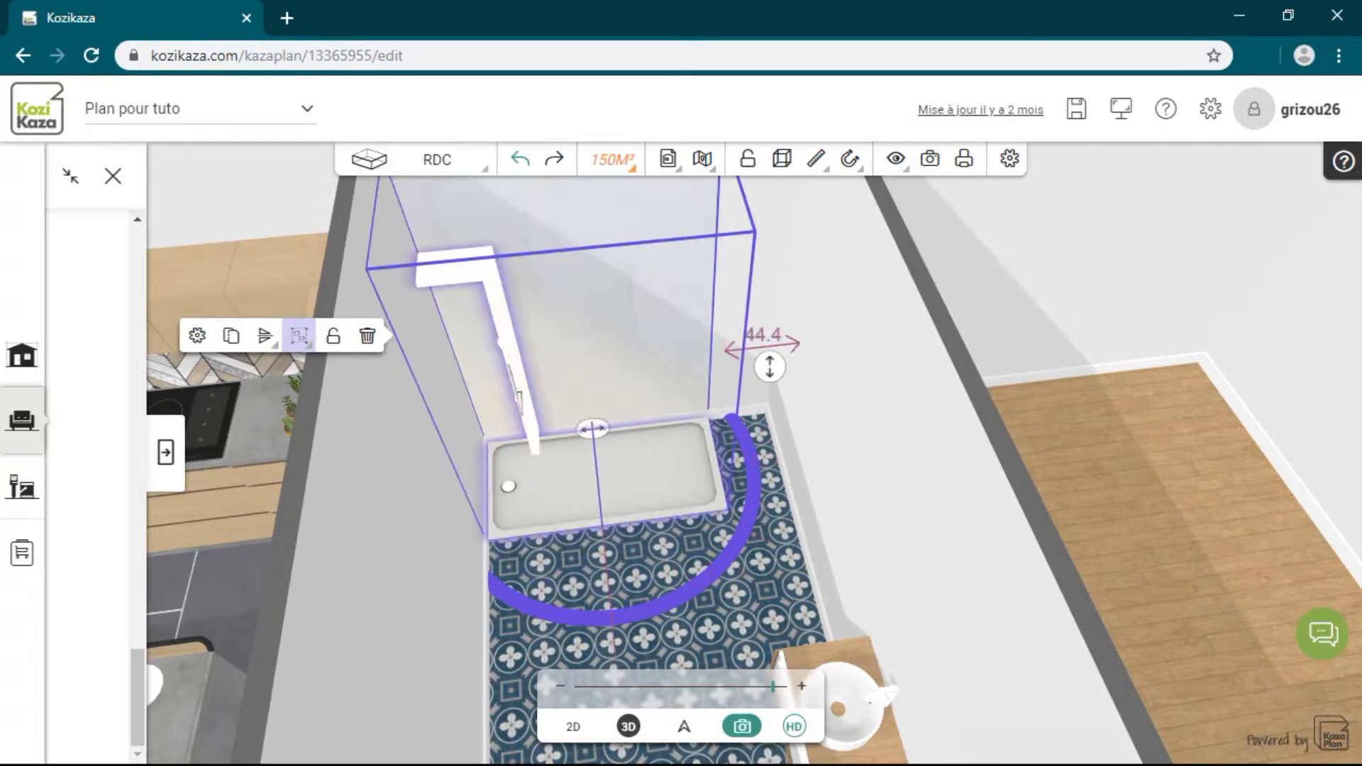
click(265, 335)
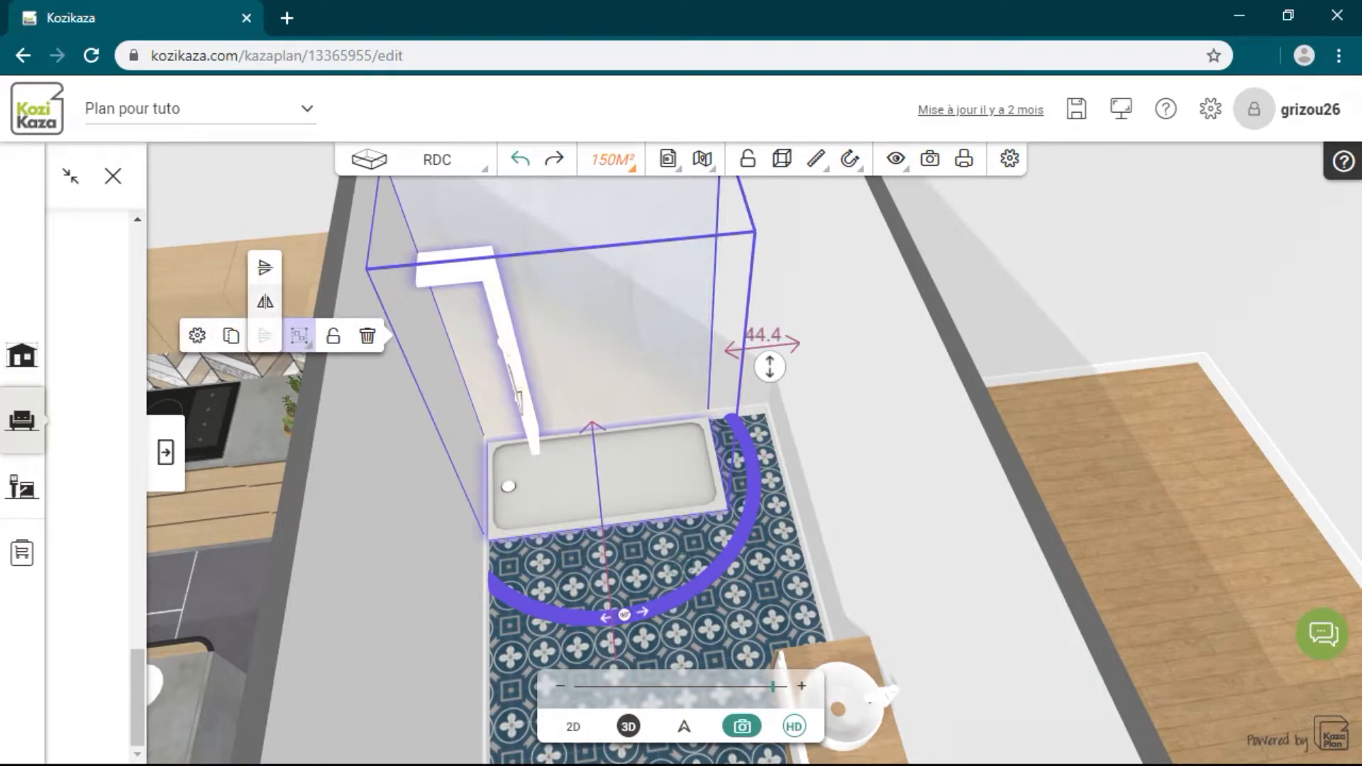
click(264, 302)
click(887, 454)
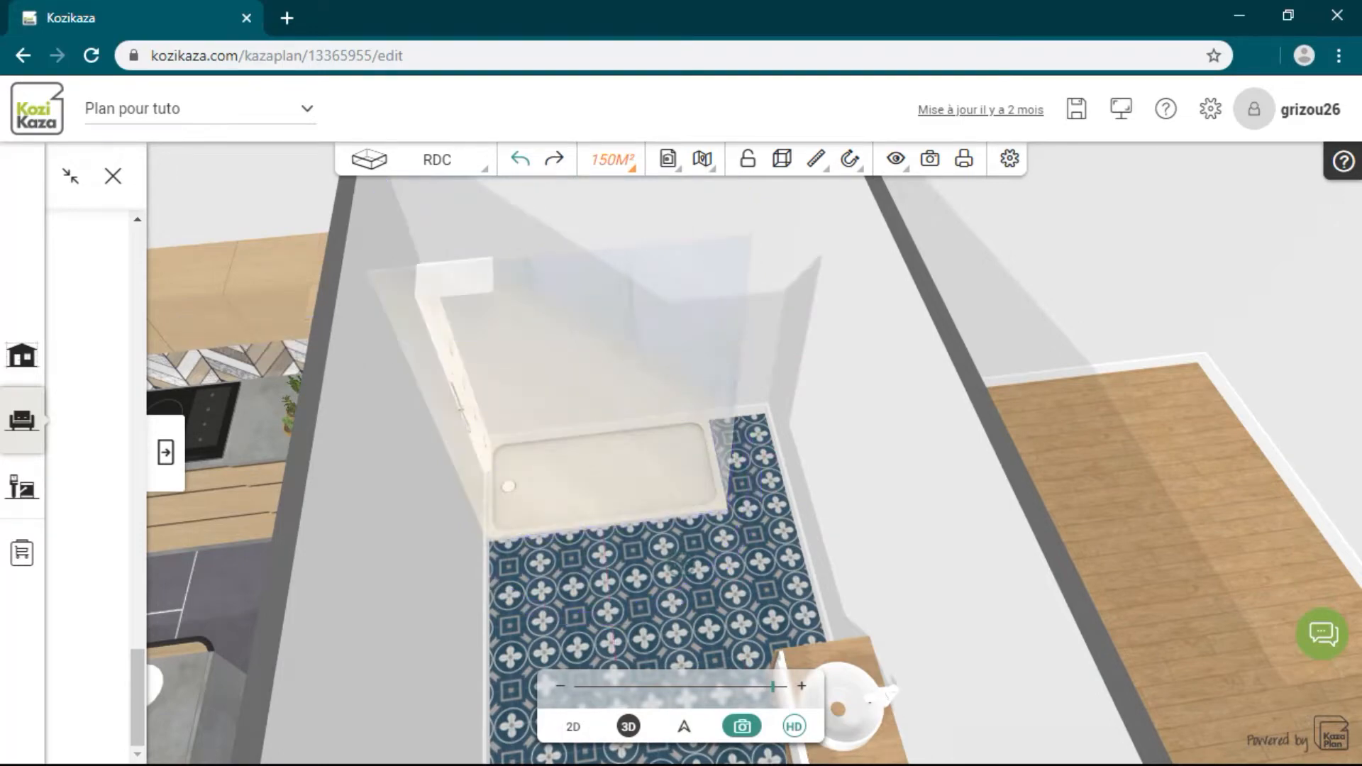
- Examine the position settings of the shower group at the end of the bathroom
mouse_move(886, 454)
mouse_down()
mouse_move(766, 496)
mouse_move(855, 489)
mouse_move(886, 466)
mouse_move(891, 434)
mouse_move(878, 435)
mouse_up()
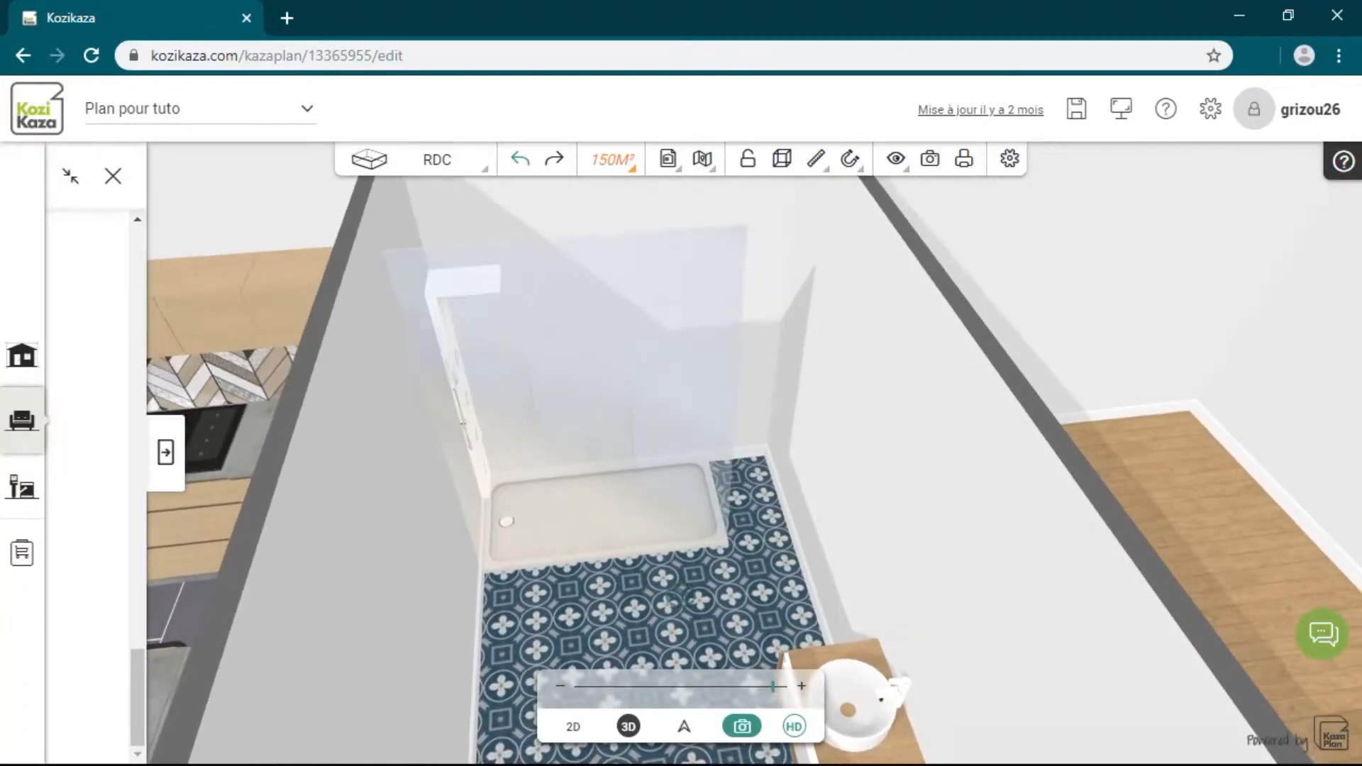
click(612, 489)
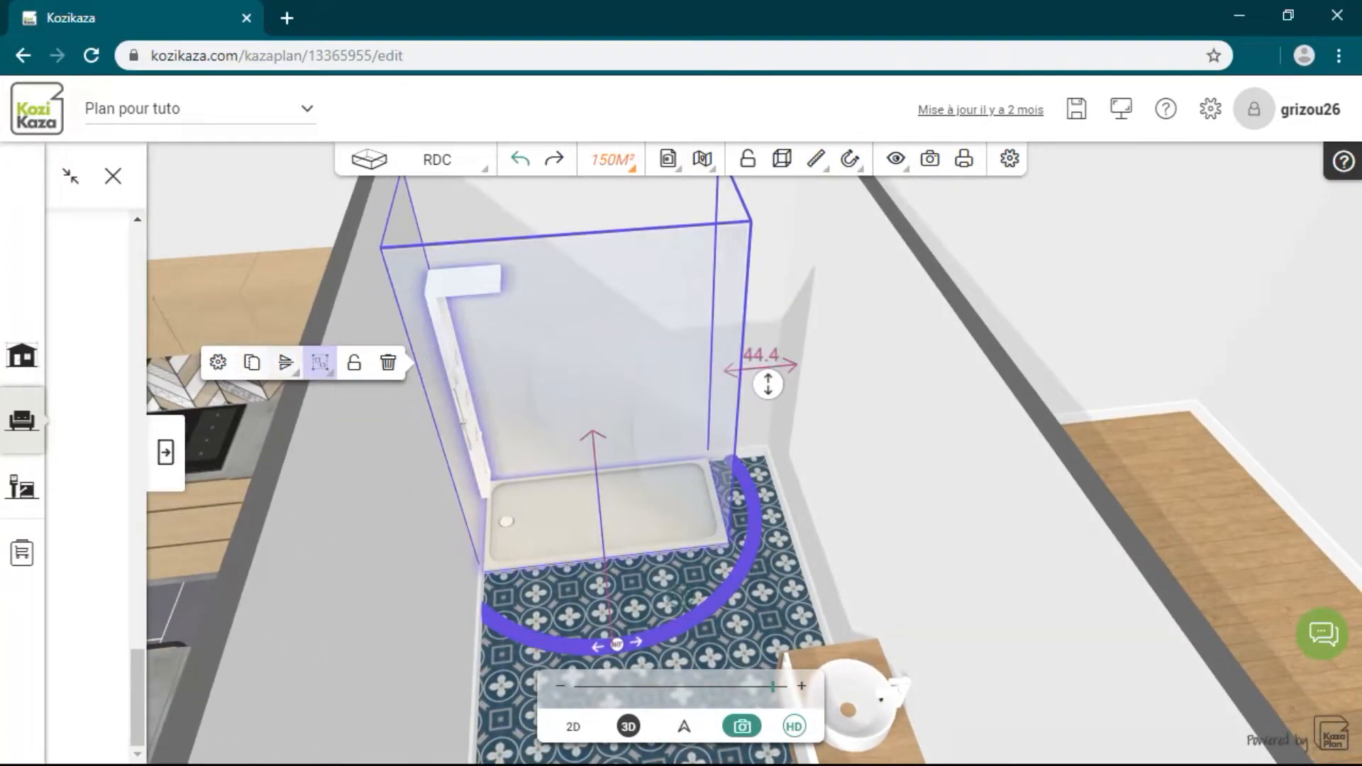
click(218, 362)
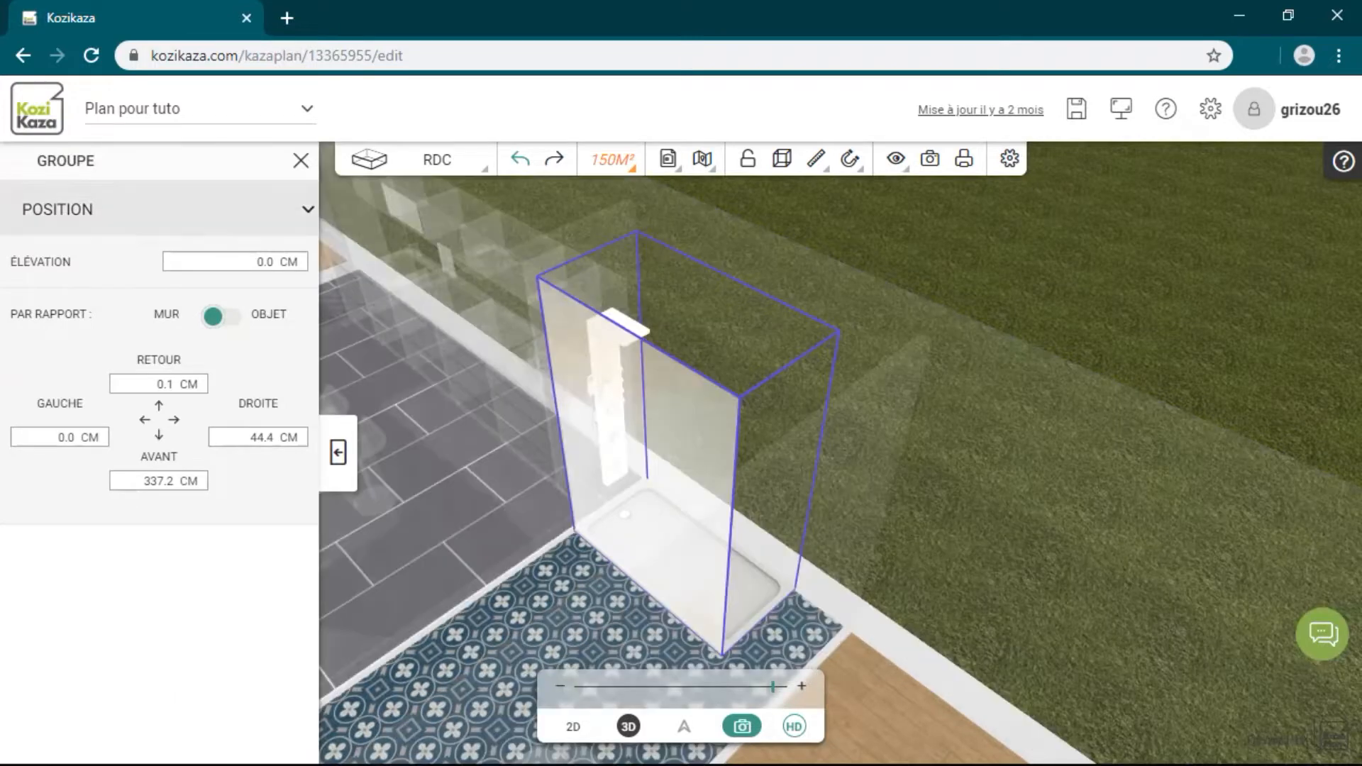
click(308, 208)
click(307, 209)
click(308, 208)
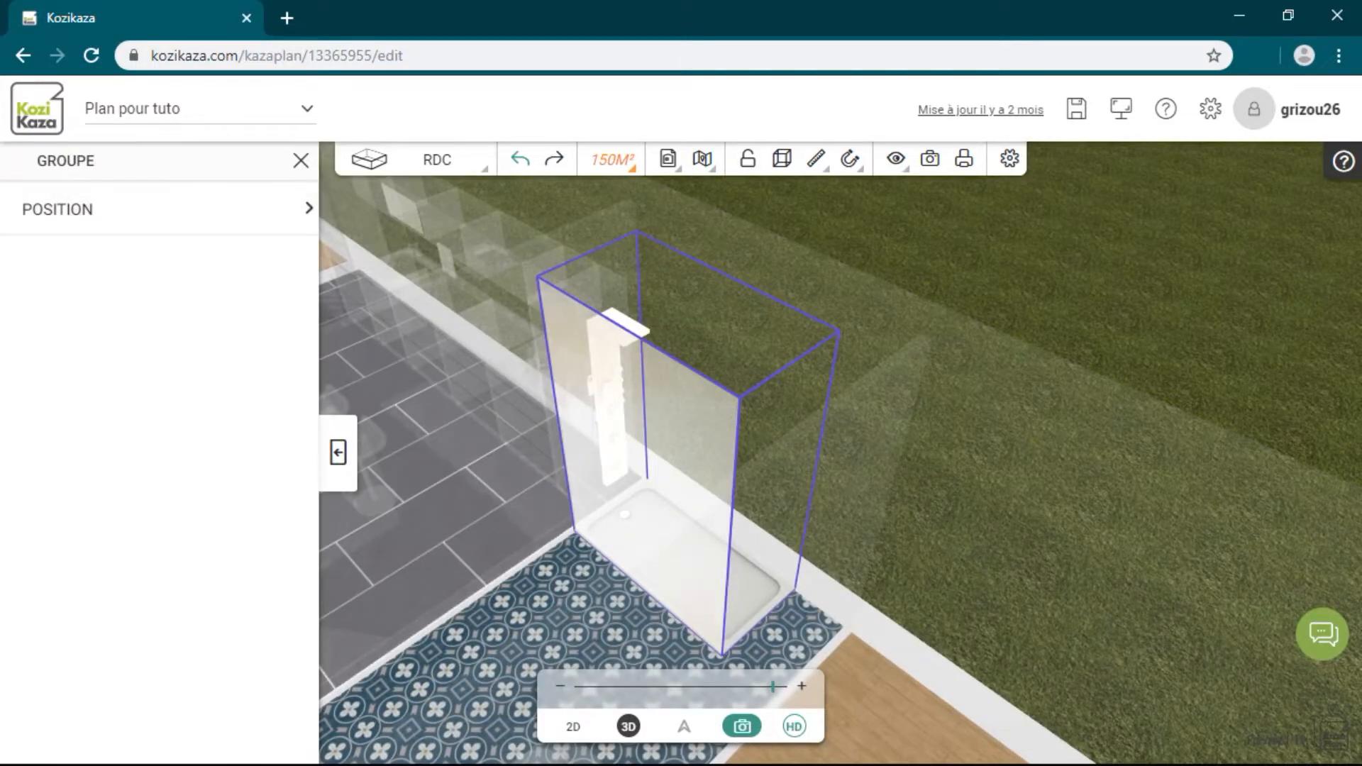
click(301, 160)
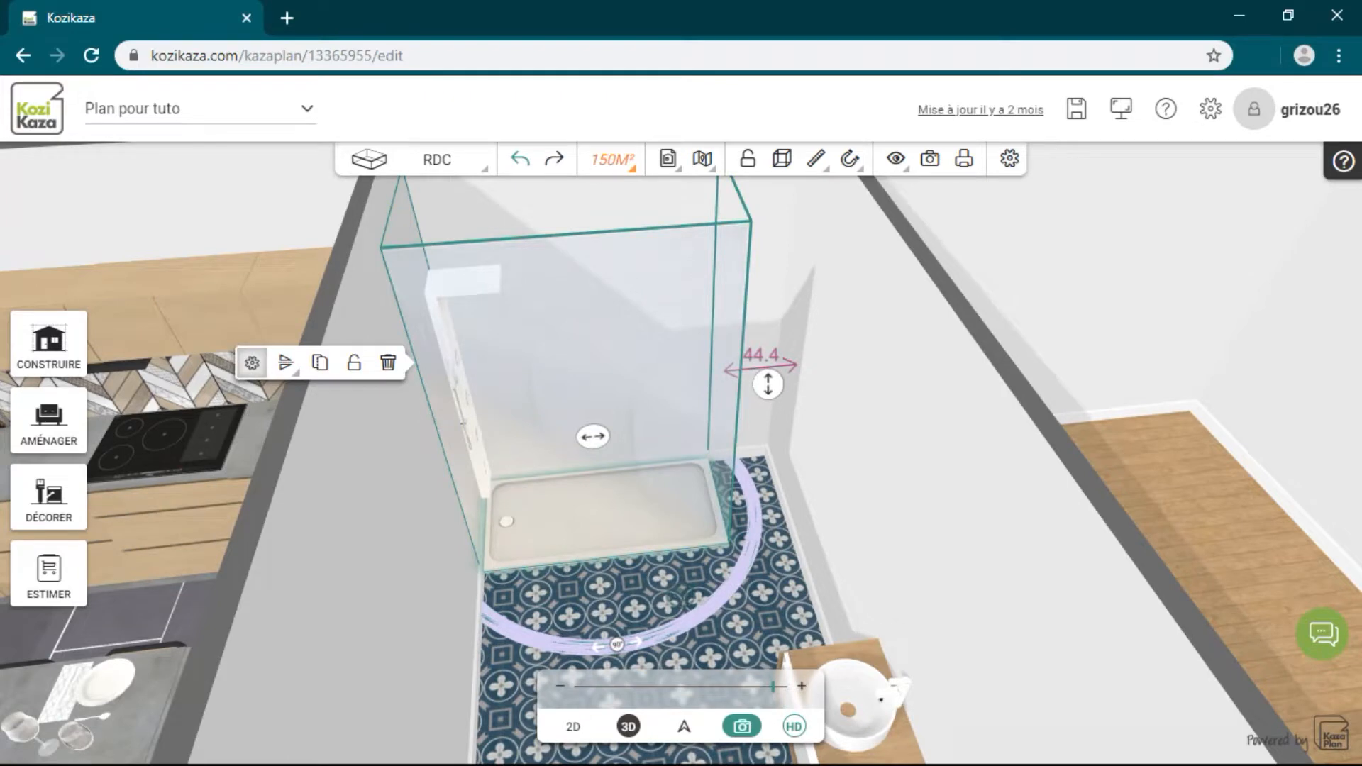
- Set the width of the ITALIENNE L160 tray and glass screen to 140.1 cm
click(252, 363)
click(307, 209)
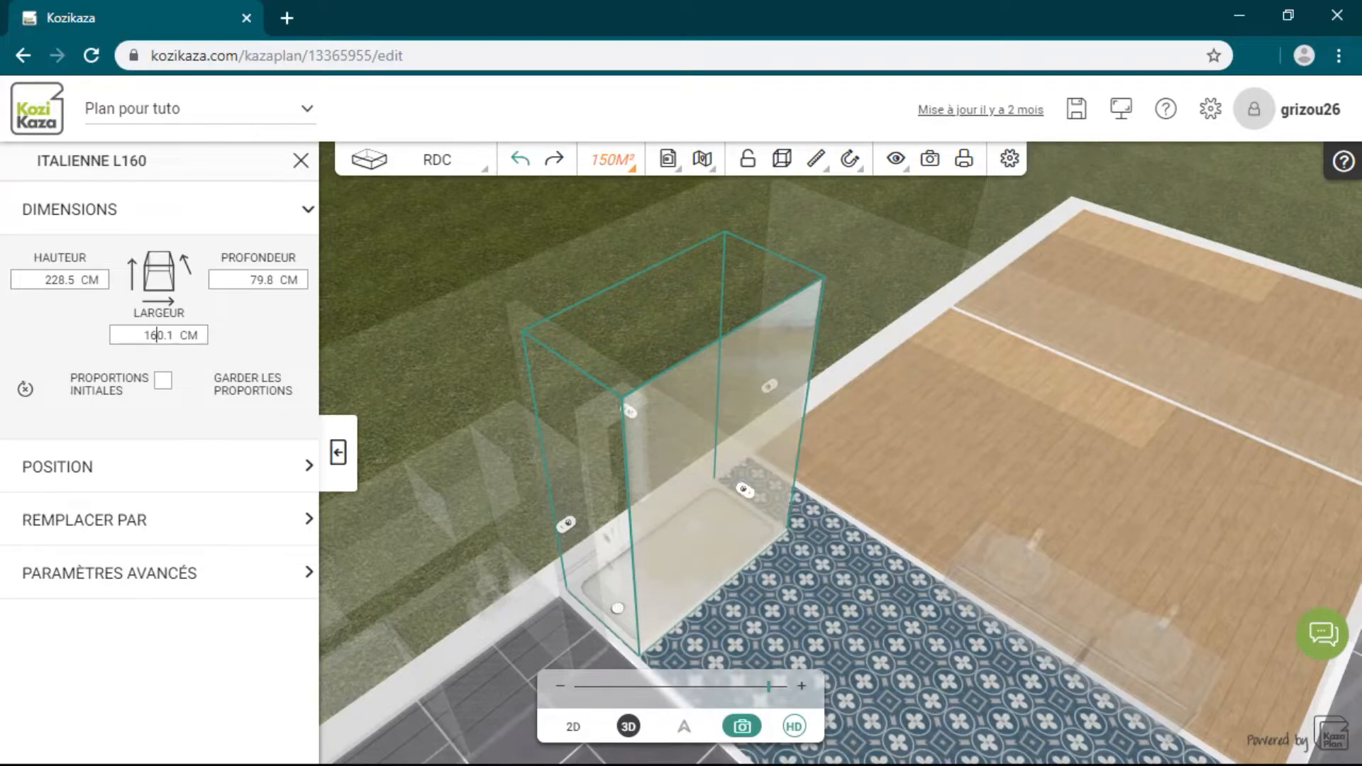
key(Return)
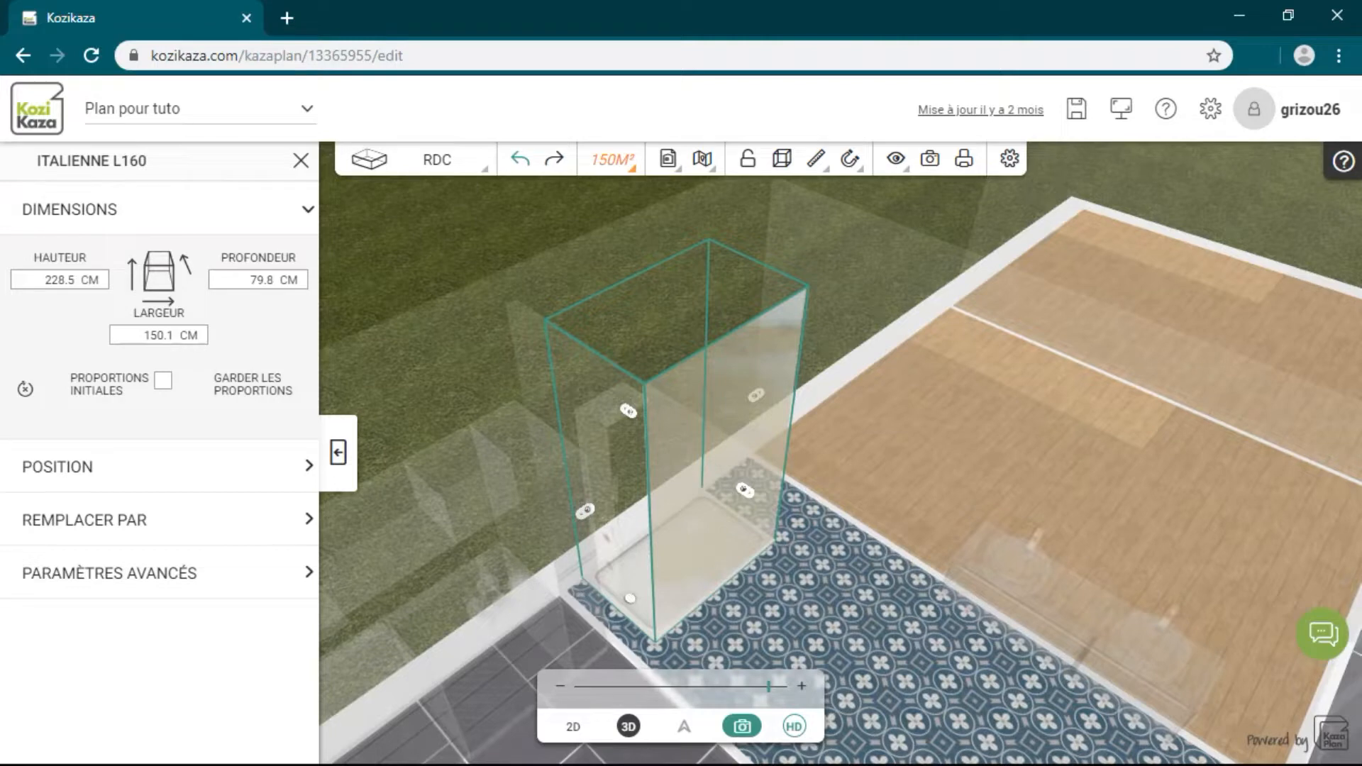
key(Return)
text(4)
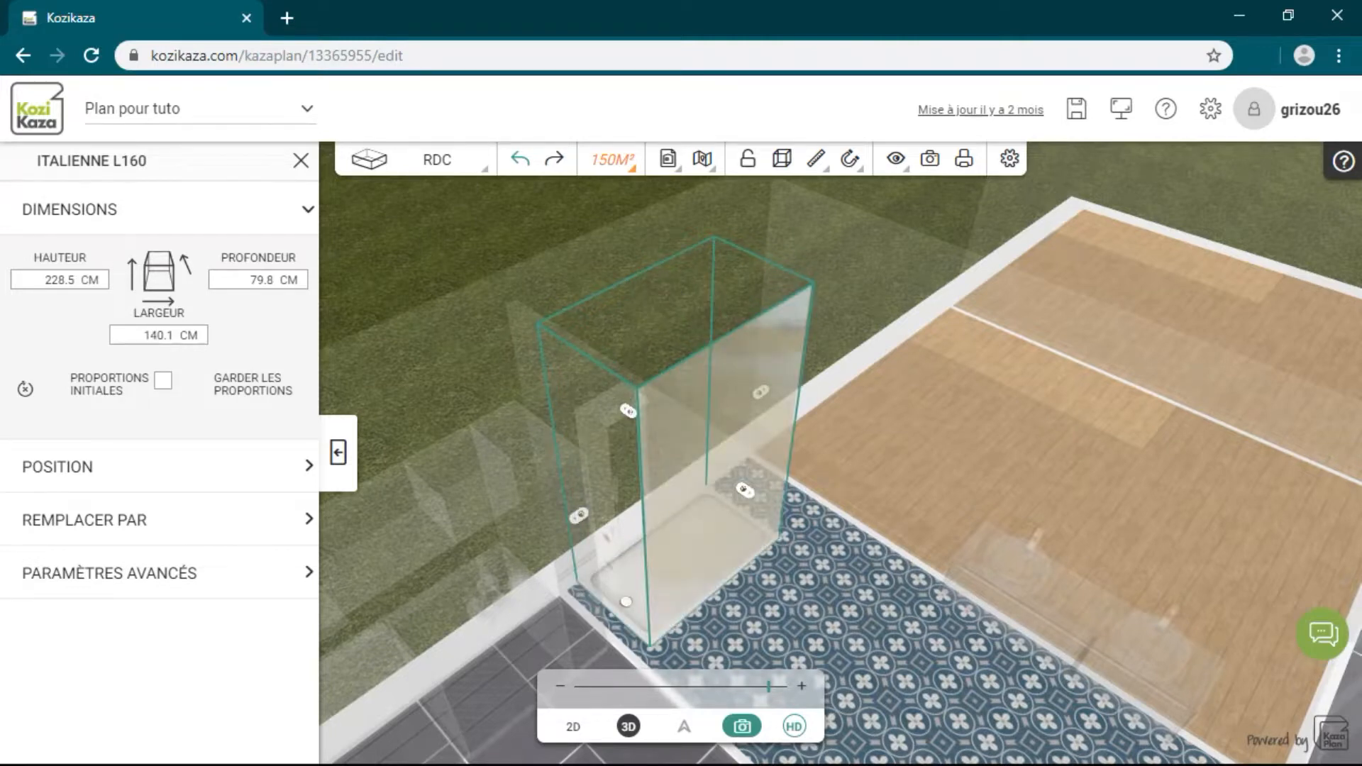
click(301, 161)
- Rotate the ITALIENNE L160 tray and screen a quarter turn, lengthwise to the room, and set their width to 150.1 cm
drag(872, 567, 679, 602)
drag(620, 514, 614, 553)
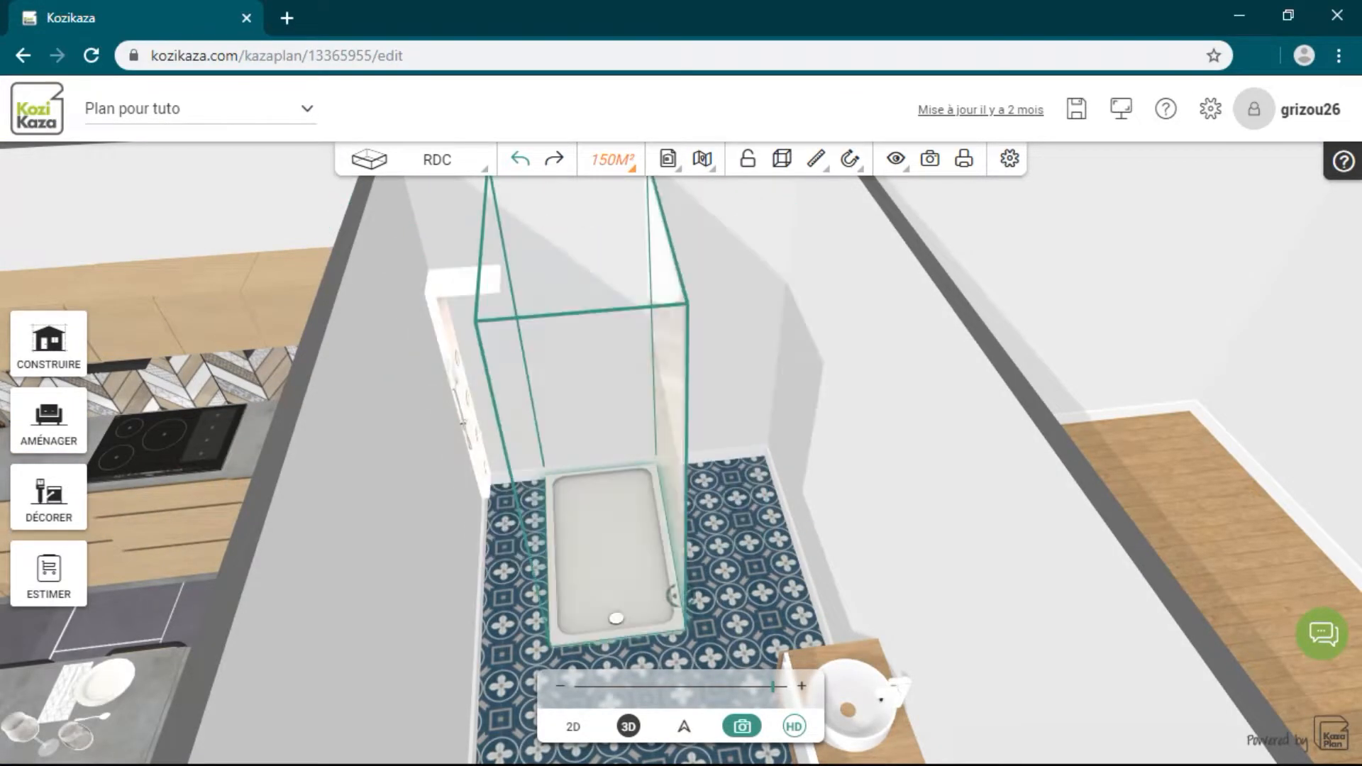
click(330, 401)
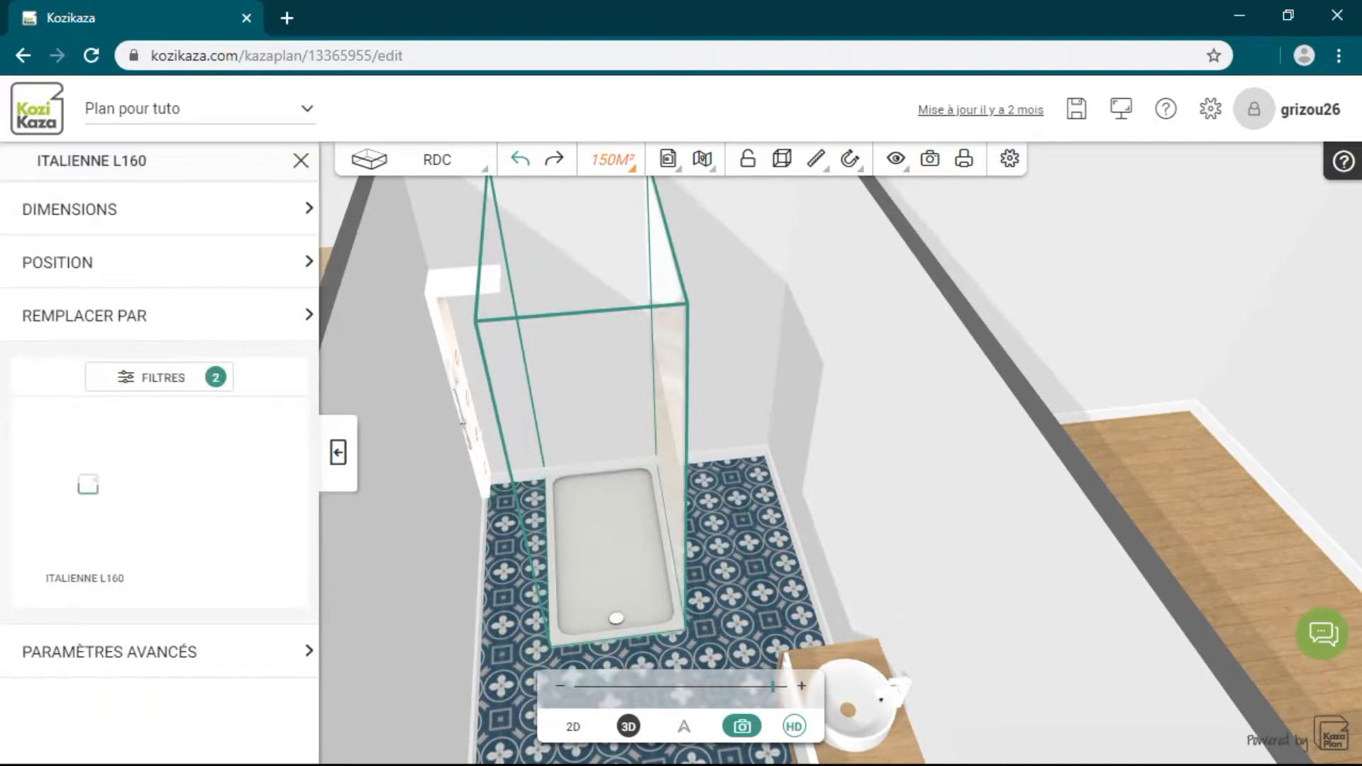
click(307, 210)
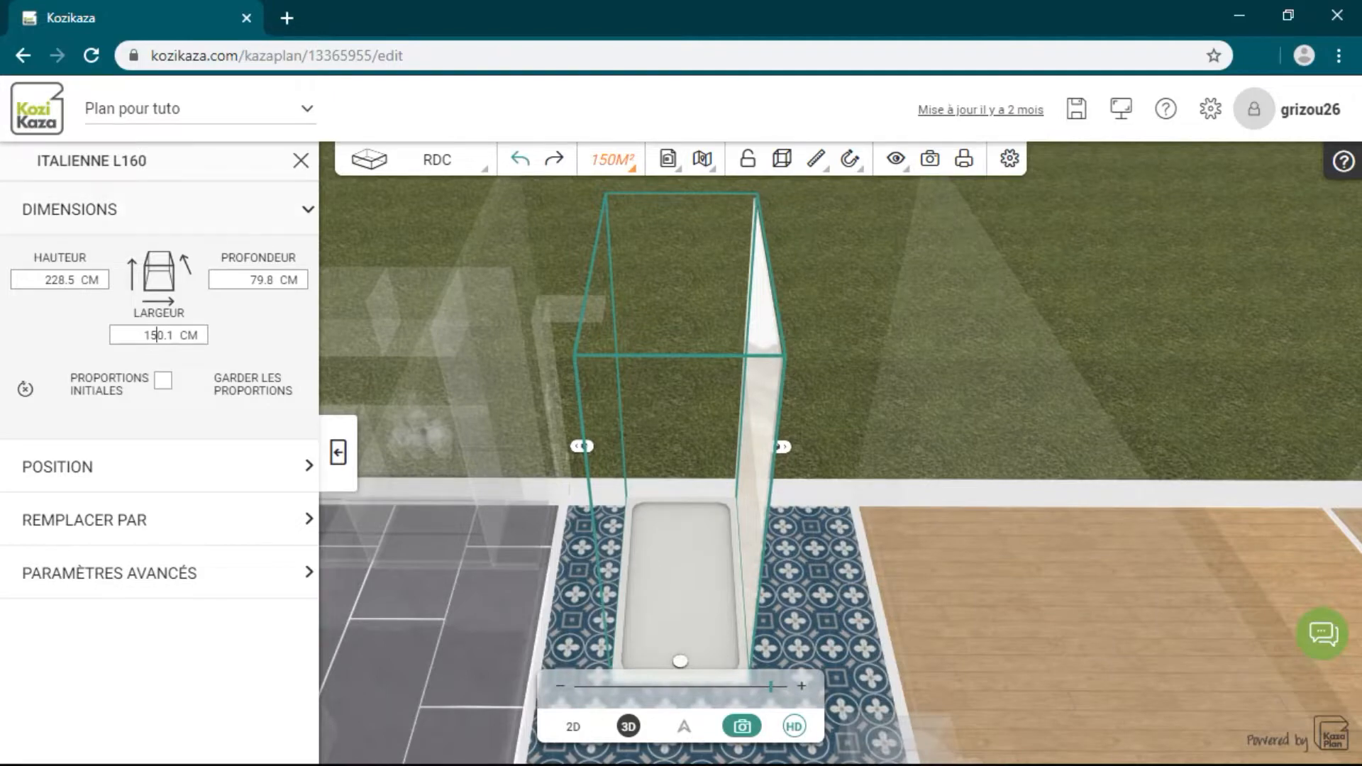
click(301, 160)
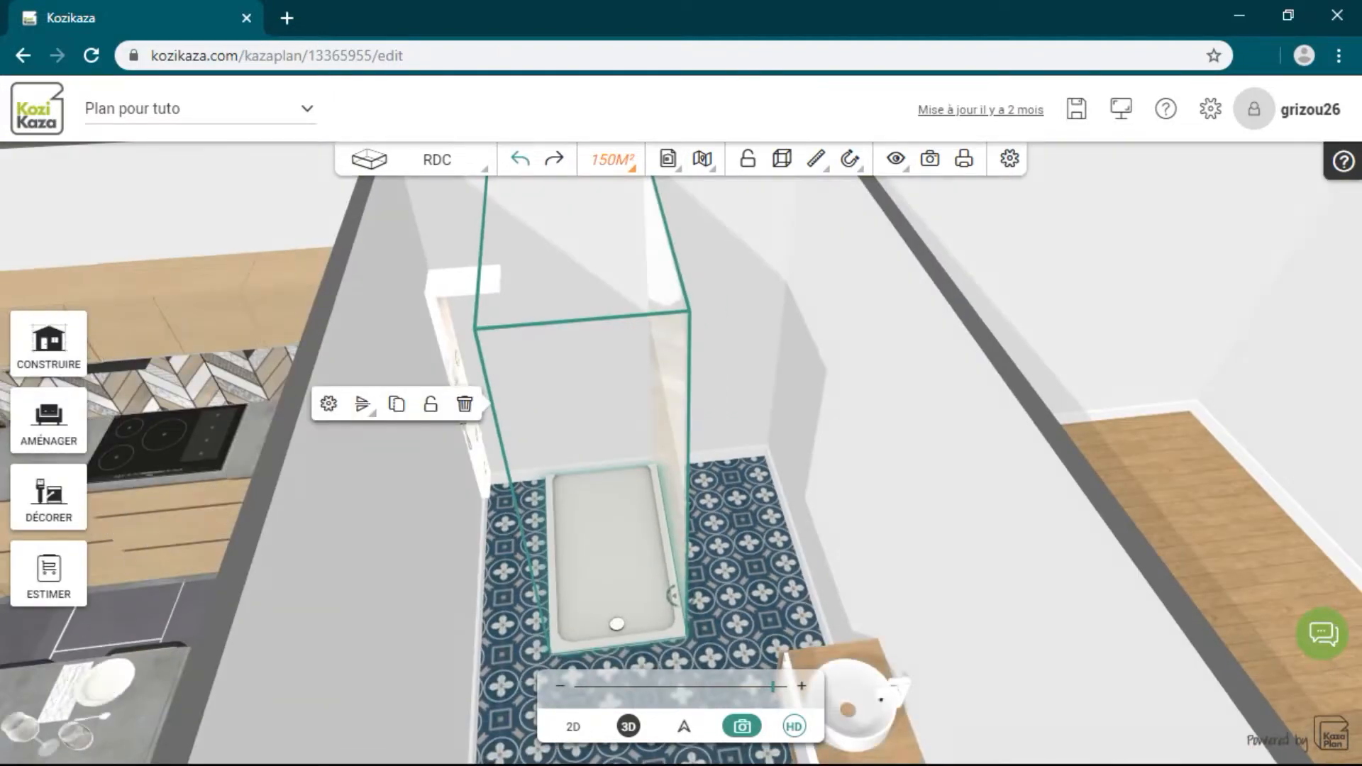
- Try the ITALIENNE L160 tray and glass screen lengthwise against the kitchen-side wall
drag(615, 562, 557, 646)
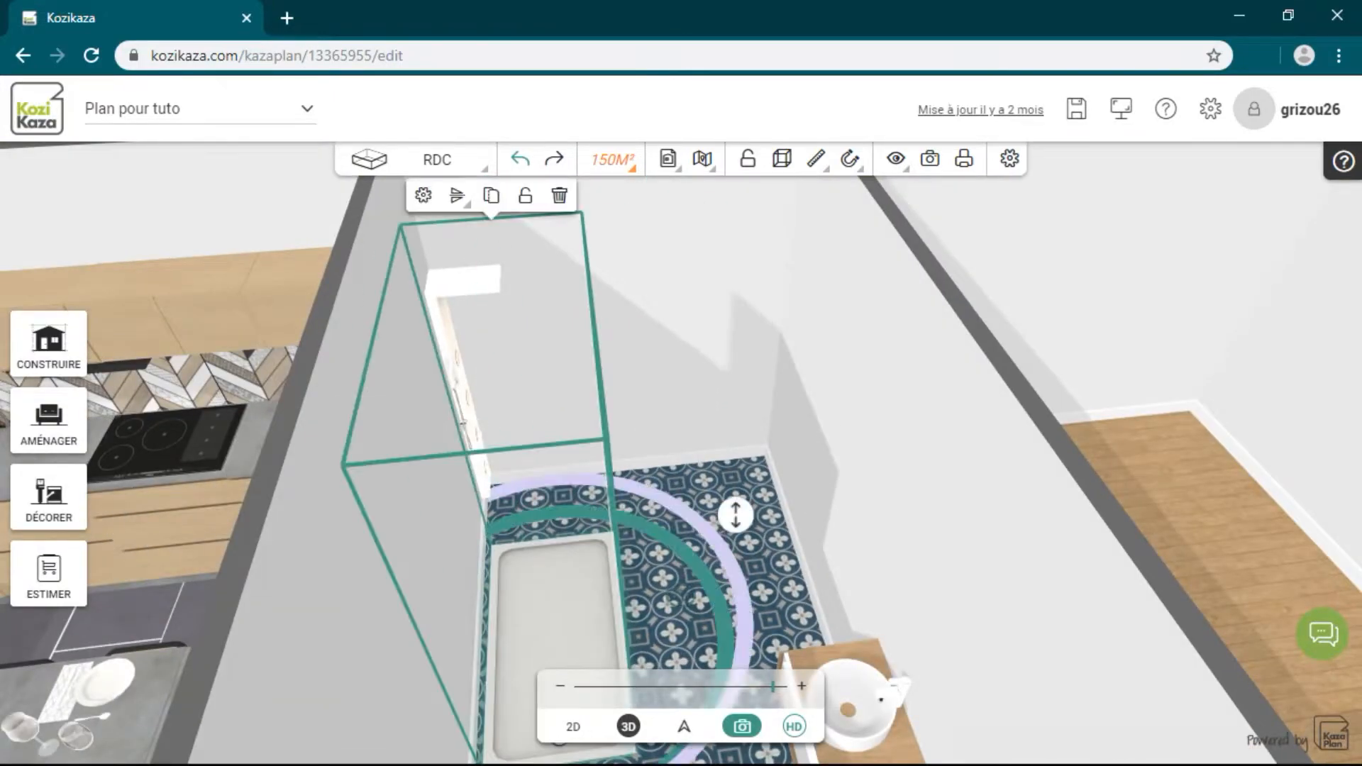
mouse_move(715, 603)
mouse_down()
mouse_move(712, 692)
mouse_move(650, 738)
mouse_move(715, 610)
mouse_move(702, 568)
mouse_move(715, 609)
mouse_up()
scroll(681, 454, down, 5)
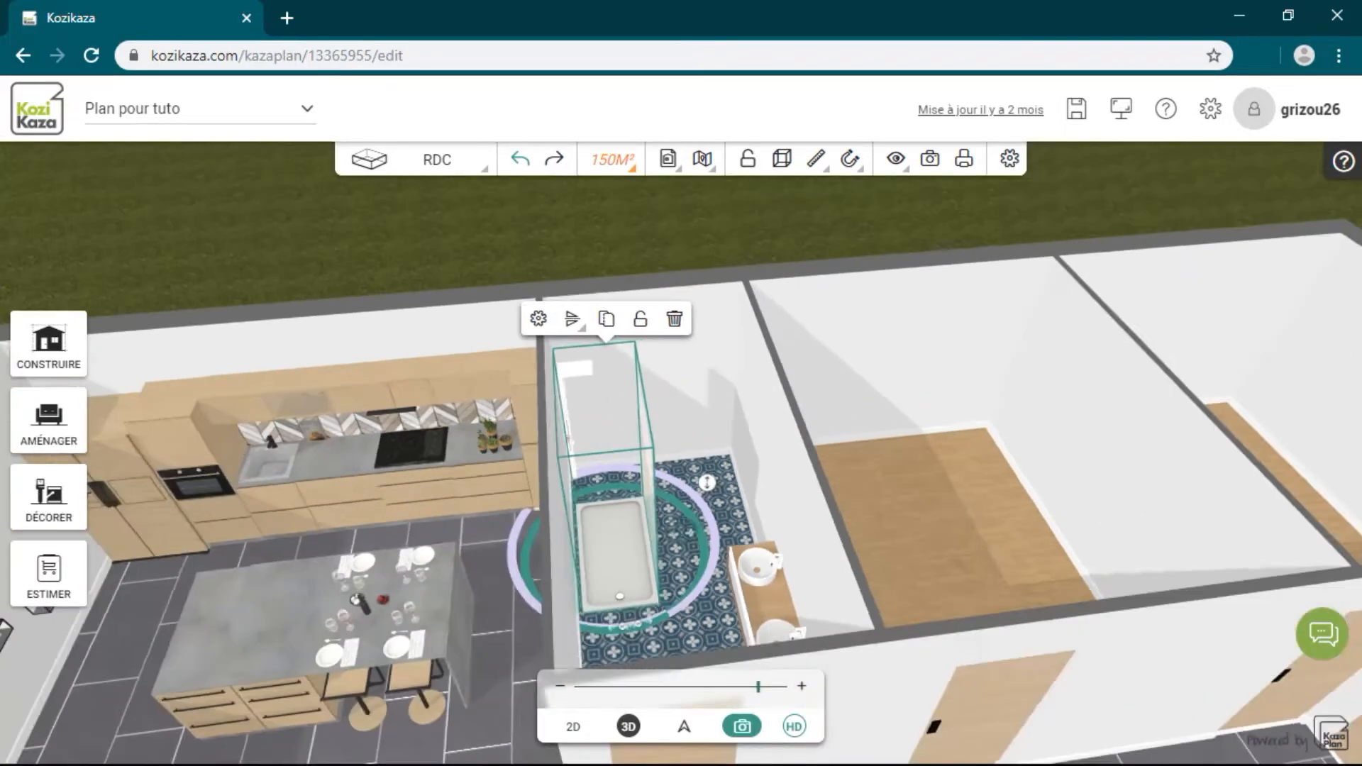
- Rotate the ITALIENNE L160 tray and screen a quarter turn so they lie across the width of the room
drag(668, 604, 552, 593)
drag(672, 526, 672, 578)
drag(701, 461, 644, 544)
mouse_move(676, 493)
mouse_down()
mouse_move(701, 491)
mouse_move(672, 490)
mouse_up()
- Move the shower column aside and fit the tray and screen into the corner of the end wall and kitchen-side wall
click(586, 372)
drag(586, 372, 566, 473)
click(654, 489)
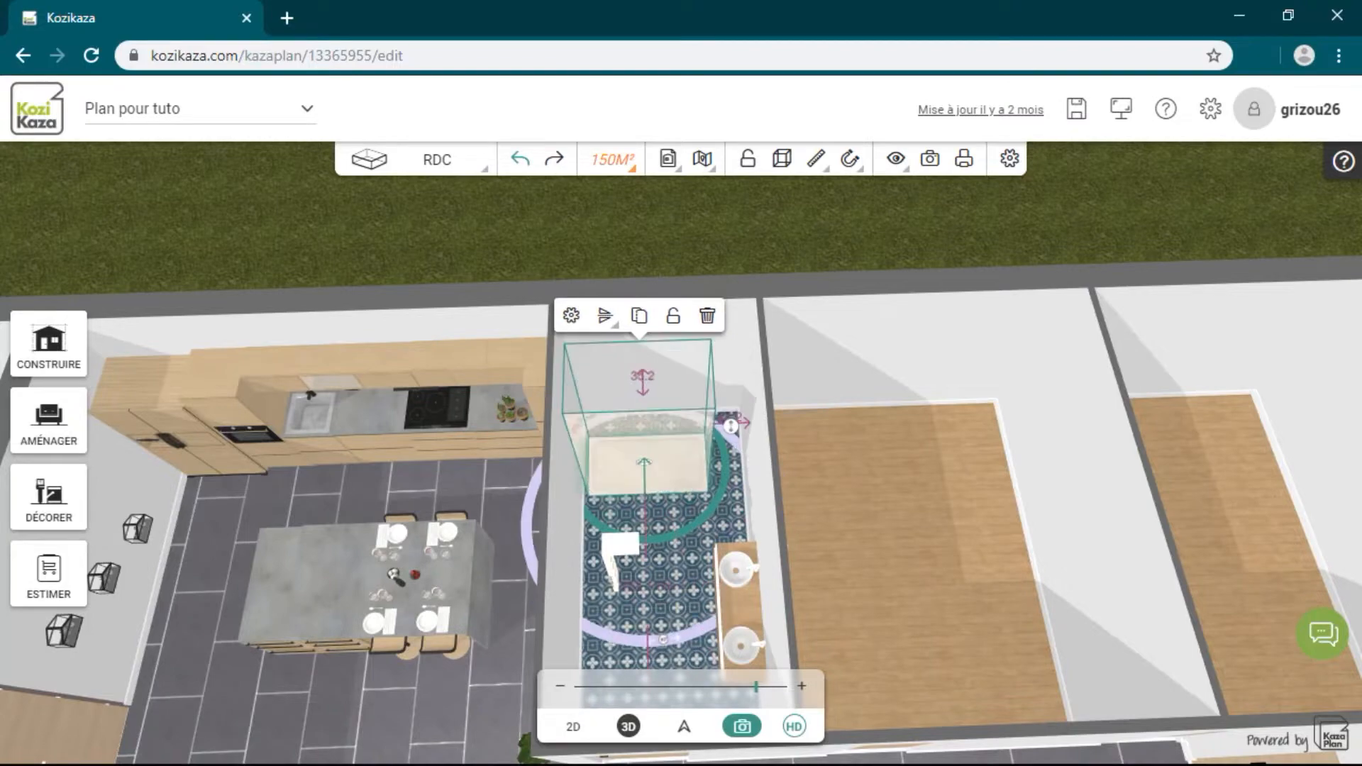
drag(651, 469, 643, 442)
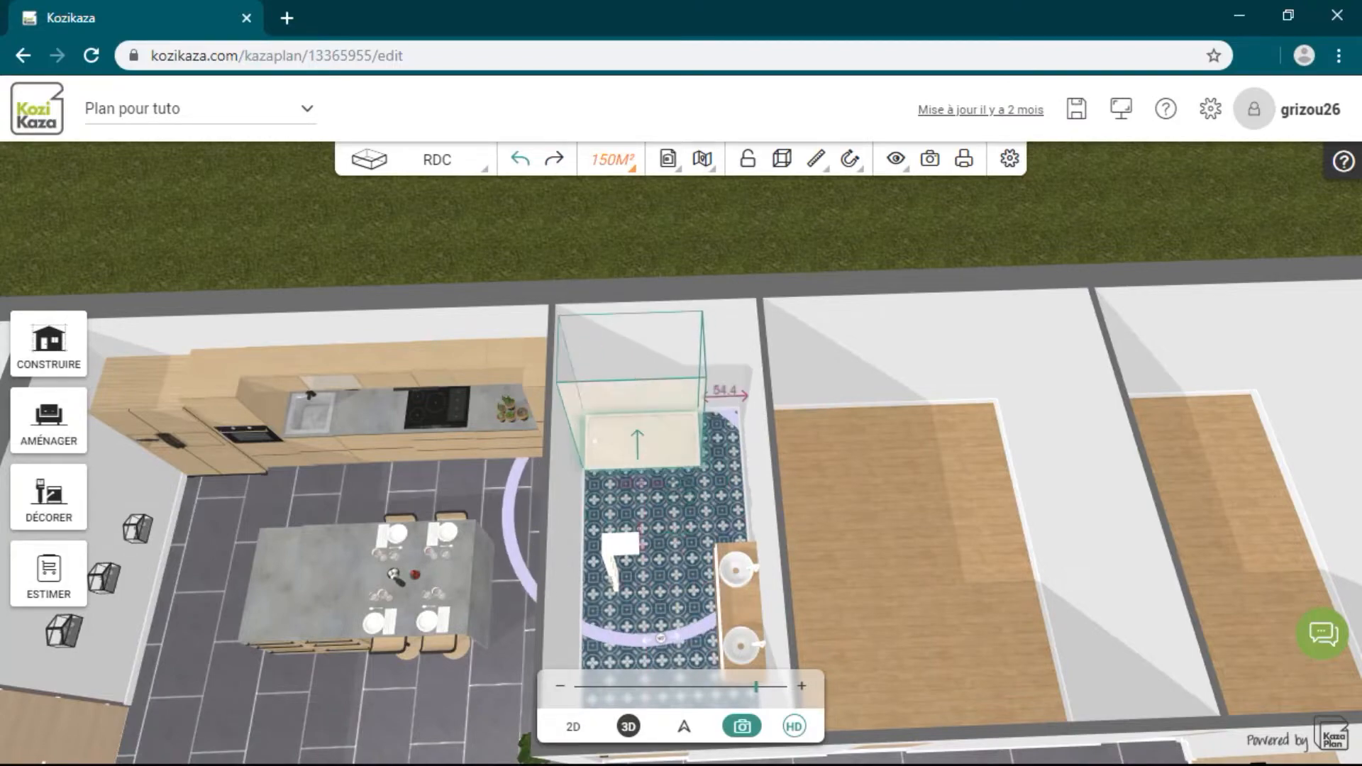
click(701, 456)
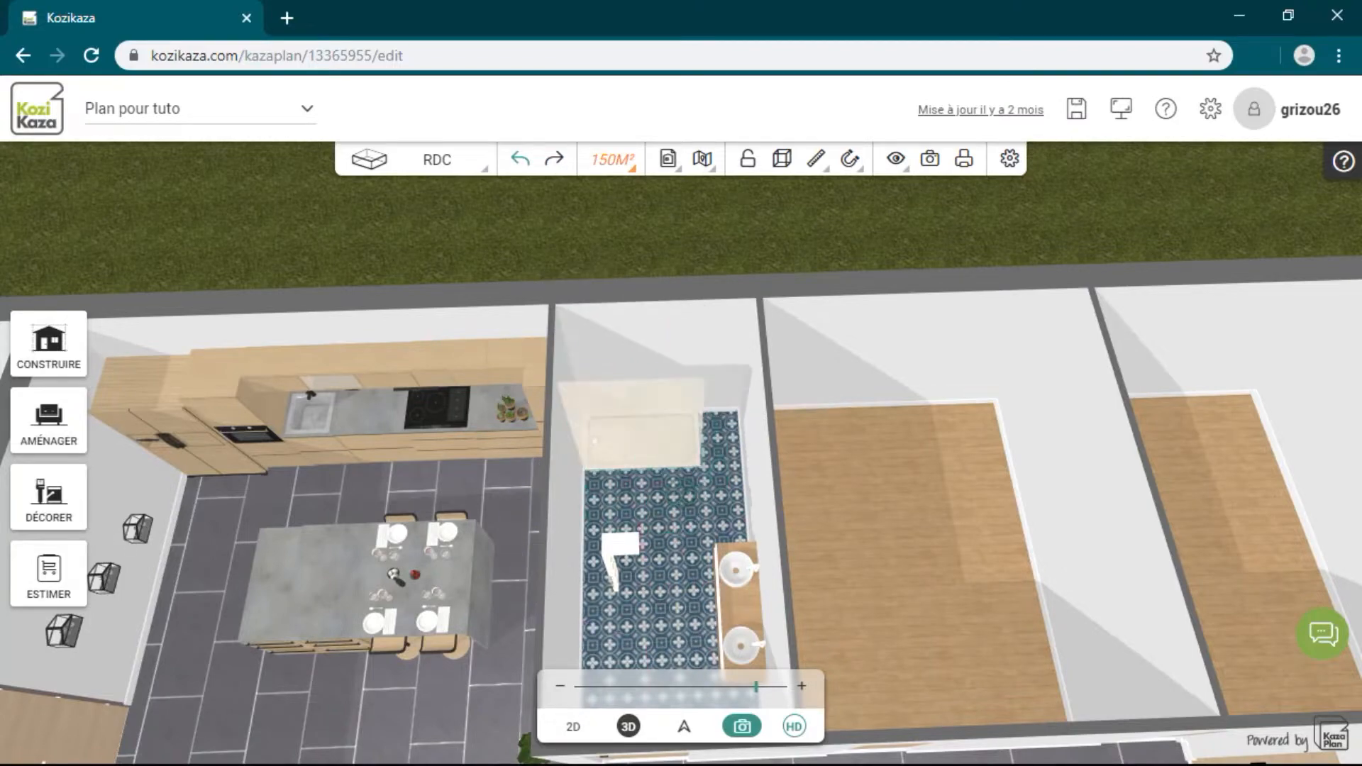
drag(698, 451, 679, 470)
- In the 2D plan, place the shower column against the kitchen-side wall within the tray, and return to the 3D view
click(573, 726)
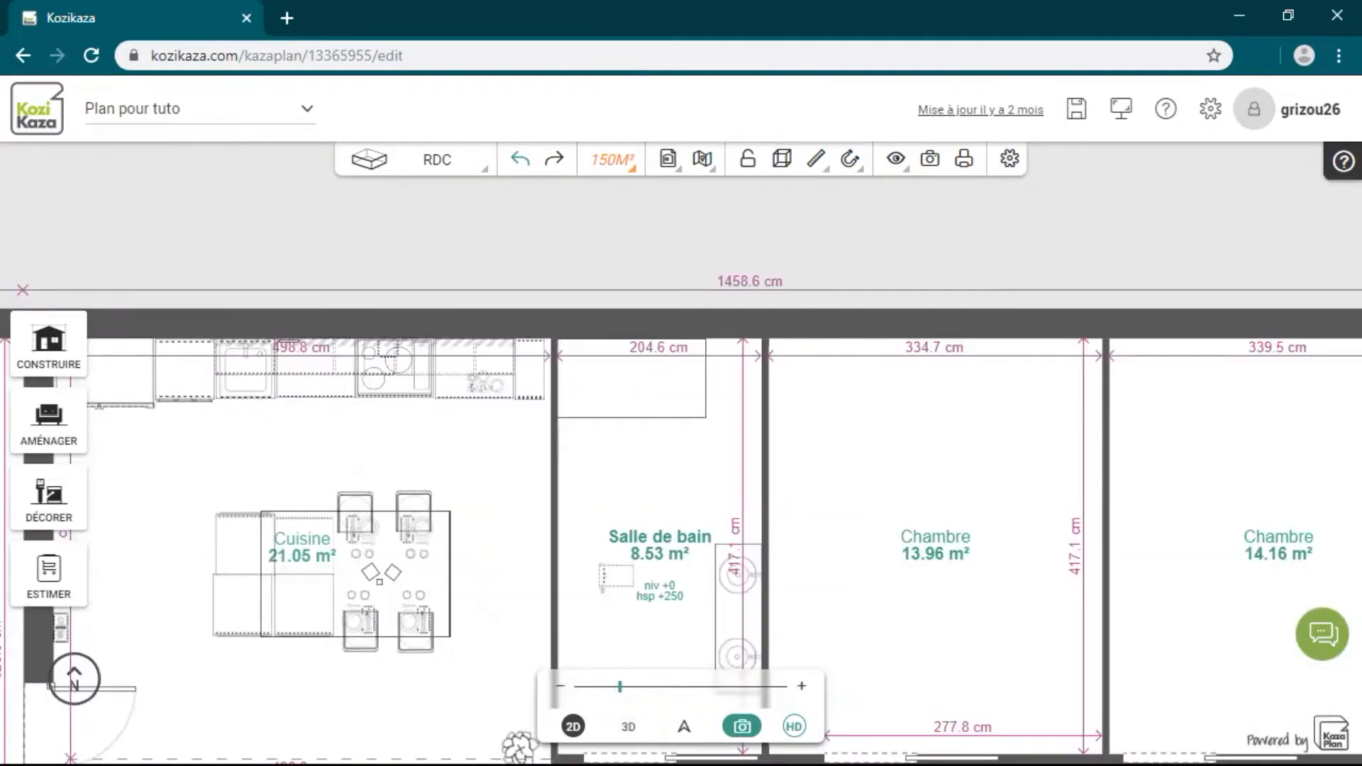
click(631, 397)
double_click(617, 576)
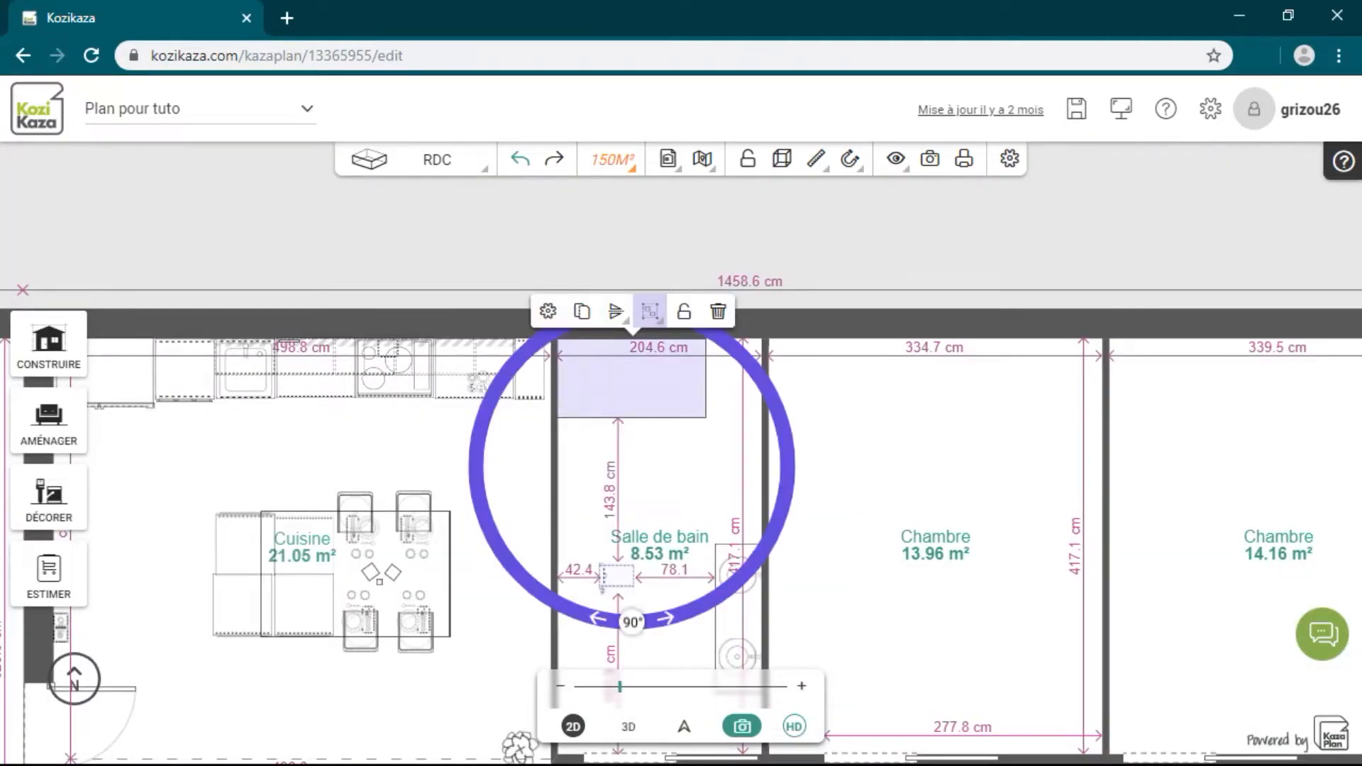
drag(617, 576, 576, 377)
click(633, 497)
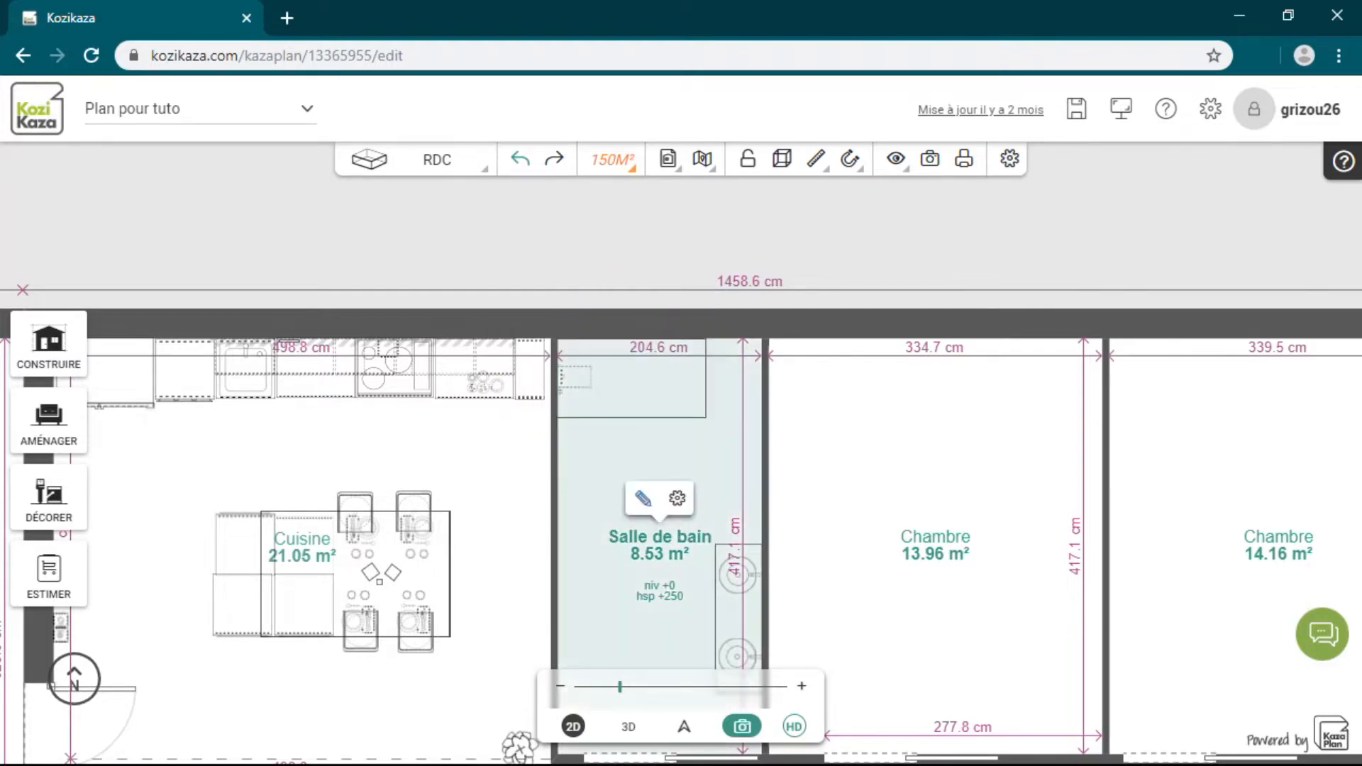
click(628, 726)
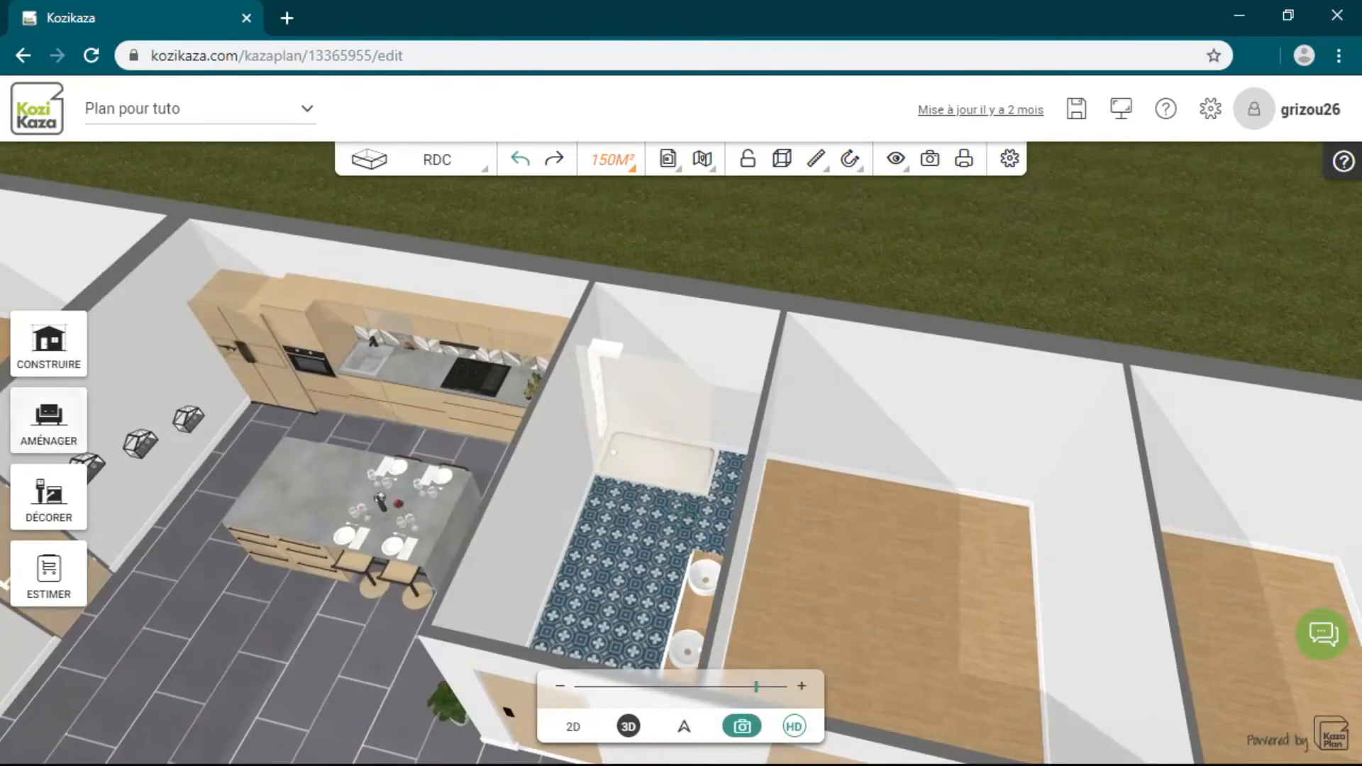
- Browse the Sèche serviette models in the bathroom furniture catalogue
click(48, 419)
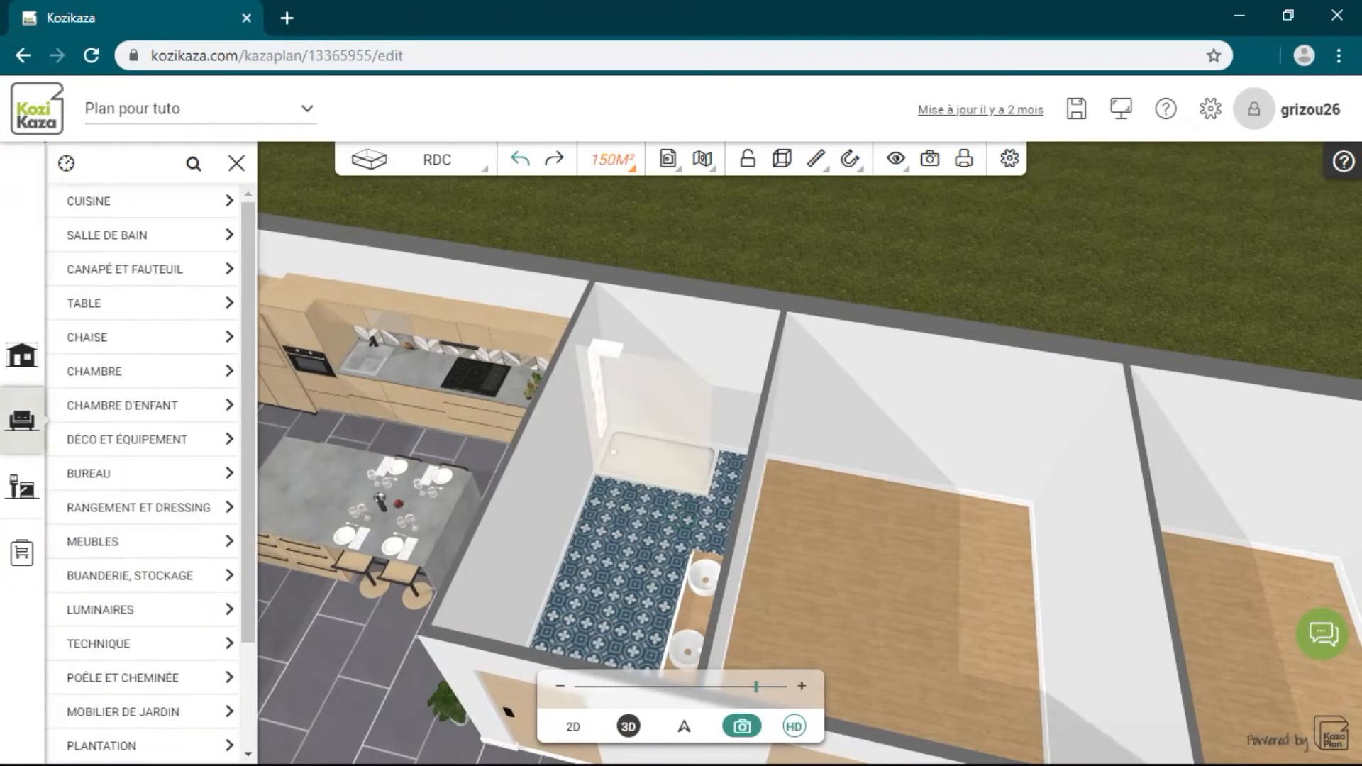
click(142, 234)
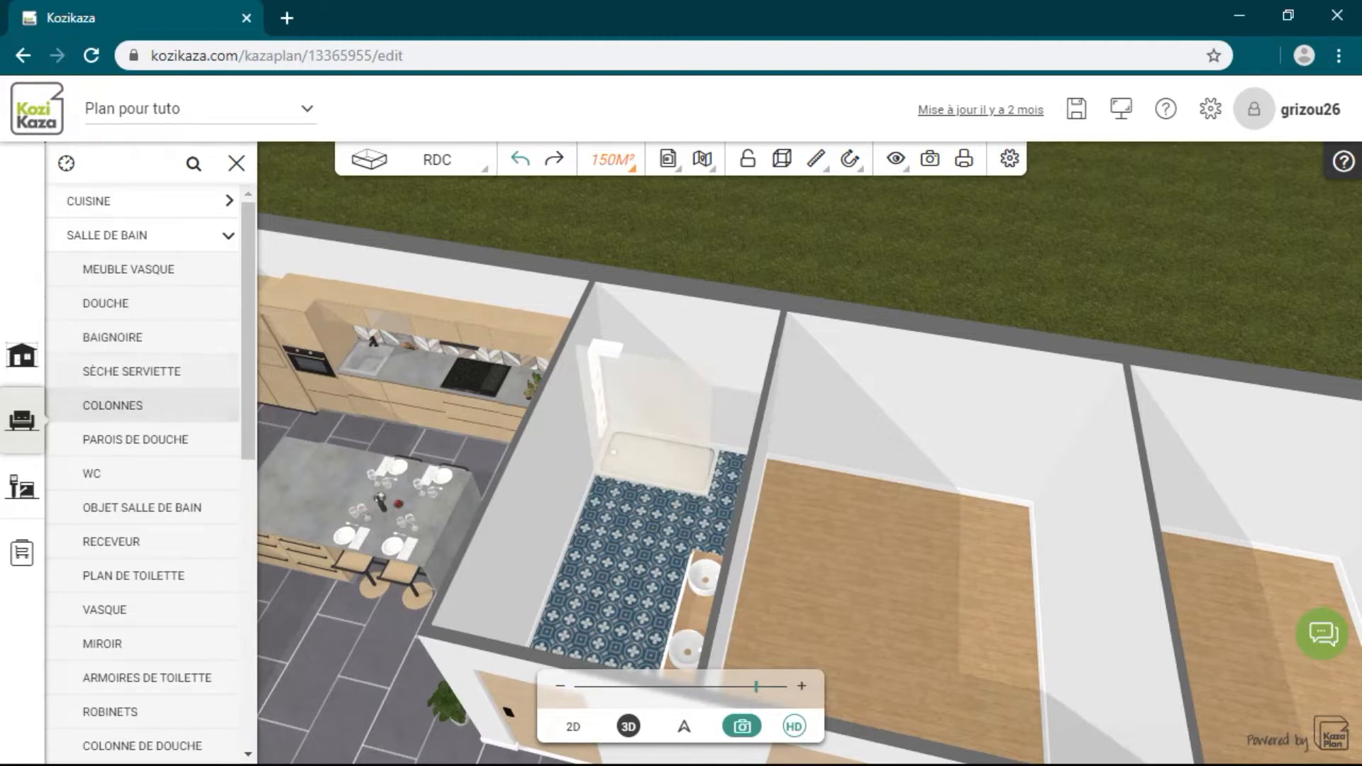
click(131, 371)
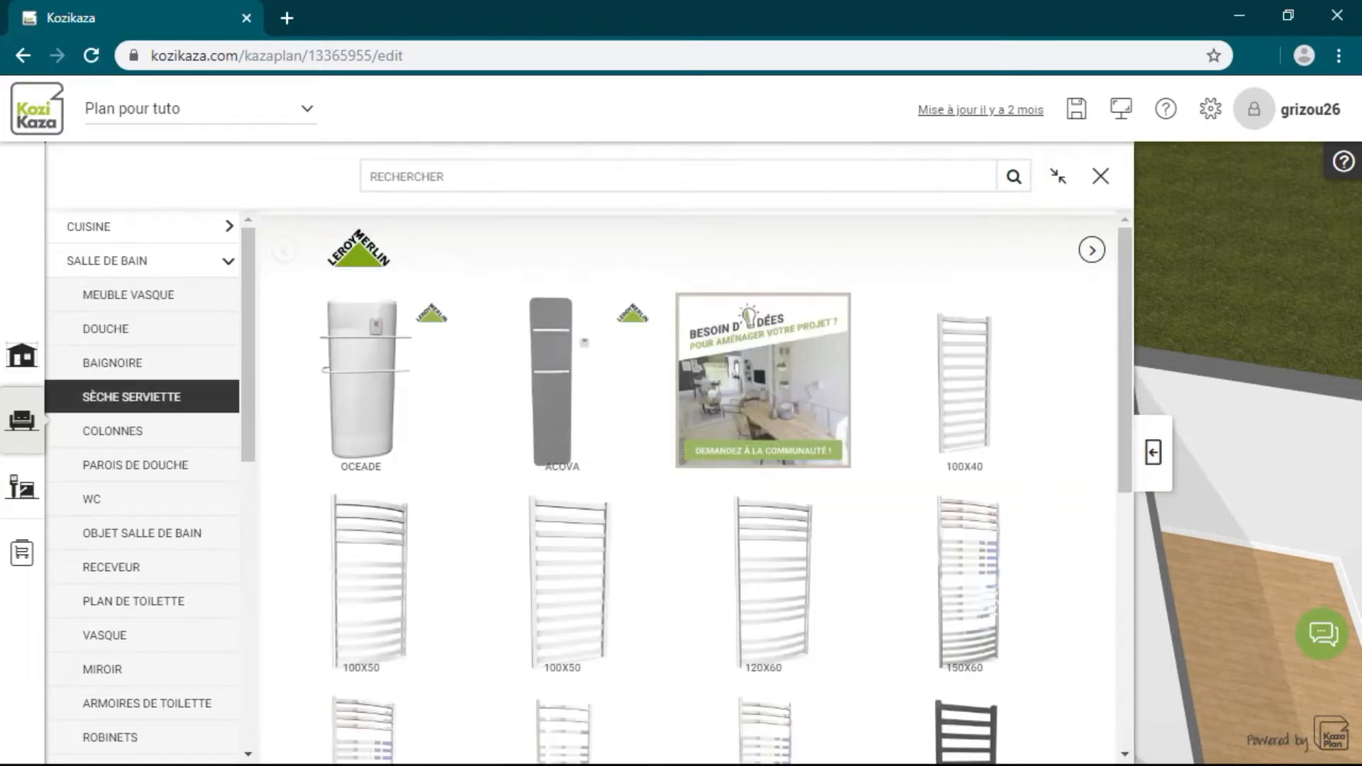
scroll(695, 482, down, 3)
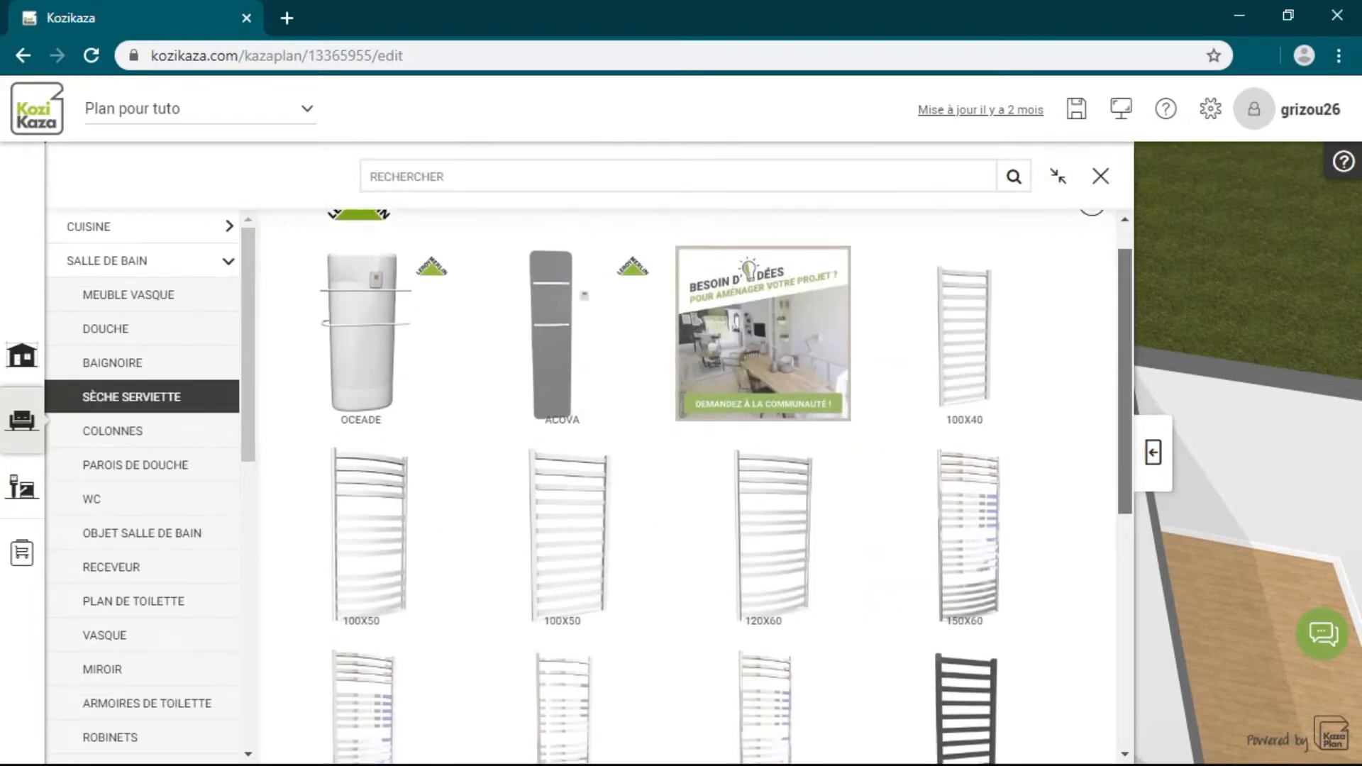
scroll(695, 482, down, 5)
scroll(560, 390, up, 8)
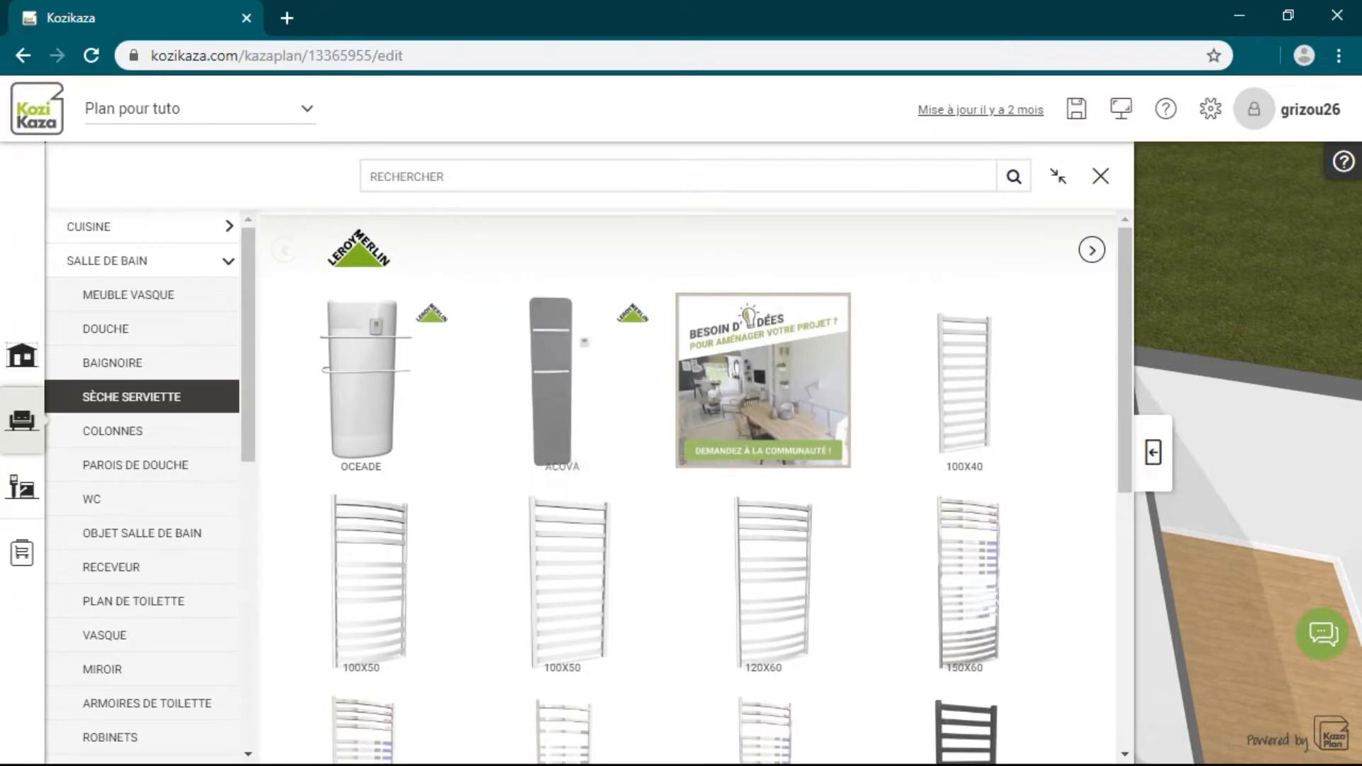
scroll(560, 390, down, 5)
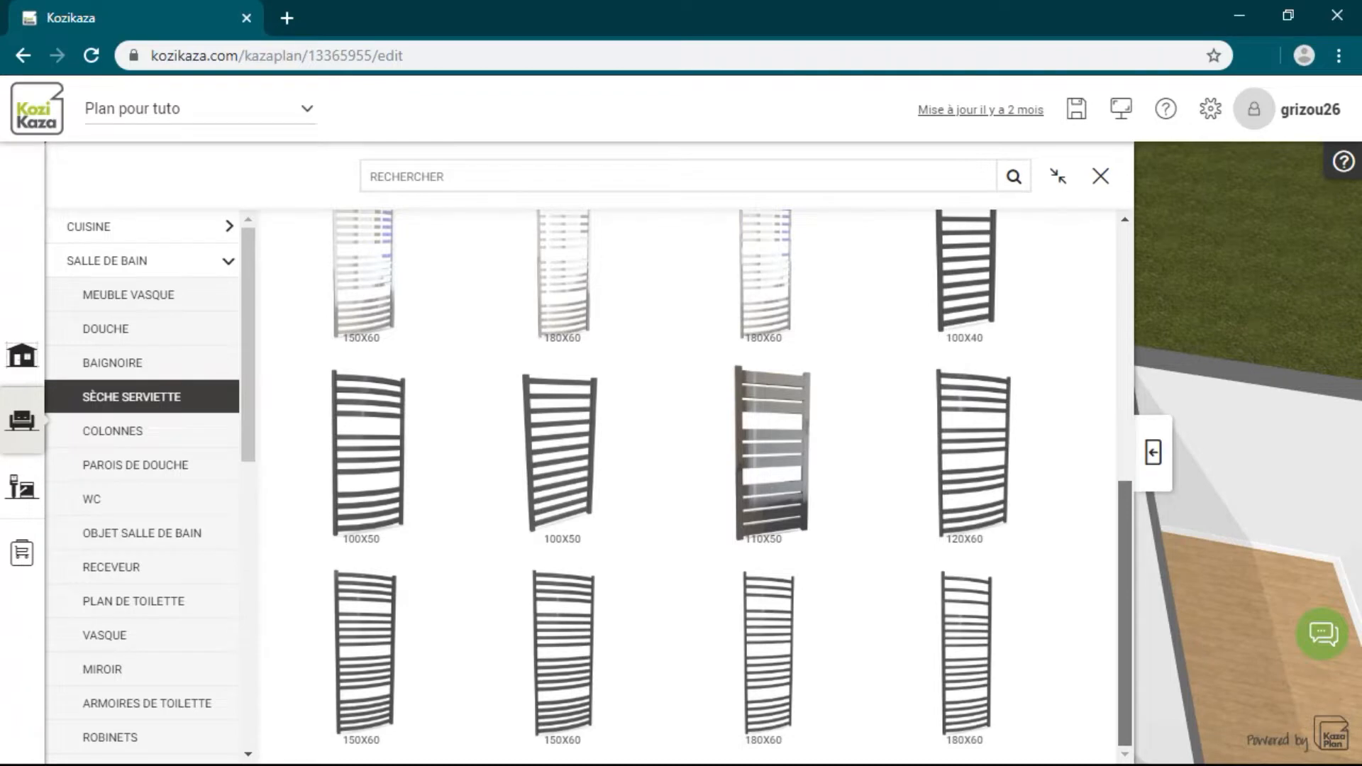
scroll(695, 482, up, 3)
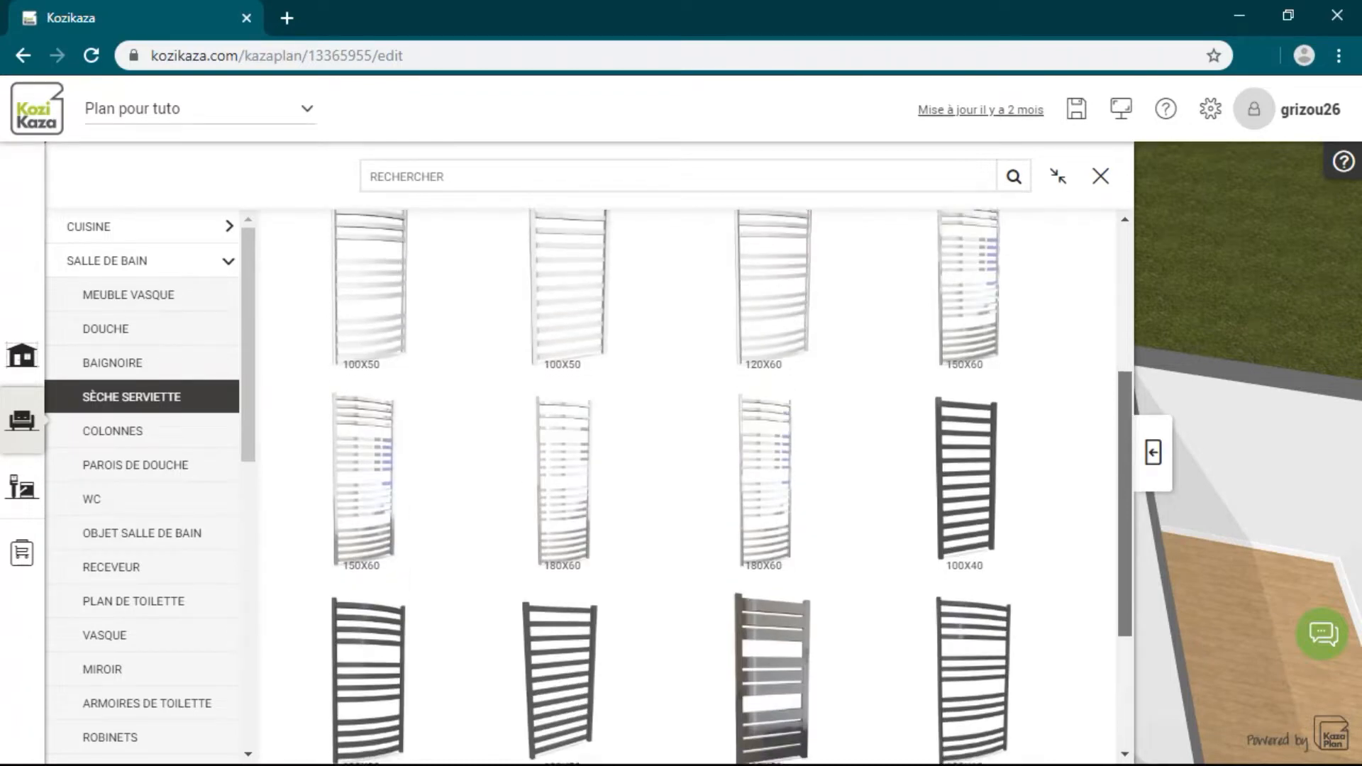
scroll(695, 482, up, 3)
scroll(695, 482, down, 4)
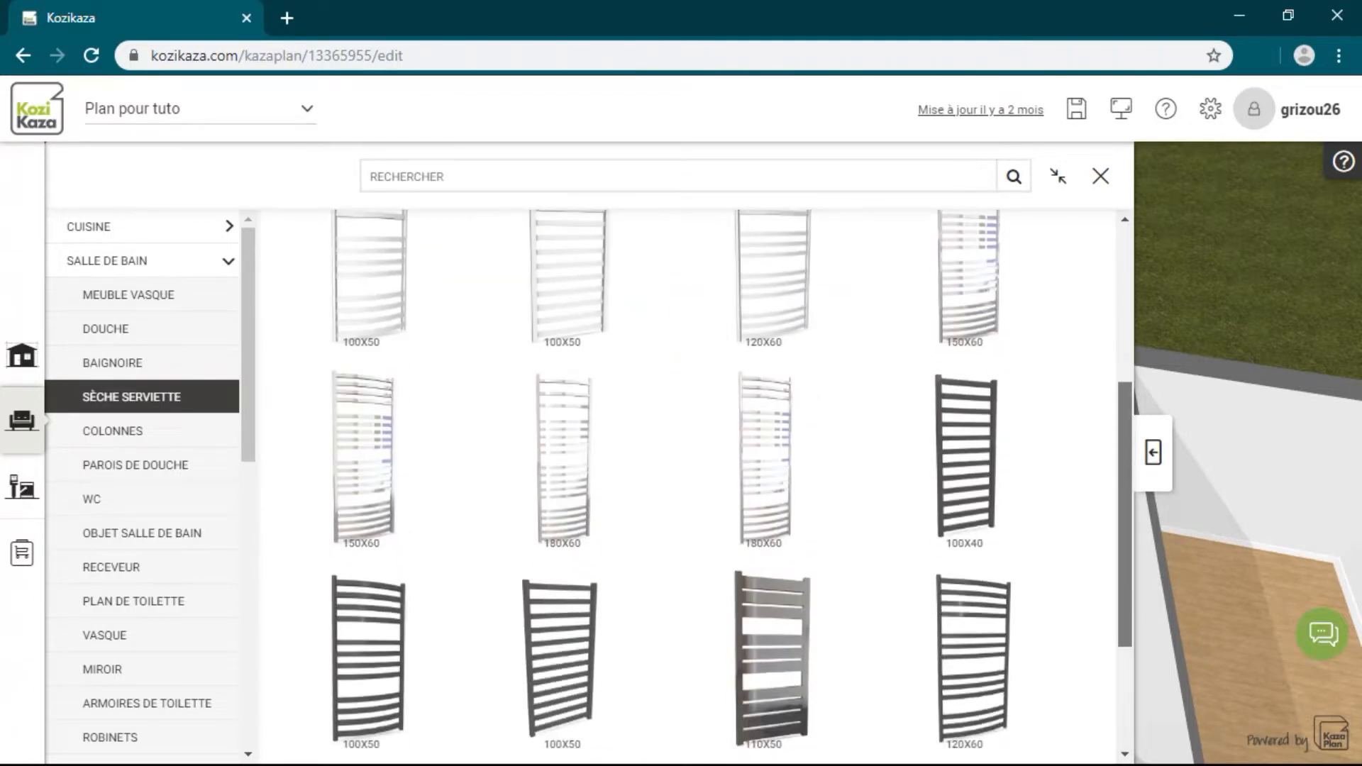
scroll(965, 509, down, 2)
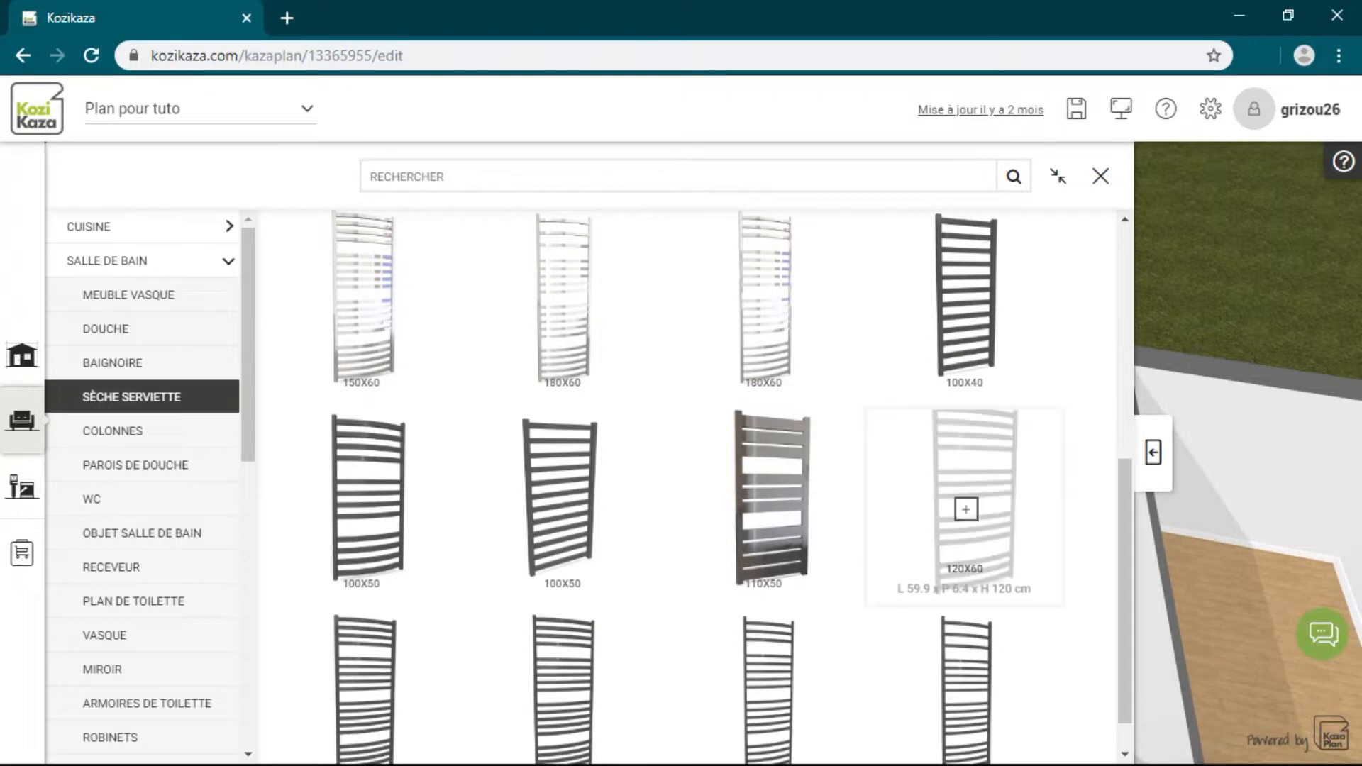
- Try the dark 120X60 towel radiator on the kitchen-side wall of the bathroom, and delete it
click(966, 509)
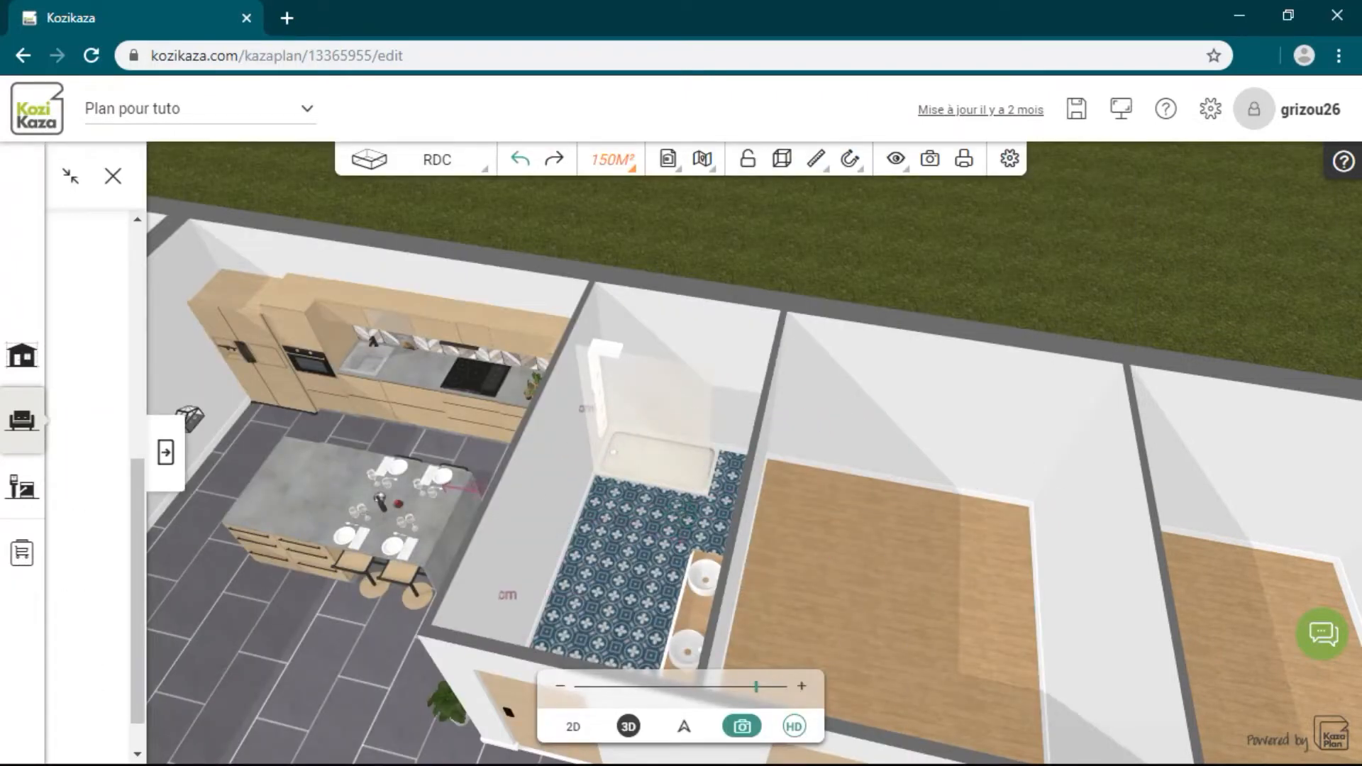
click(544, 509)
drag(545, 509, 454, 553)
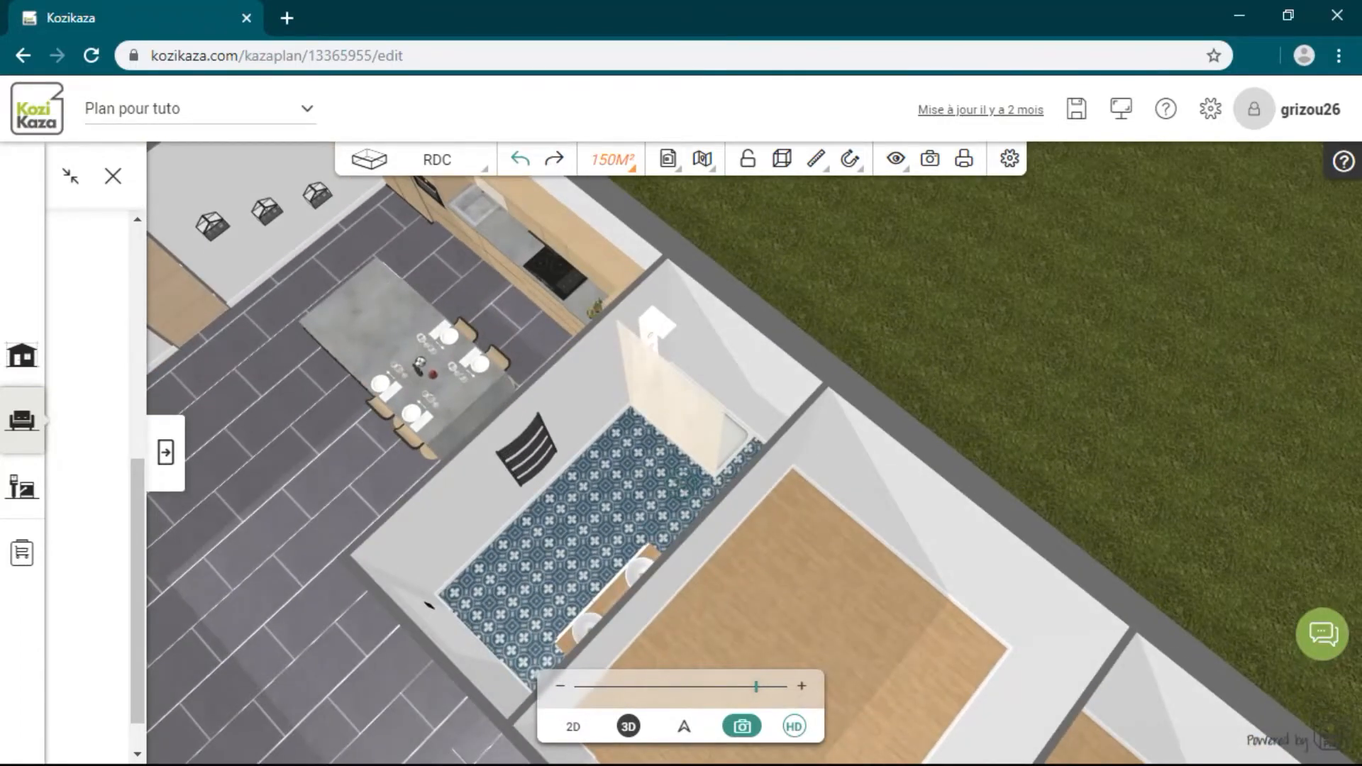
click(526, 450)
click(597, 394)
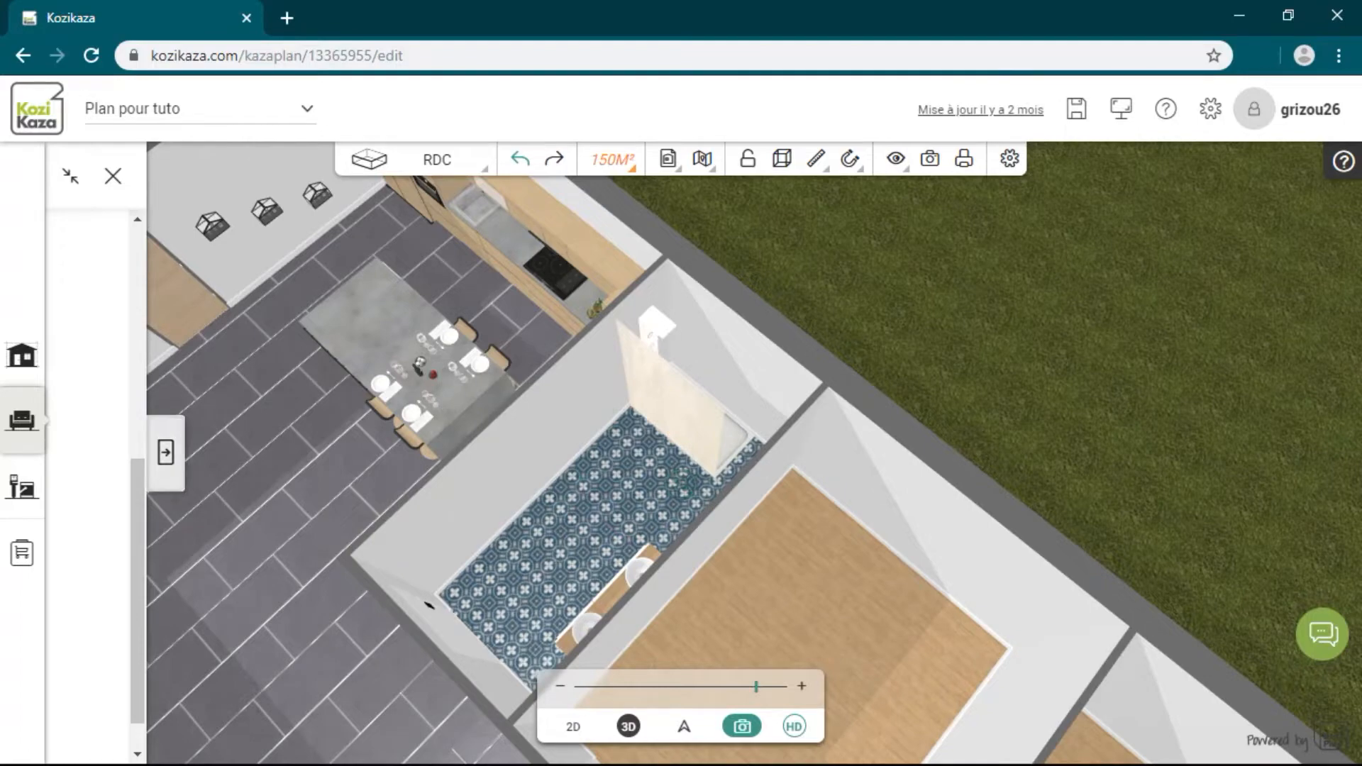
- Try the dark curved 100X50 towel radiator on the kitchen-side wall of the bathroom
click(165, 451)
click(363, 508)
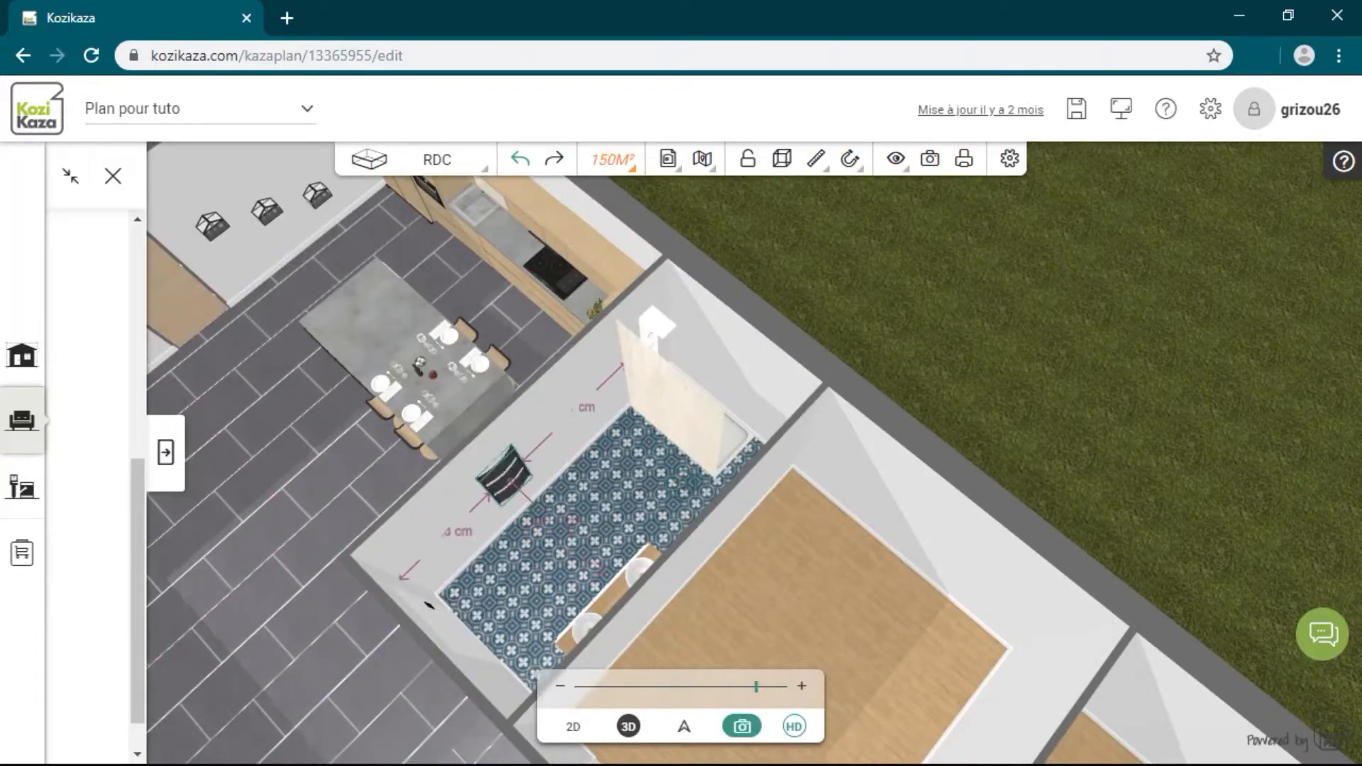
click(507, 477)
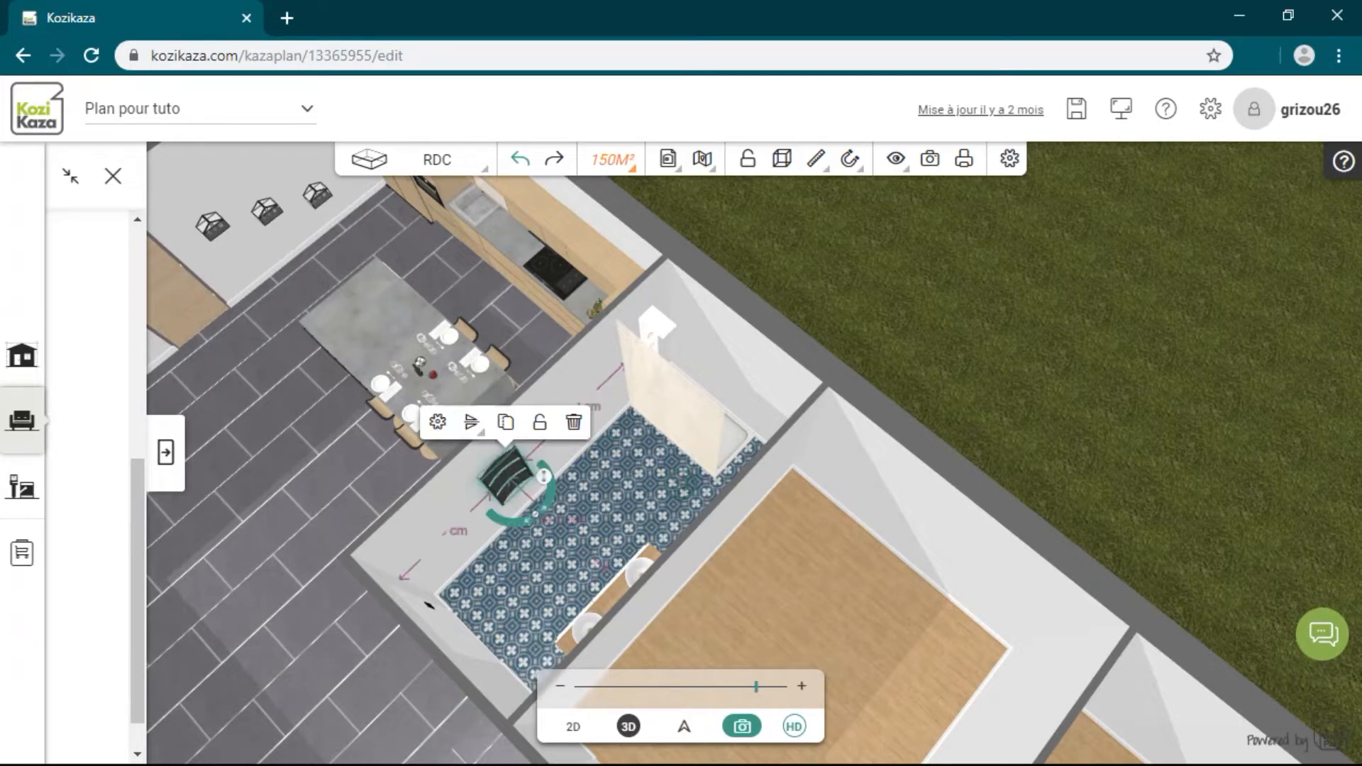
- Place the dark 120X60 towel radiator on the kitchen-side wall between the shower and the door, and lower it slightly
click(166, 452)
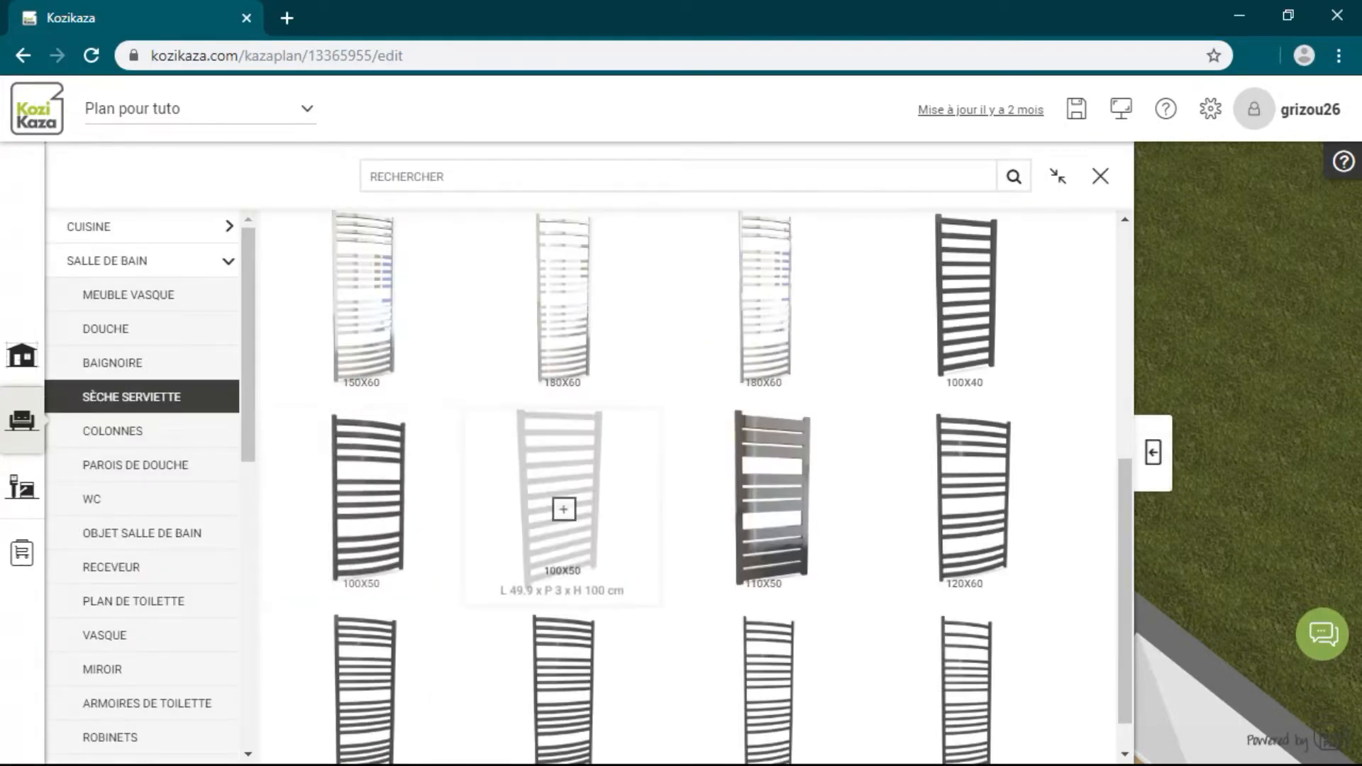
scroll(1124, 603, down, 1)
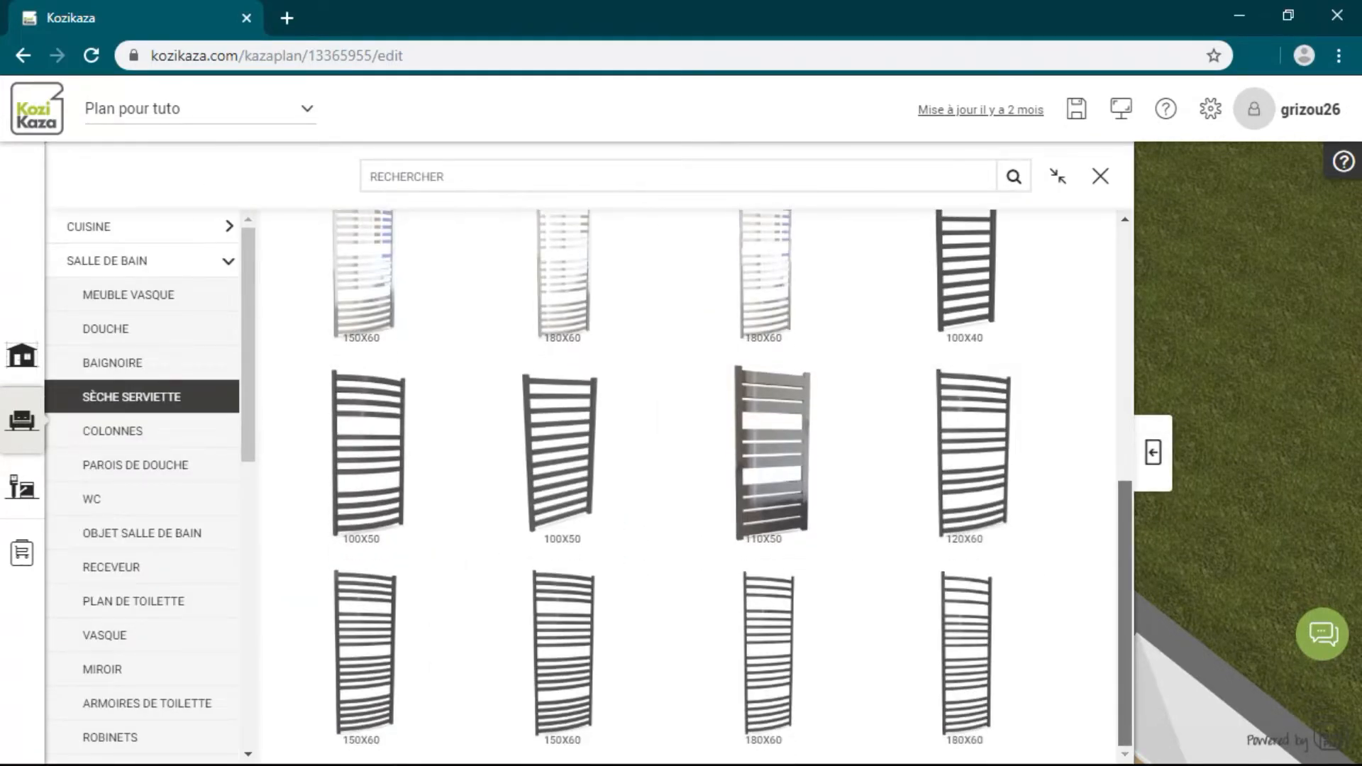
drag(963, 454, 595, 426)
click(512, 505)
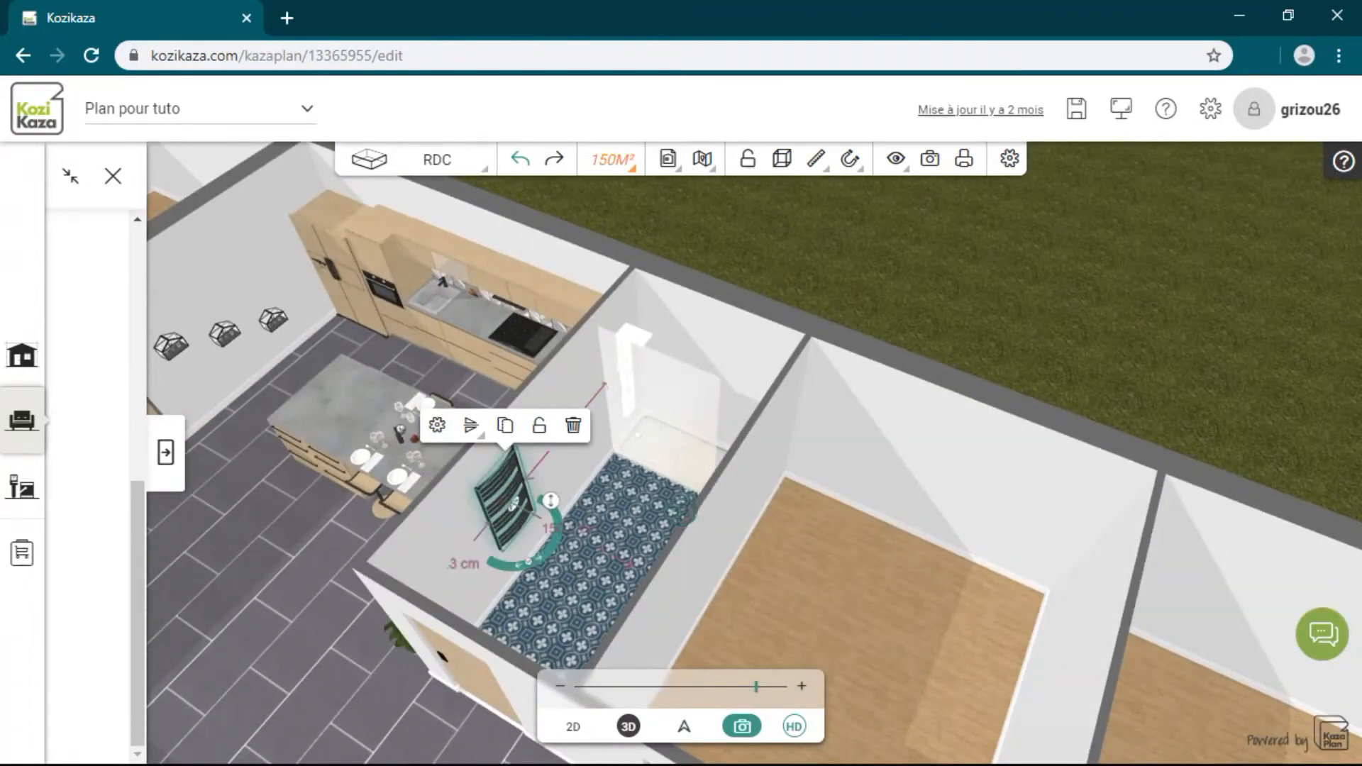
drag(512, 504, 520, 521)
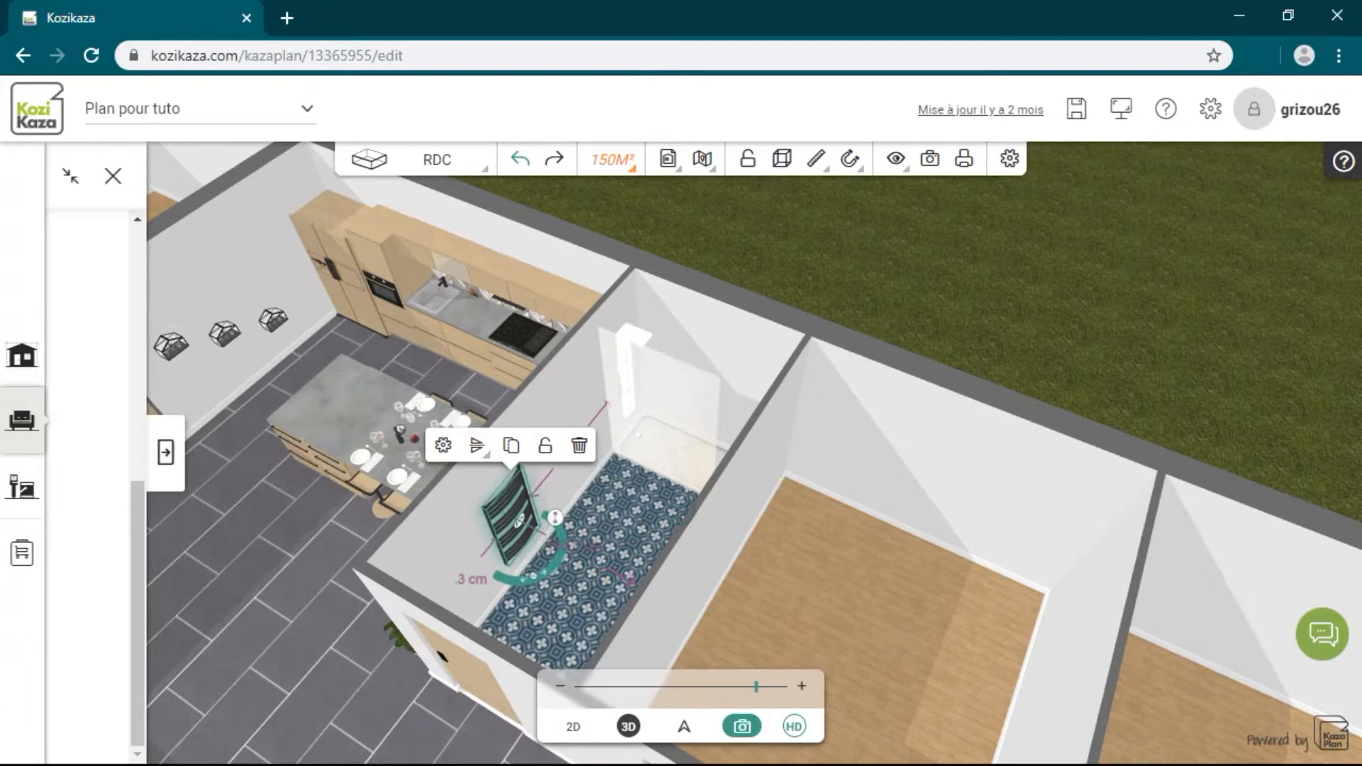
- Examine the arrangement of the shower, towel radiator and double-basin vanity from several angles
drag(693, 516, 773, 516)
click(686, 516)
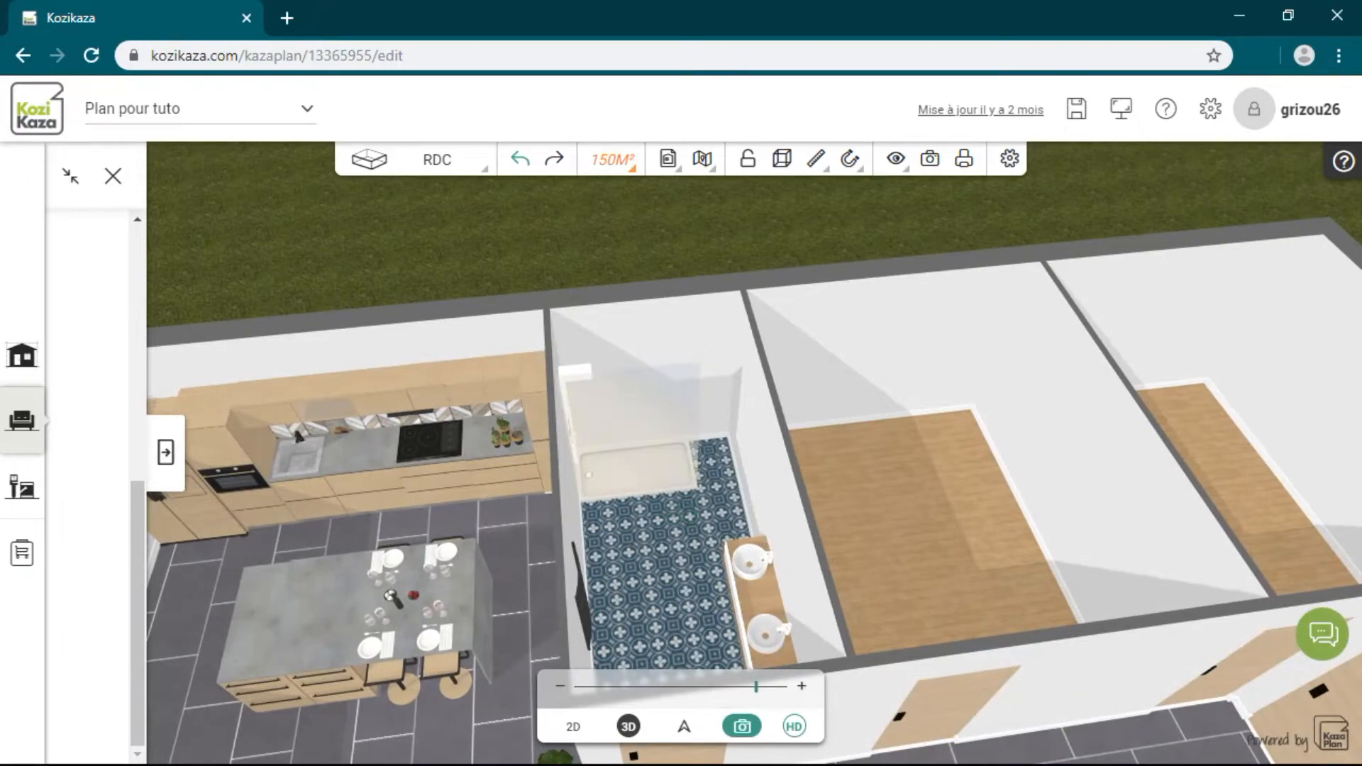
scroll(674, 567, up, 5)
drag(681, 525, 780, 544)
drag(676, 530, 676, 558)
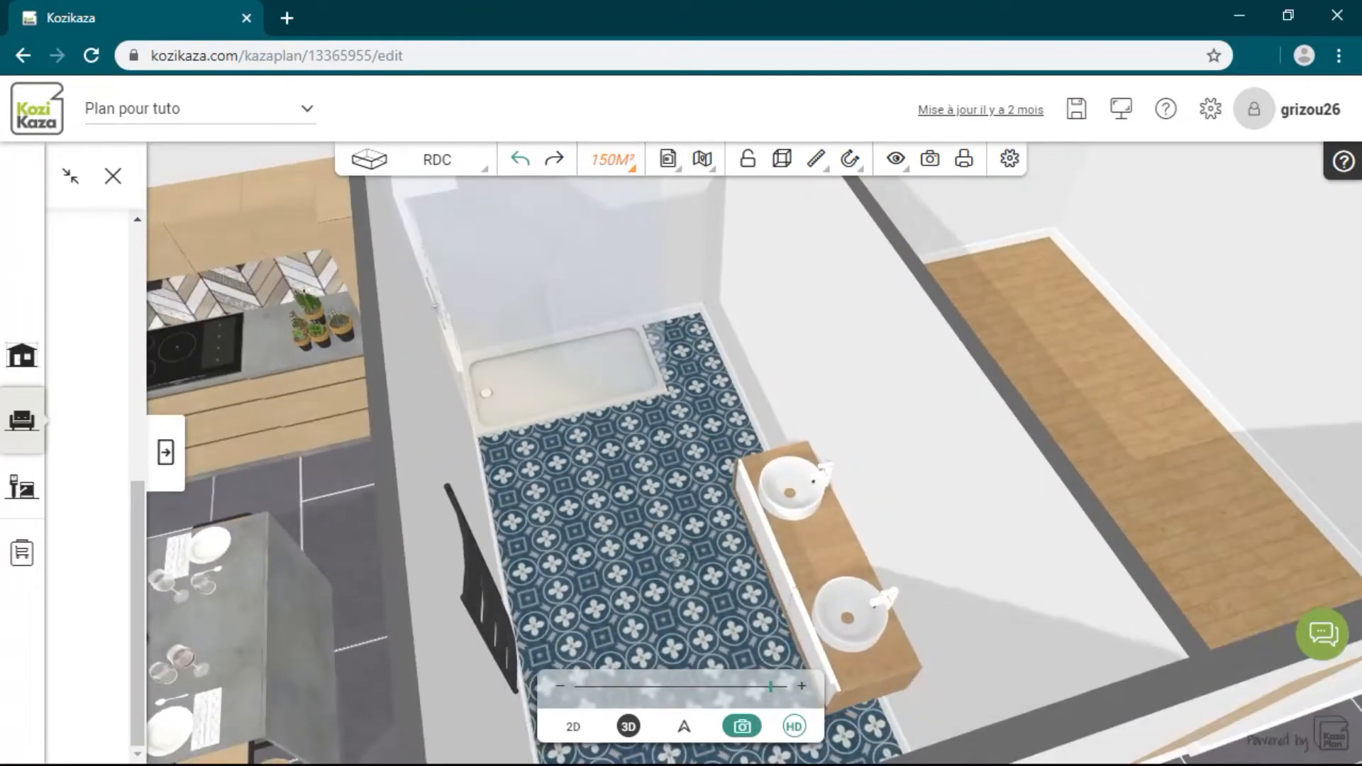
right_drag(562, 467, 675, 558)
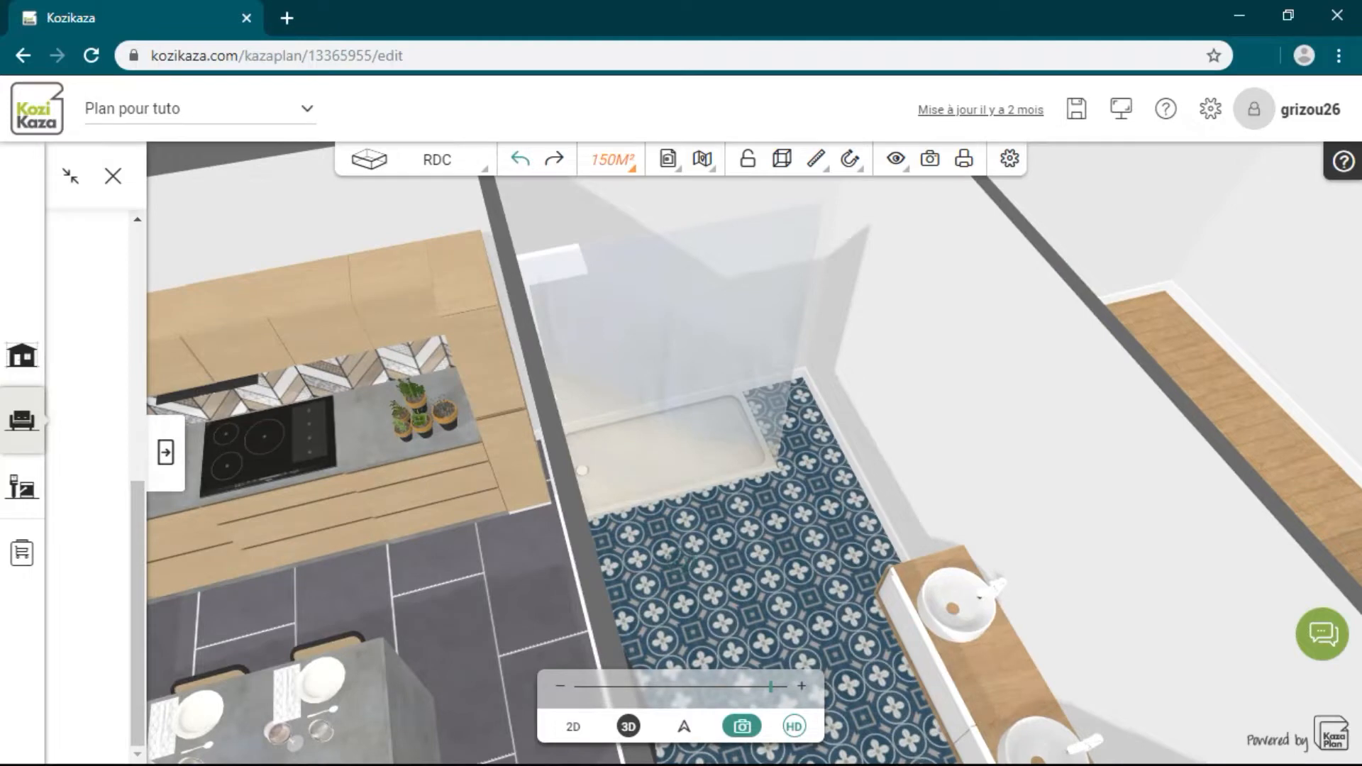
drag(673, 556, 687, 614)
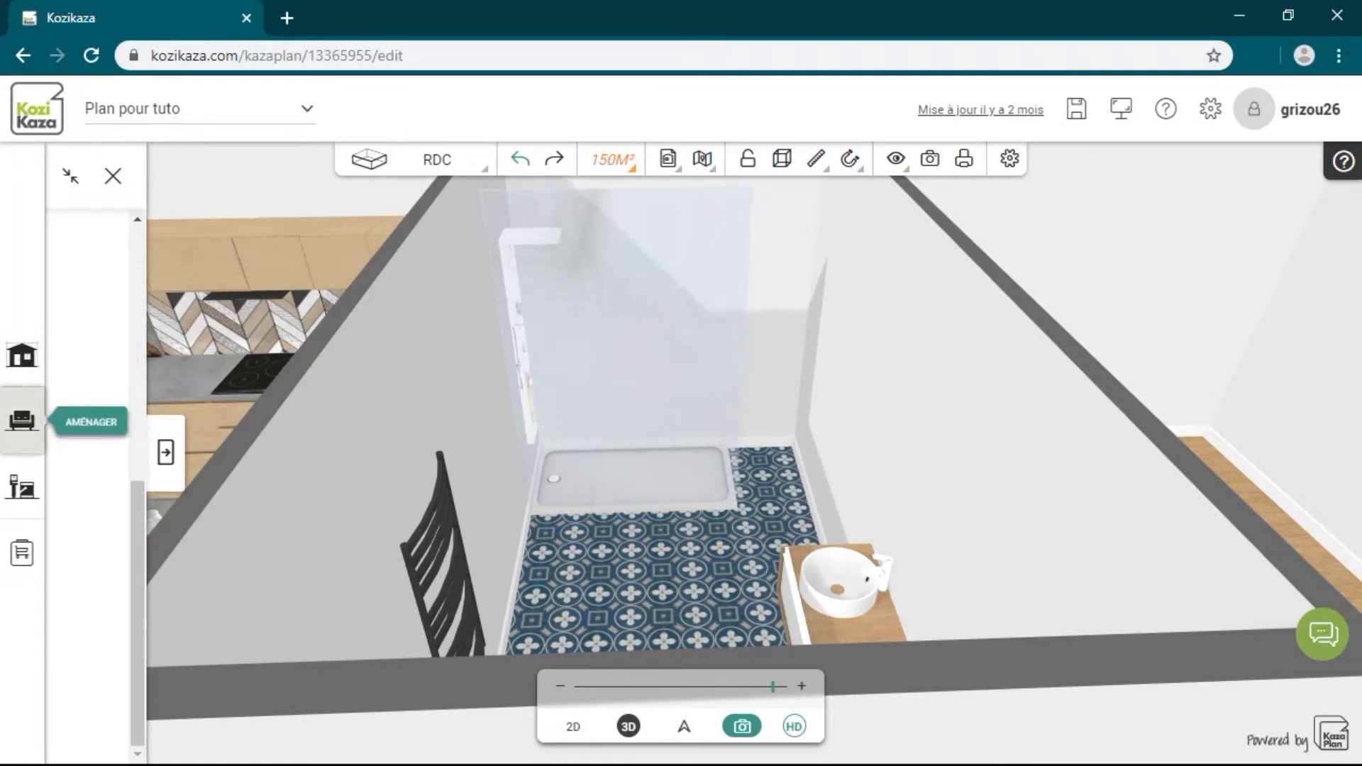
- Place a single-casement window in the exterior wall of the bathroom, above the shower tray
click(21, 355)
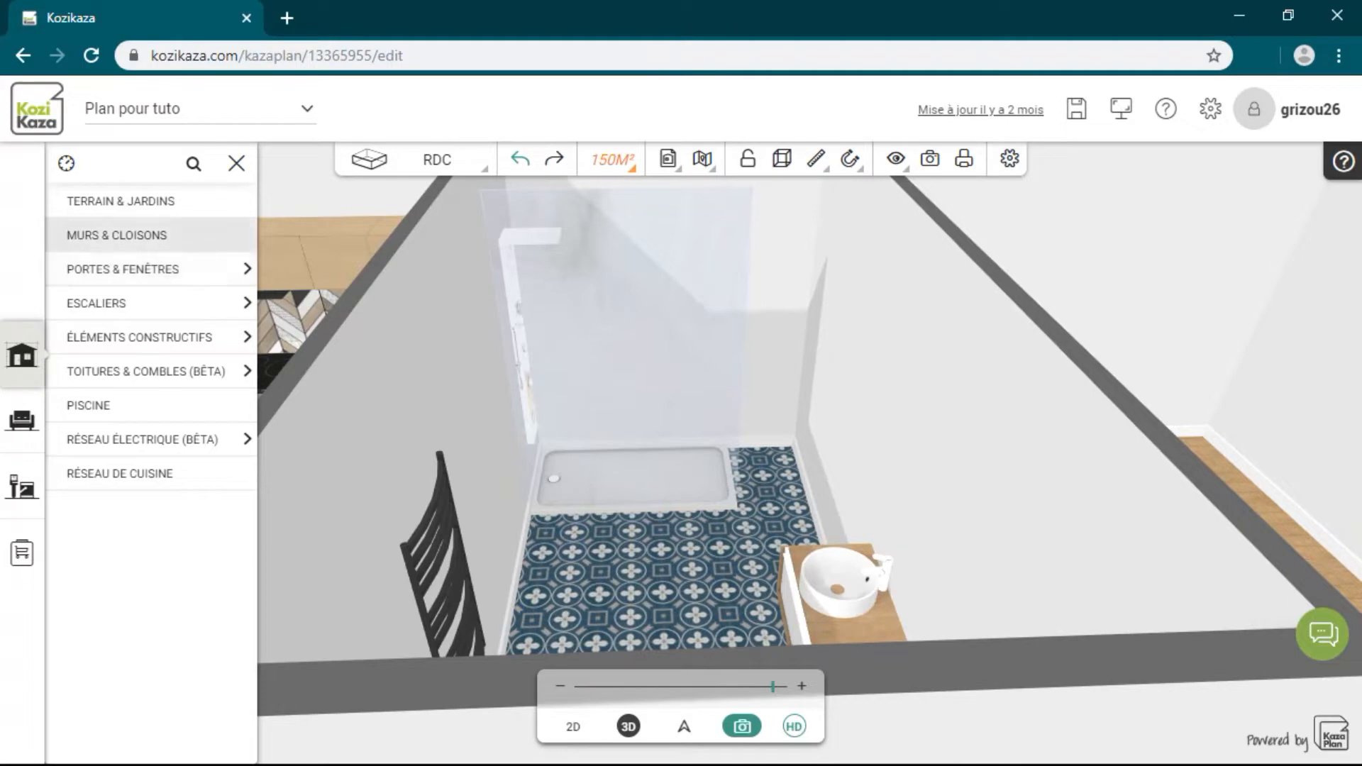
click(142, 269)
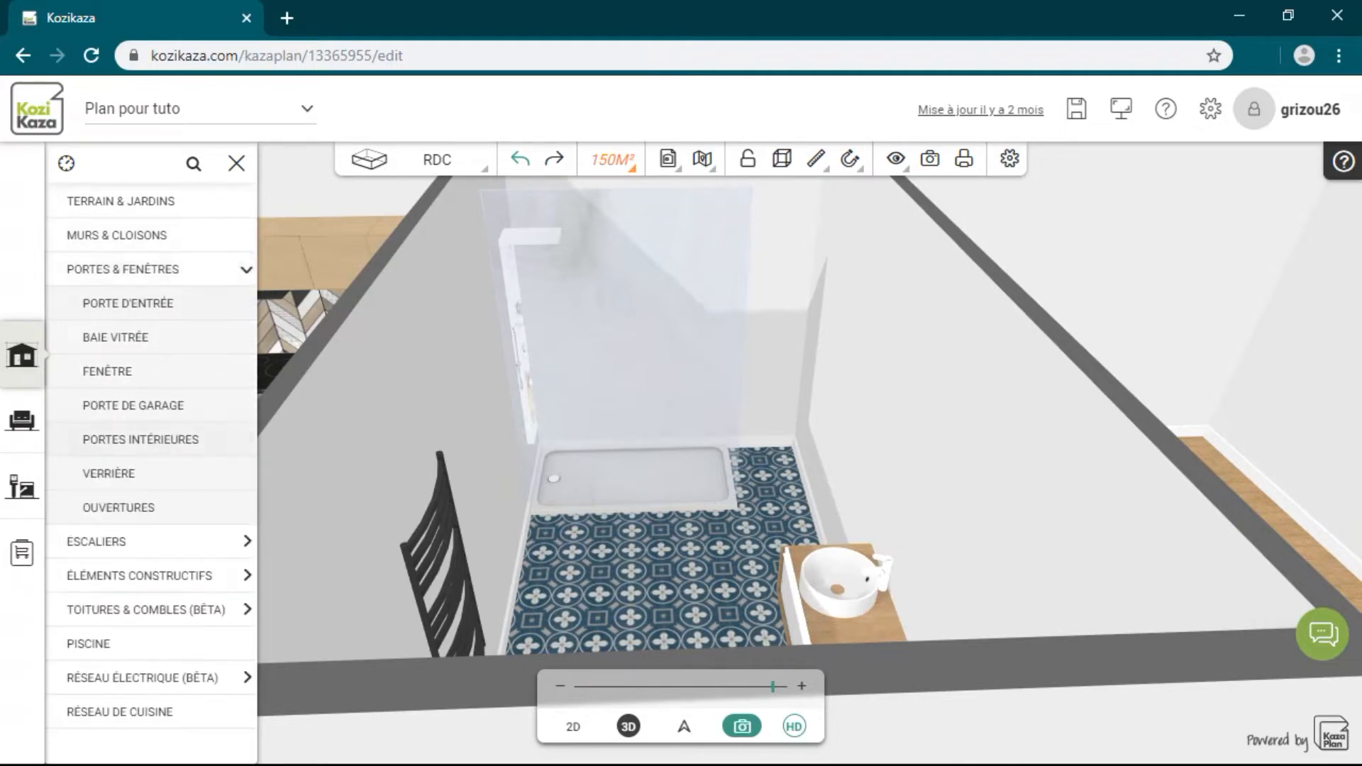
click(107, 371)
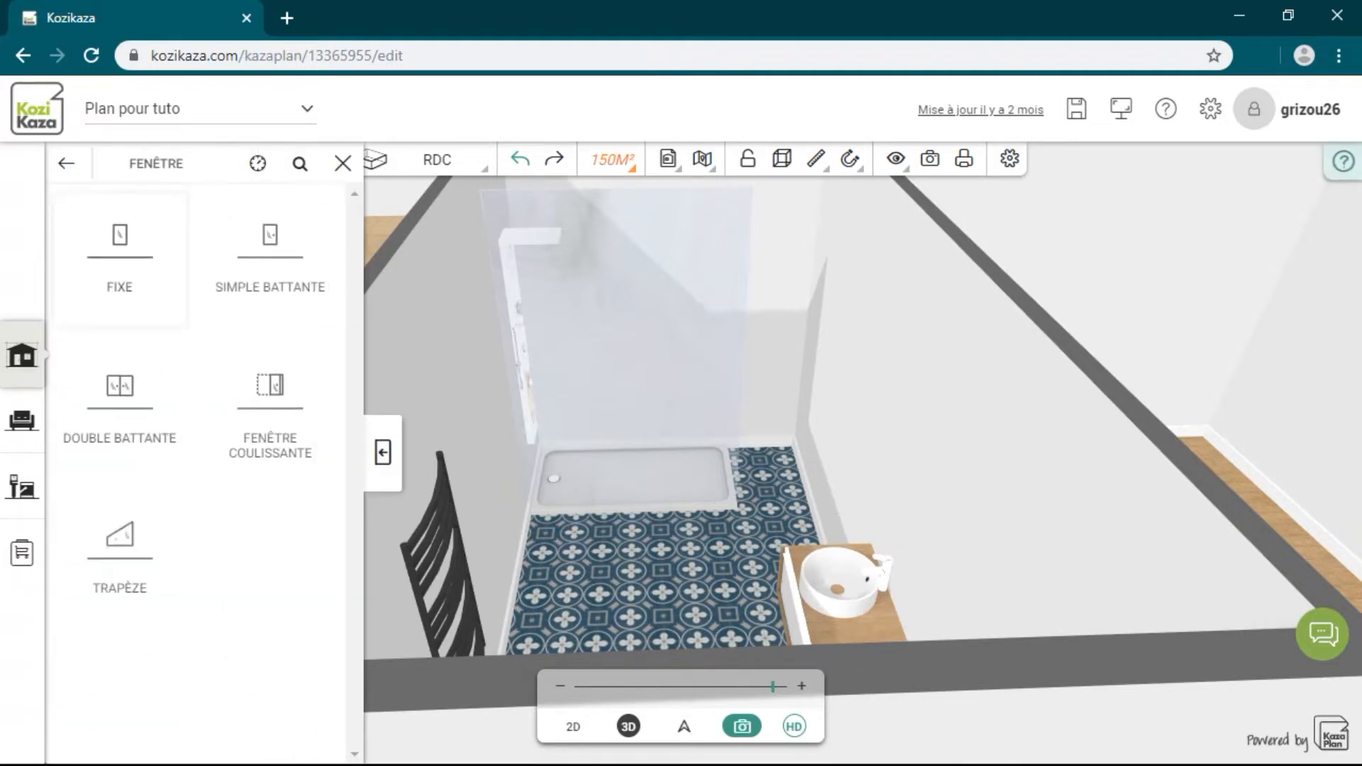
click(270, 255)
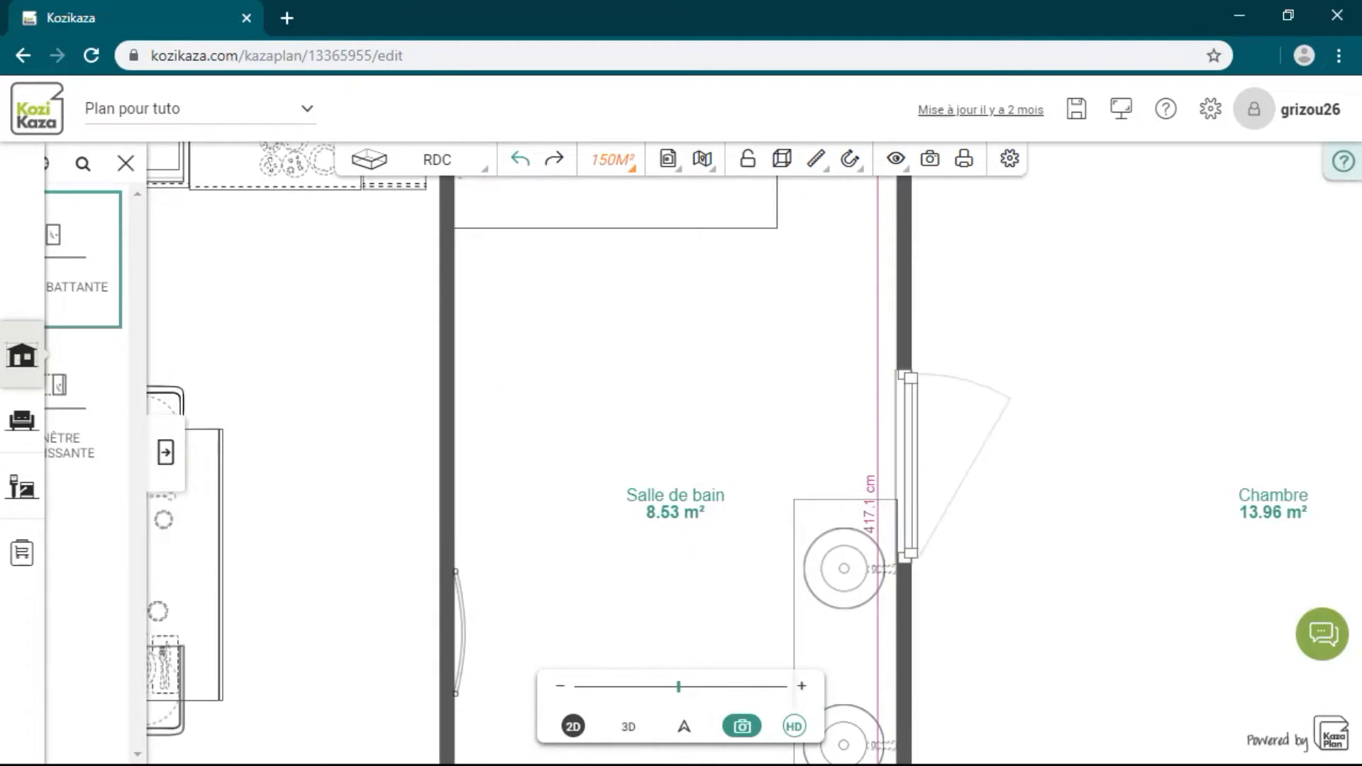
scroll(681, 454, down, 8)
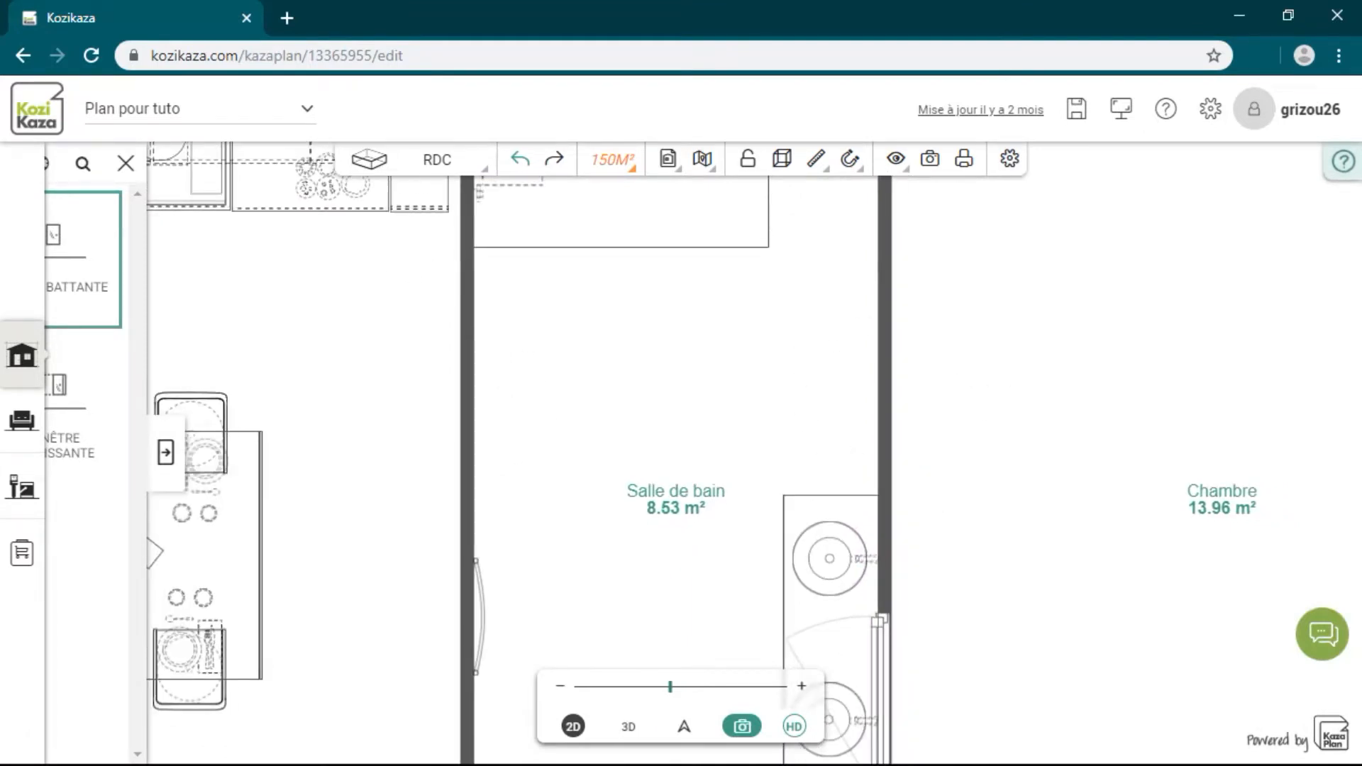
scroll(681, 454, down, 2)
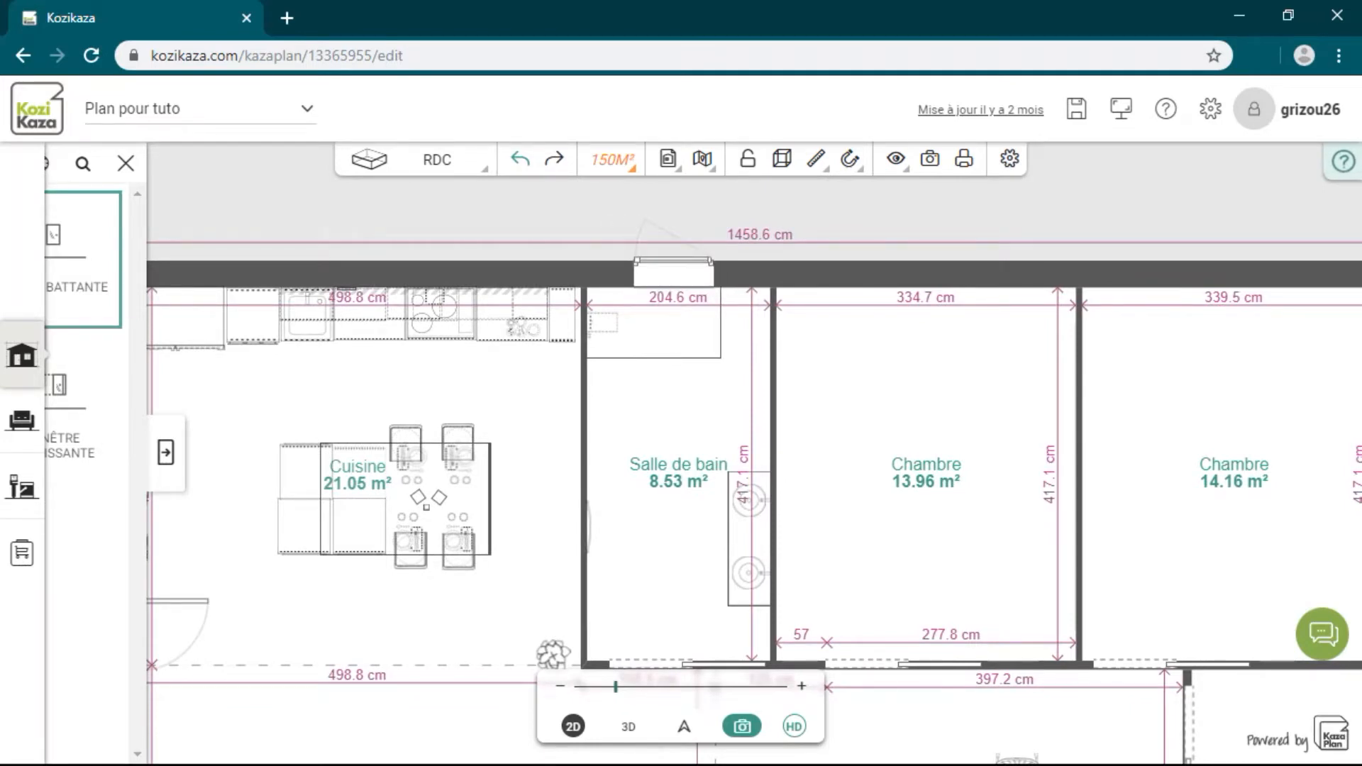
click(674, 274)
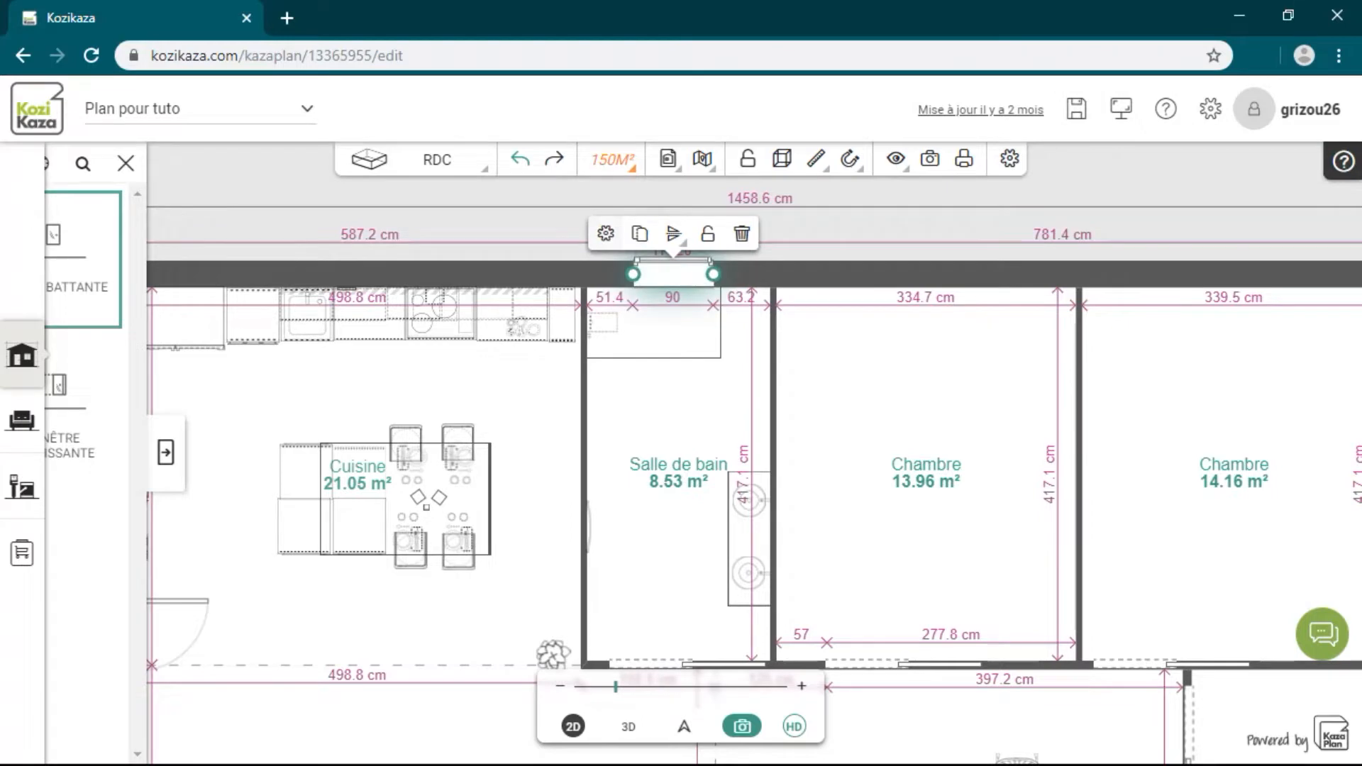
- Set the bathroom window's width to 60 cm and reduce its height
click(605, 234)
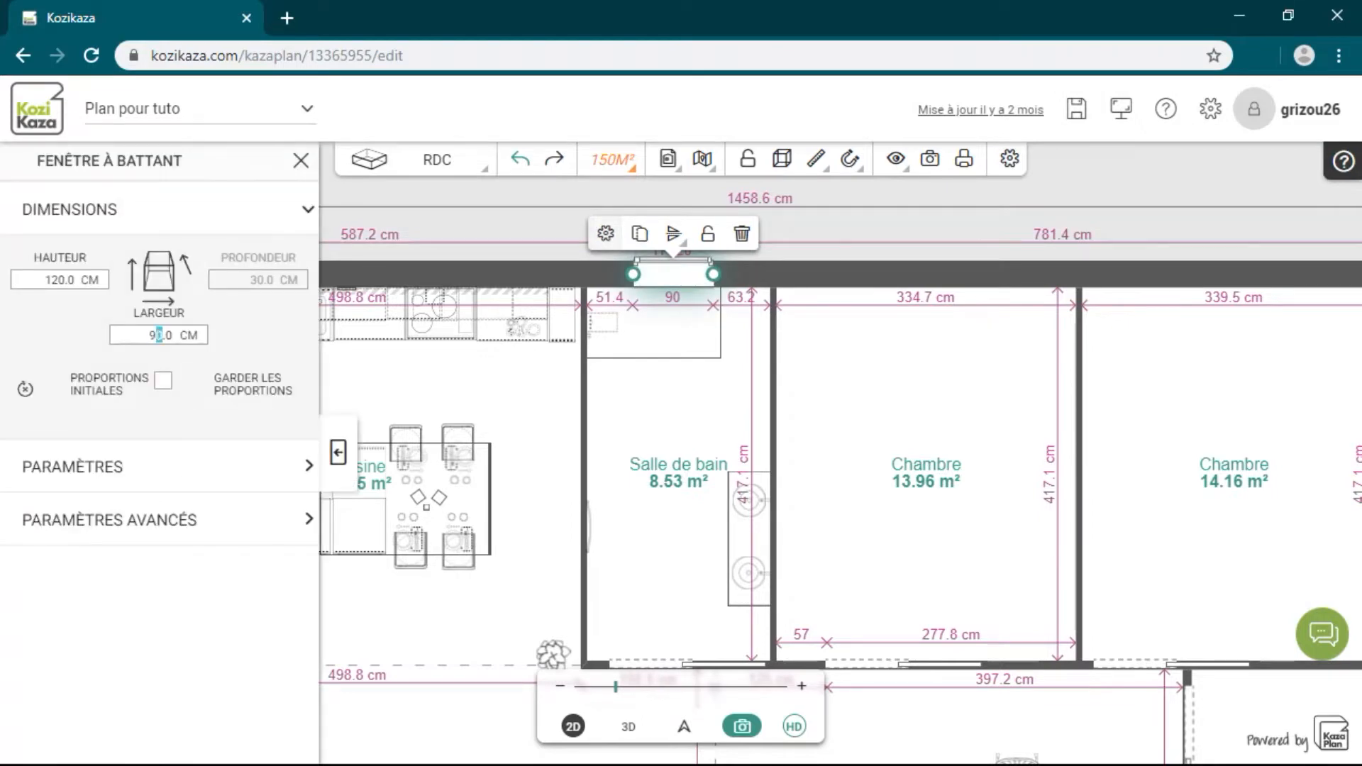
key(Return)
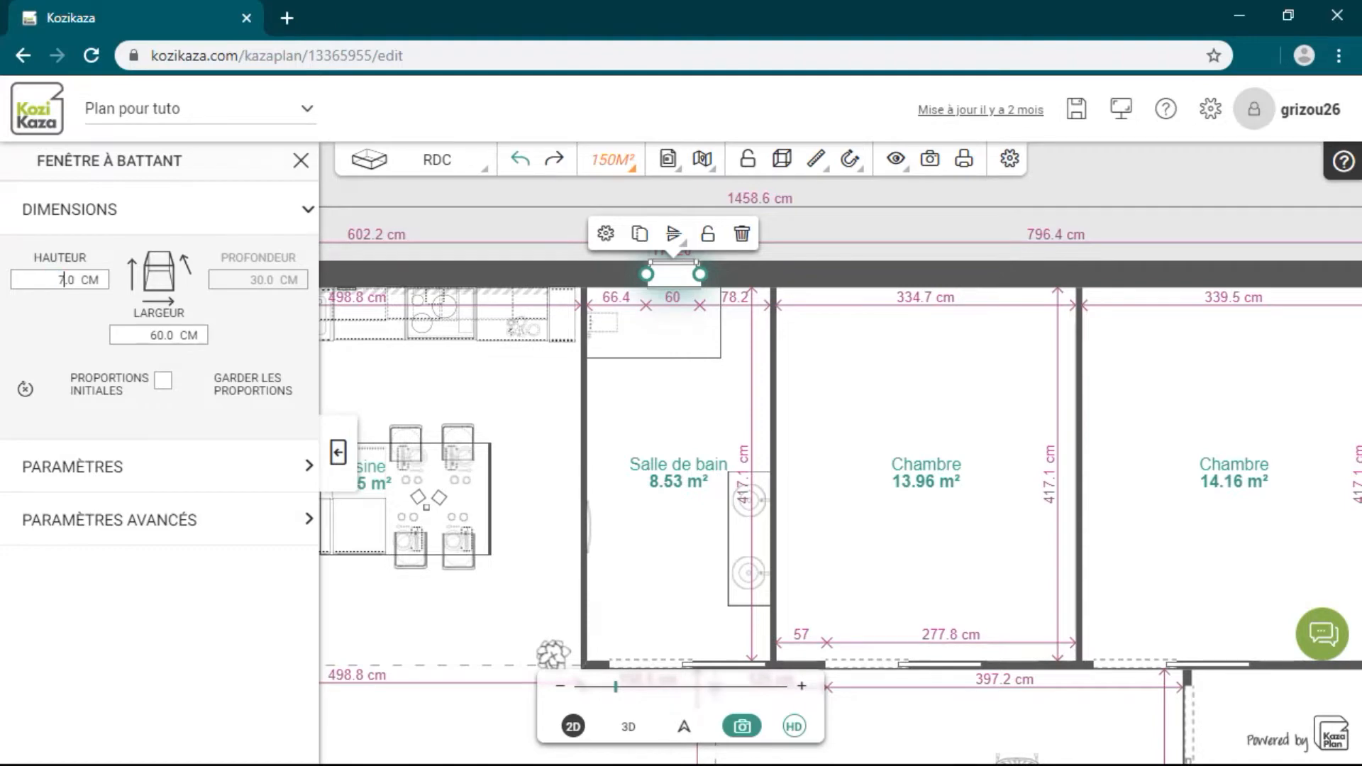
click(301, 161)
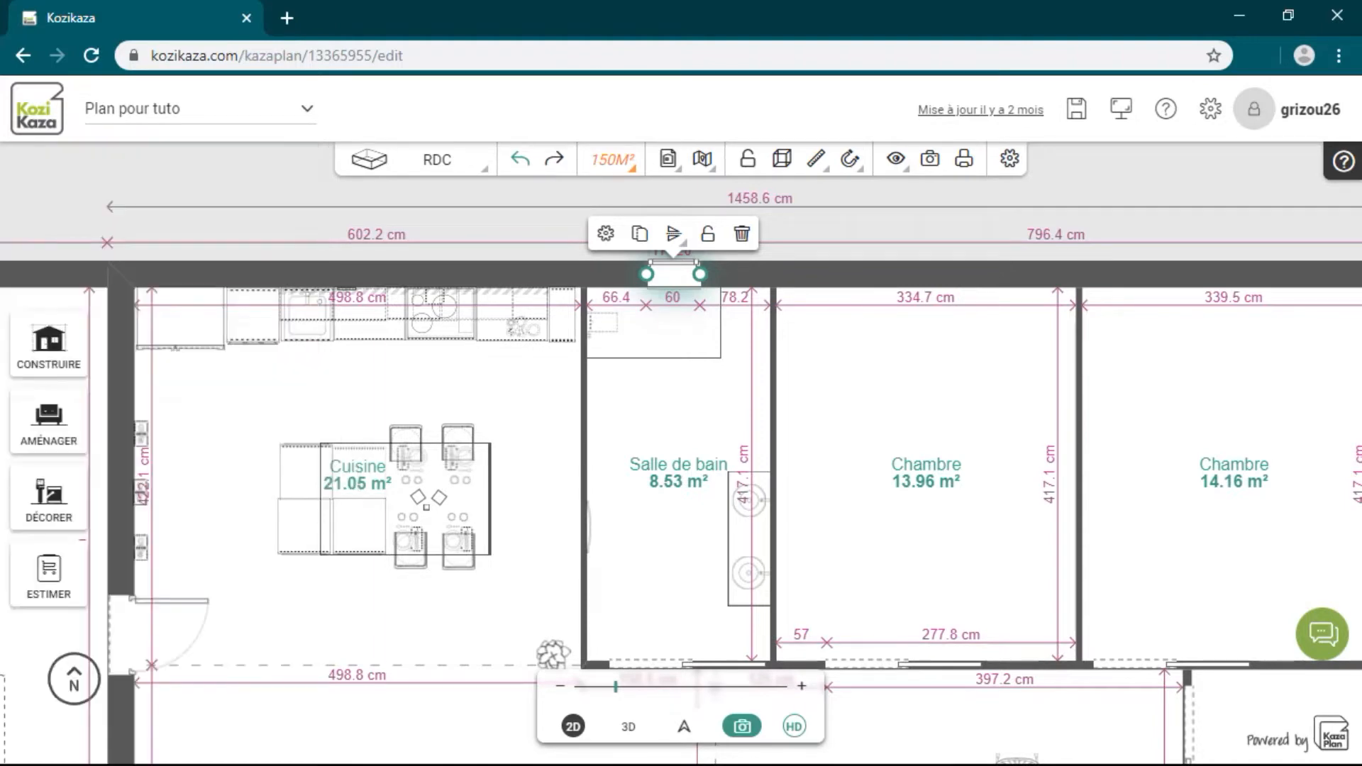
- Examine the new bathroom window in 3D from outside and above, and in the walk-through visit from inside the room
click(628, 725)
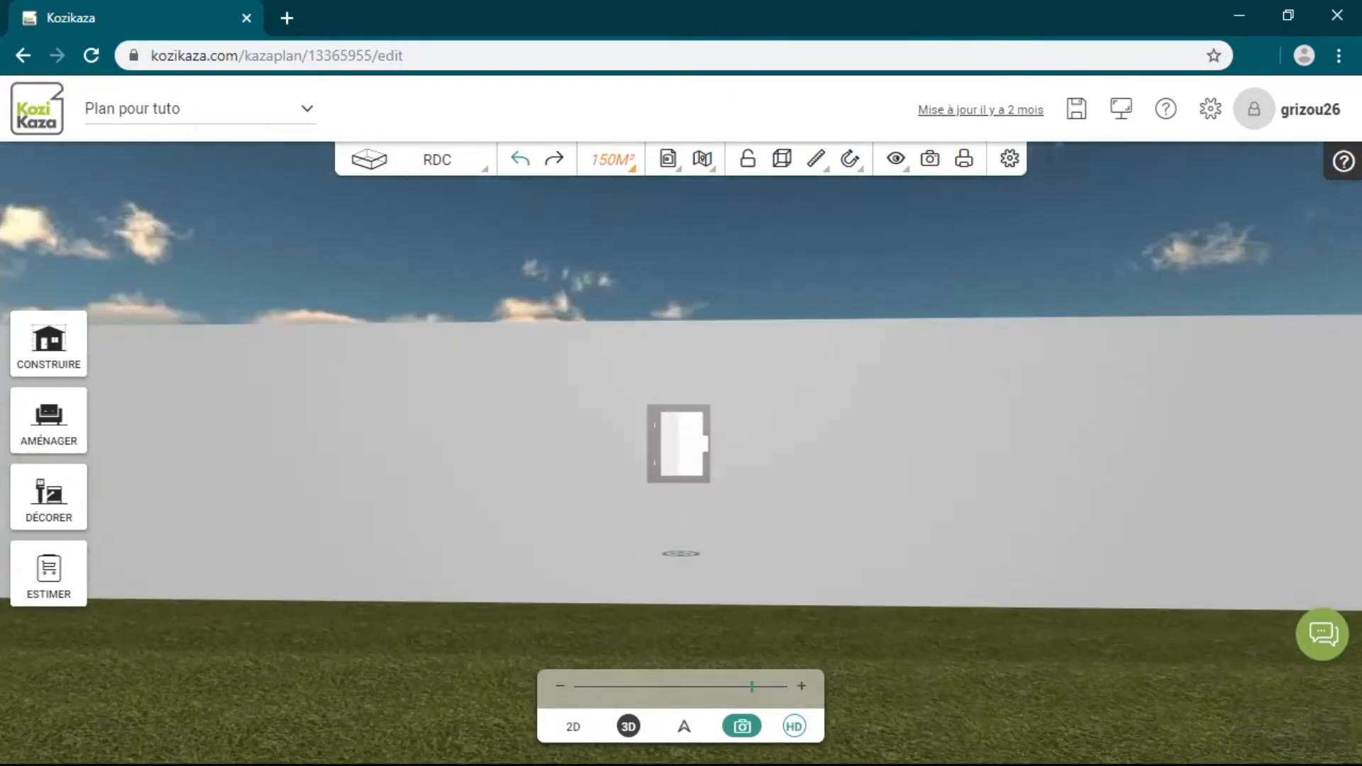
mouse_move(453, 340)
mouse_down()
mouse_move(440, 337)
mouse_move(681, 482)
mouse_move(930, 475)
mouse_move(1036, 496)
mouse_up()
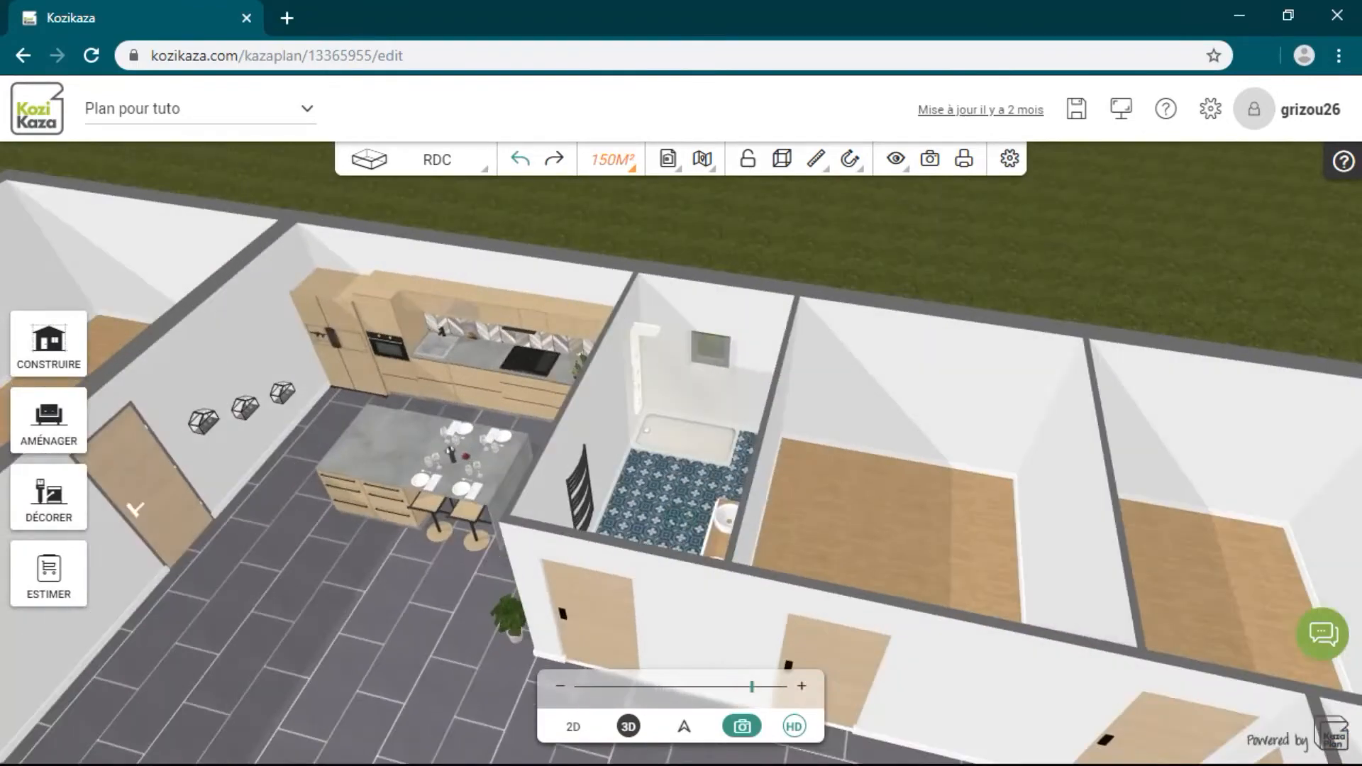
click(684, 725)
drag(738, 441, 643, 315)
key(Up)
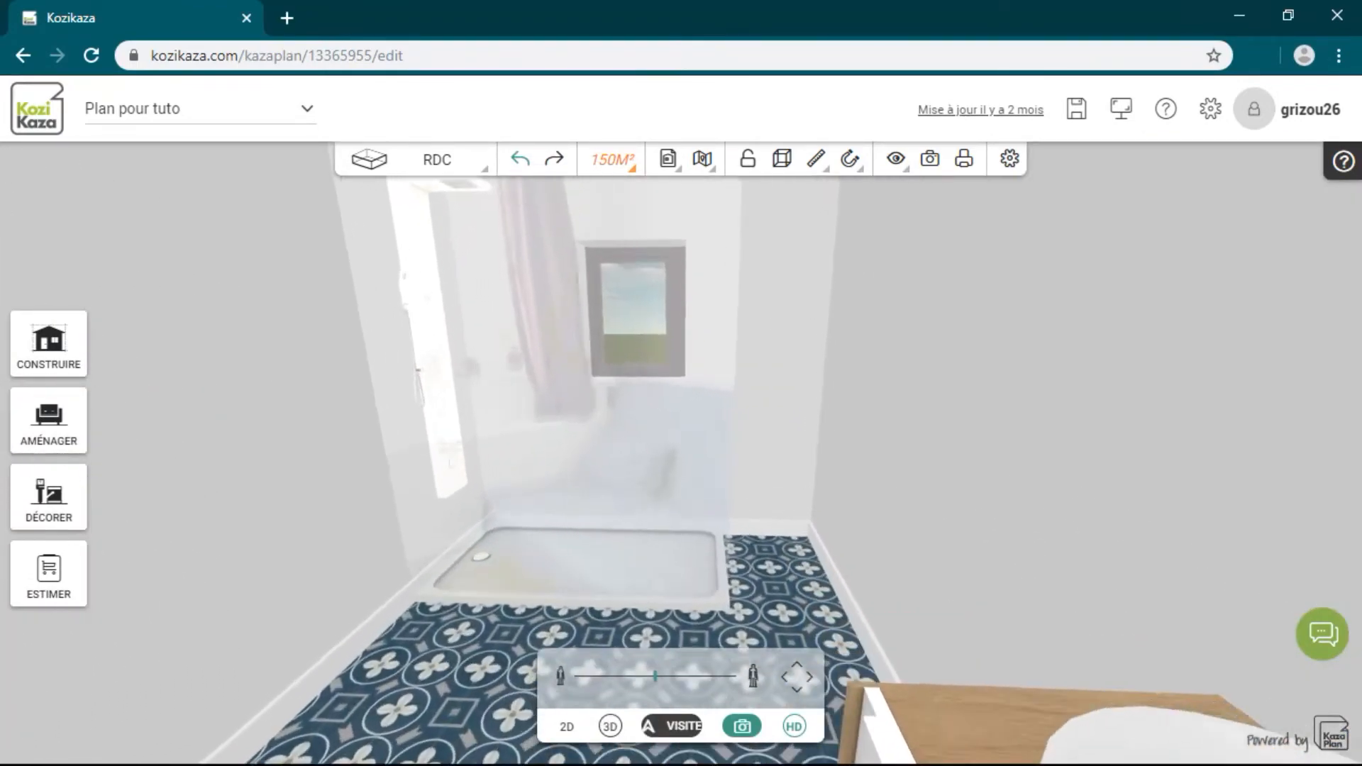
key(Right)
key(Left)
key(Up)
key(Right)
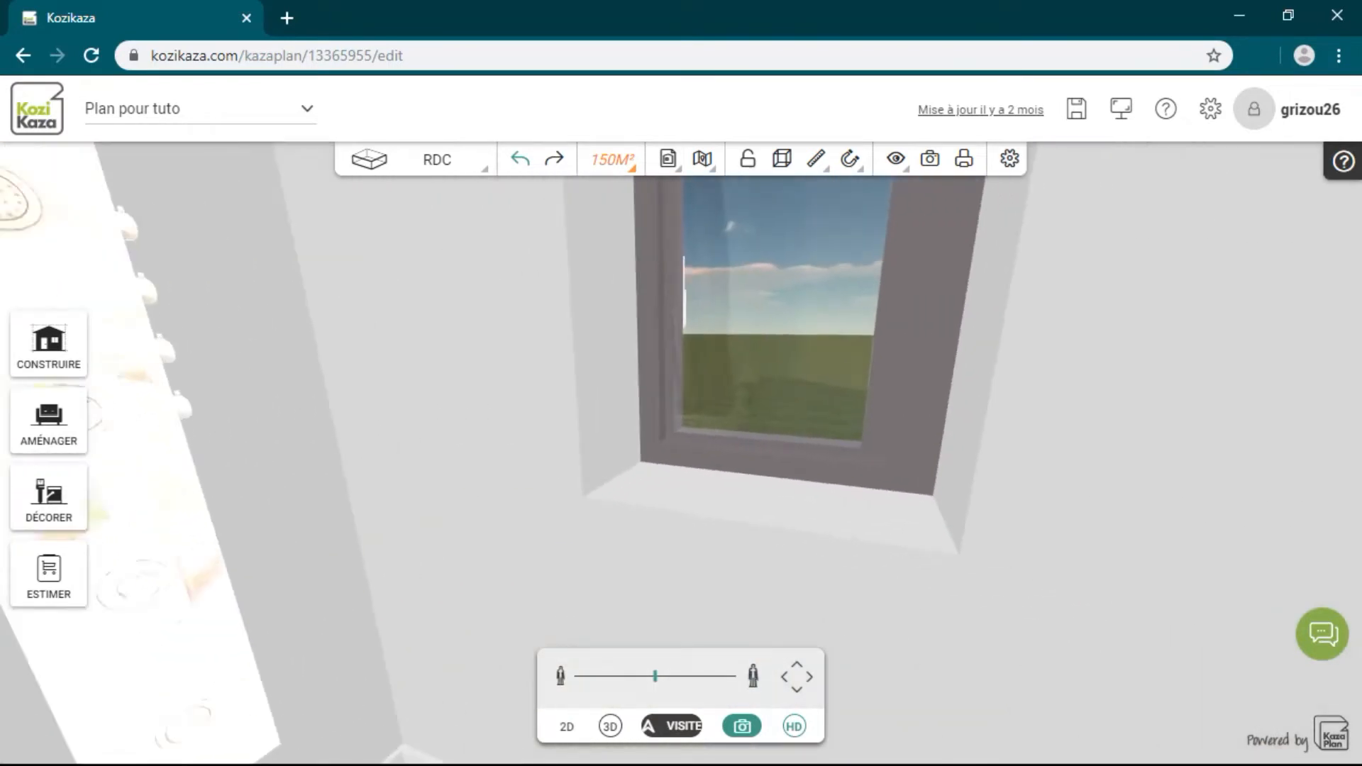
key(Down)
drag(644, 314, 716, 405)
key(Up)
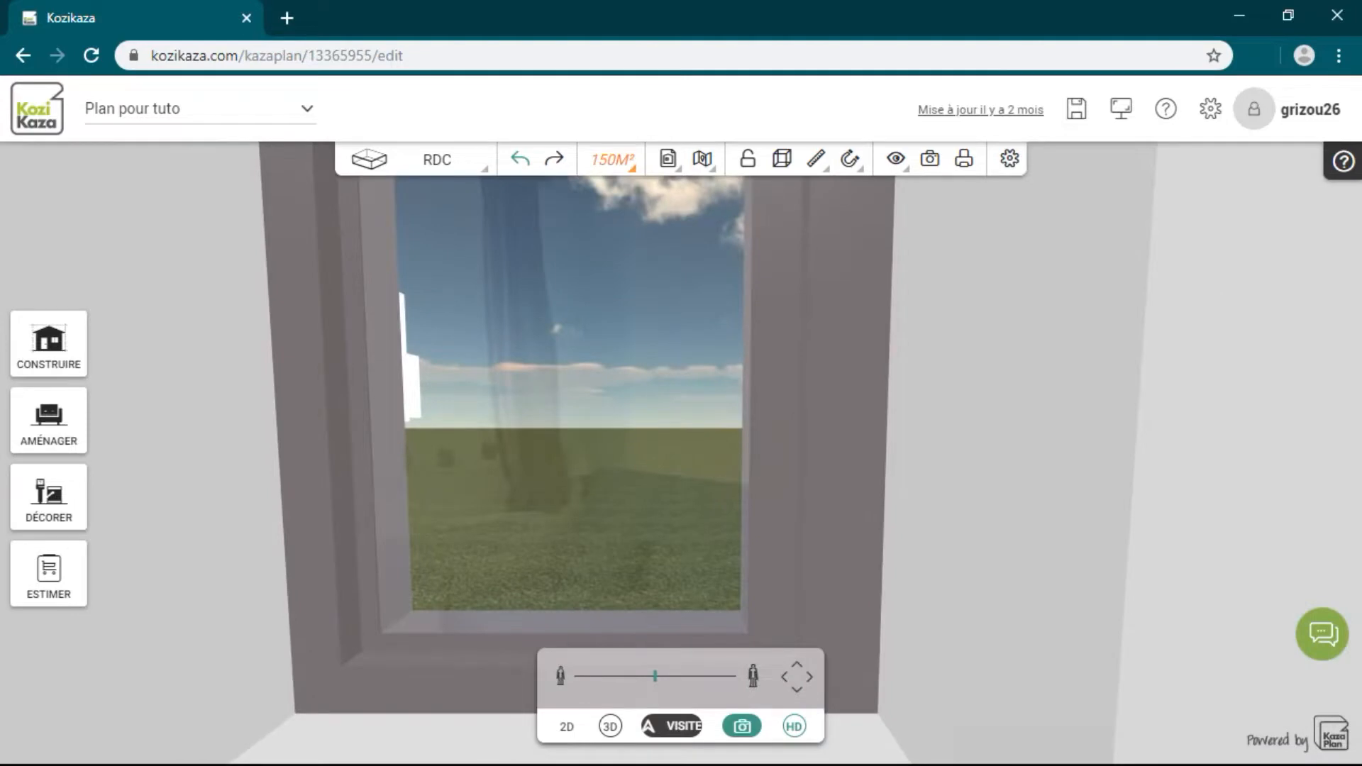
key(Down)
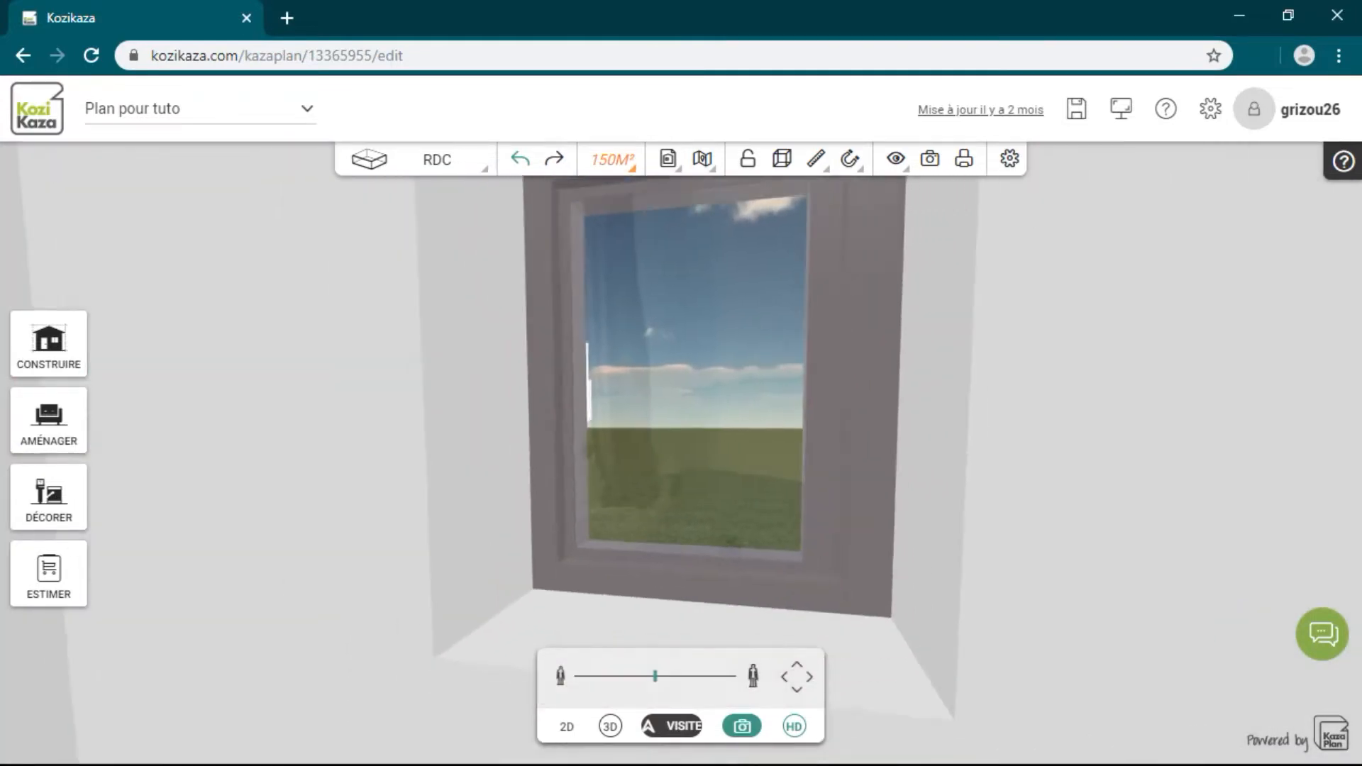
key(Down)
drag(647, 333, 691, 188)
click(610, 726)
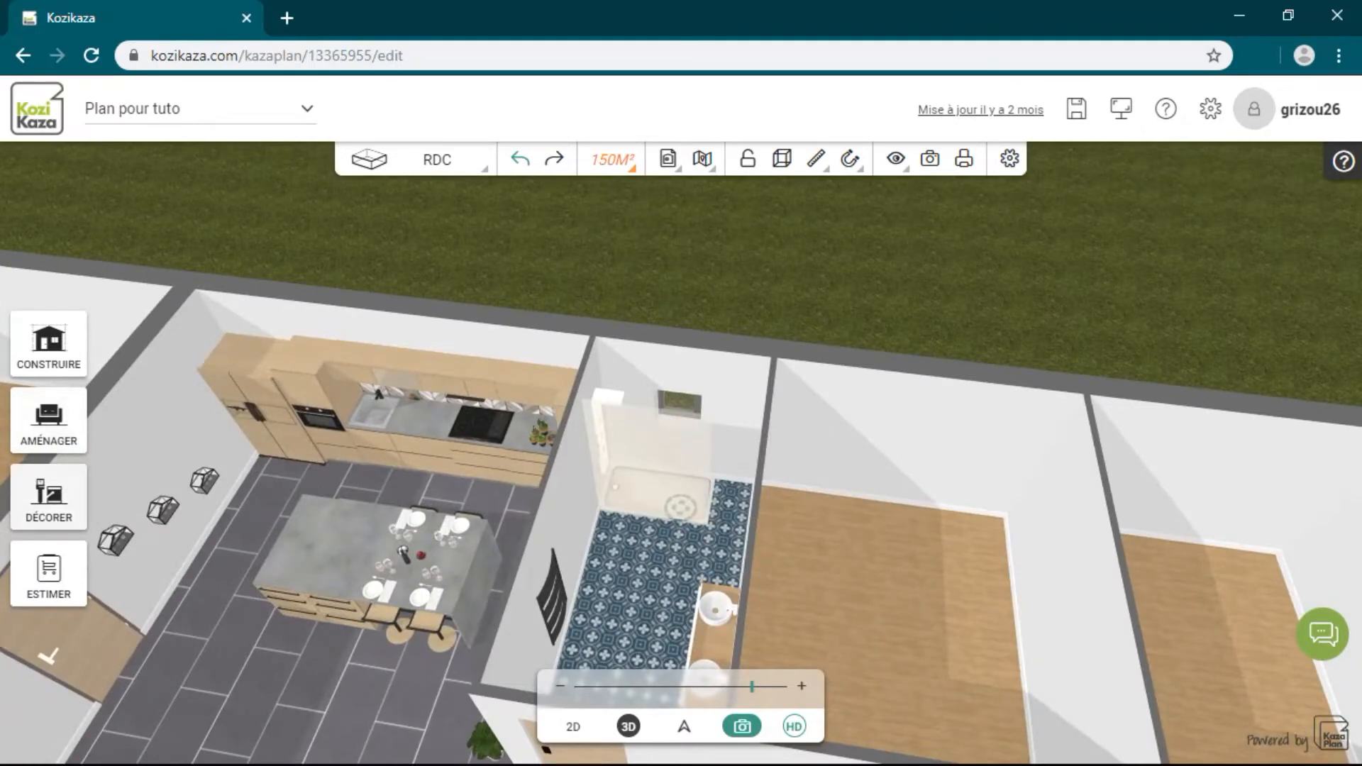
- Add a 100 cm square decorative zone to the wall behind the shower and move it lower on the wall
click(48, 496)
click(141, 211)
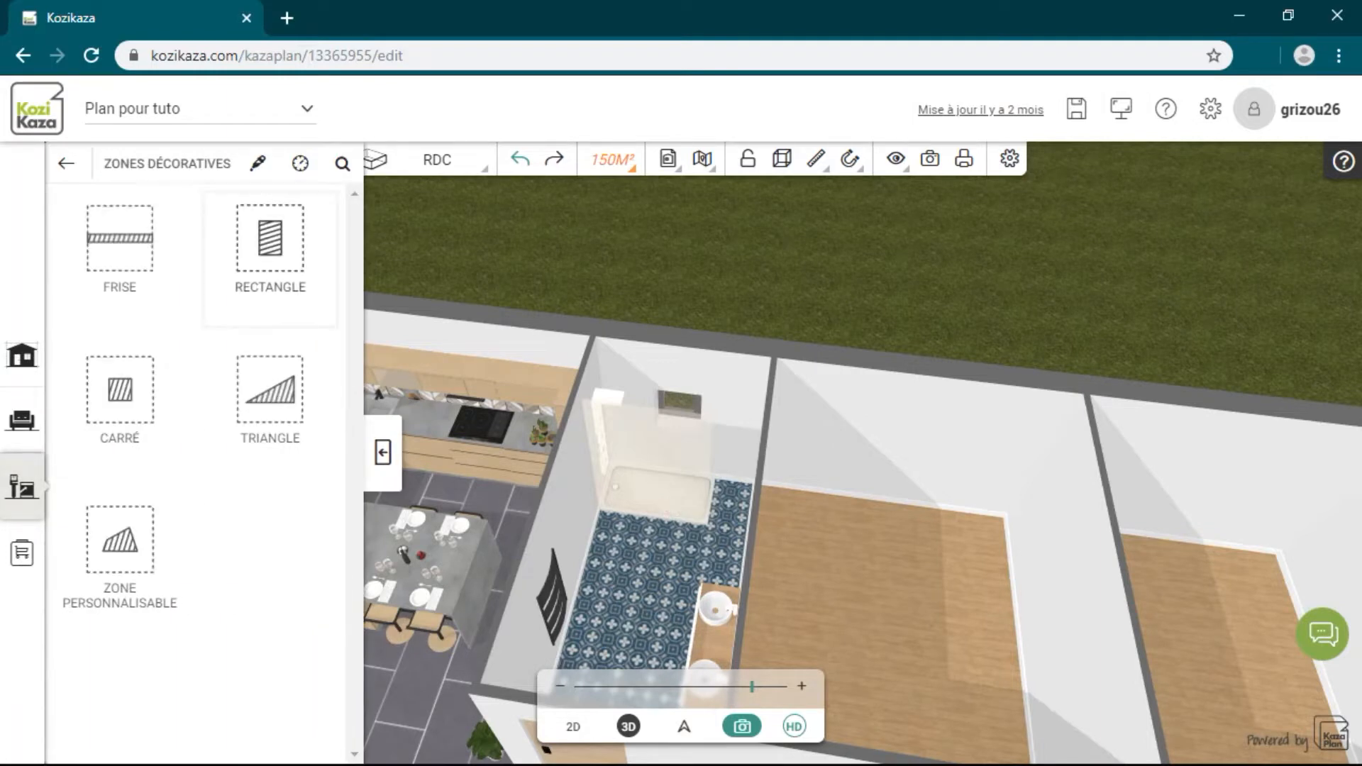
click(119, 390)
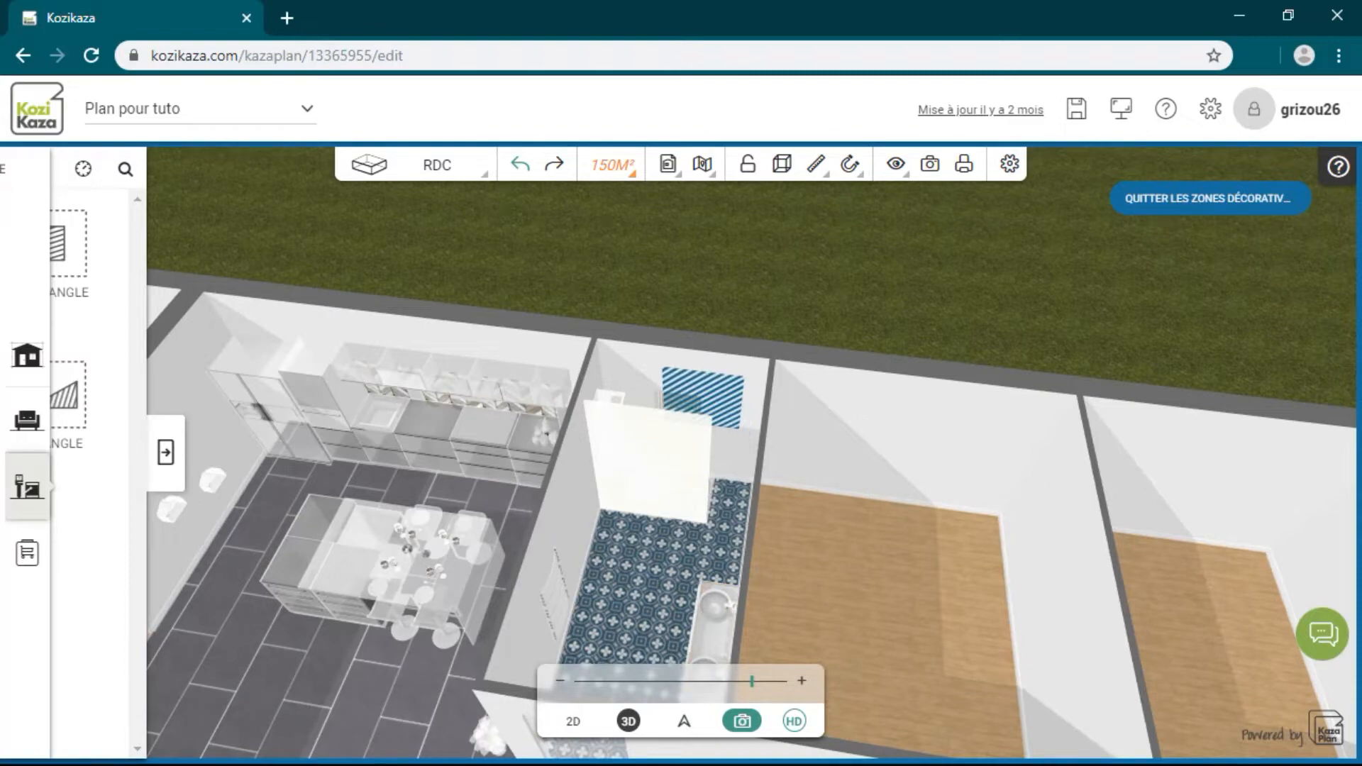
click(653, 387)
mouse_move(815, 425)
mouse_down()
mouse_move(897, 429)
mouse_move(817, 426)
mouse_up()
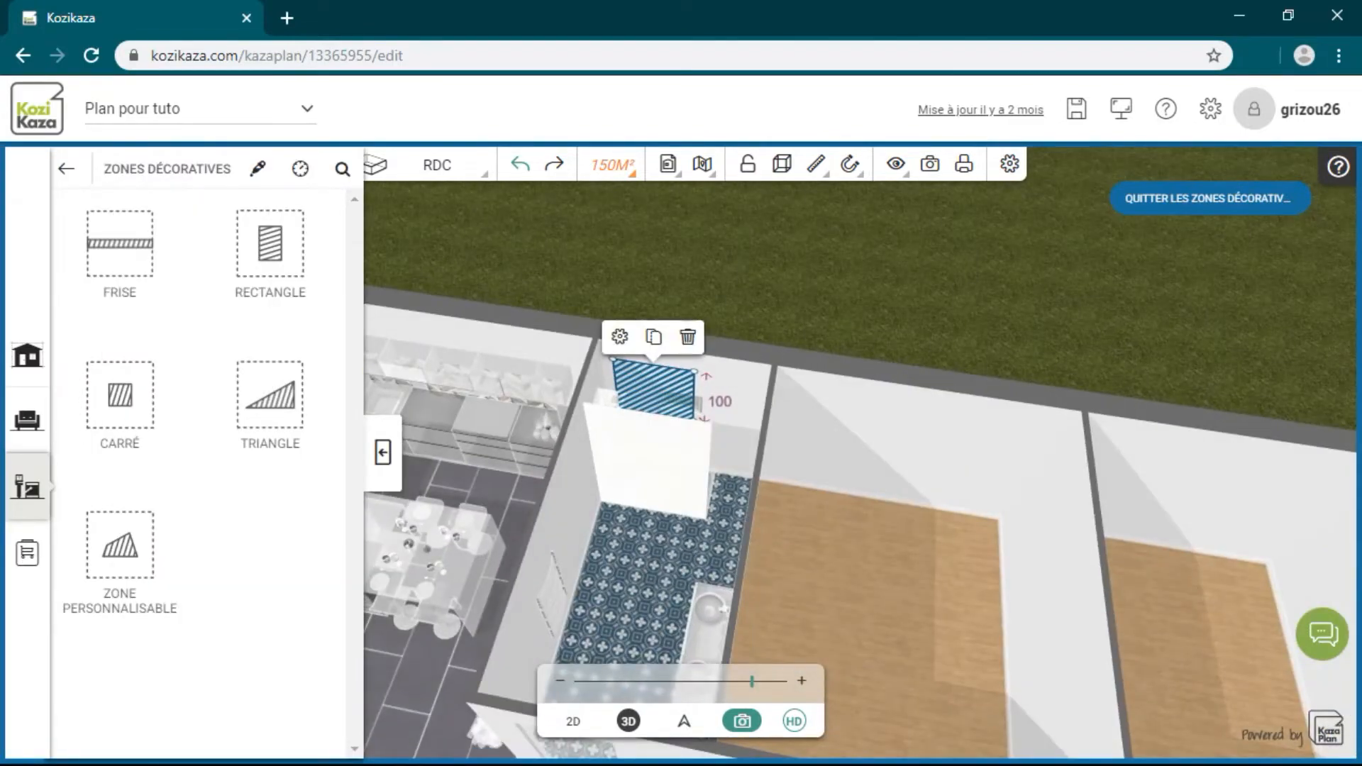
scroll(682, 438, up, 5)
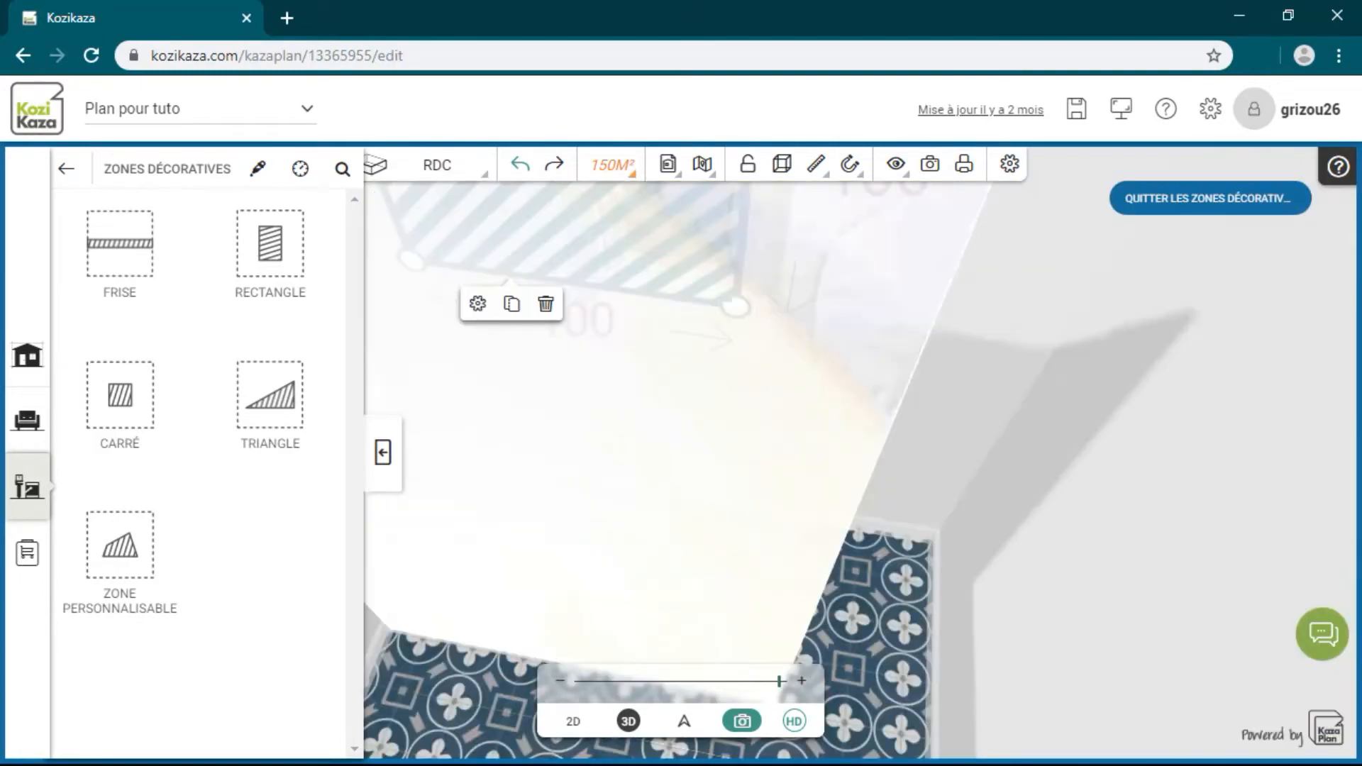
scroll(682, 437, down, 5)
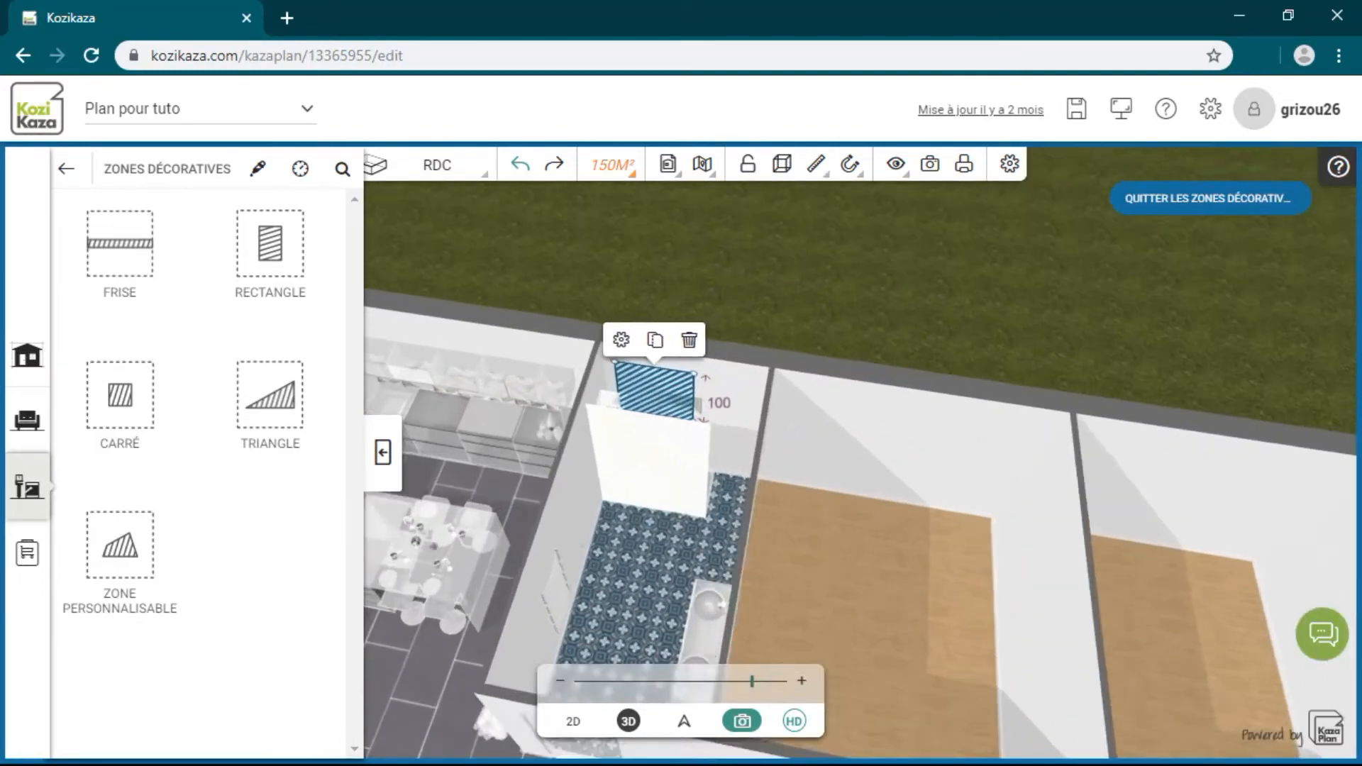
drag(651, 378, 647, 400)
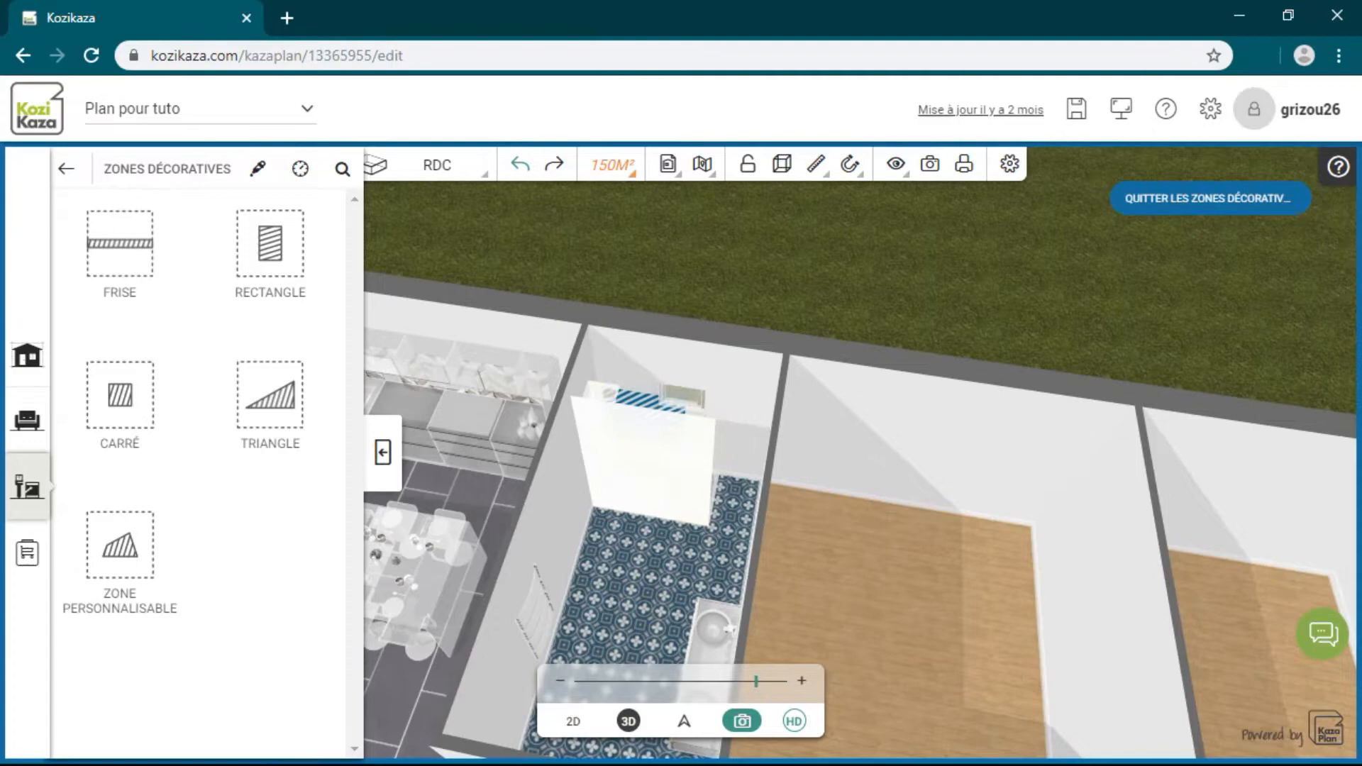
- Stretch the base of the decorative zone along the floor line to the wall's full width of 204.5 cm
drag(851, 497, 702, 496)
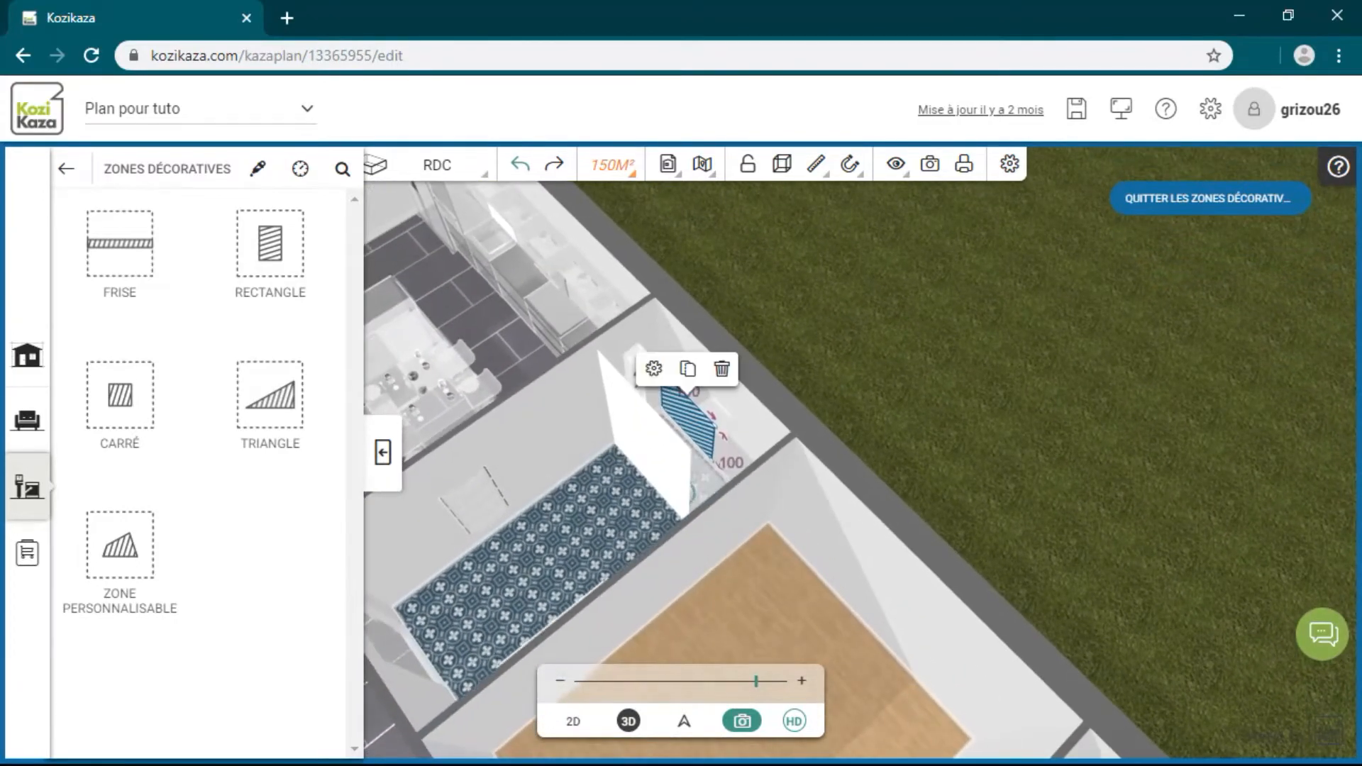
scroll(692, 490, up, 4)
scroll(693, 489, up, 2)
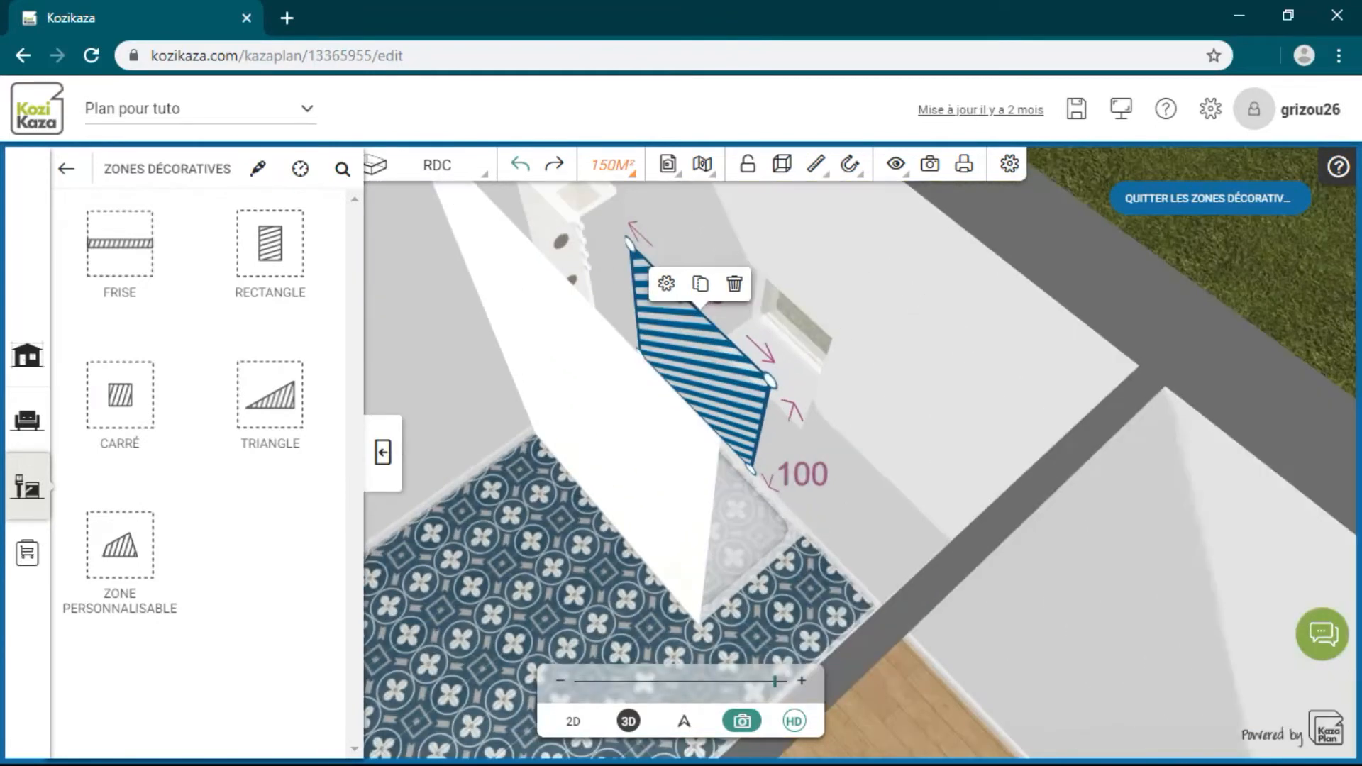
mouse_move(771, 381)
mouse_down()
mouse_move(859, 418)
mouse_move(878, 459)
mouse_up()
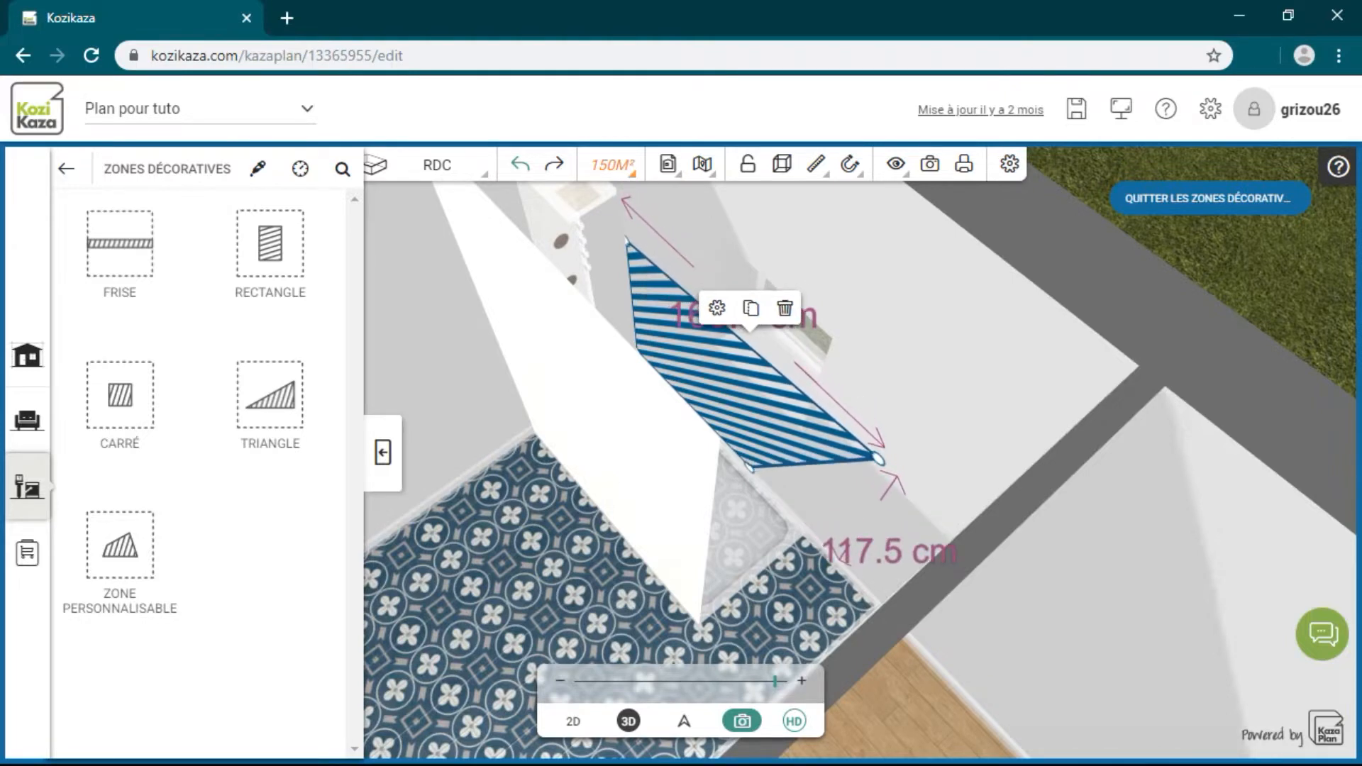
drag(745, 464, 786, 506)
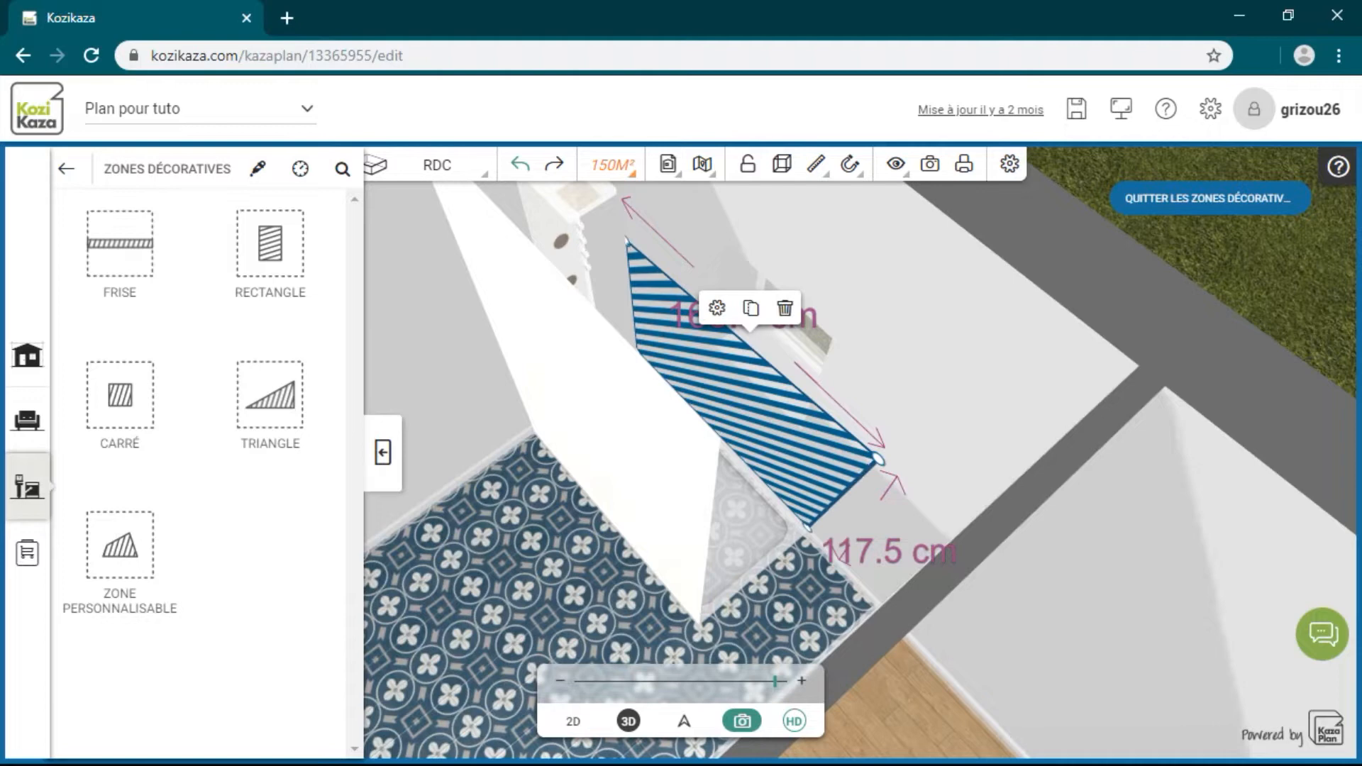
drag(839, 555, 982, 566)
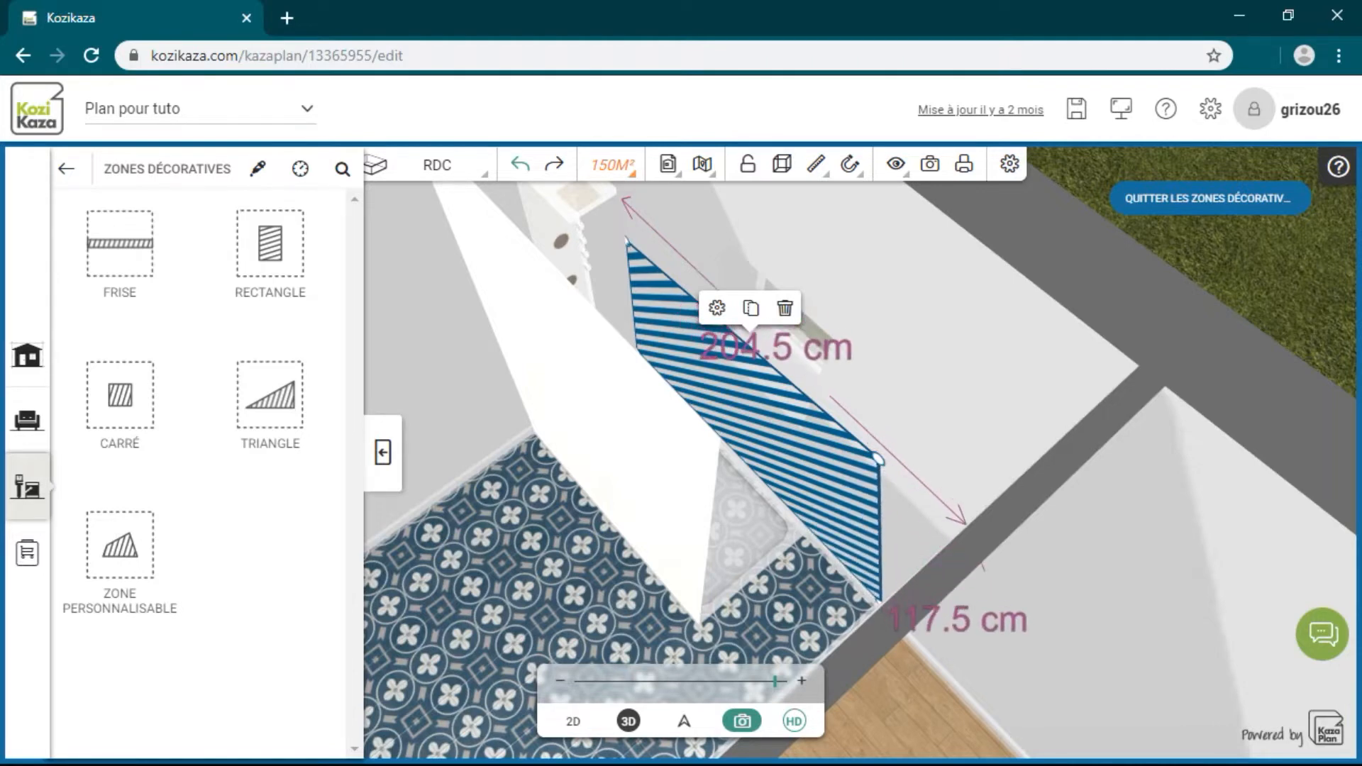
- Extend the zone's upper corners to both side walls and raise them to a height of about 185 cm
mouse_move(878, 459)
mouse_down()
mouse_move(912, 517)
mouse_move(956, 528)
mouse_move(980, 496)
mouse_move(1022, 511)
mouse_move(1051, 427)
mouse_move(1030, 459)
mouse_up()
mouse_move(627, 242)
mouse_down()
mouse_move(660, 177)
mouse_move(645, 169)
mouse_up()
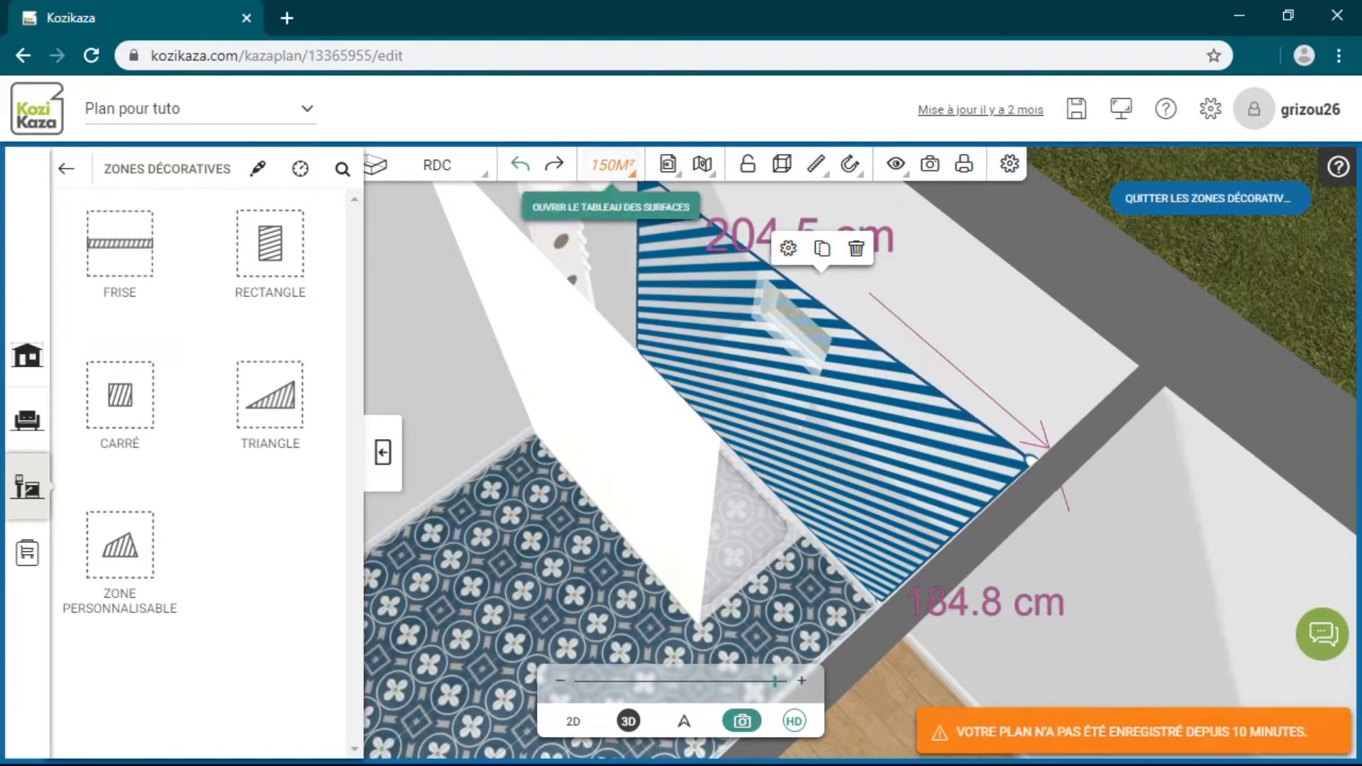
mouse_move(936, 539)
mouse_down()
mouse_move(993, 543)
mouse_move(1053, 578)
mouse_move(990, 595)
mouse_move(1037, 546)
mouse_up()
drag(452, 260, 380, 203)
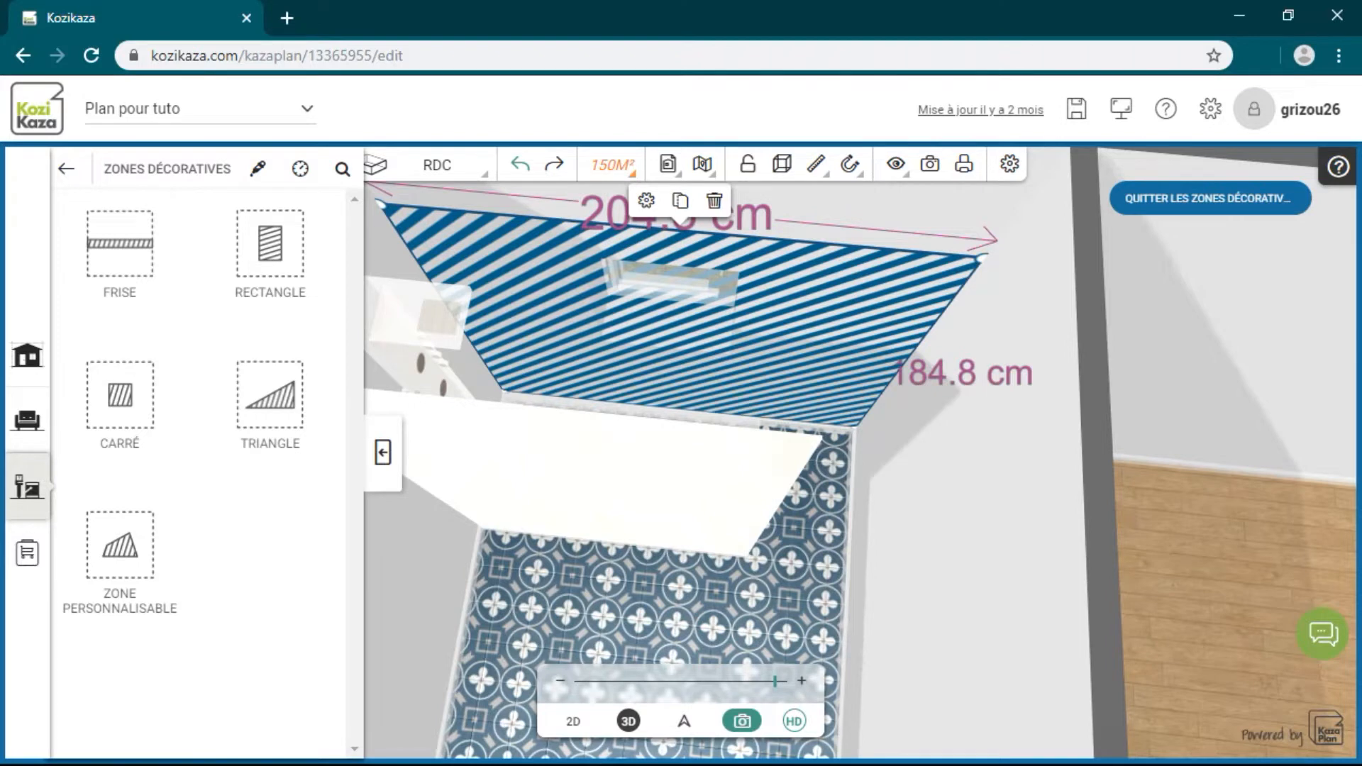
- Lower both upper corners of the decorative zone to a height of about 160 cm
drag(981, 258, 955, 293)
drag(381, 204, 405, 242)
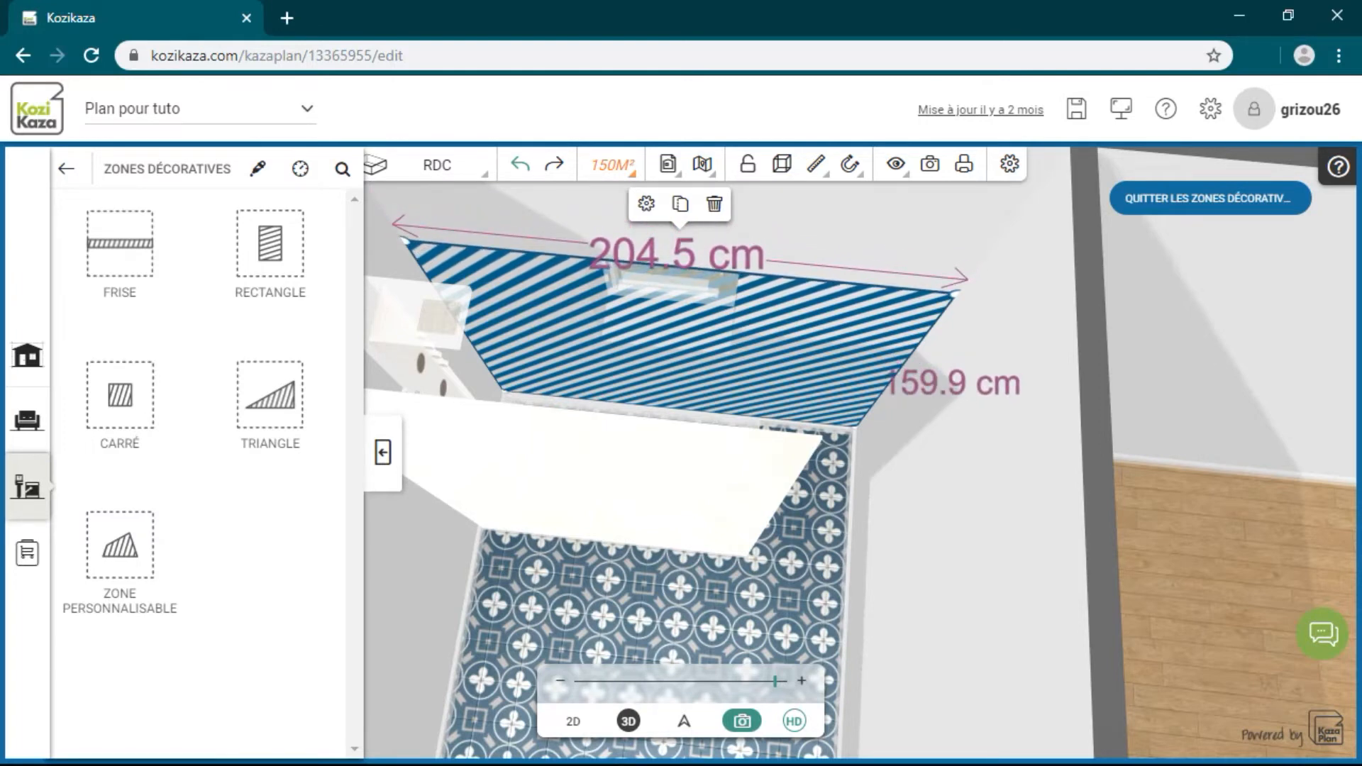
key(Escape)
- Raise the upper corners of the decorative zone behind the shower to a height of about 180 cm
mouse_move(773, 659)
mouse_down()
mouse_move(683, 644)
mouse_move(749, 567)
mouse_move(685, 665)
mouse_up()
click(844, 401)
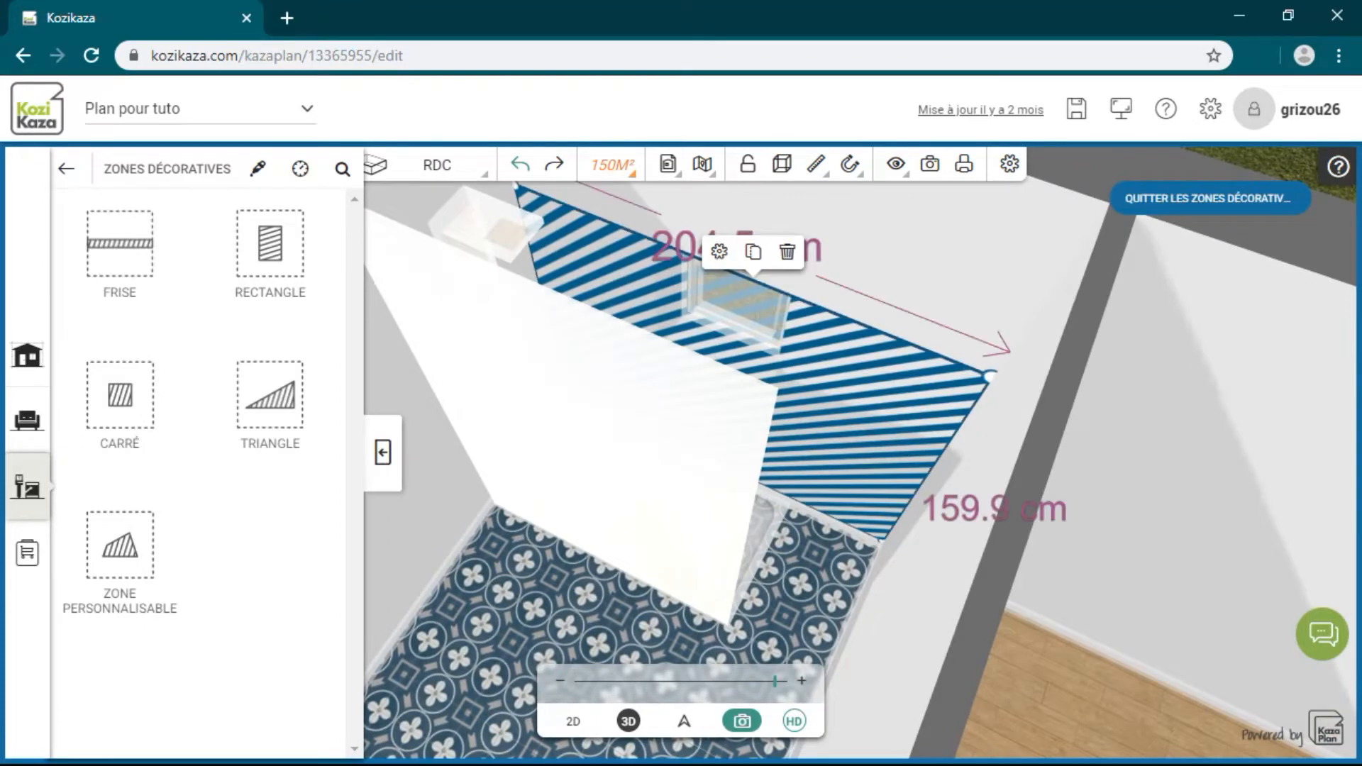
mouse_move(990, 376)
mouse_down()
mouse_move(989, 356)
mouse_move(1011, 344)
mouse_up()
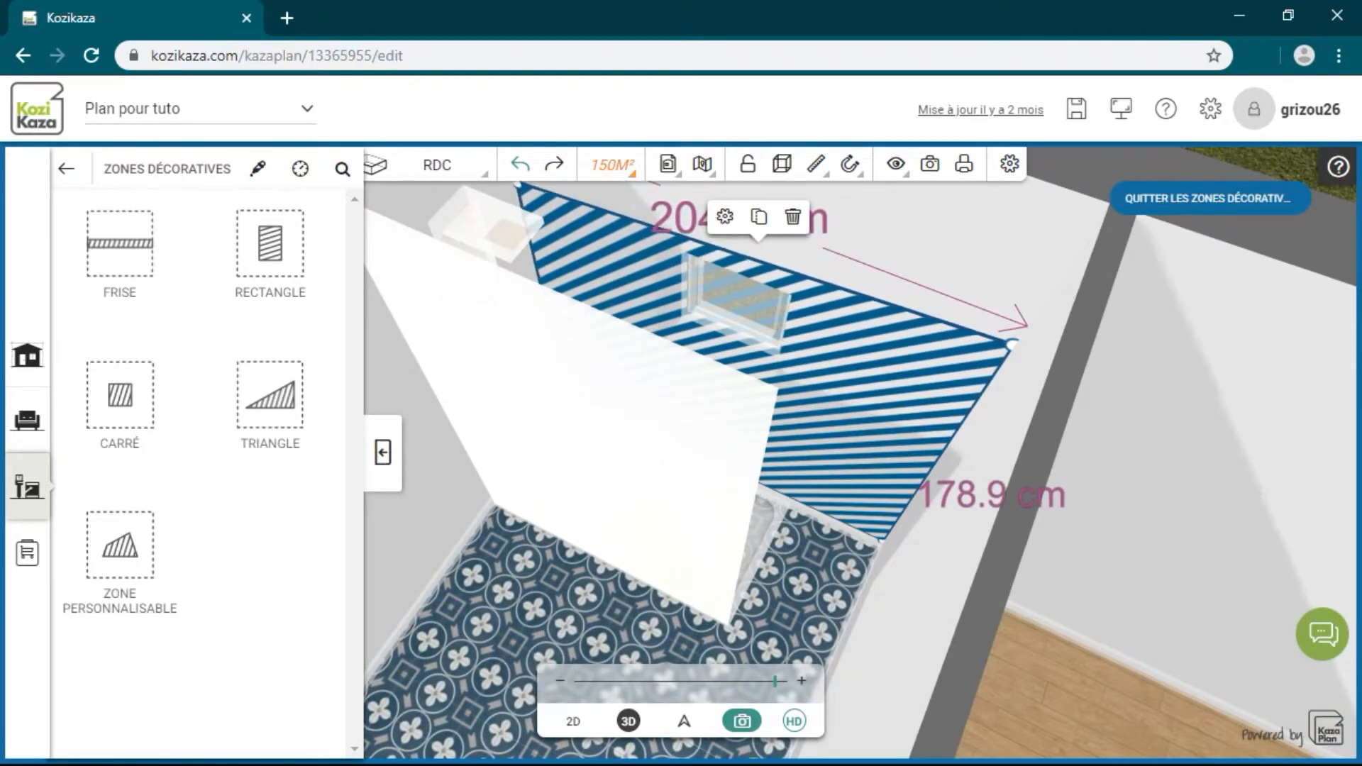
mouse_move(1106, 454)
mouse_down()
mouse_move(1167, 401)
mouse_move(1167, 436)
mouse_up()
drag(420, 244, 404, 232)
click(1166, 437)
mouse_move(1167, 437)
mouse_down()
mouse_move(1167, 369)
mouse_move(1177, 454)
mouse_up()
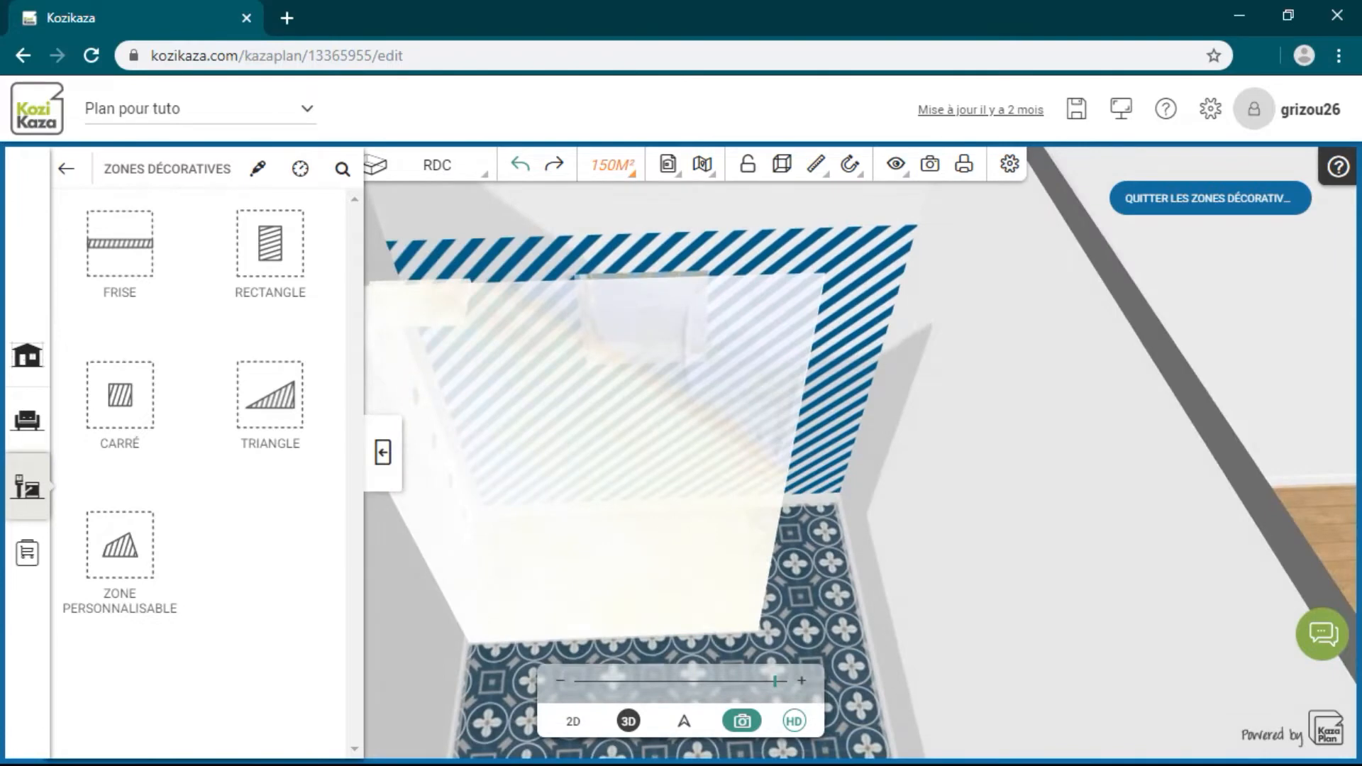
click(848, 348)
drag(780, 229, 781, 226)
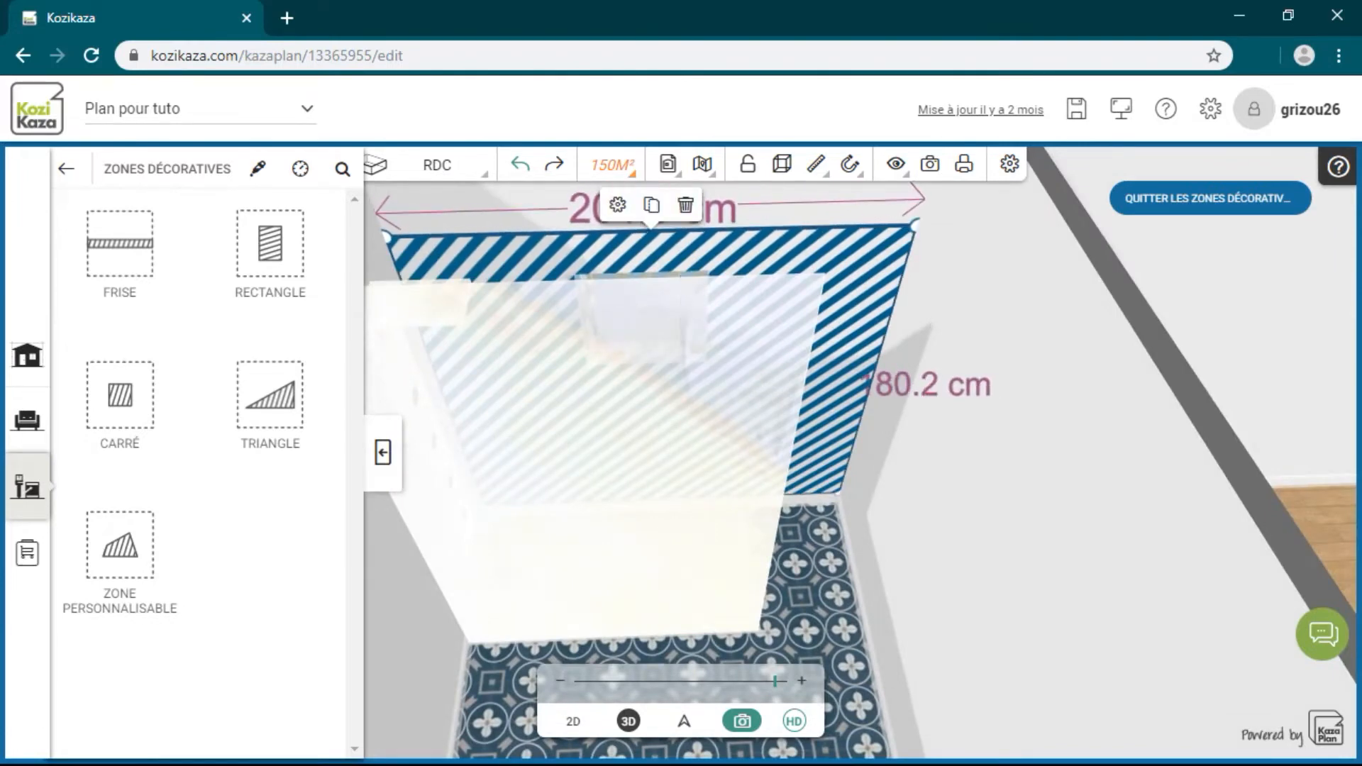
- Apply the black-and-white patchwork patterned tile to the decorative zone on the wall behind the shower
click(1135, 397)
drag(1135, 397, 1057, 418)
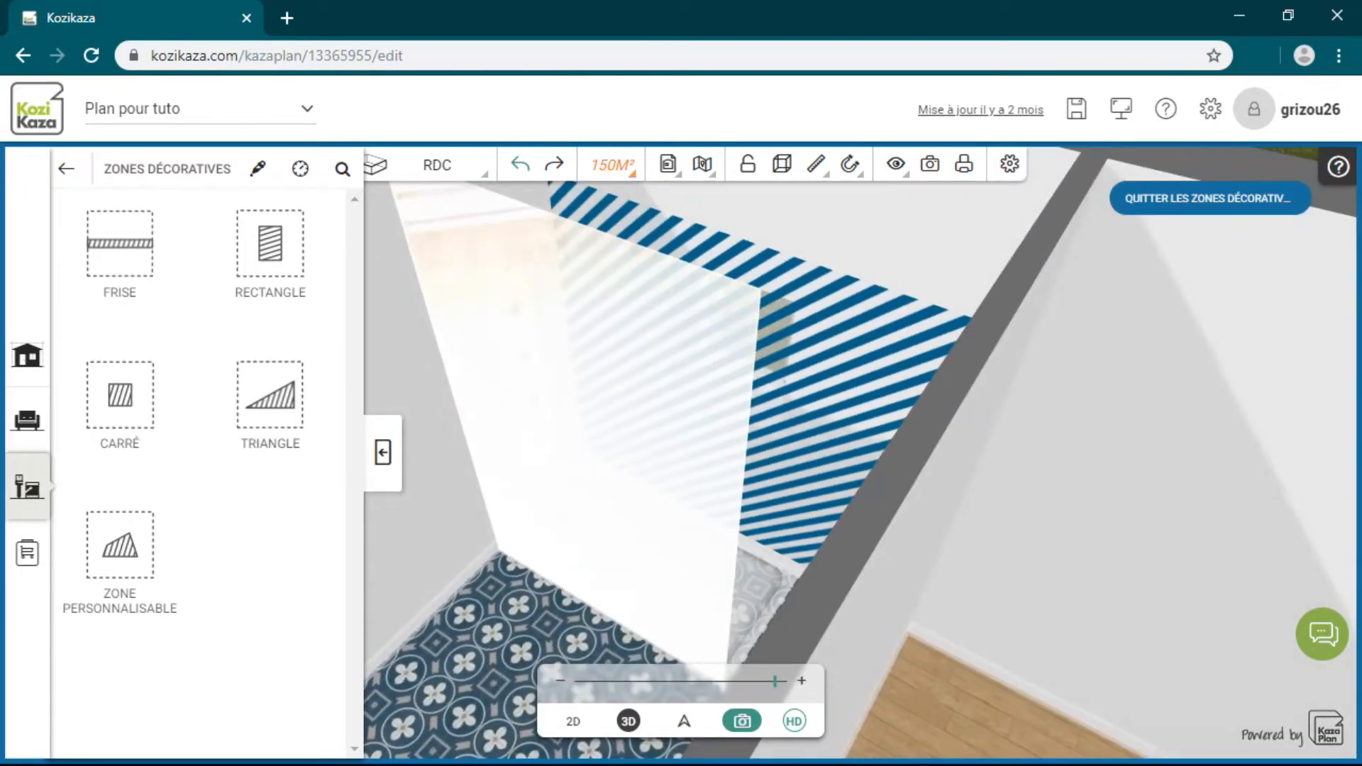
click(27, 485)
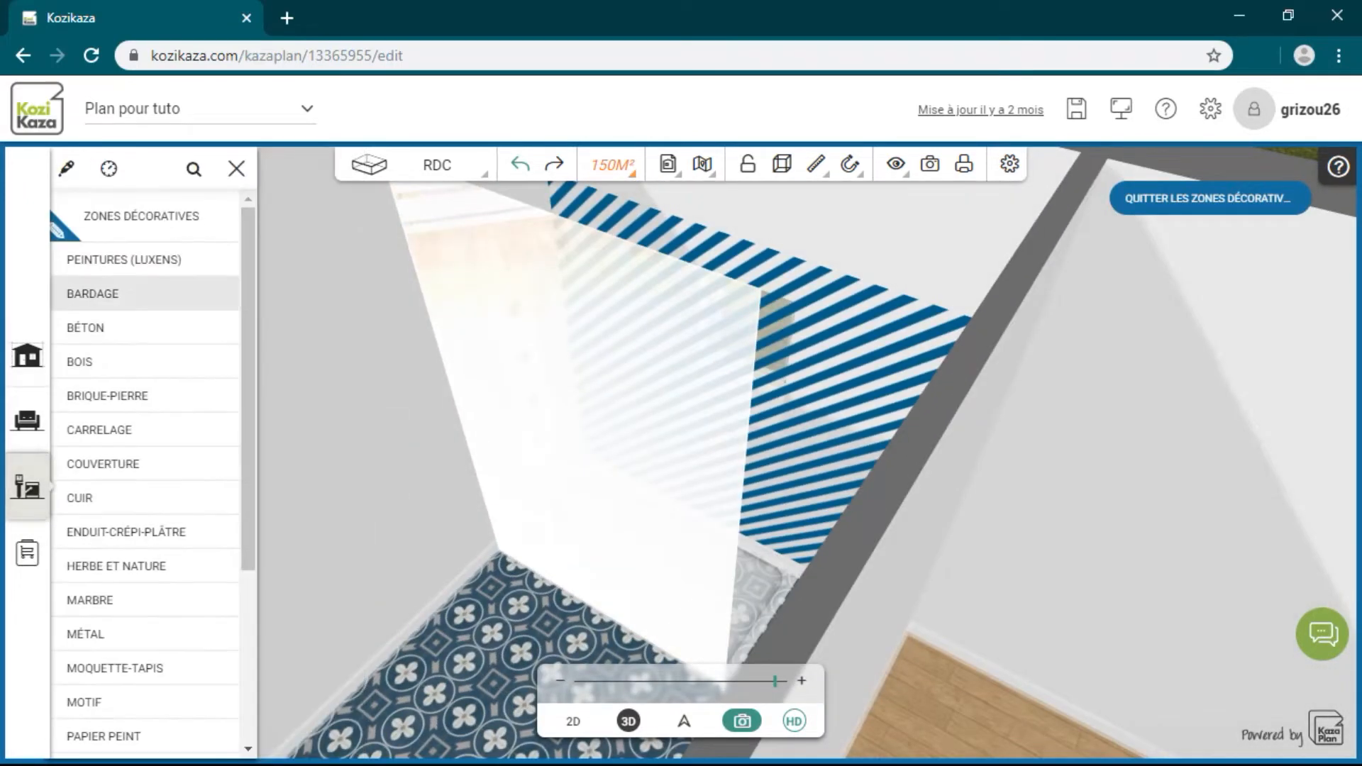
click(99, 429)
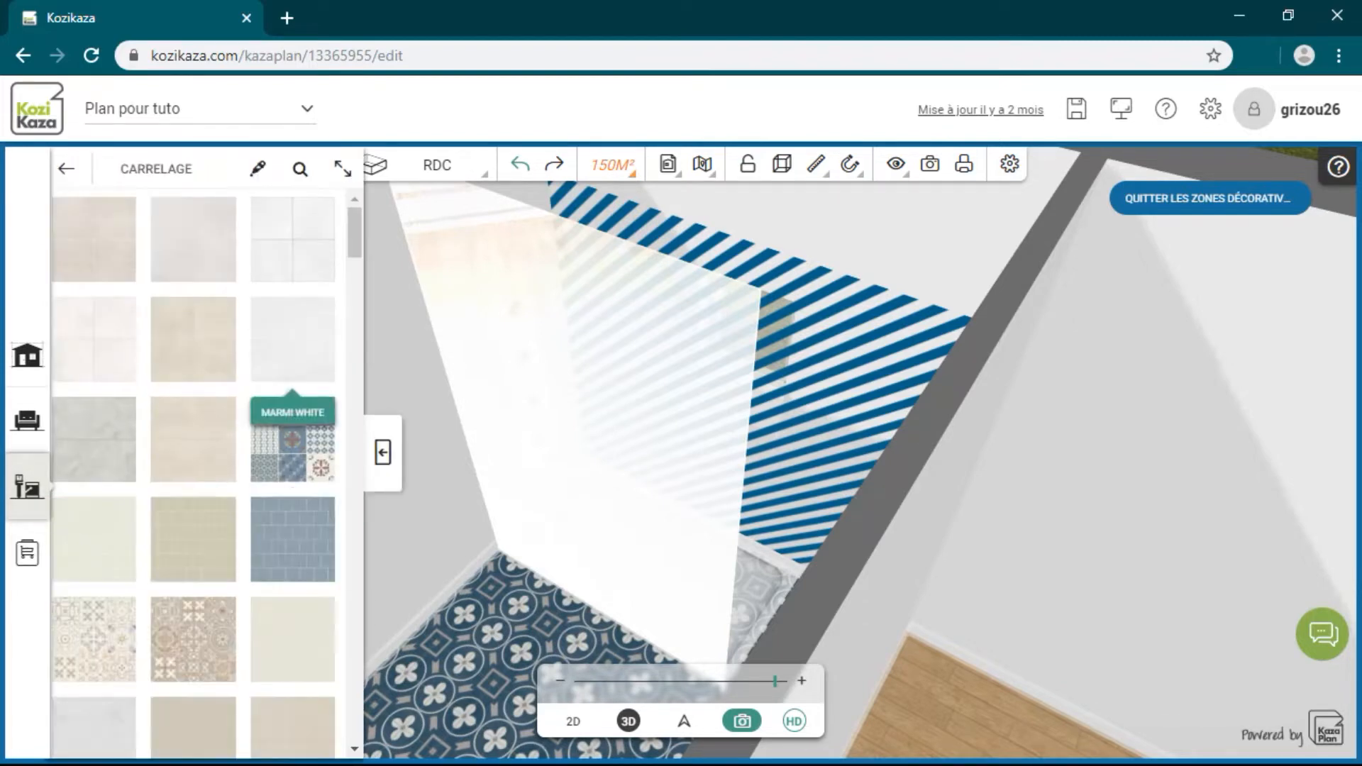
scroll(193, 461, down, 5)
scroll(192, 461, down, 5)
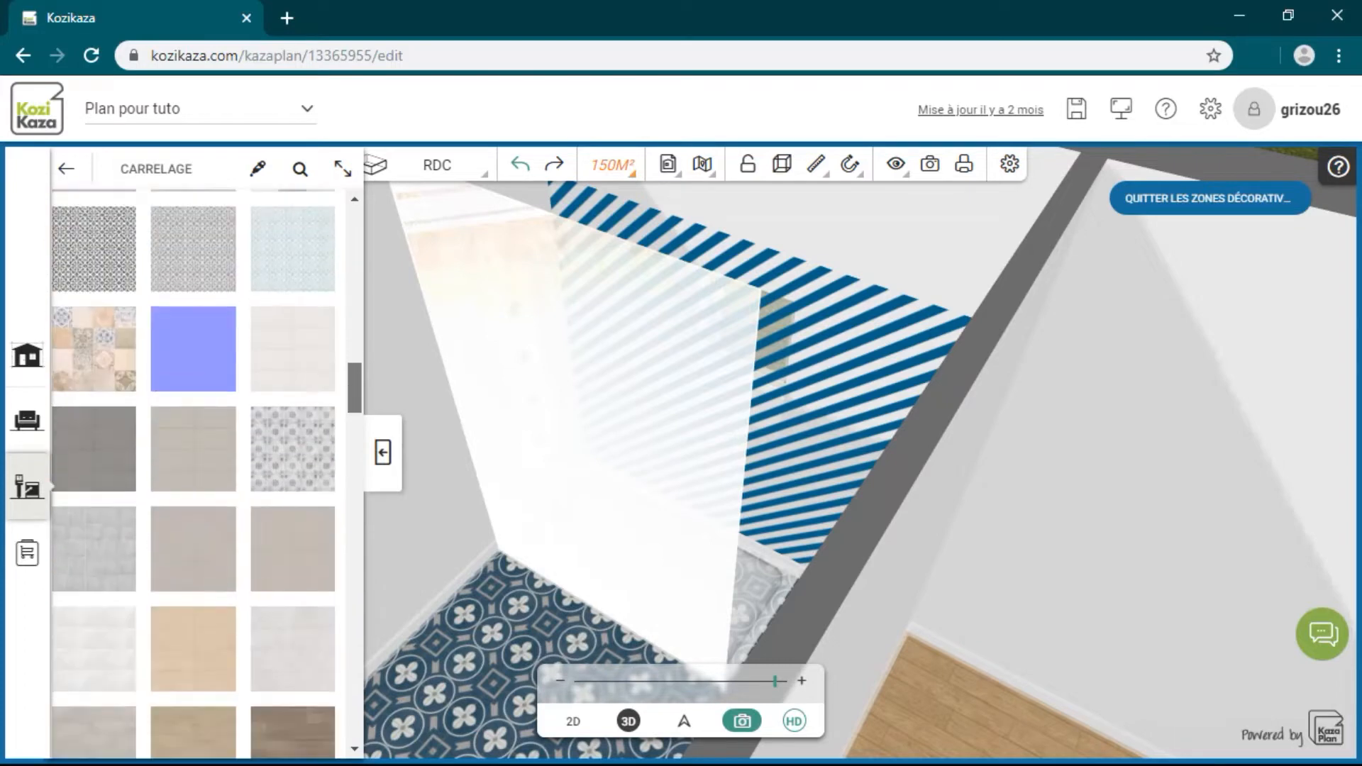
scroll(193, 298, down, 5)
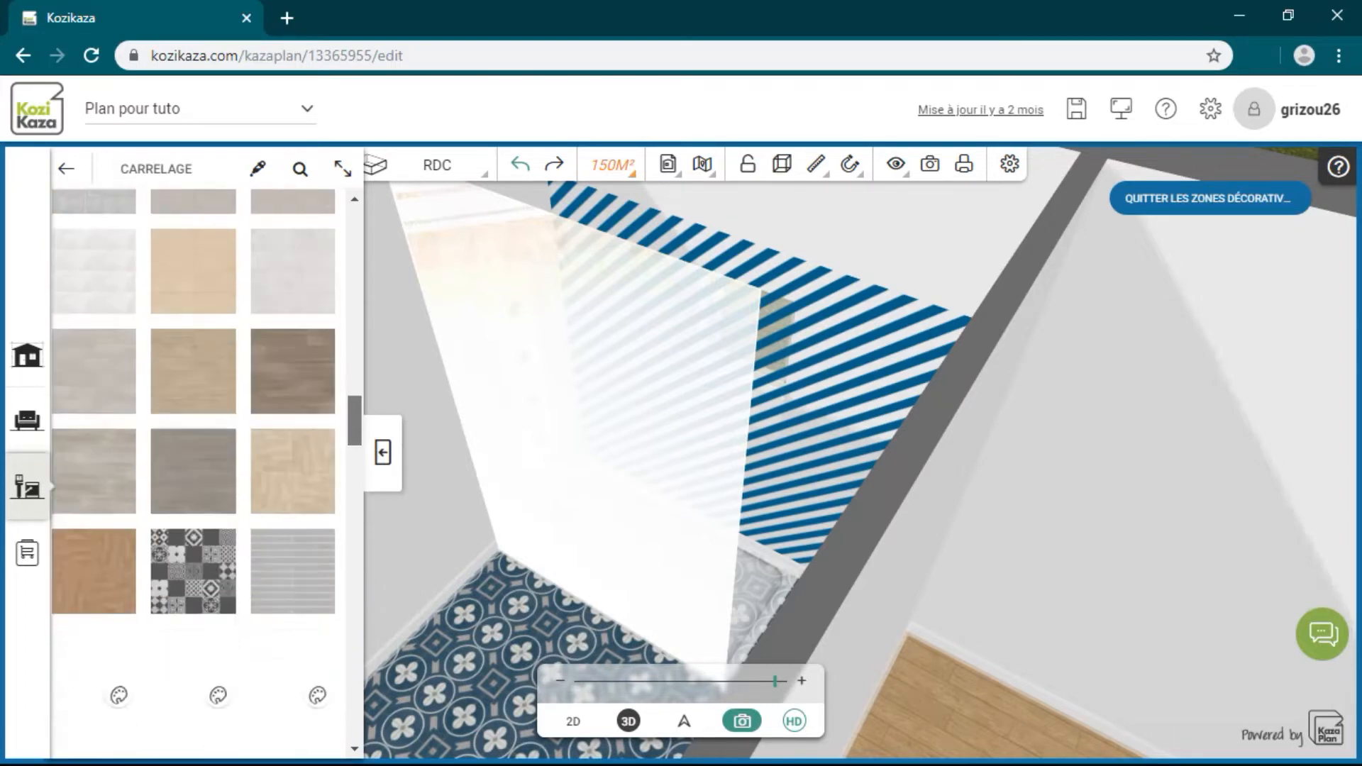
drag(193, 278, 679, 619)
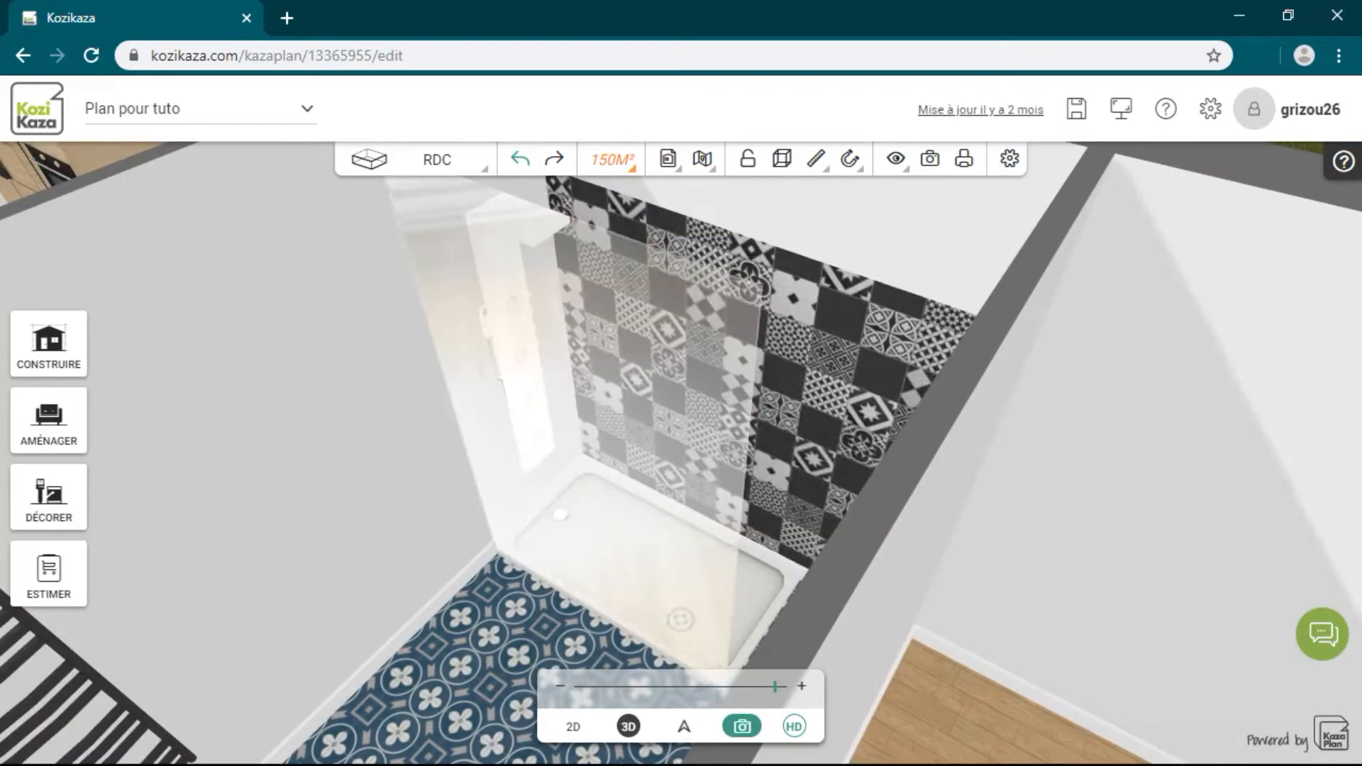
drag(638, 425, 826, 478)
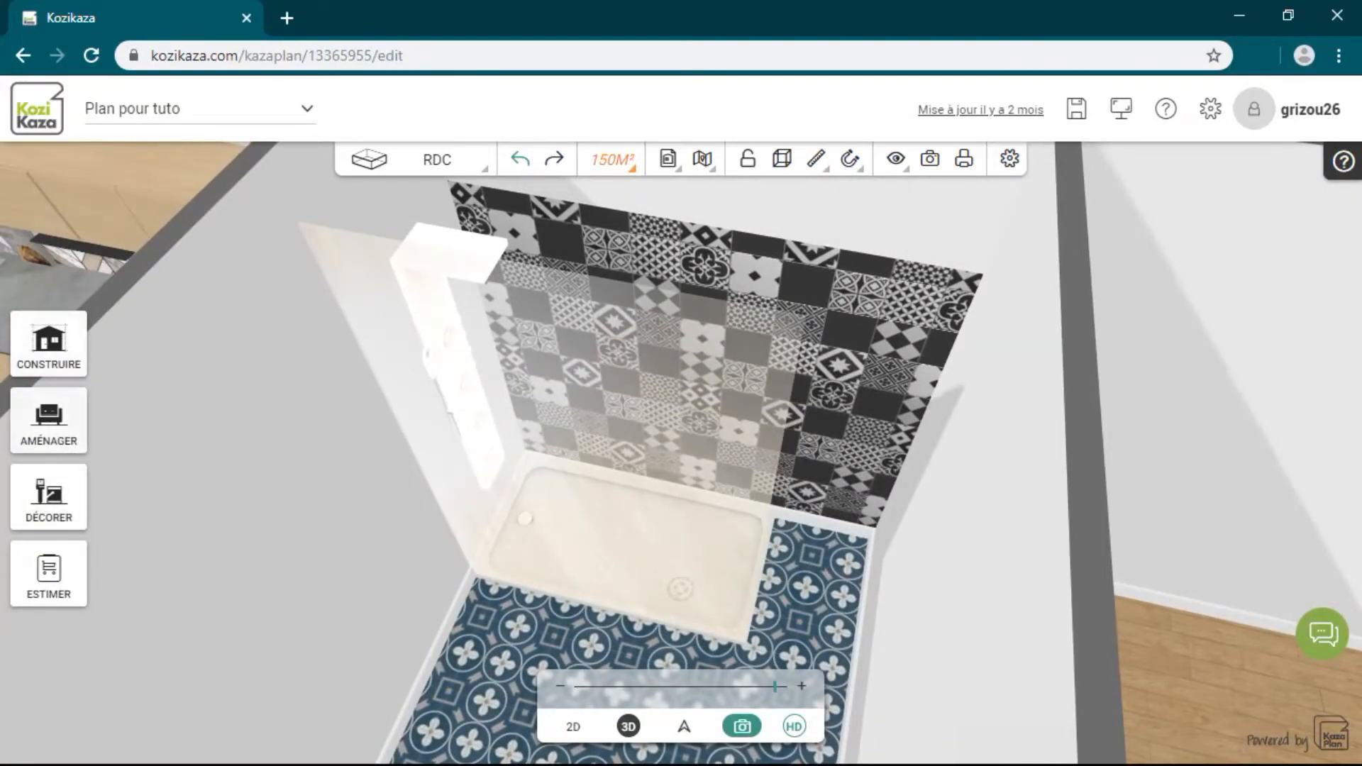
- Add a decorative zone about 78 cm wide and 240 cm high on the side wall behind the shower column
click(49, 497)
click(142, 211)
click(120, 248)
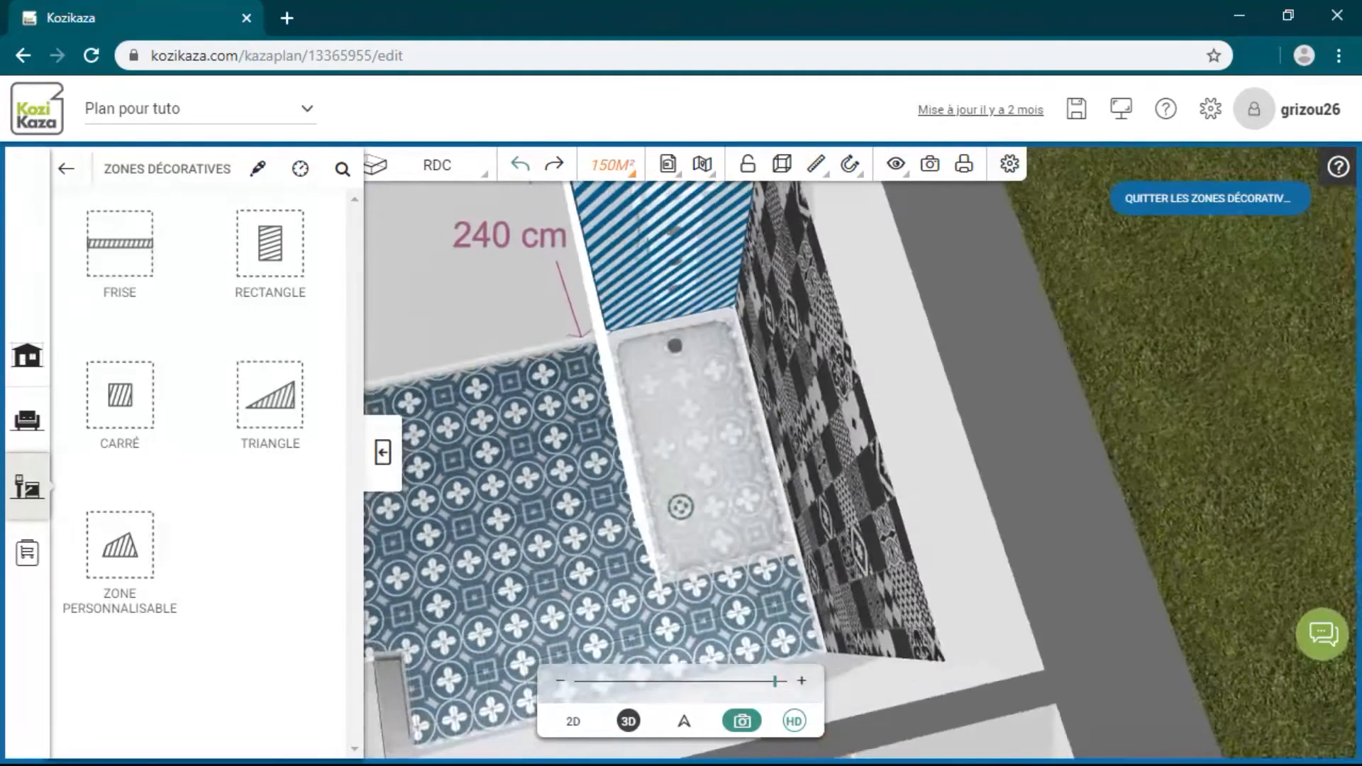
- Lower both upper corners of the shower's side-wall decorative zone to a height of about 216 cm
scroll(681, 454, down, 4)
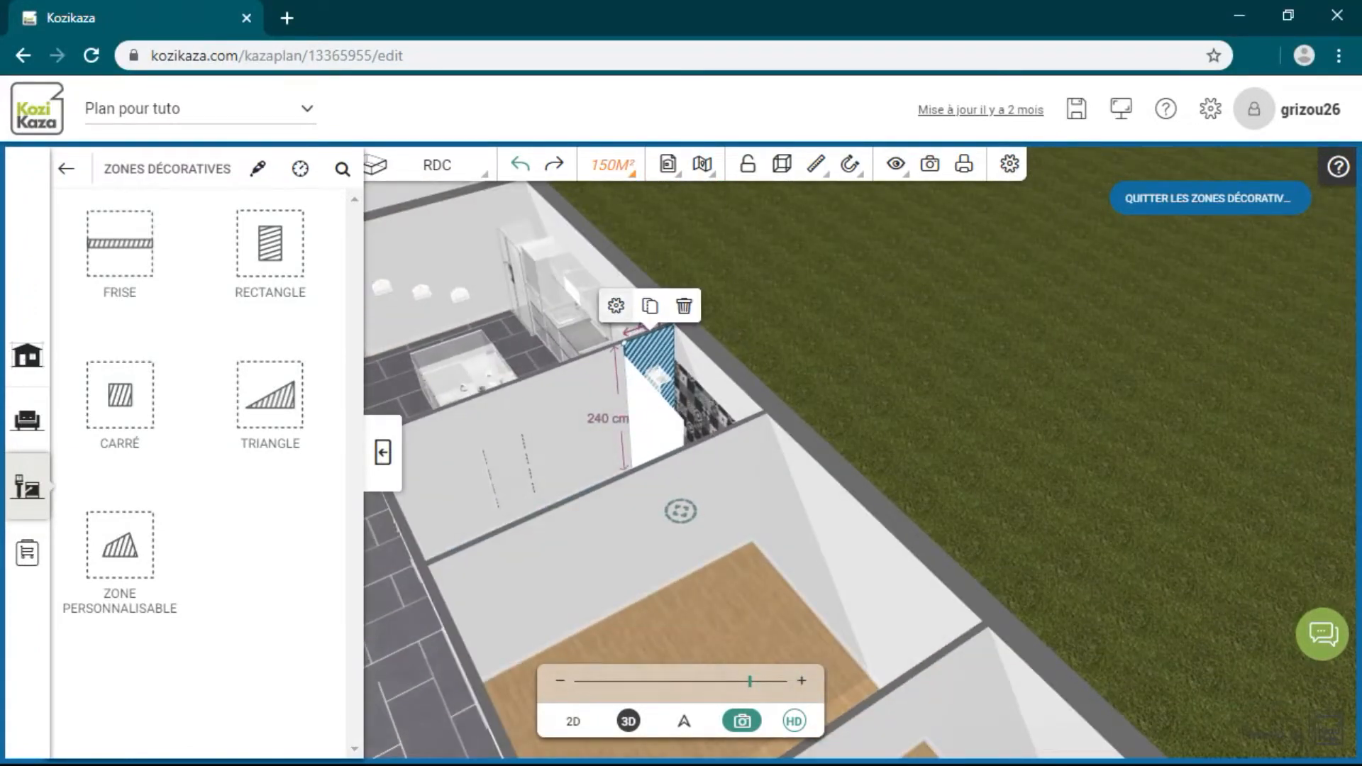
scroll(681, 447, up, 4)
scroll(681, 447, down, 2)
drag(591, 280, 596, 302)
drag(794, 482, 752, 483)
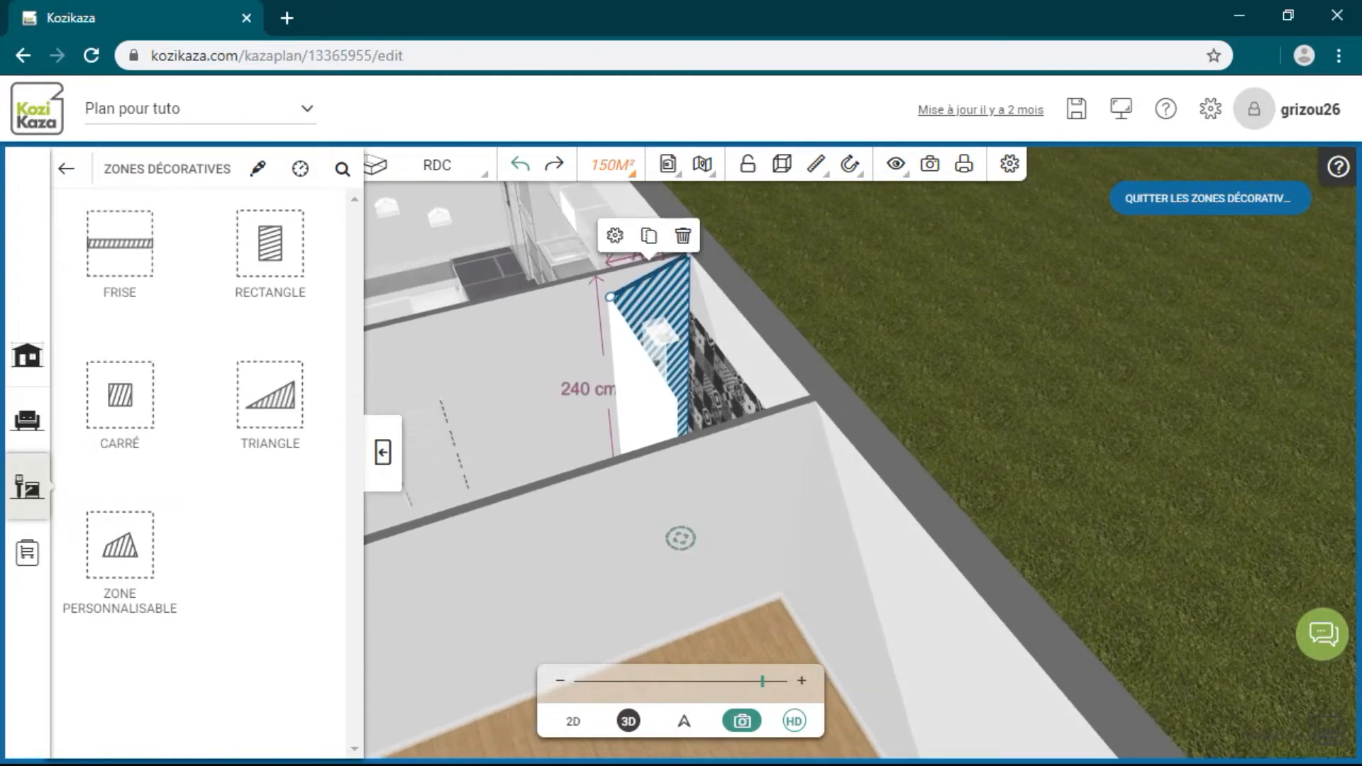
drag(687, 257, 687, 277)
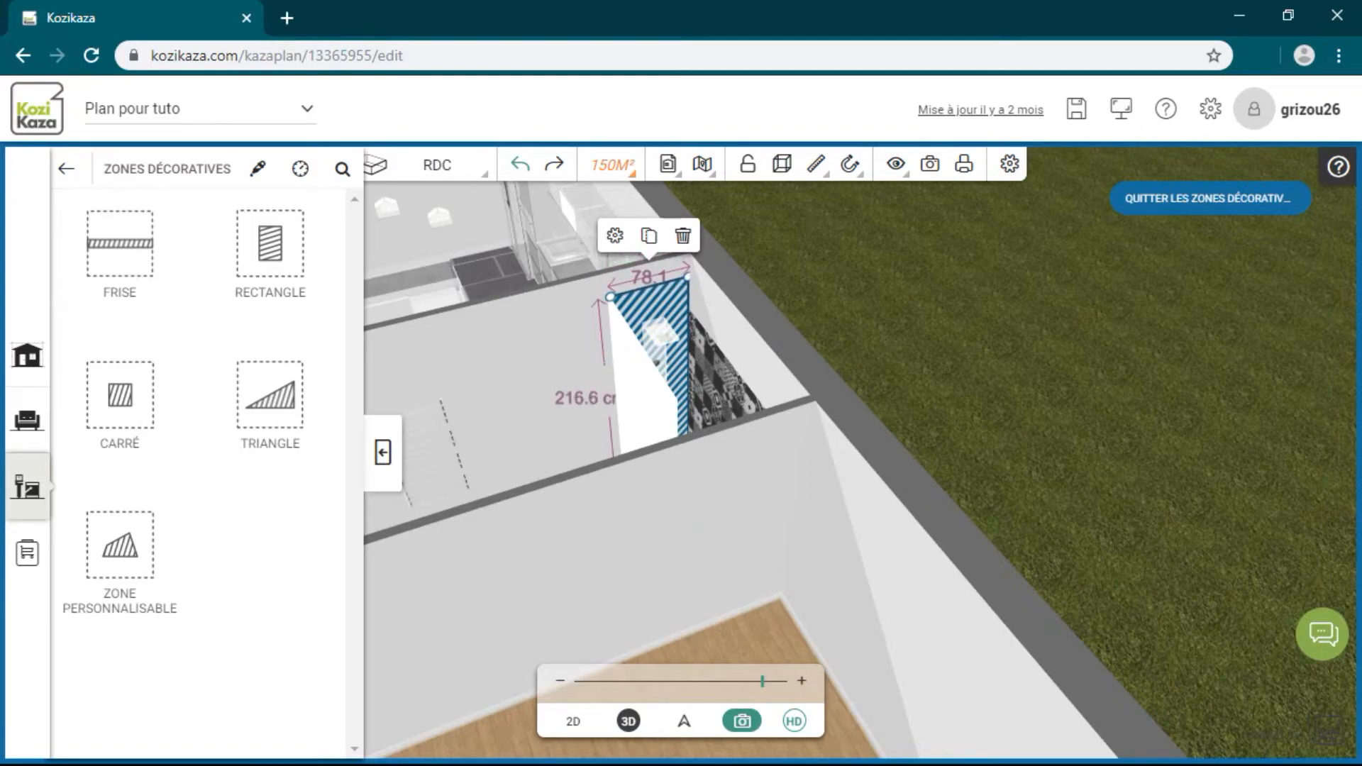
- Raise both upper corners of the tiled back-wall zone, bringing the corner farthest from the shower column to 240 cm
click(681, 537)
mouse_move(681, 537)
mouse_down()
mouse_move(794, 582)
mouse_move(679, 520)
mouse_up()
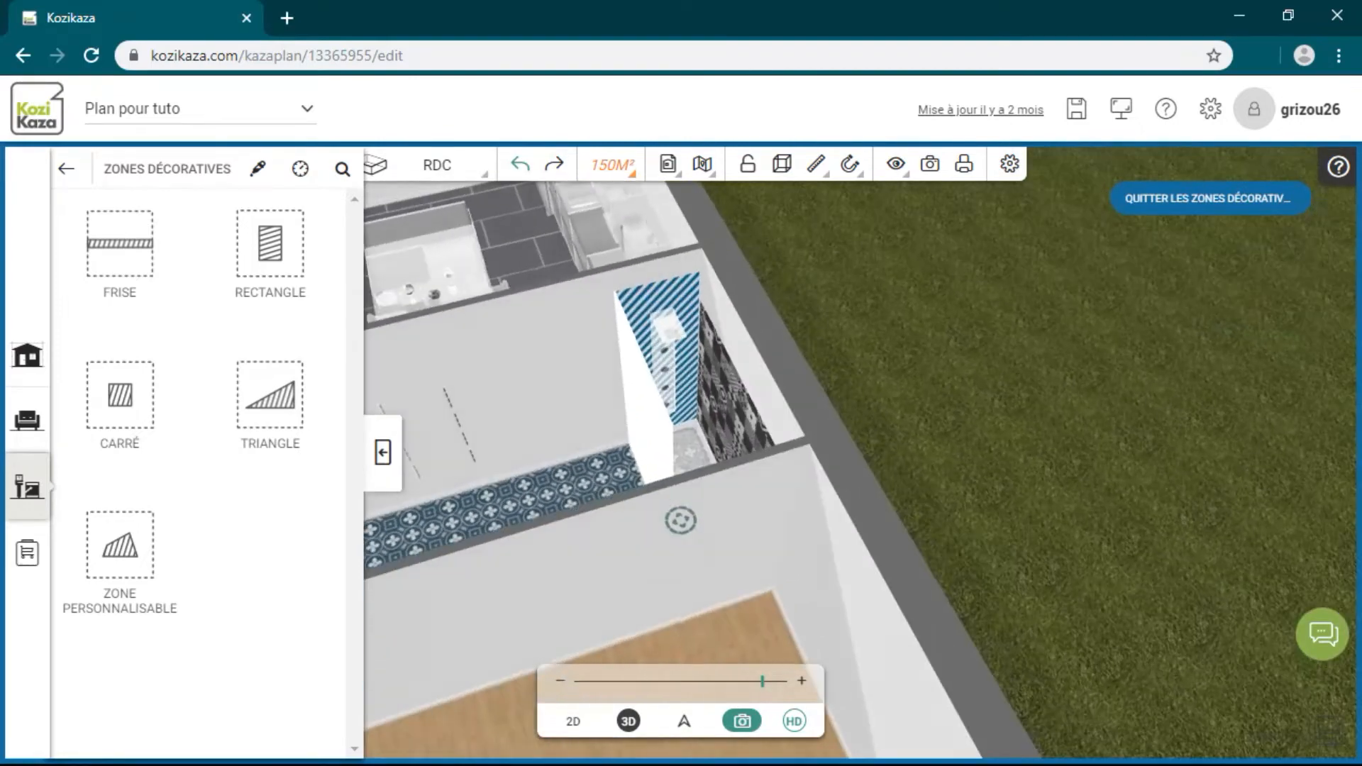
click(731, 406)
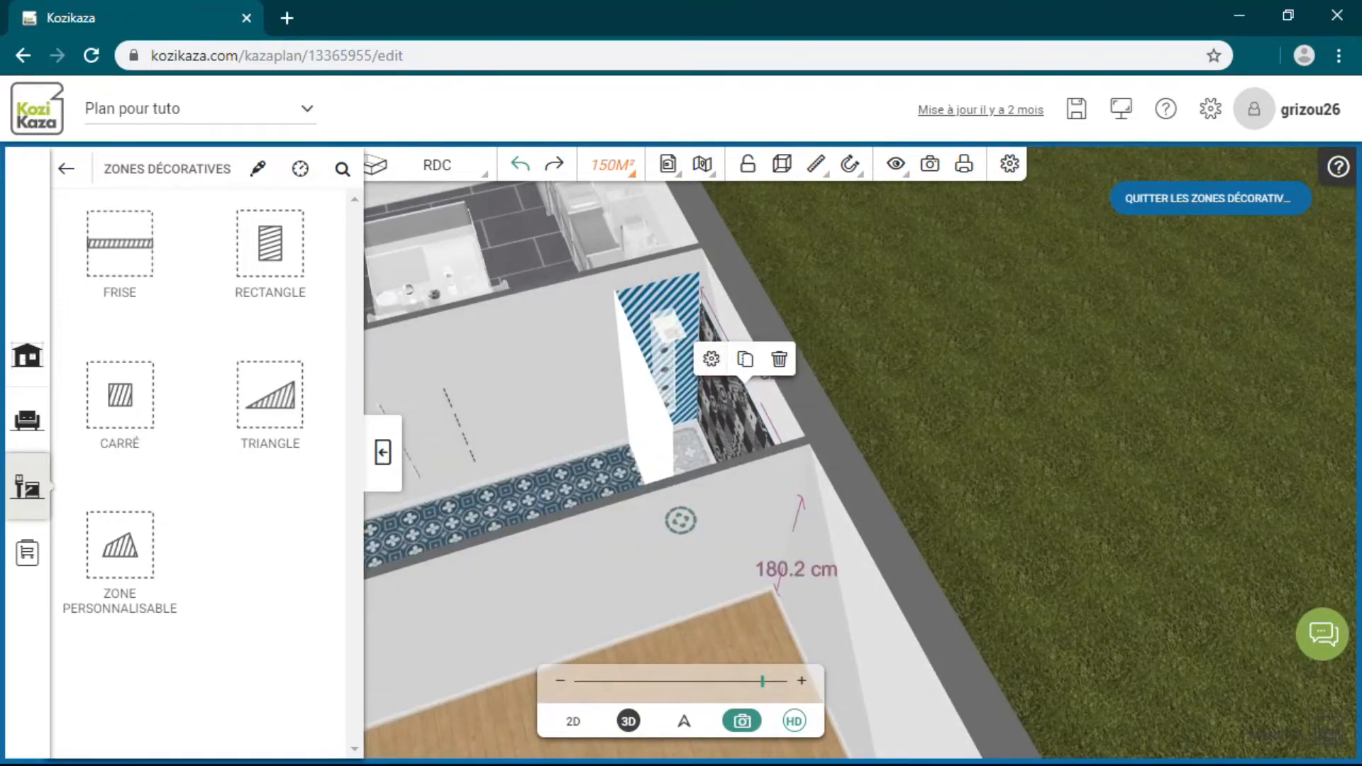
drag(798, 488, 805, 435)
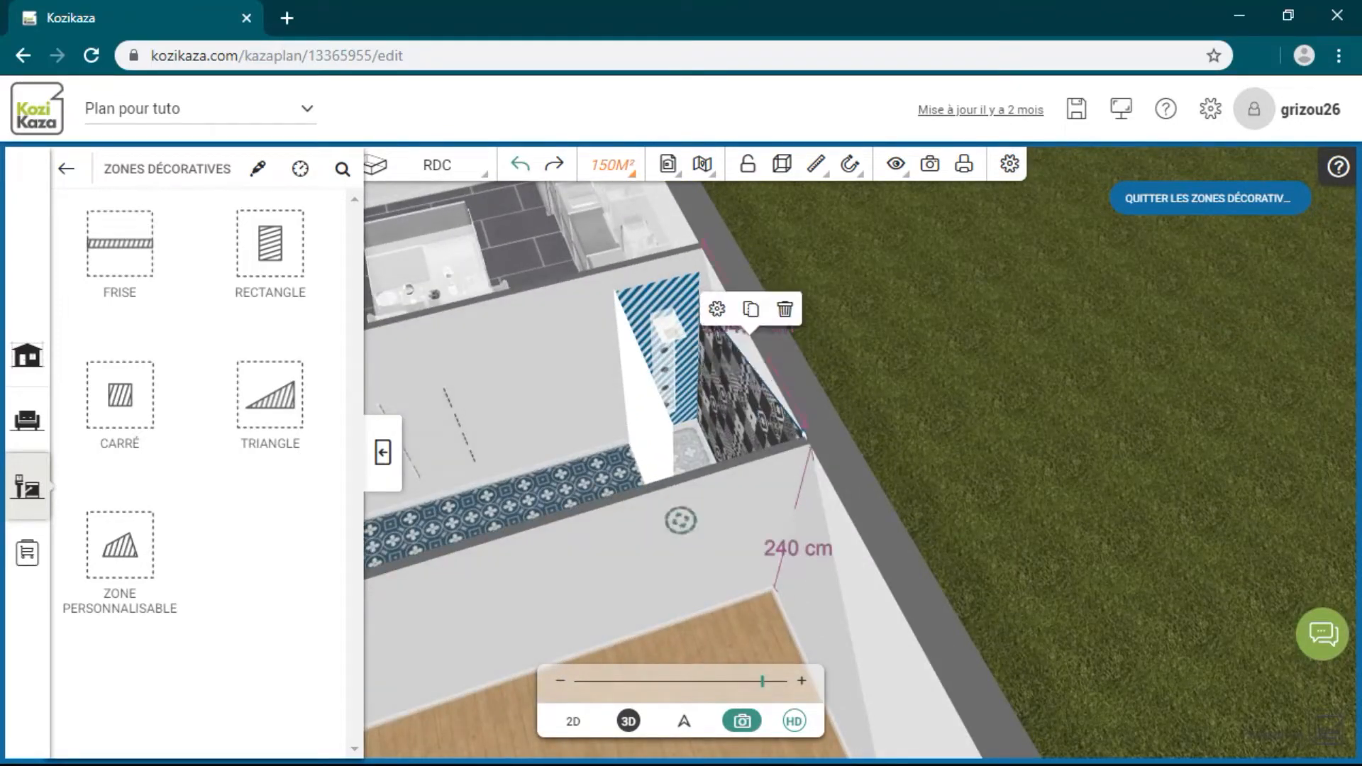
drag(681, 519, 759, 529)
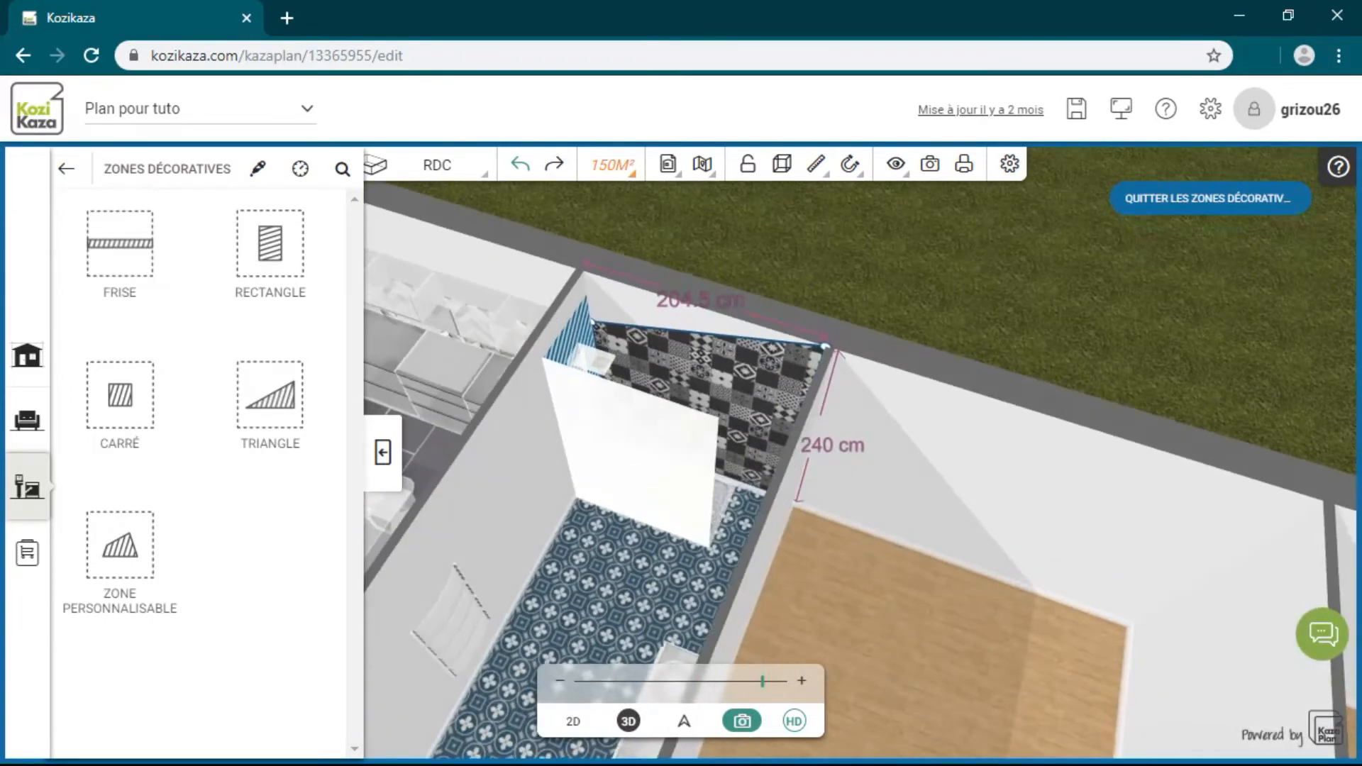
drag(592, 323, 588, 300)
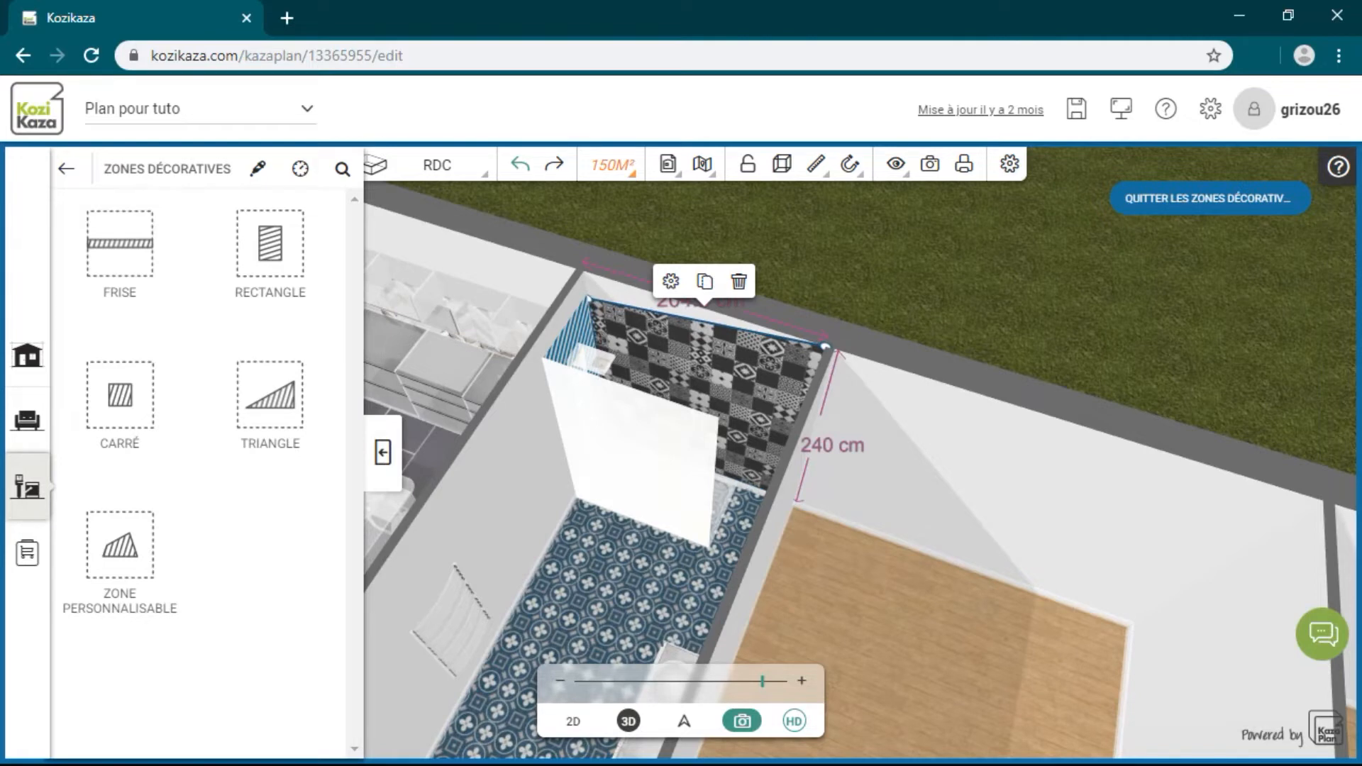
- Lower the upper corner farthest from the shower column on the tiled back-wall zone, and delete that zone
drag(824, 346, 813, 370)
mouse_move(887, 453)
mouse_down()
mouse_move(930, 432)
mouse_move(950, 369)
mouse_move(940, 411)
mouse_move(897, 454)
mouse_up()
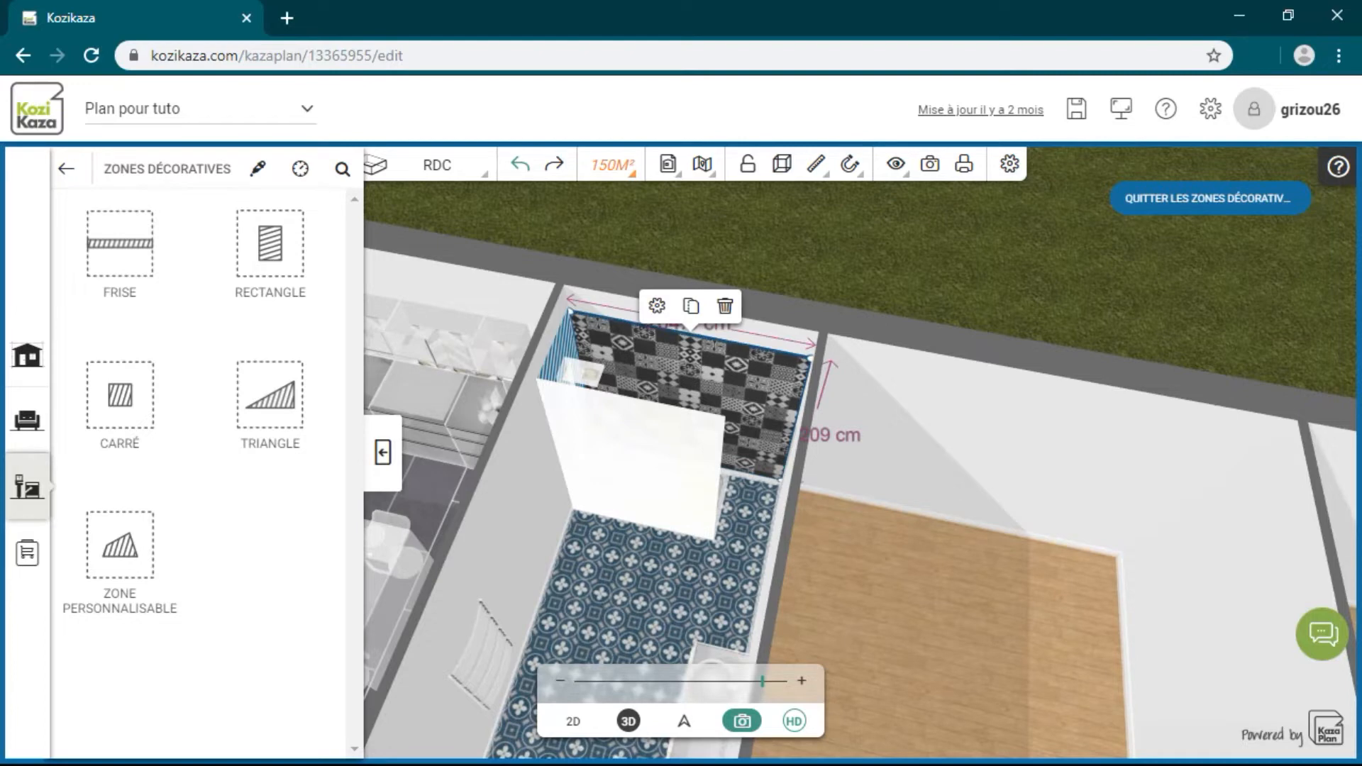
drag(810, 359, 801, 397)
click(725, 305)
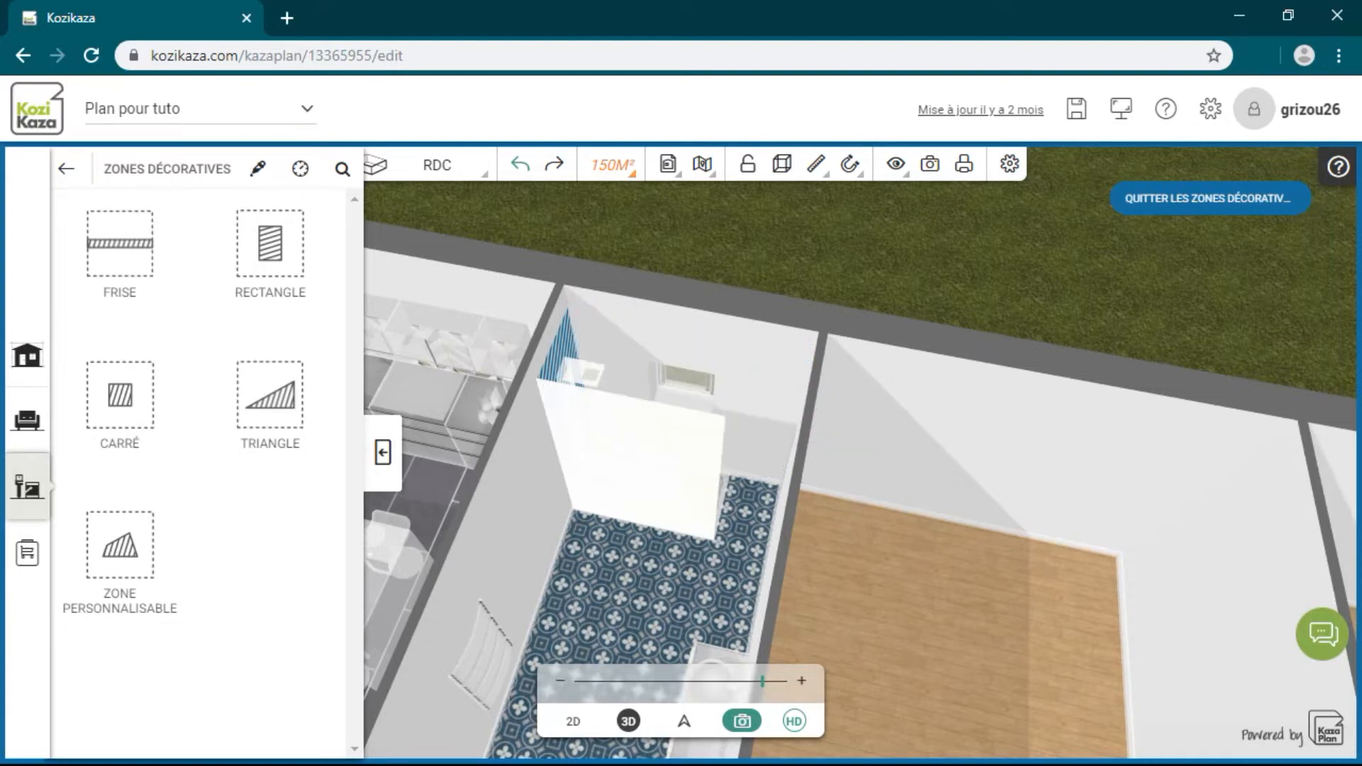
- Try raising the side-wall zone's upper corner to 240 cm, and undo the recent resizing and deletion of both shower zones
click(561, 347)
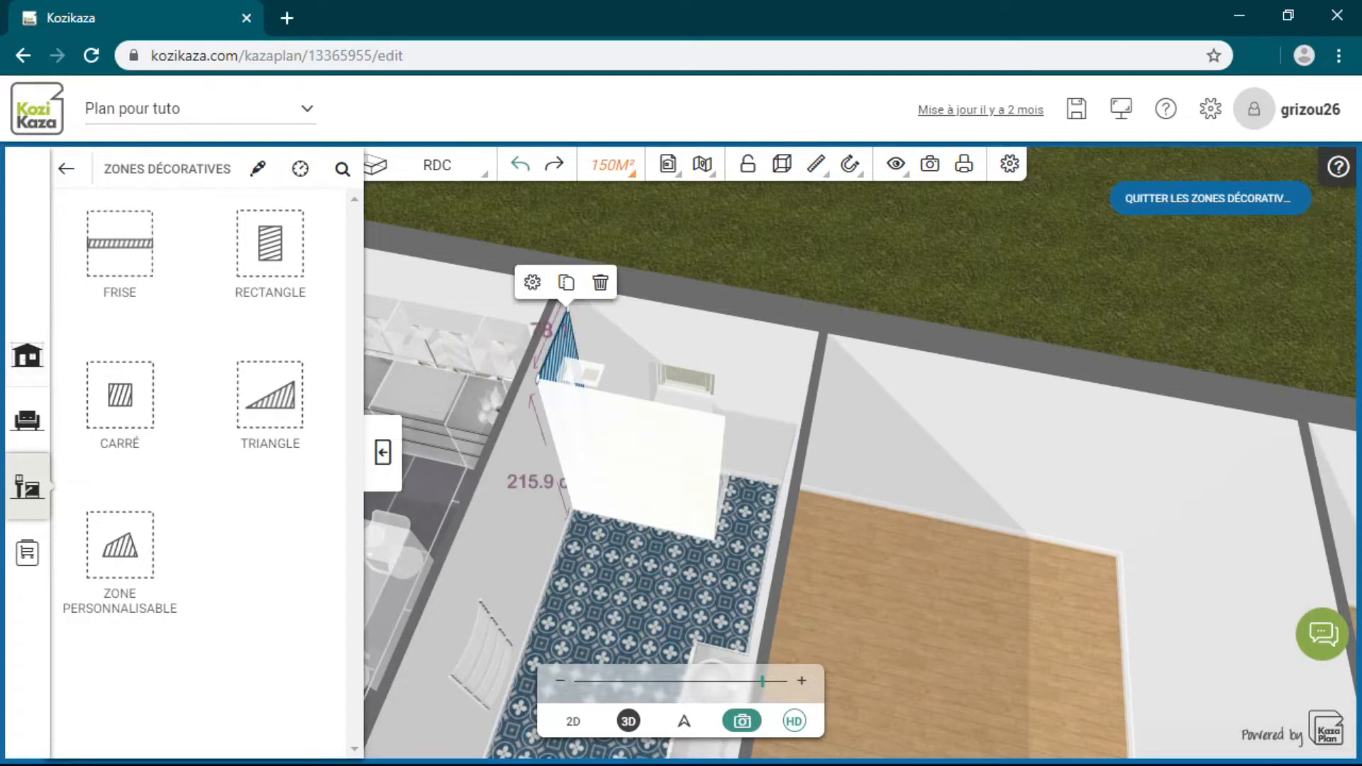
drag(567, 310, 563, 289)
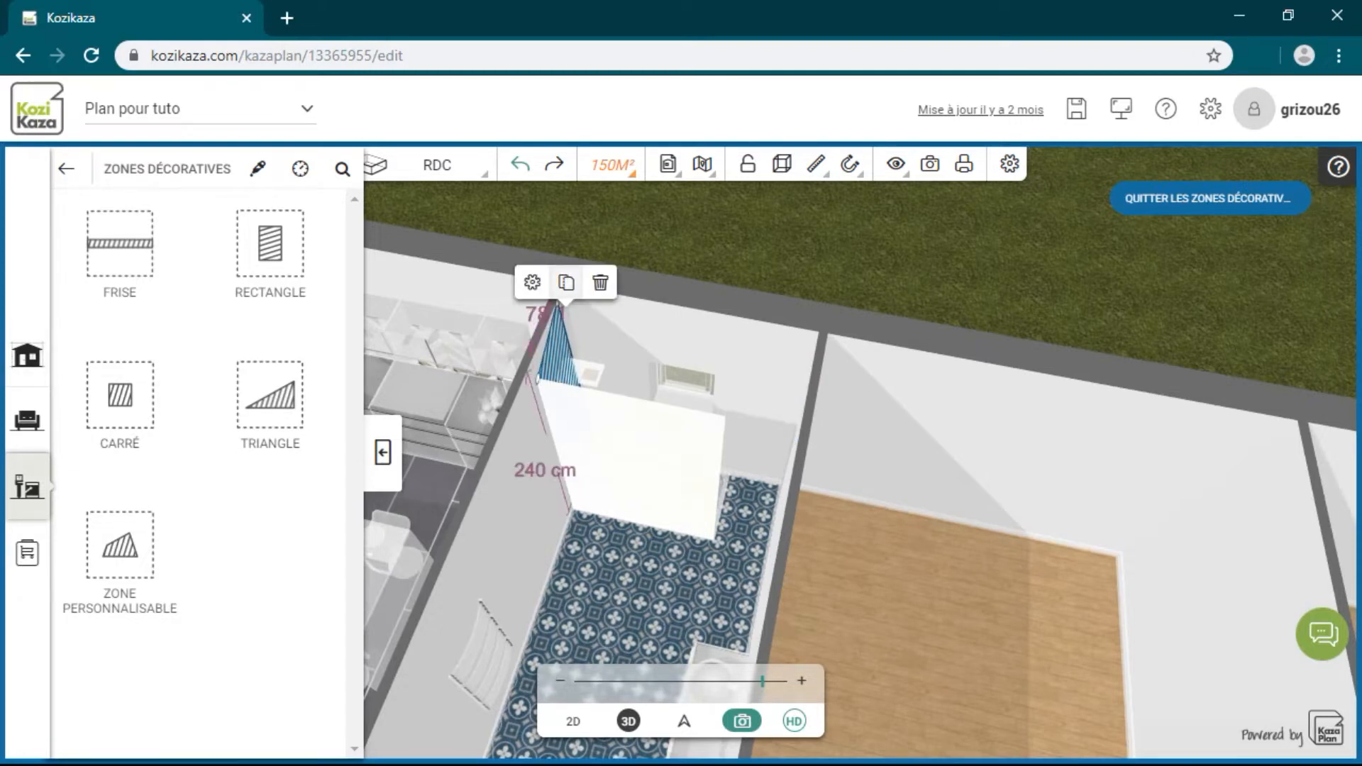
click(520, 165)
click(520, 164)
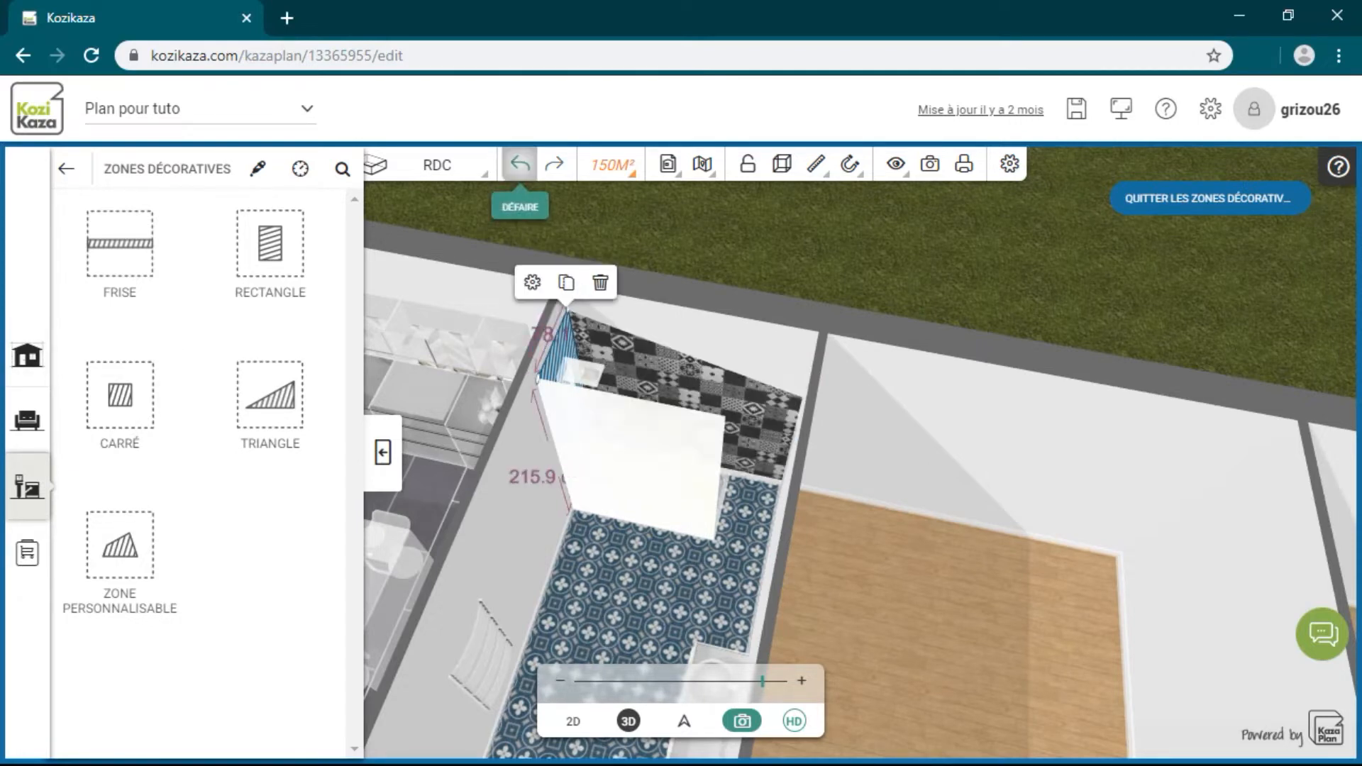
click(520, 165)
click(520, 165)
click(520, 164)
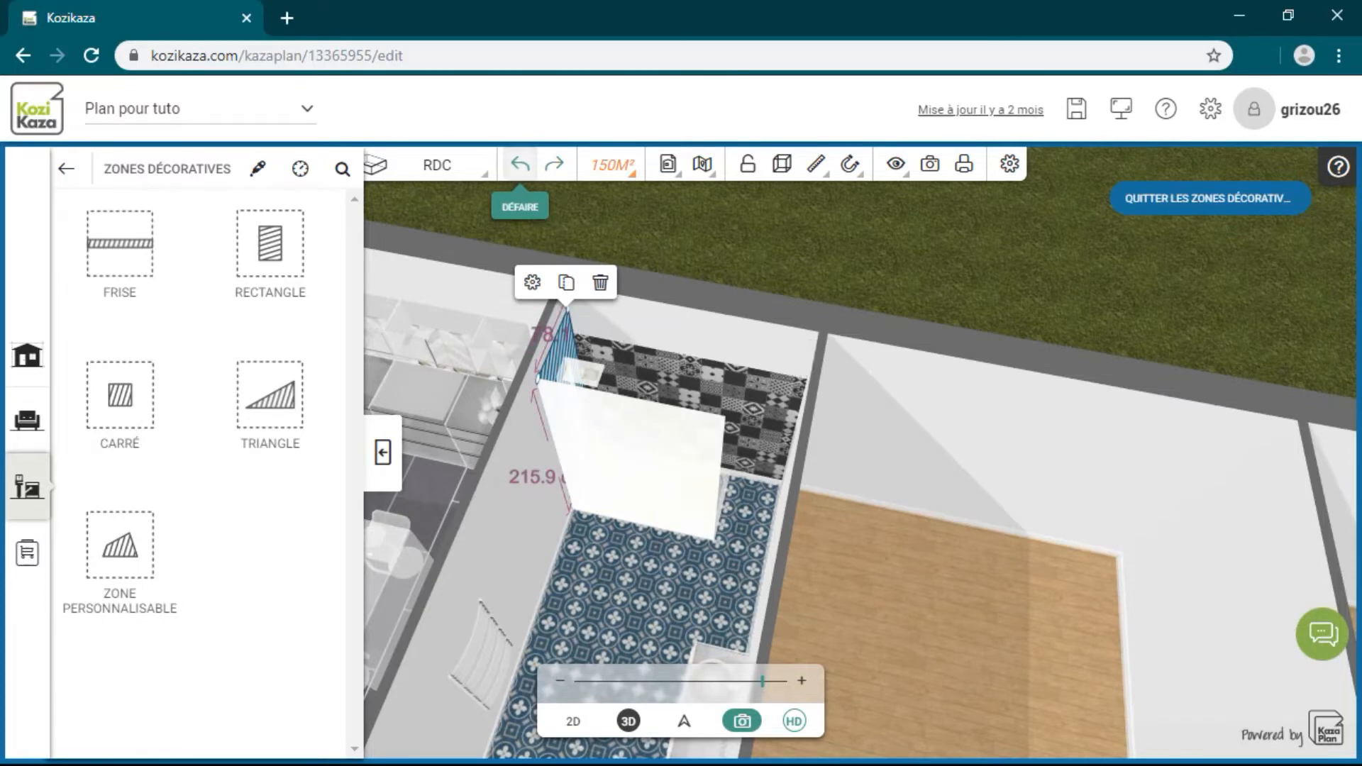
click(520, 164)
click(520, 165)
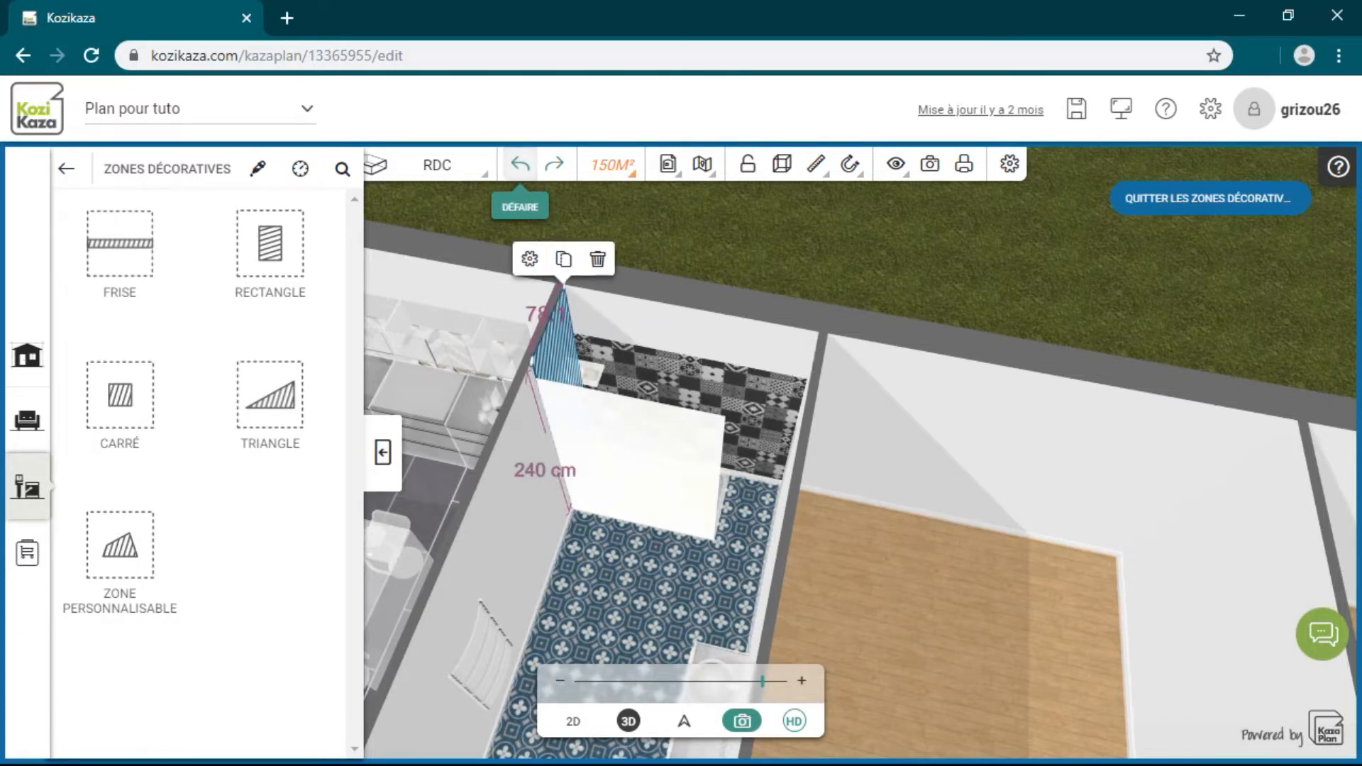
- Delete the tiled decorative zone from the wall behind the shower
click(686, 377)
click(724, 328)
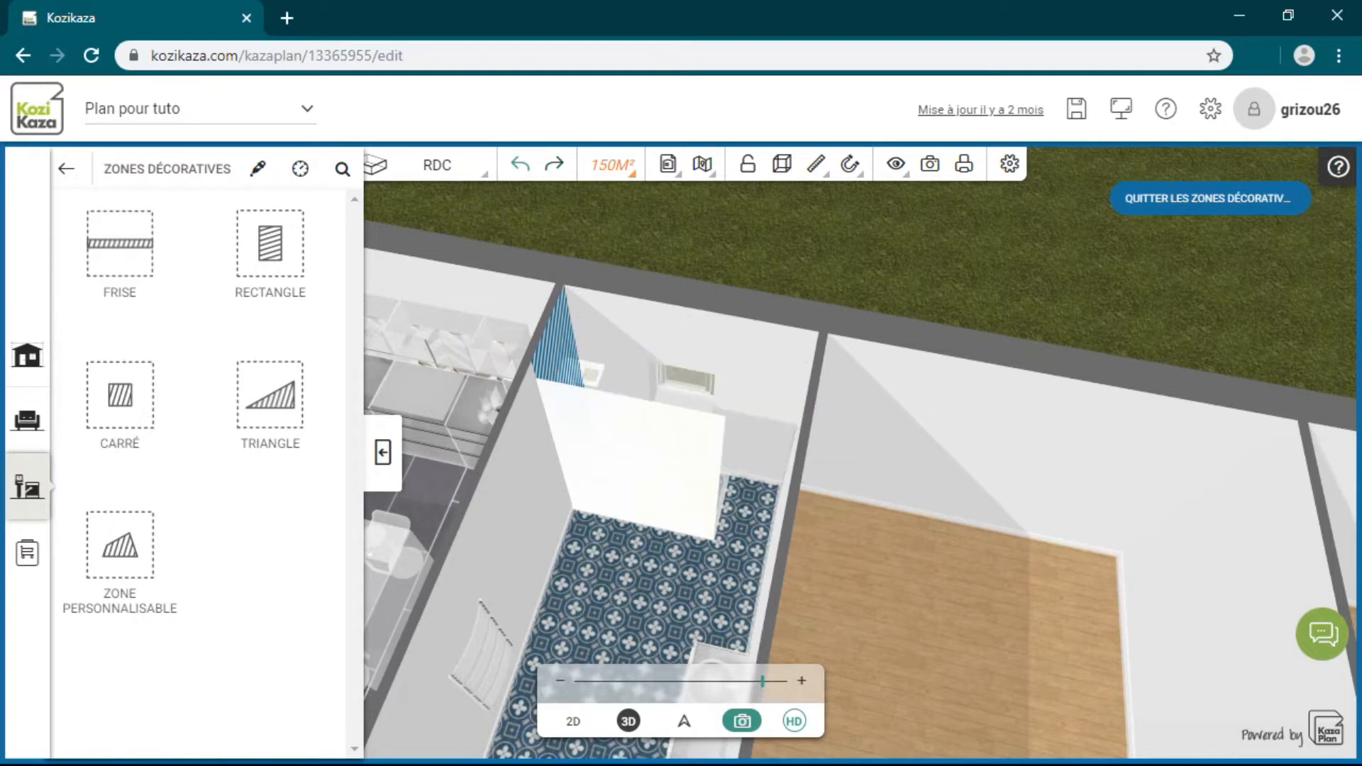
click(27, 420)
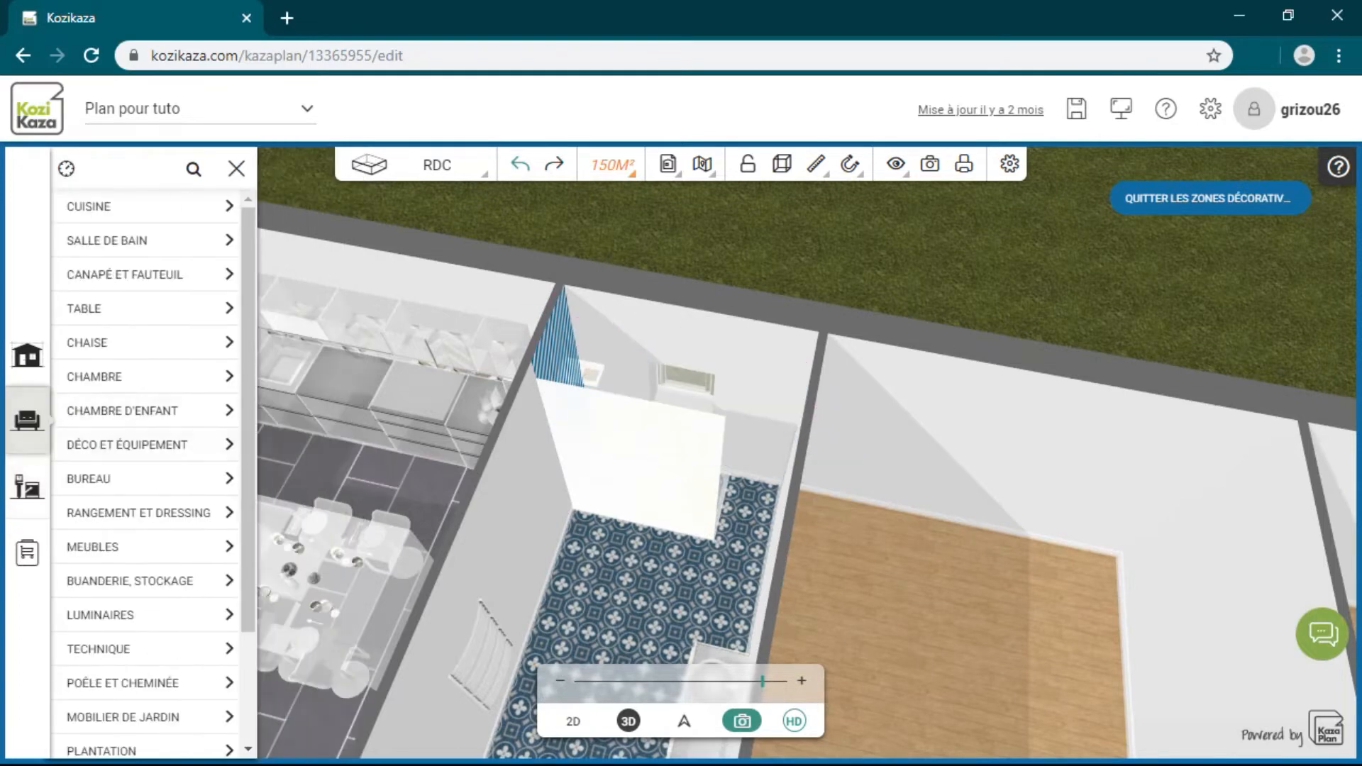
- Cover the whole wall behind the shower and the side-wall decorative zone with the black-and-white patchwork patterned tile
click(27, 487)
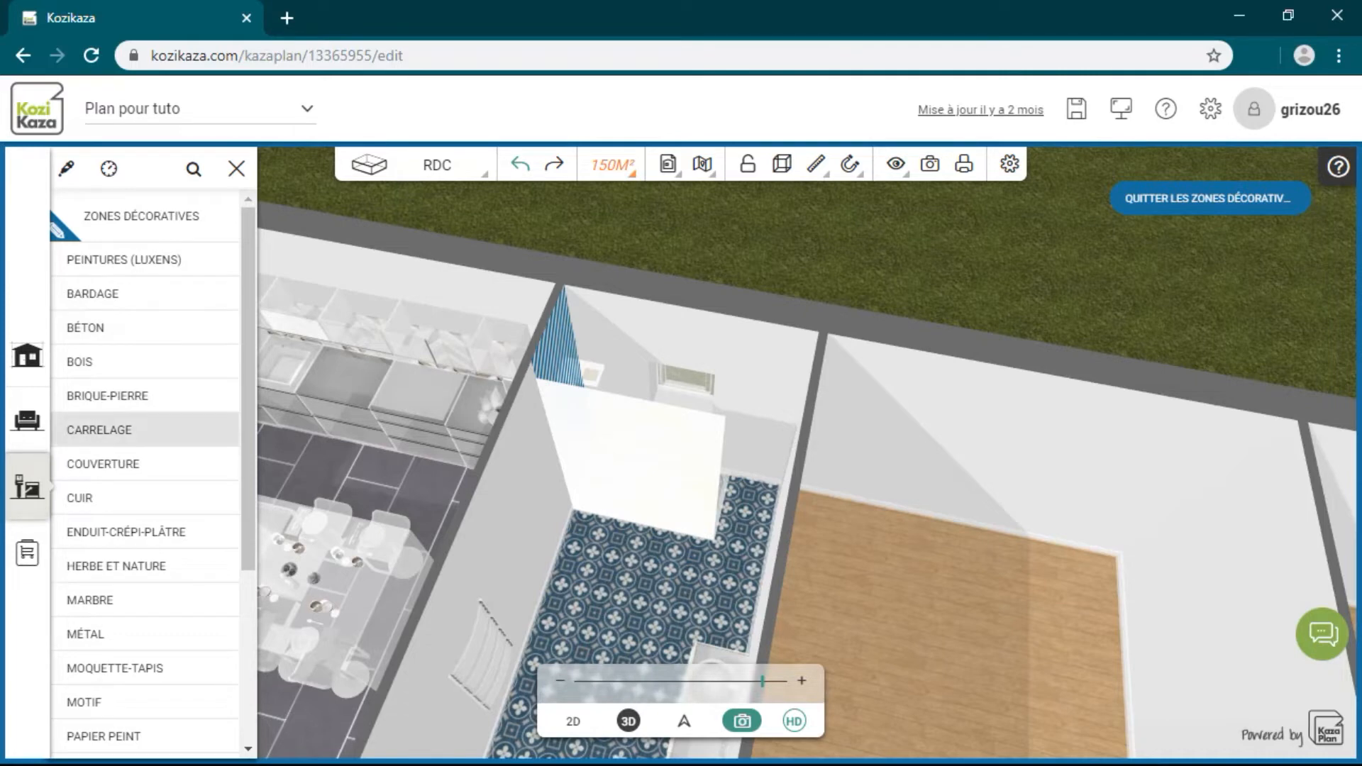
click(99, 429)
scroll(191, 426, down, 3)
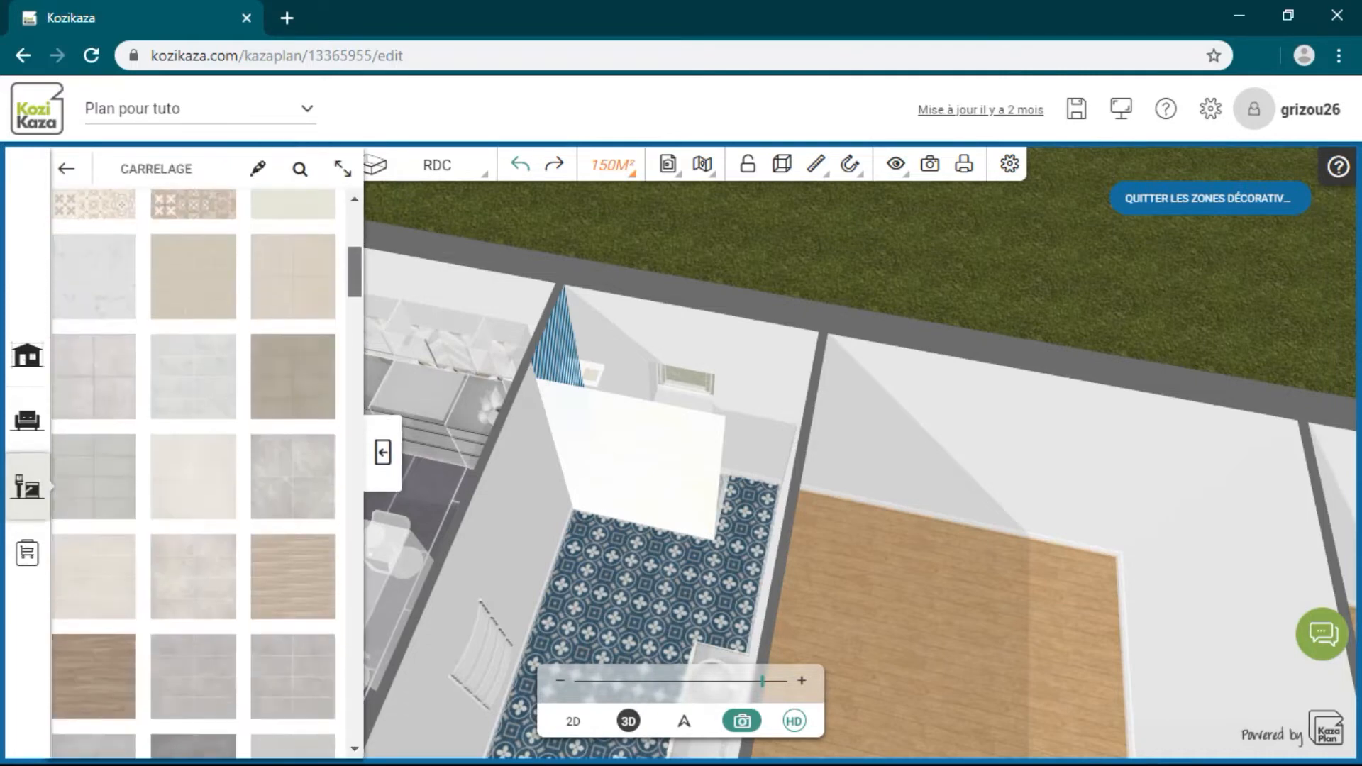
scroll(192, 468, down, 10)
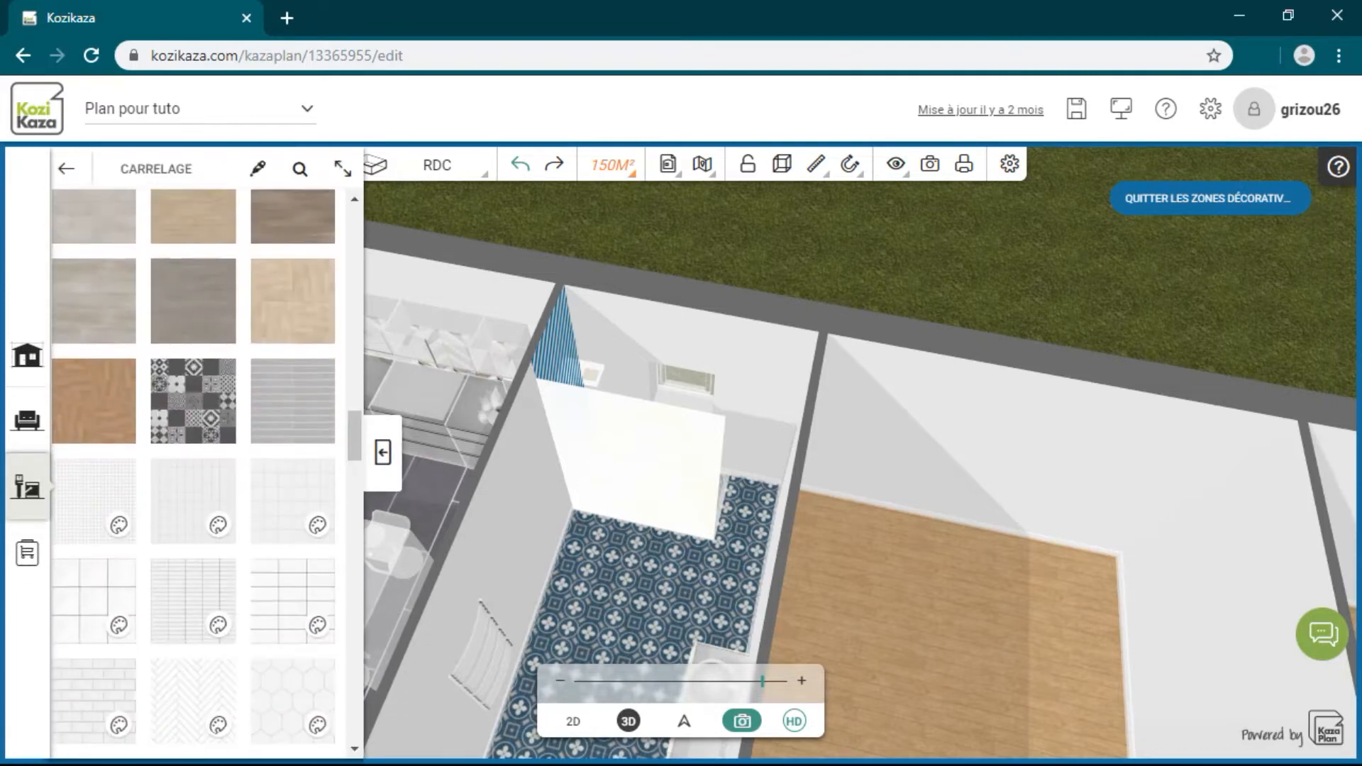
click(193, 402)
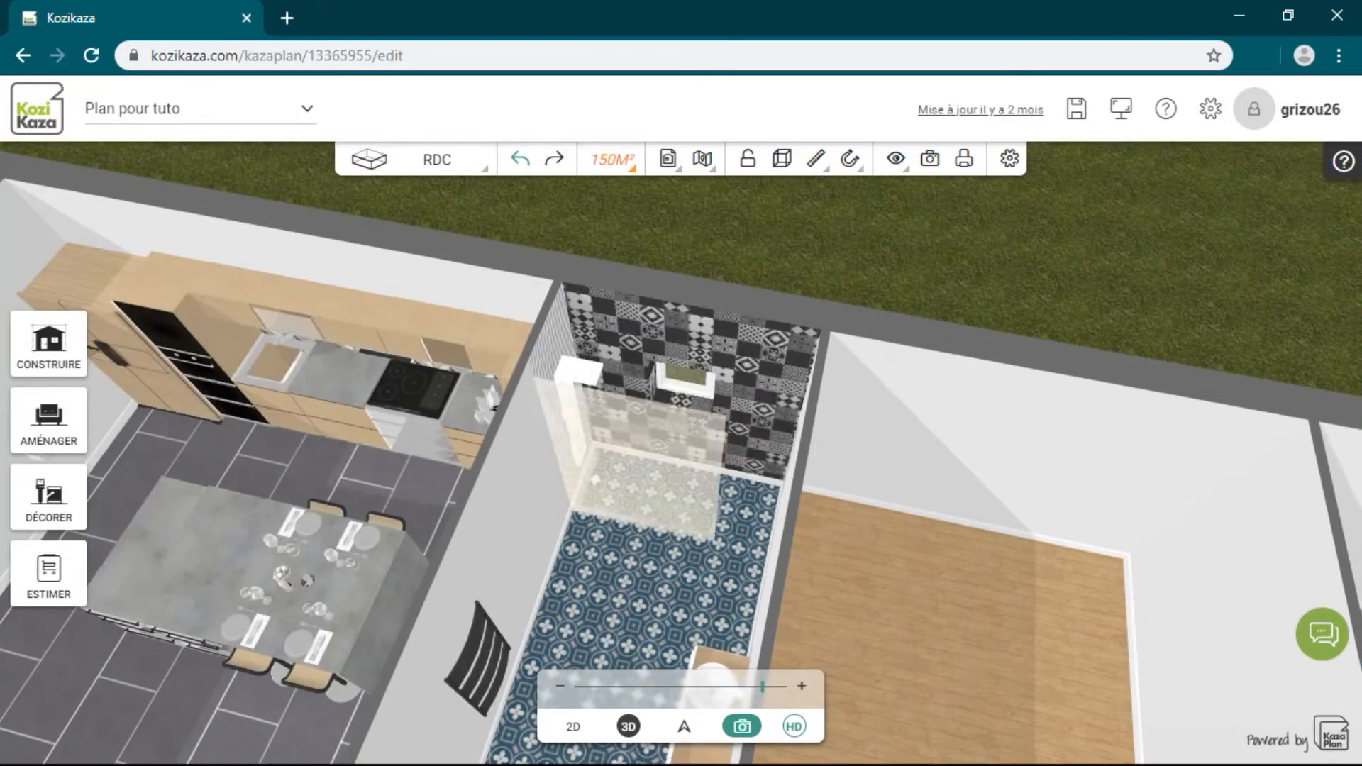
mouse_move(780, 454)
mouse_down()
mouse_move(639, 447)
mouse_move(631, 426)
mouse_move(802, 419)
mouse_move(823, 355)
mouse_move(659, 404)
mouse_move(844, 432)
mouse_move(794, 355)
mouse_move(624, 362)
mouse_move(702, 418)
mouse_move(795, 418)
mouse_up()
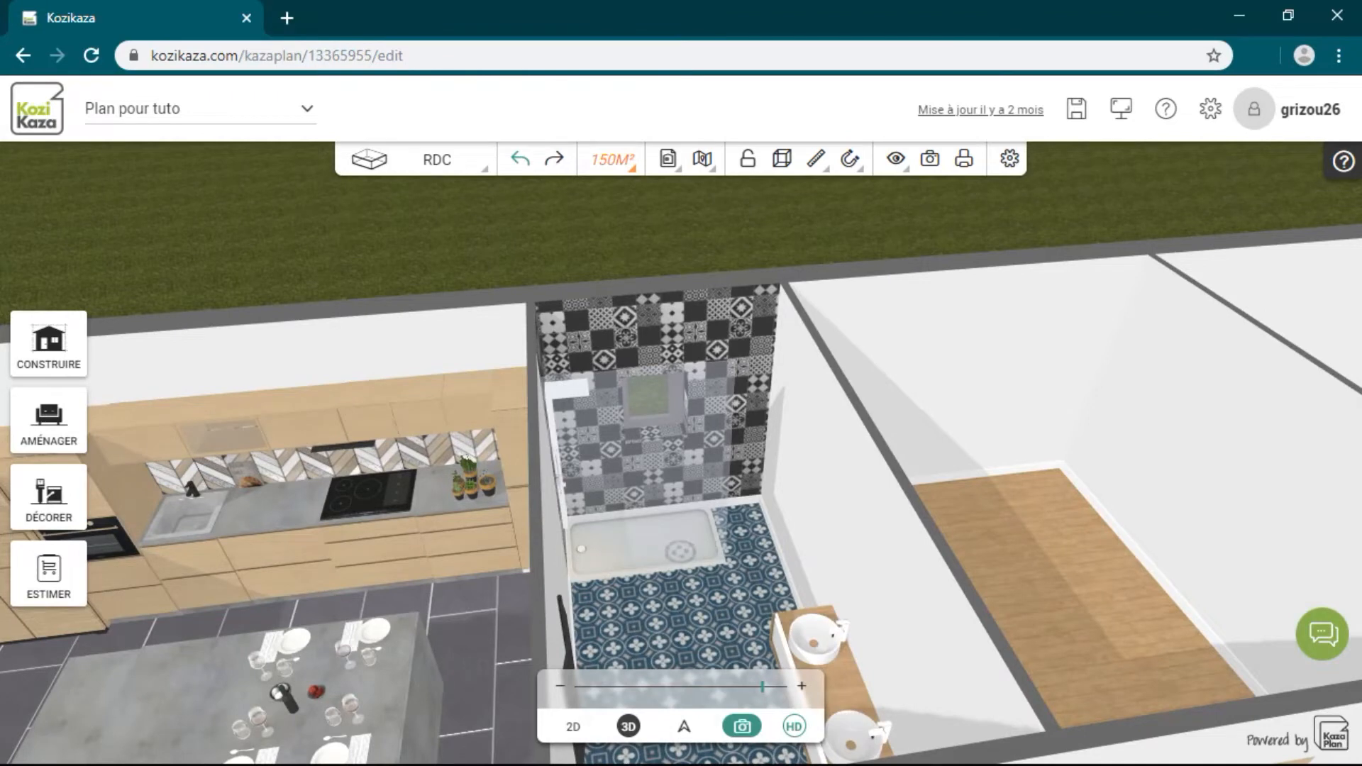
- Cover the bathroom's skirting boards with the same black-and-white patterned tile, and inspect the room from several angles
click(48, 496)
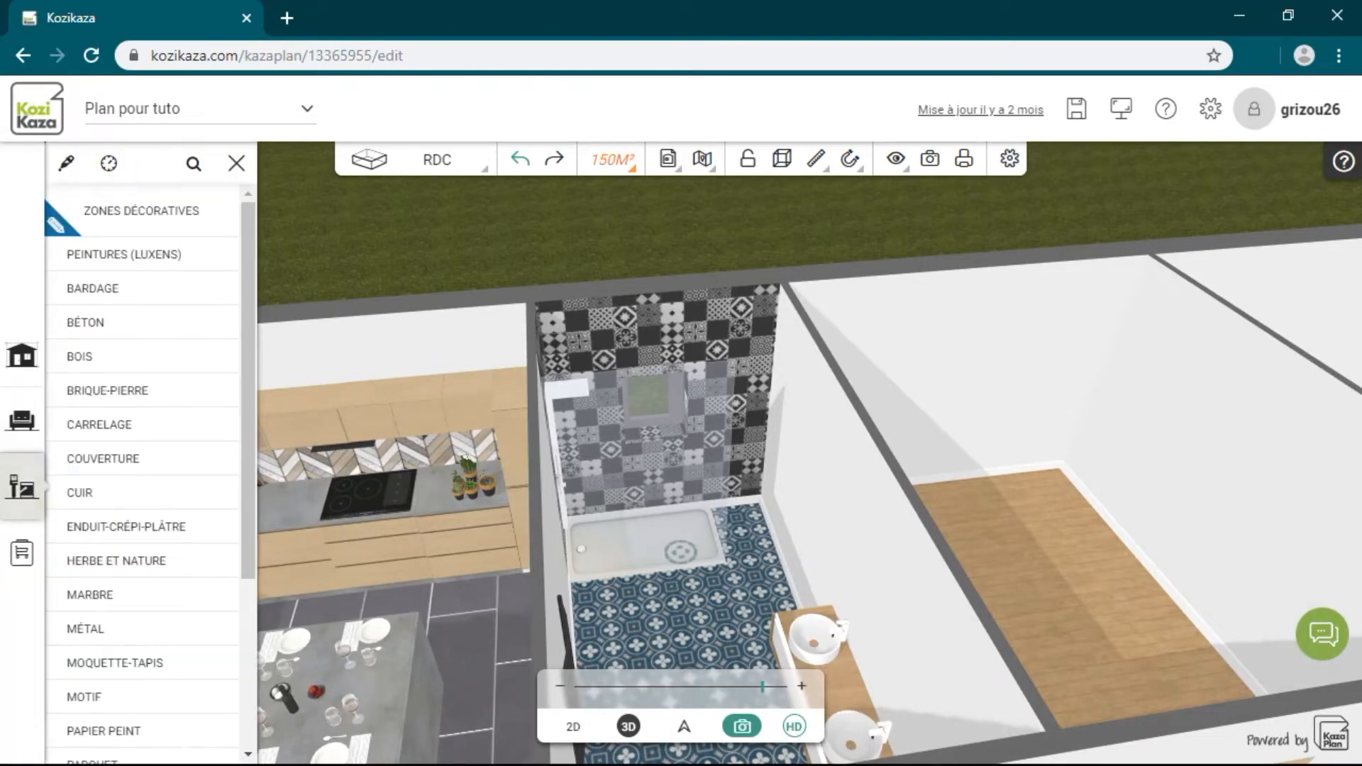
mouse_move(859, 425)
mouse_down()
mouse_move(745, 418)
mouse_move(782, 406)
mouse_up()
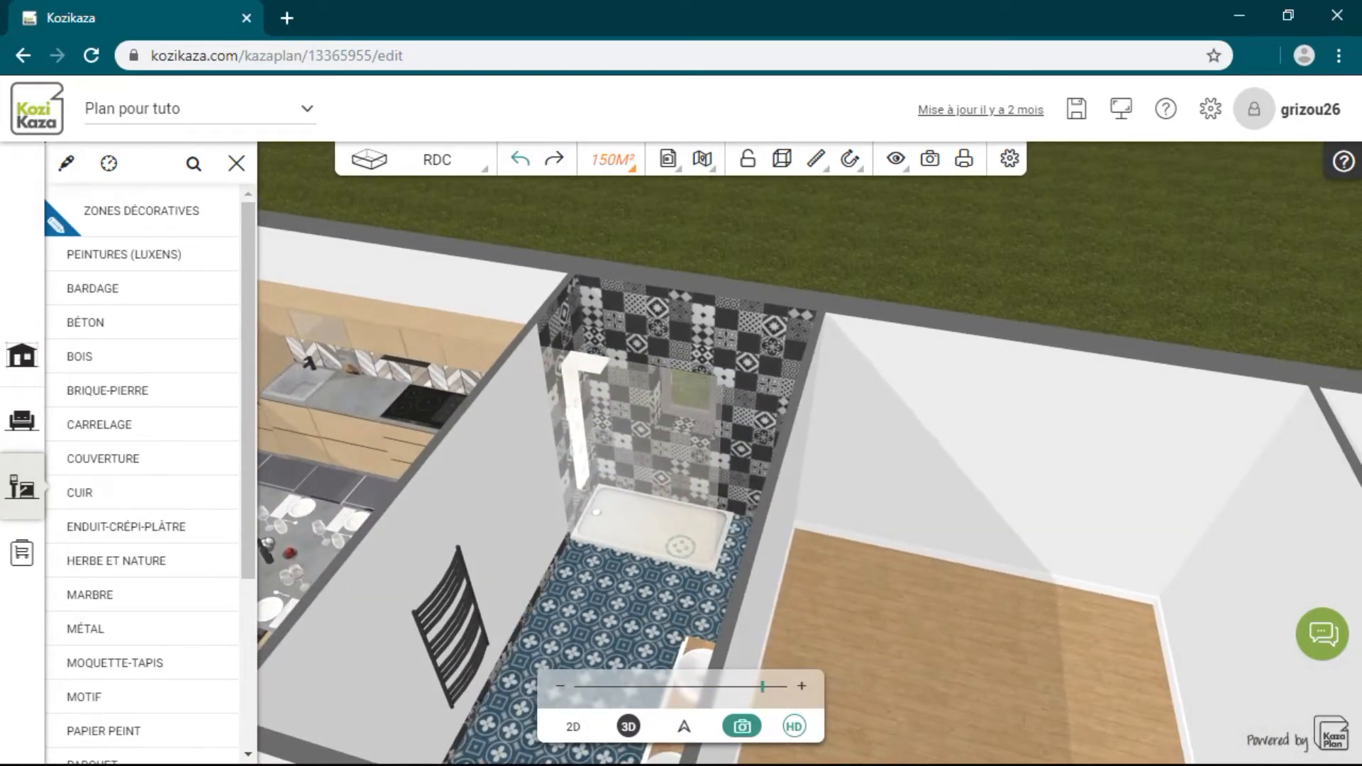
drag(782, 405, 1057, 429)
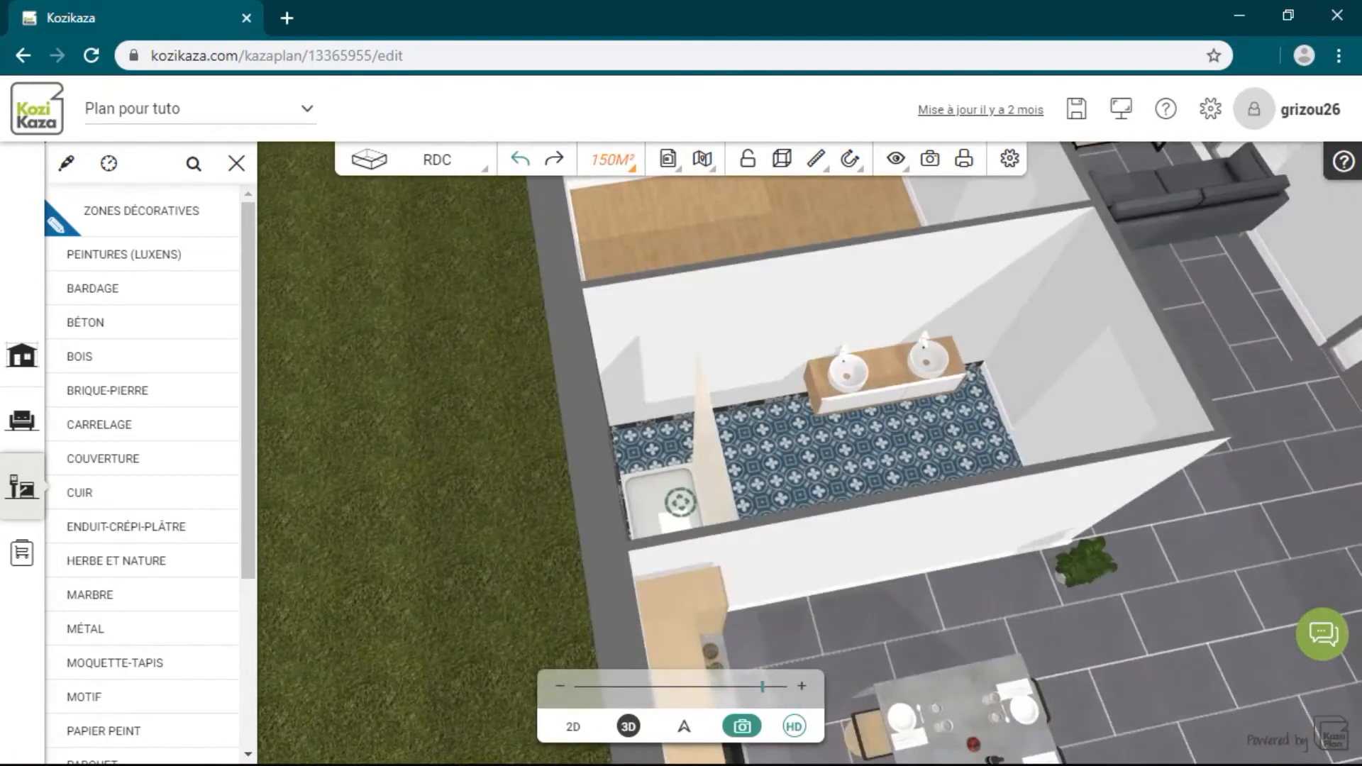
mouse_move(815, 426)
mouse_down()
mouse_move(915, 482)
mouse_move(610, 354)
mouse_up()
key(super)
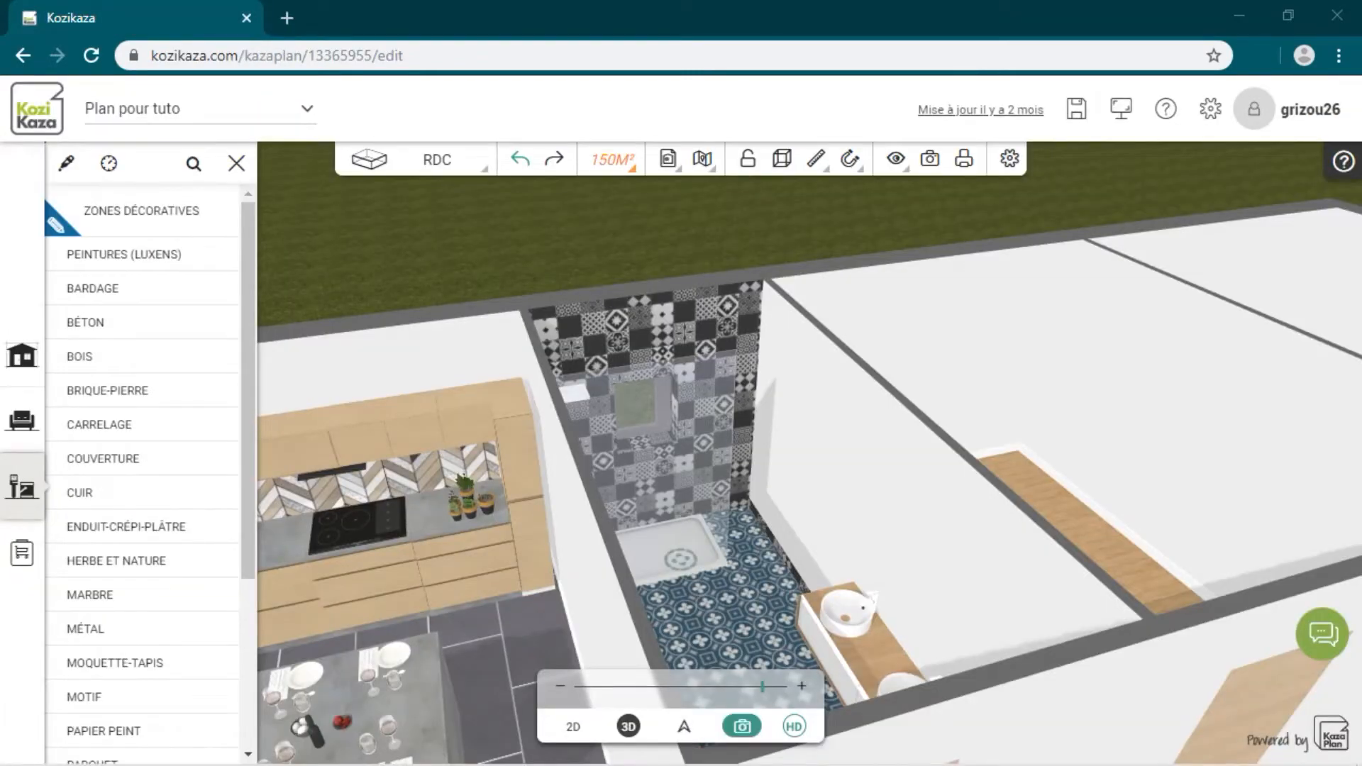
drag(851, 497, 737, 543)
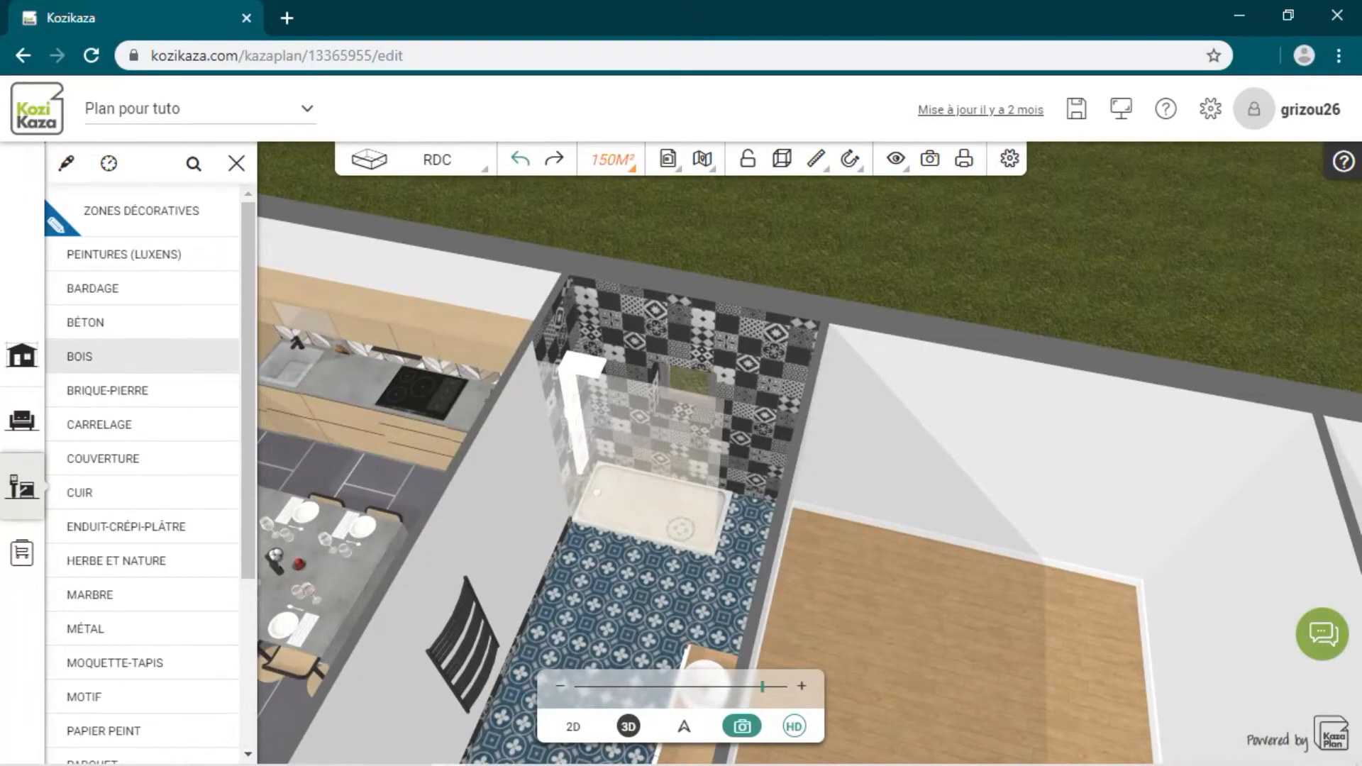
- Add the 30x35 light-wood bathroom column with a mirrored door and open lower shelves to the bathroom
drag(603, 454, 624, 340)
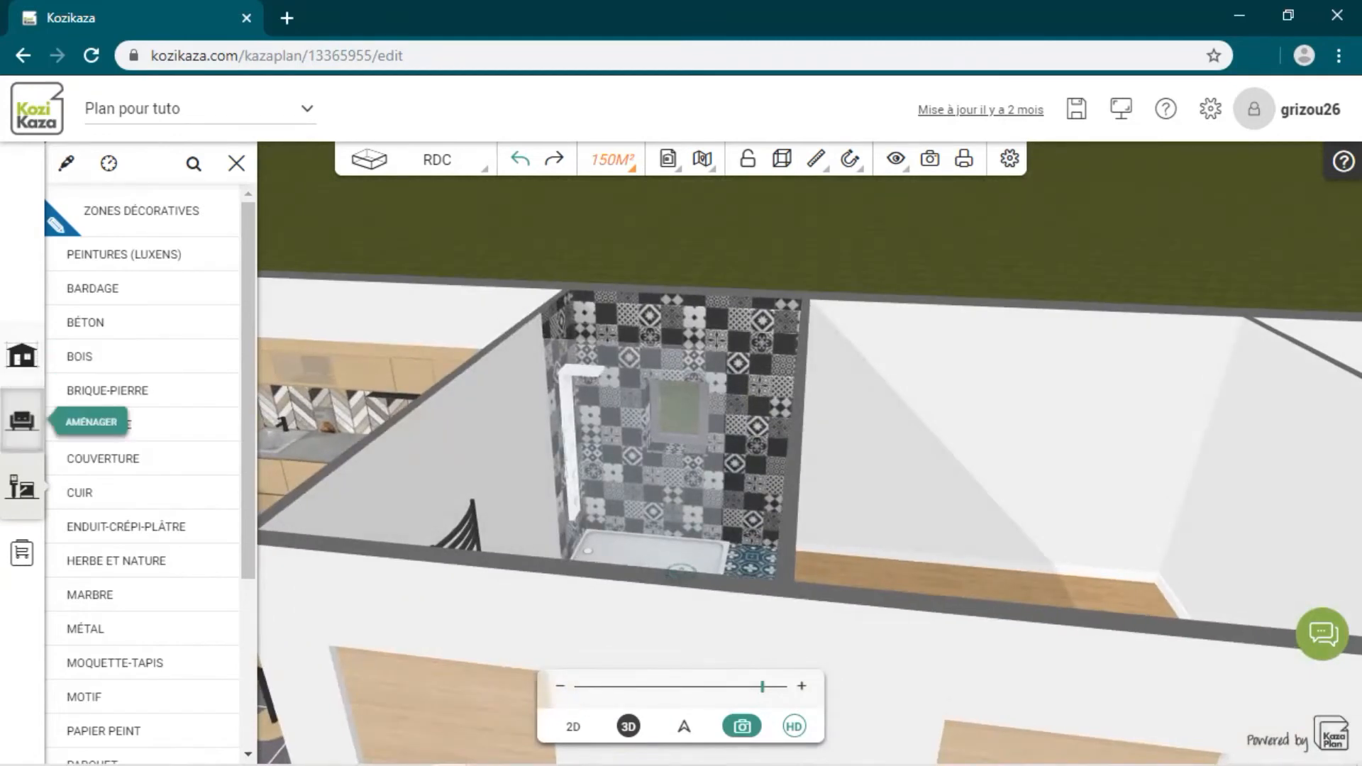
click(22, 420)
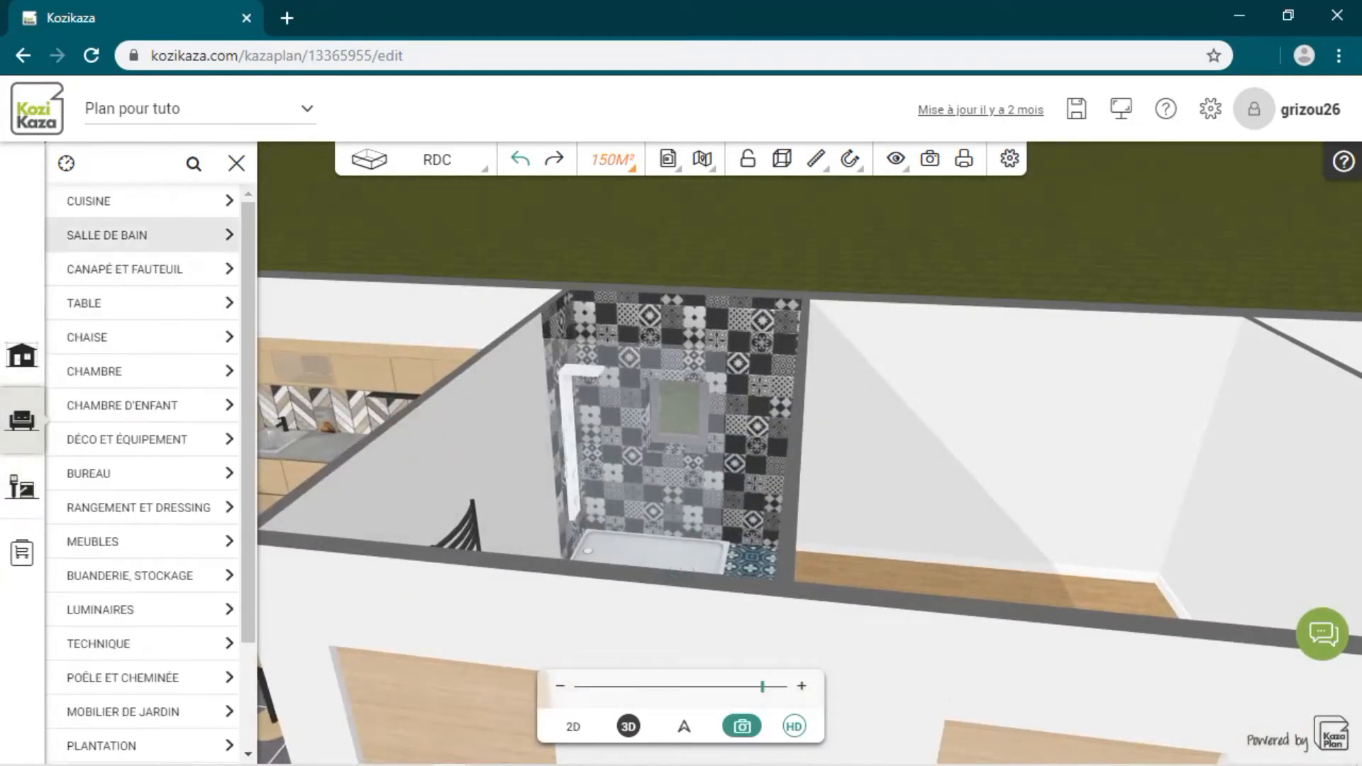
click(106, 235)
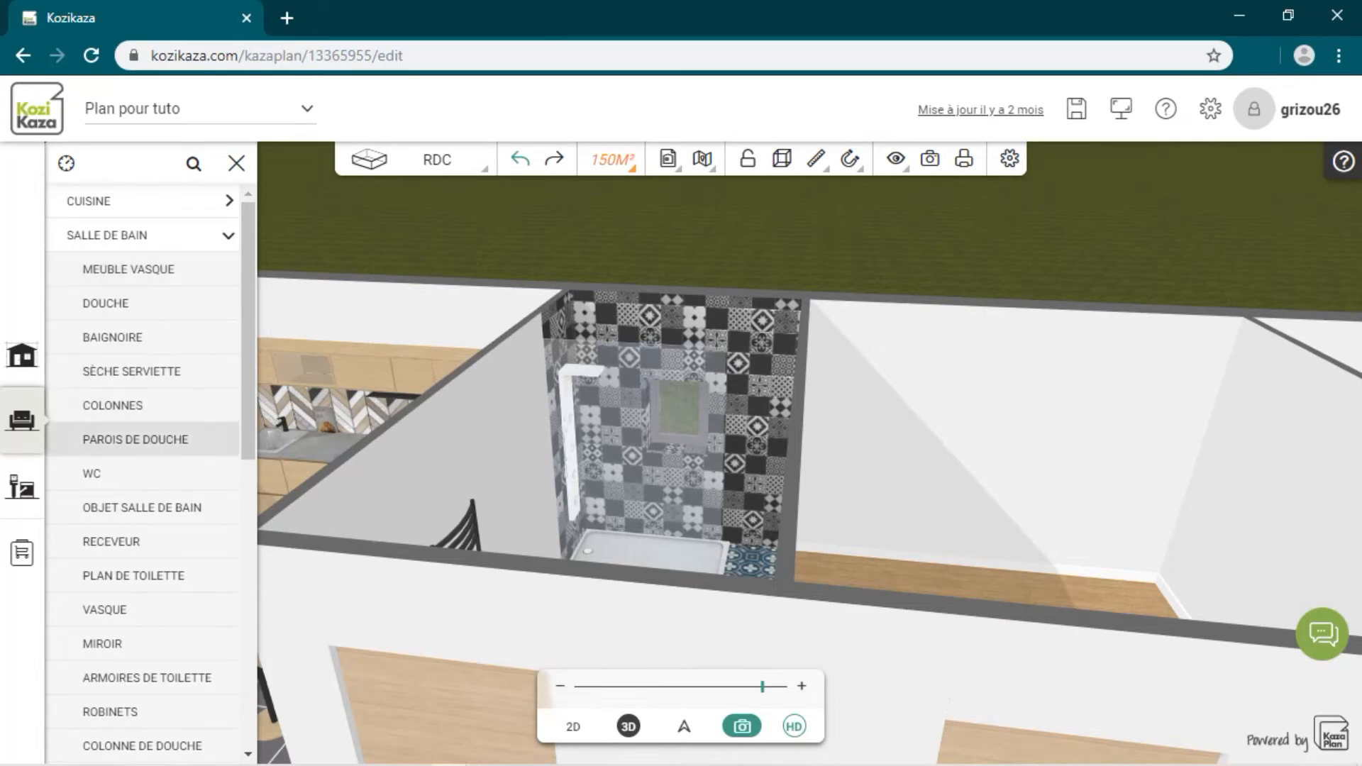
click(114, 405)
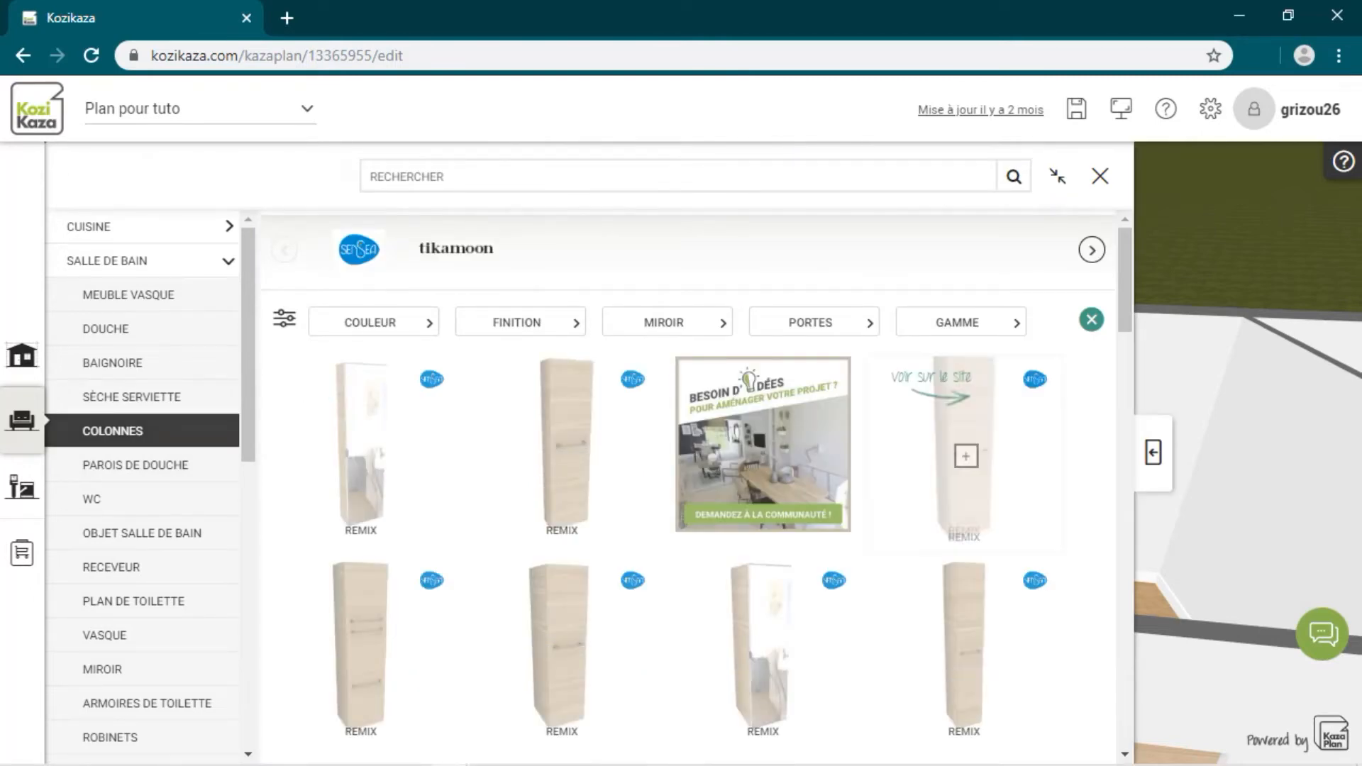
scroll(697, 475, down, 6)
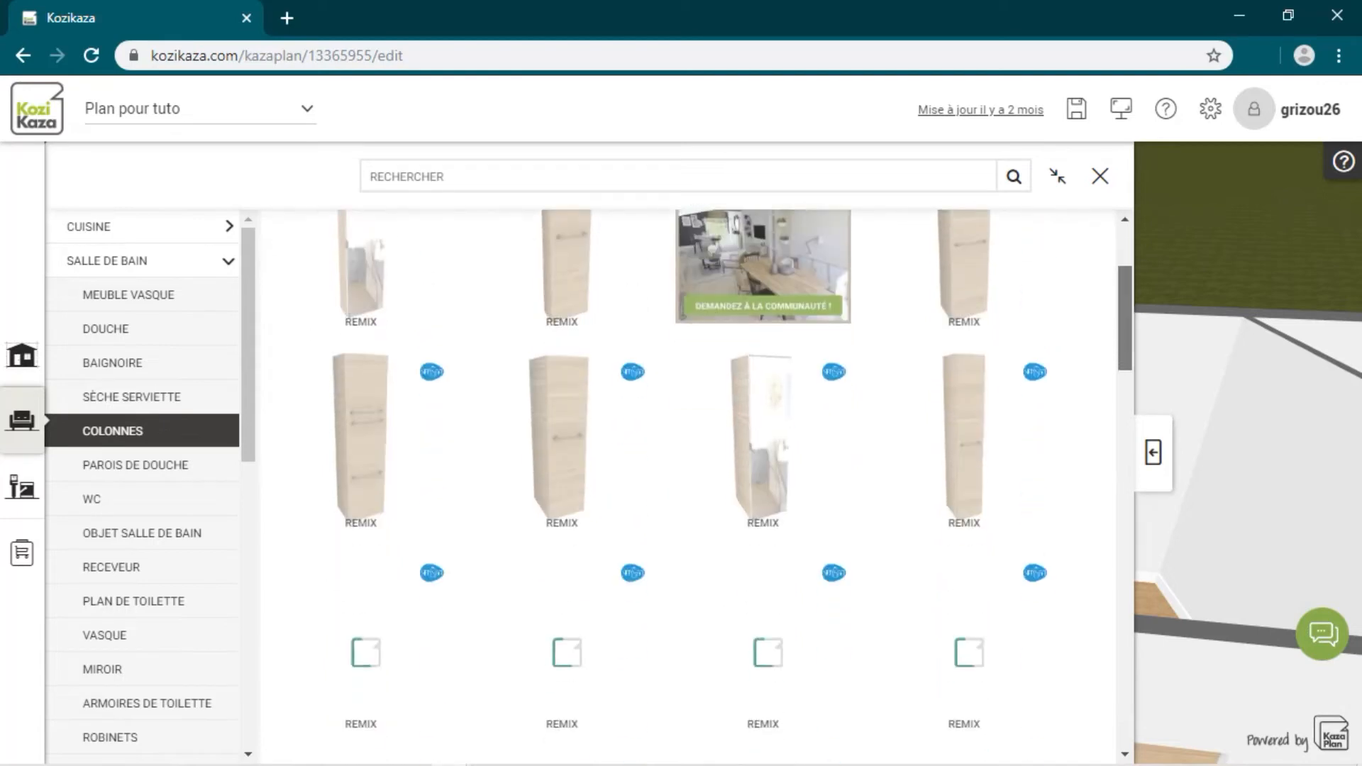
scroll(696, 476, down, 2)
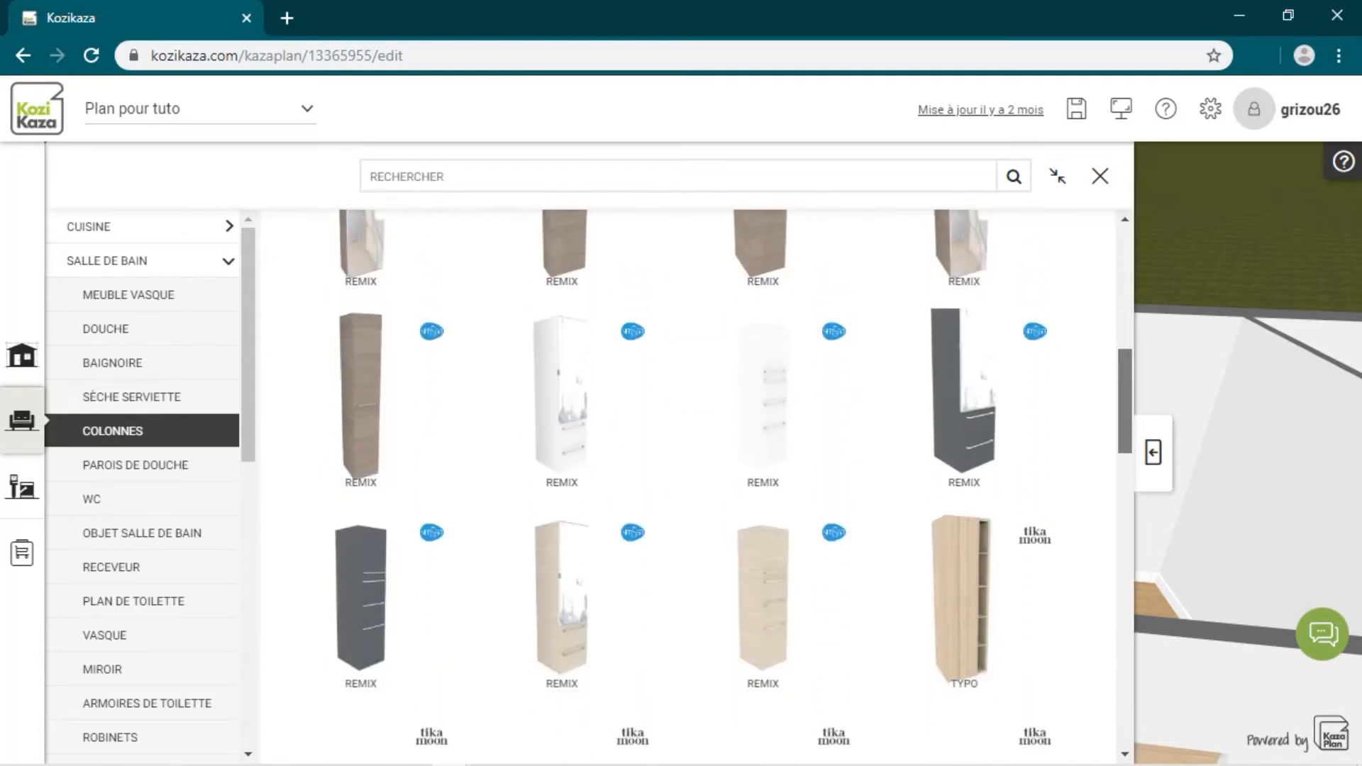
scroll(697, 475, down, 10)
scroll(696, 475, up, 10)
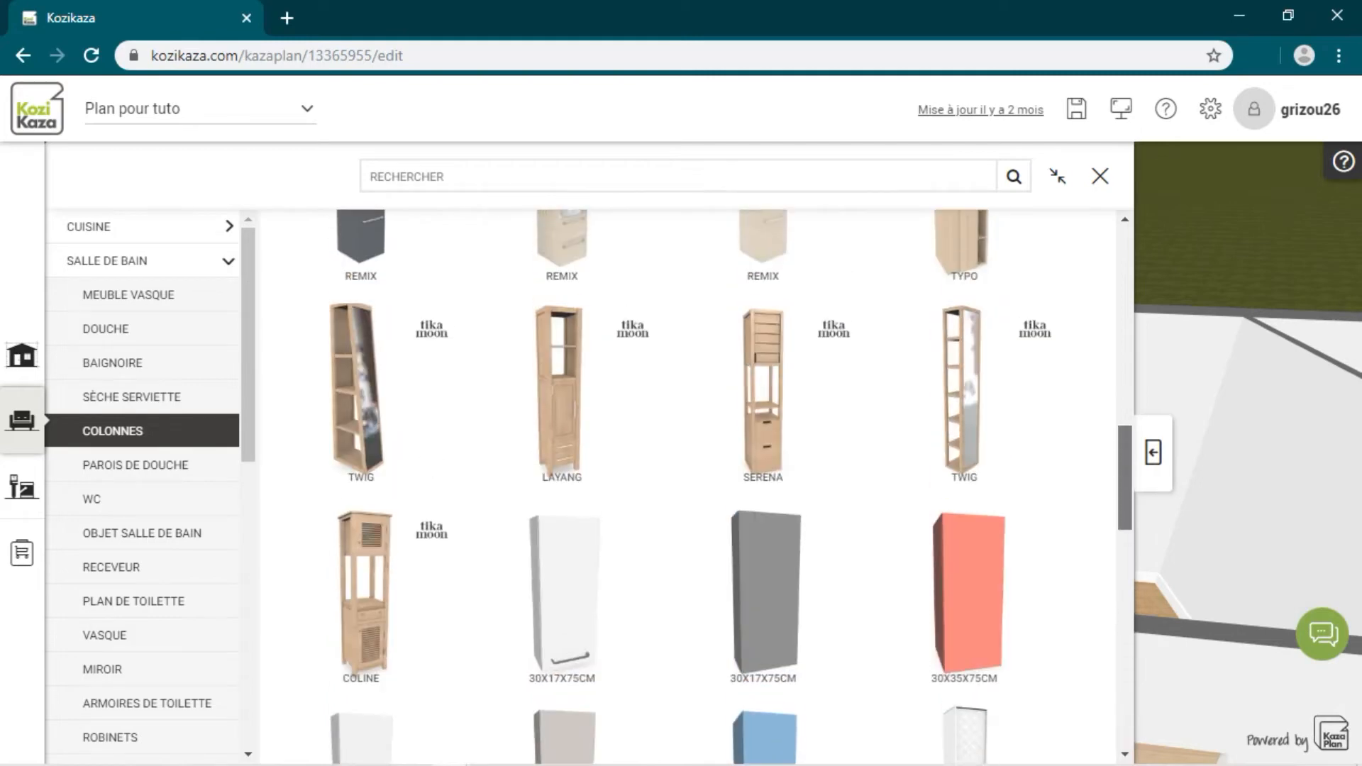
scroll(697, 475, up, 6)
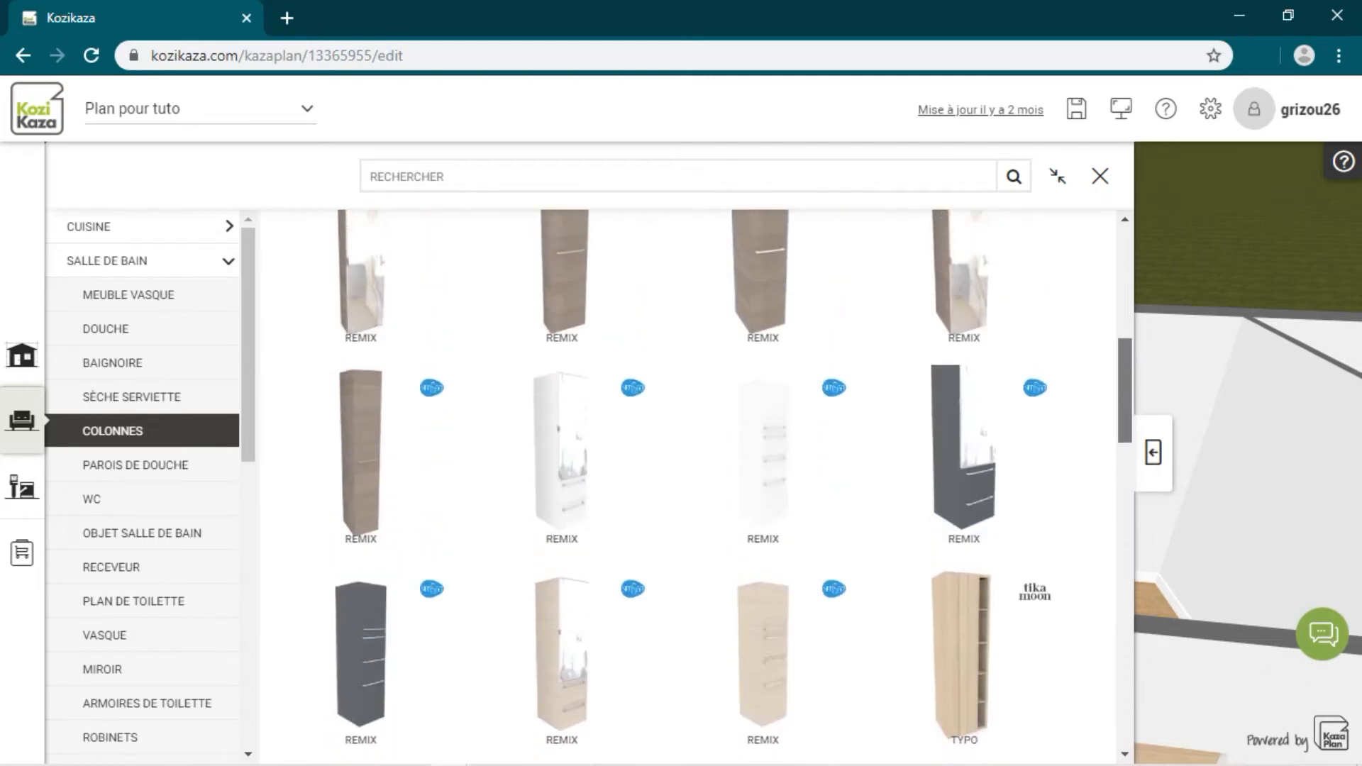
scroll(696, 475, up, 5)
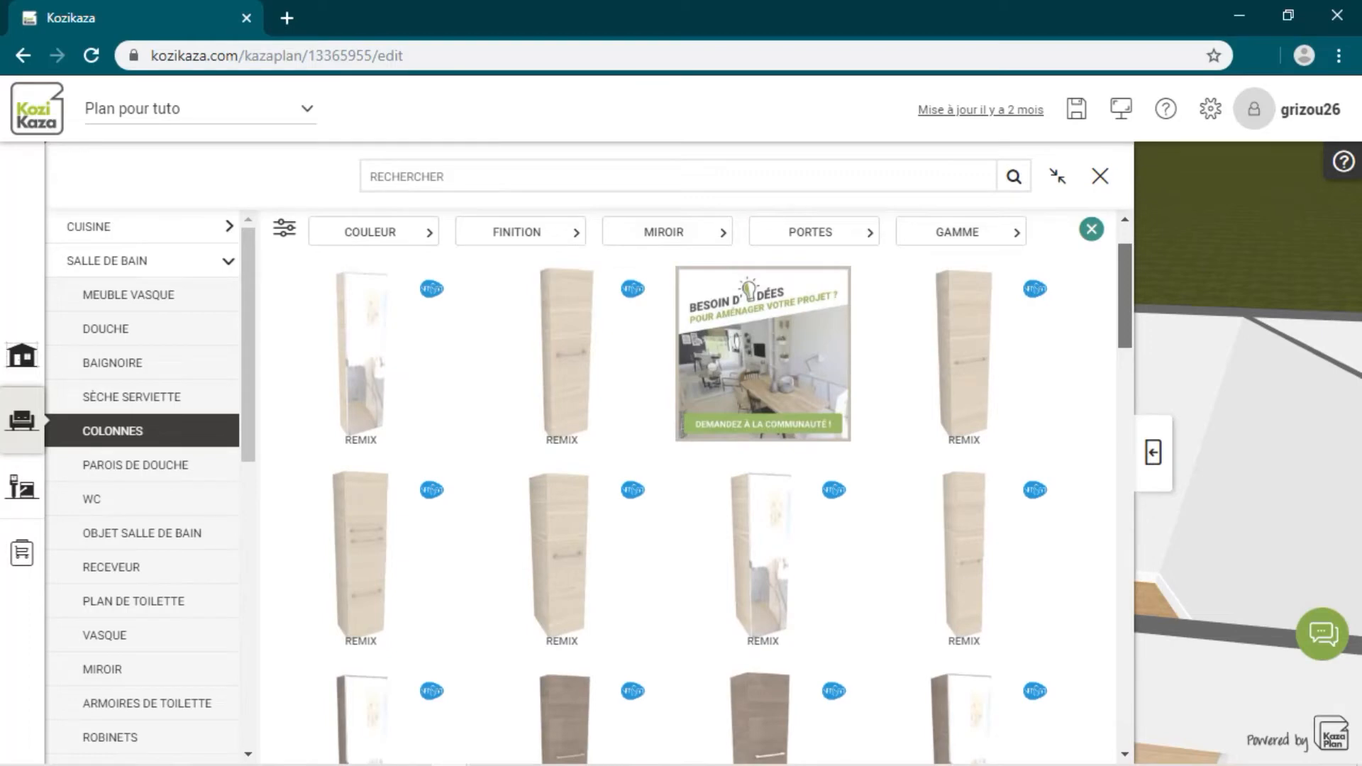
scroll(696, 475, down, 10)
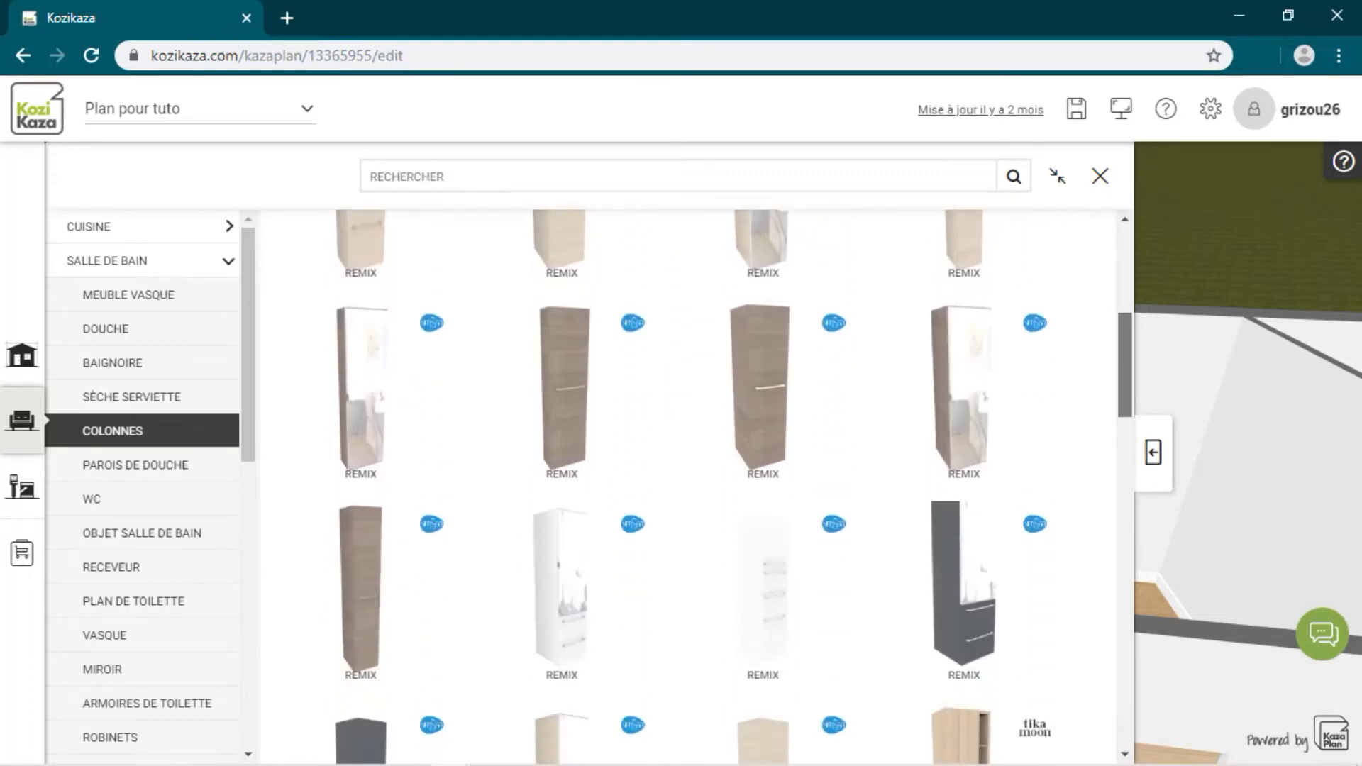
scroll(696, 475, down, 4)
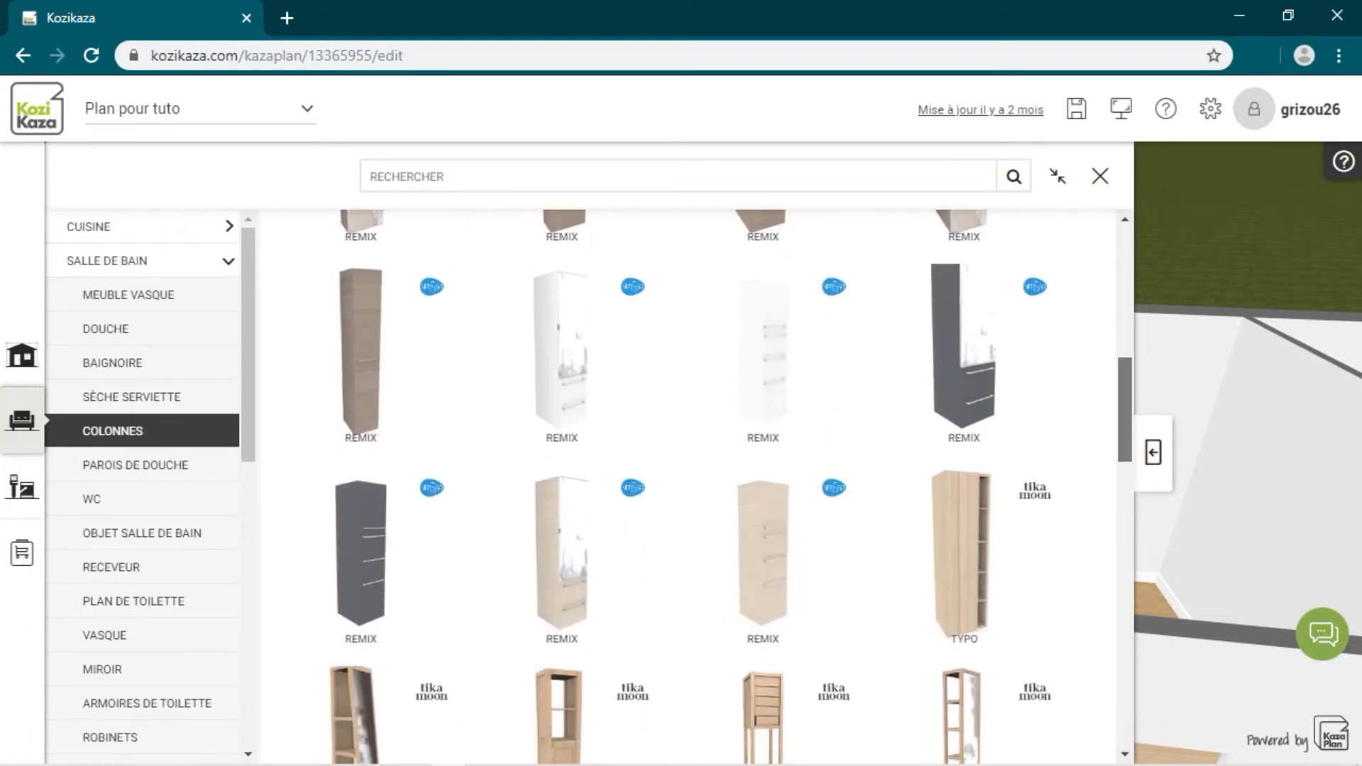
mouse_move(564, 333)
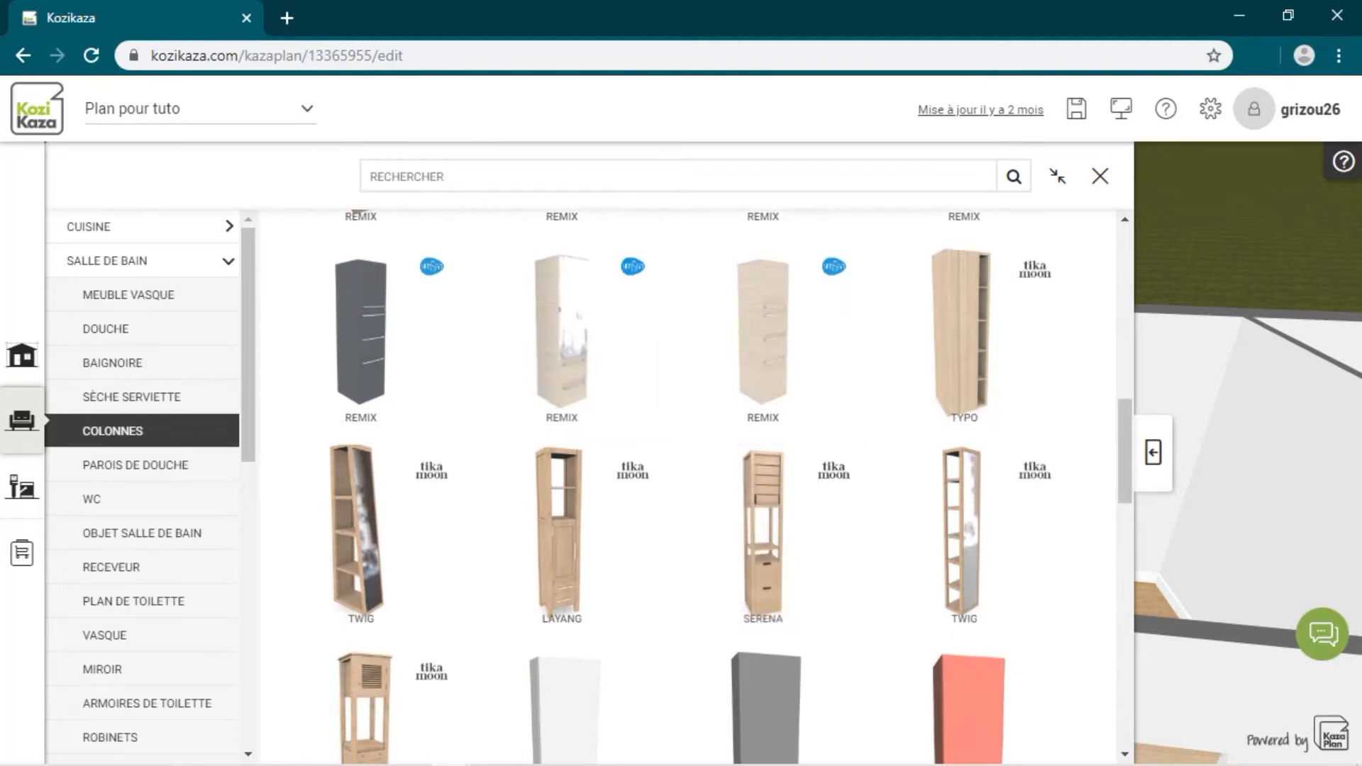
scroll(696, 475, down, 4)
scroll(697, 476, down, 8)
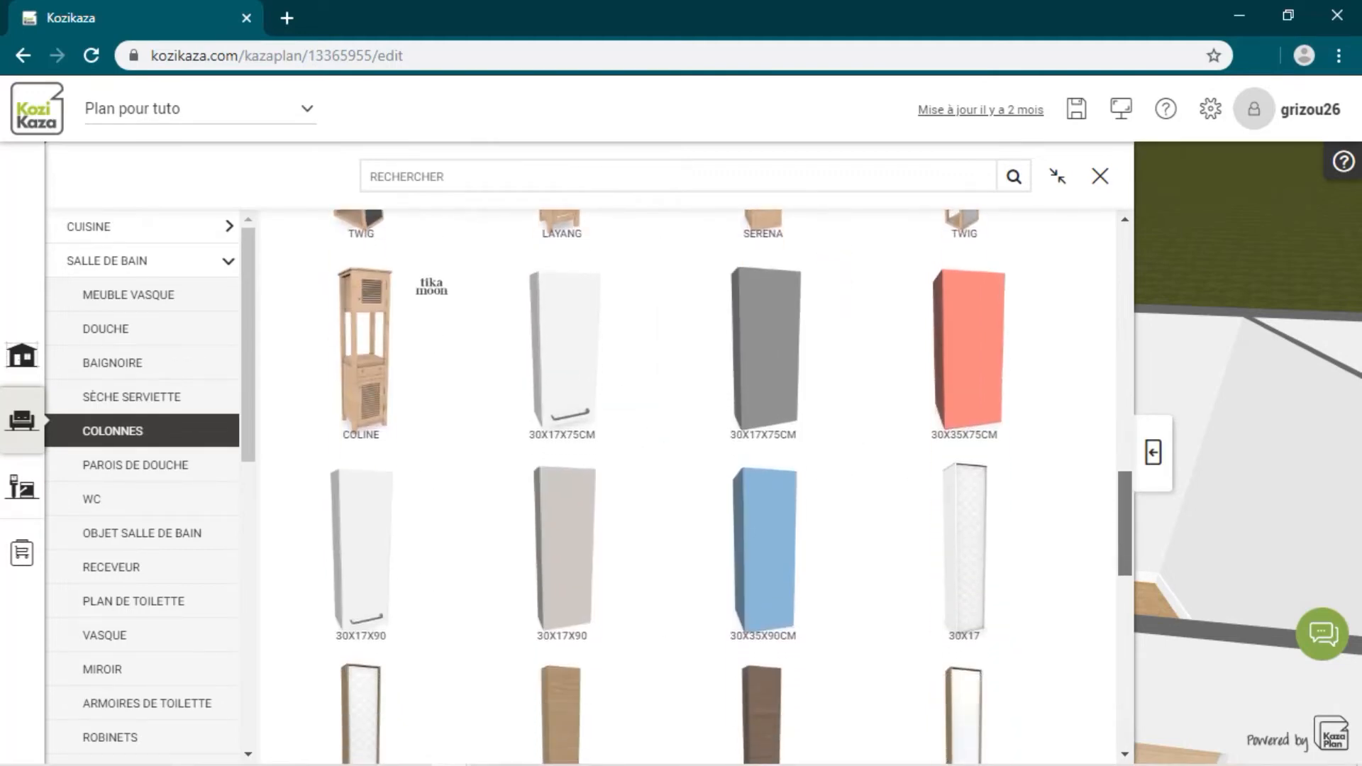
scroll(696, 475, down, 4)
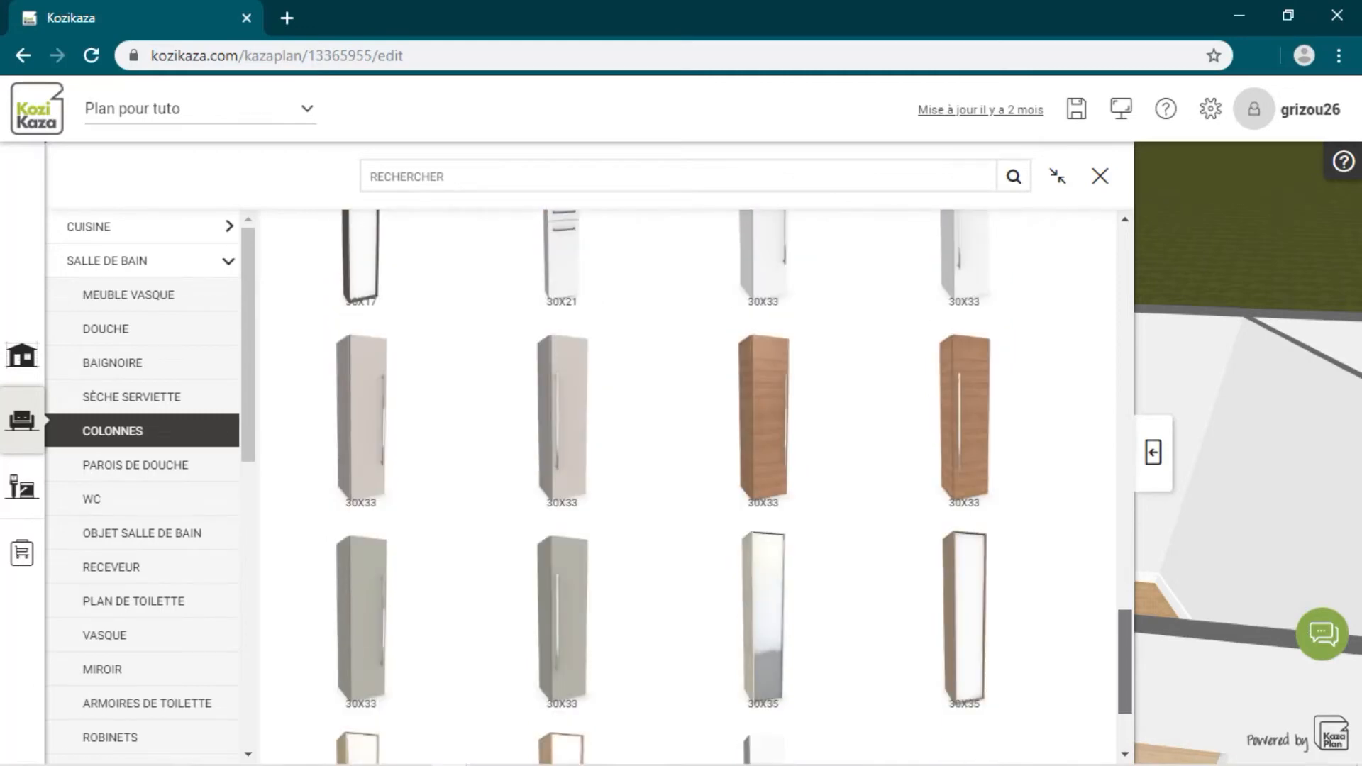
scroll(697, 475, down, 3)
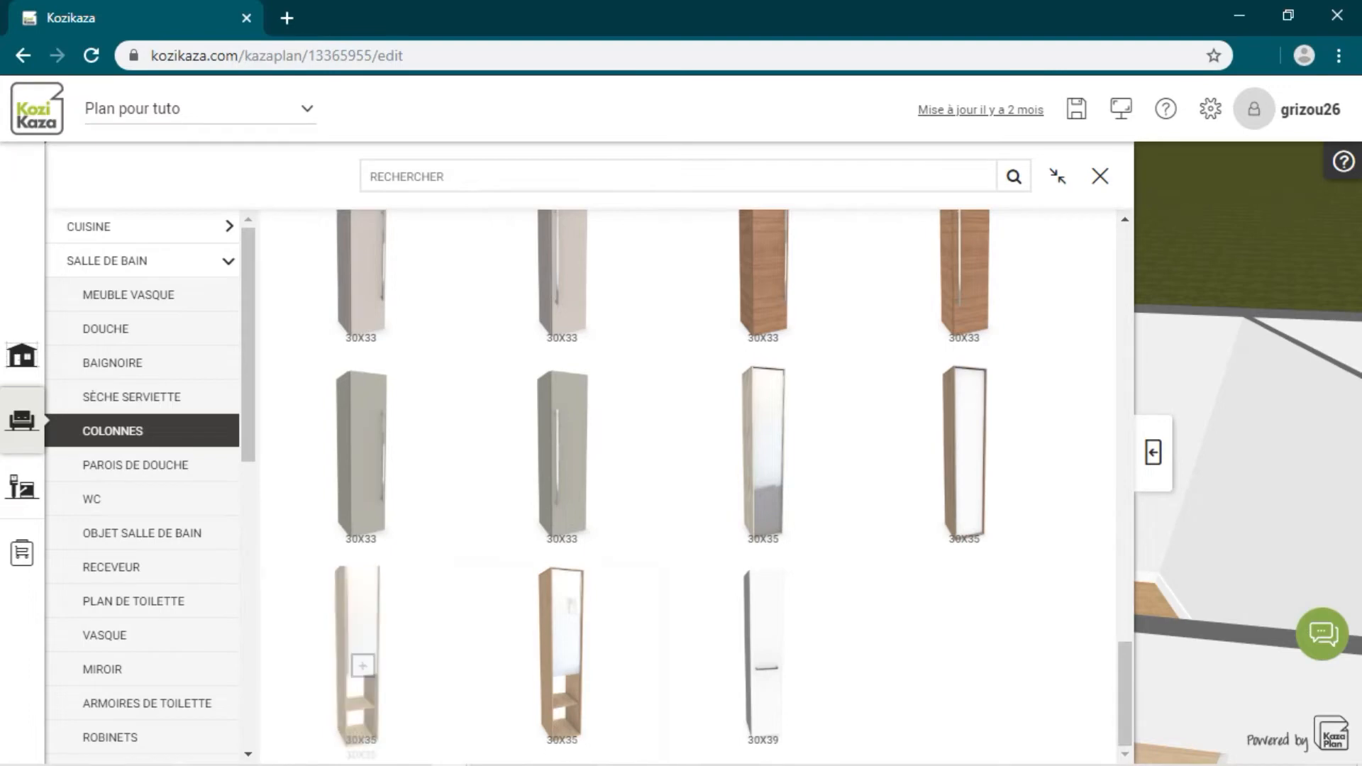
mouse_move(563, 666)
click(563, 665)
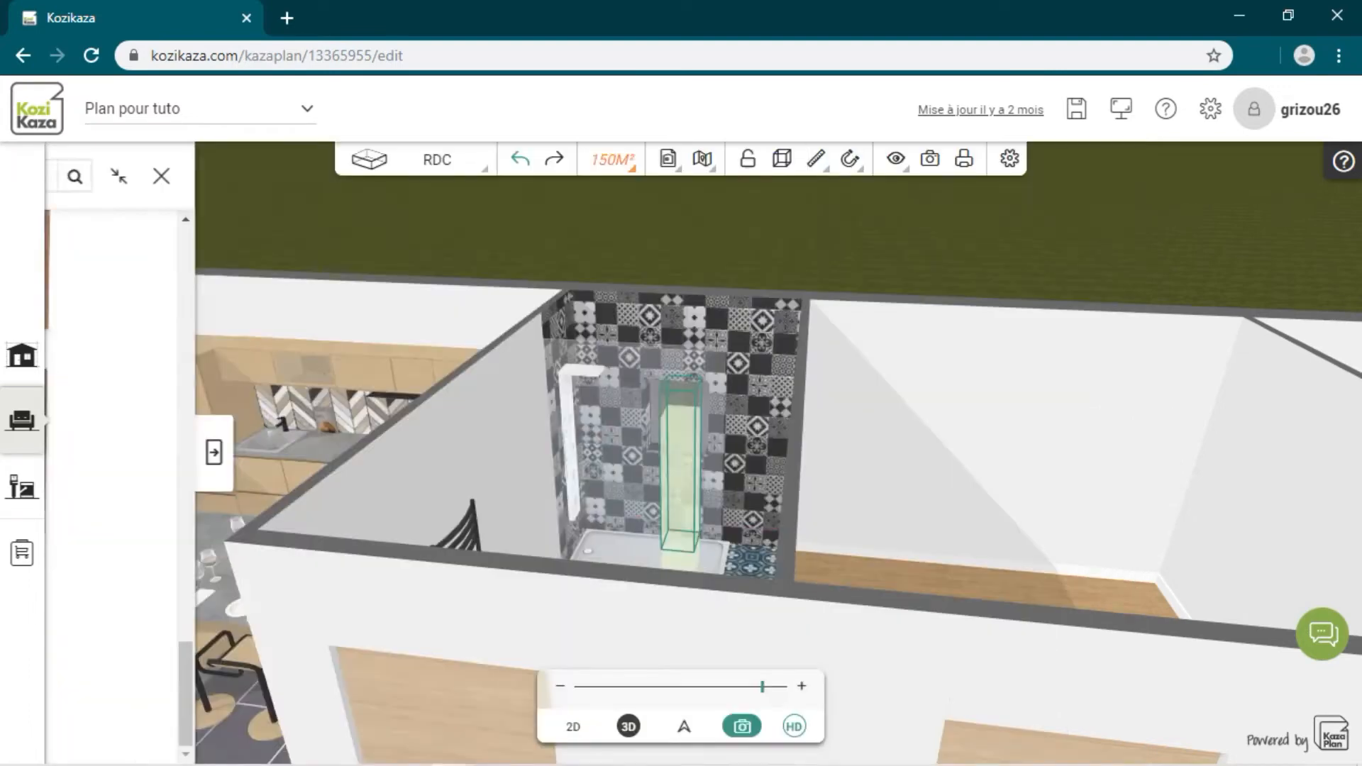
click(922, 397)
- Move the column against the wall beside the double-basin vanity and rotate it to face into the room
drag(922, 397, 1115, 499)
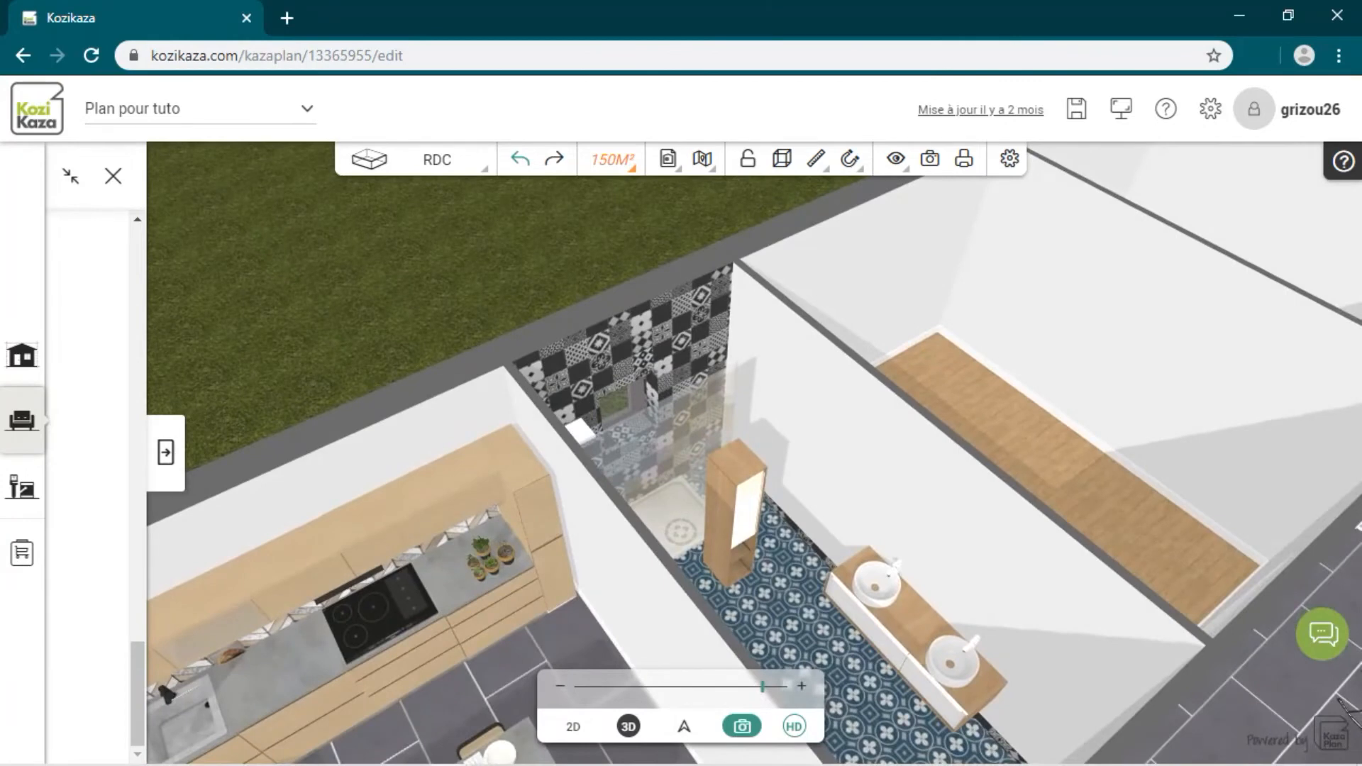
drag(734, 510, 847, 504)
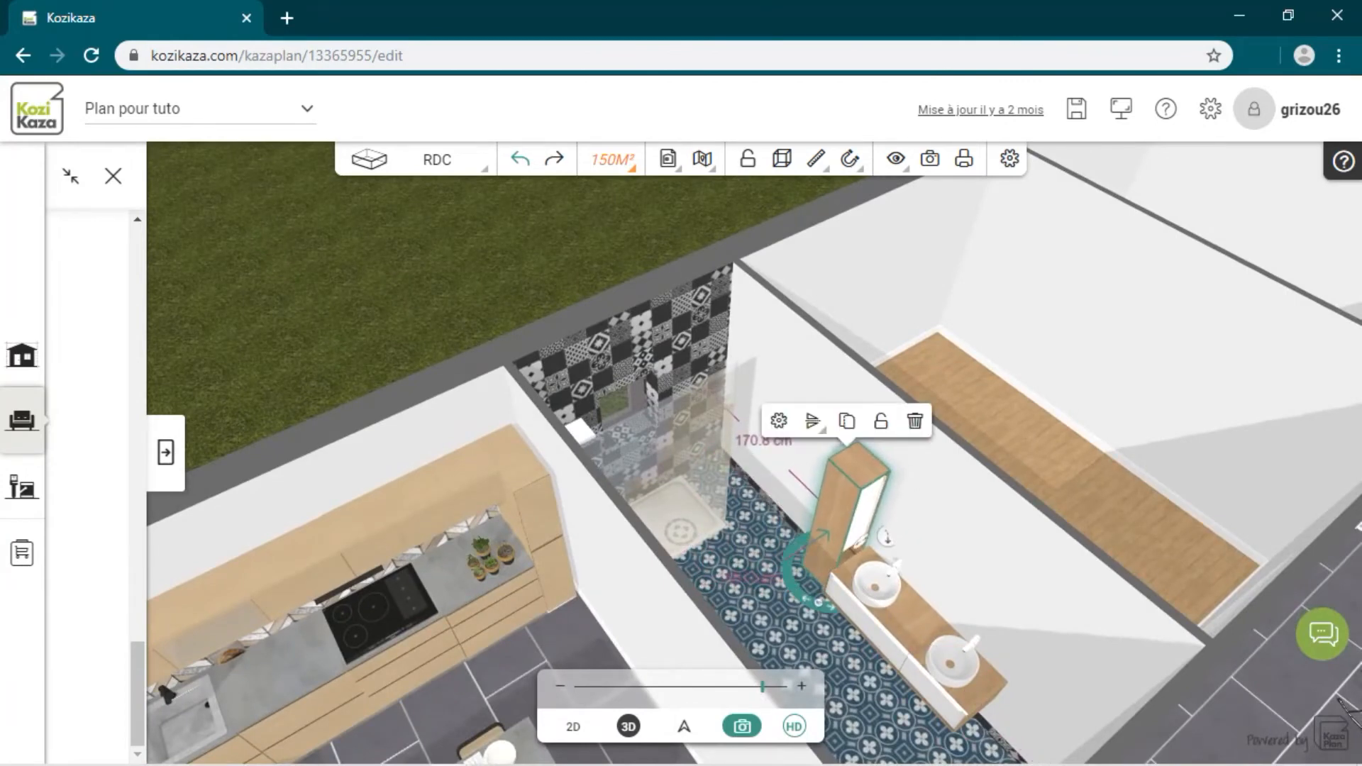
drag(866, 597, 818, 603)
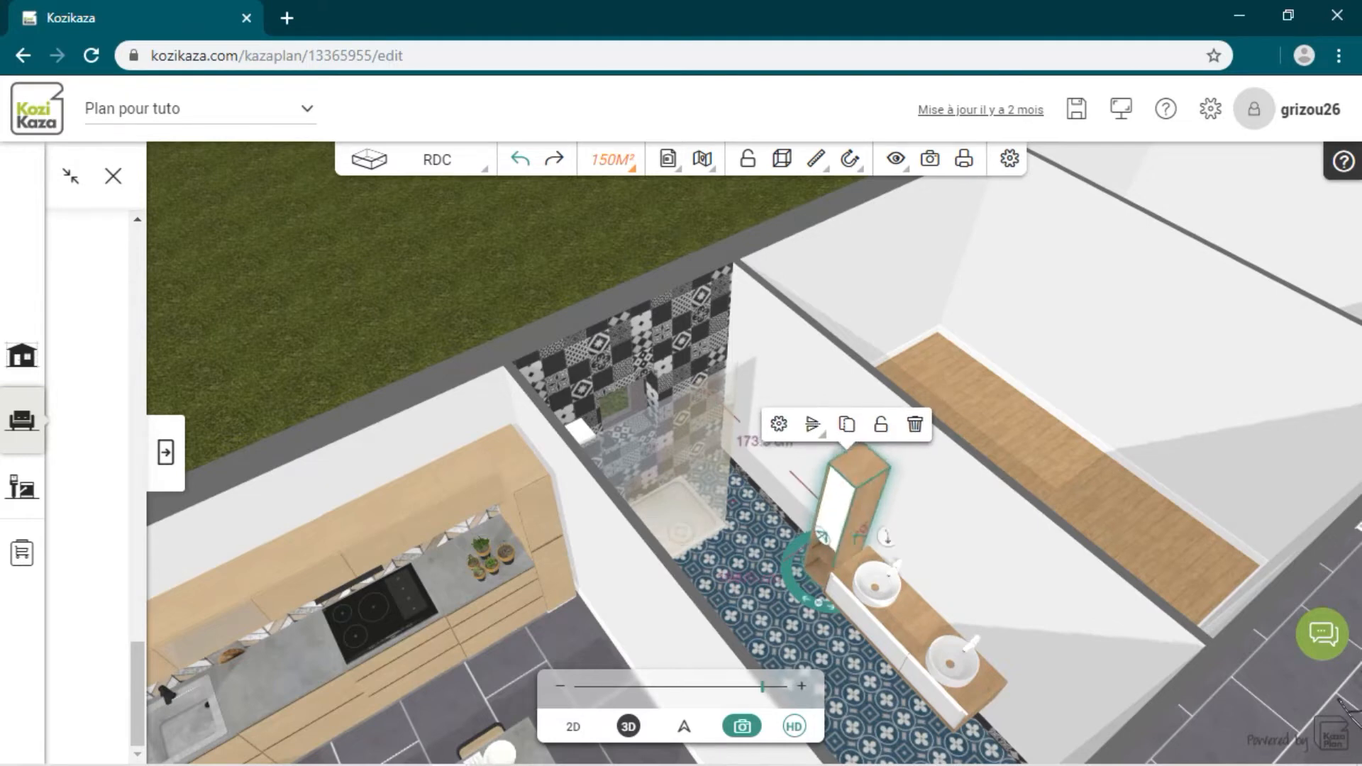
drag(851, 507, 859, 507)
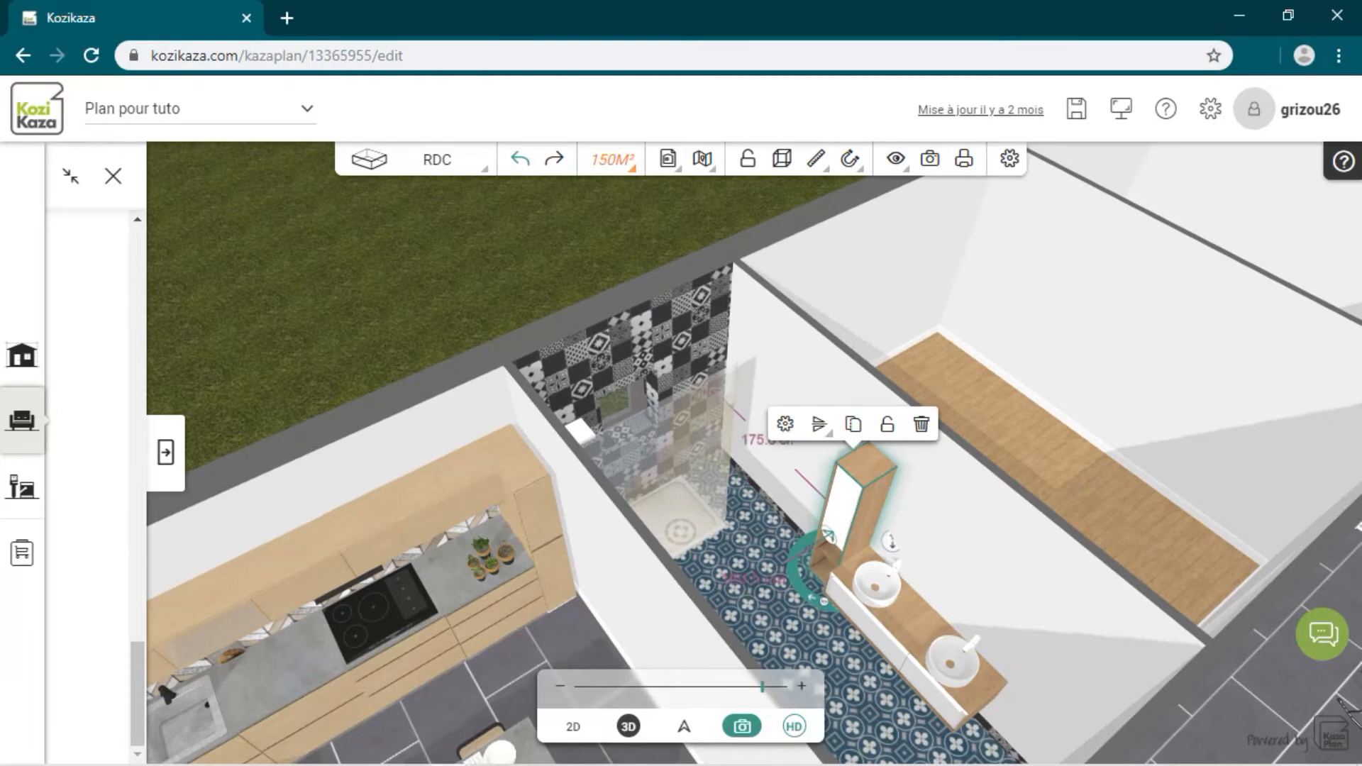
- Duplicate the wooden column and place the copy against the wall at the other end of the vanity
click(854, 423)
drag(993, 539, 780, 528)
drag(748, 575, 526, 603)
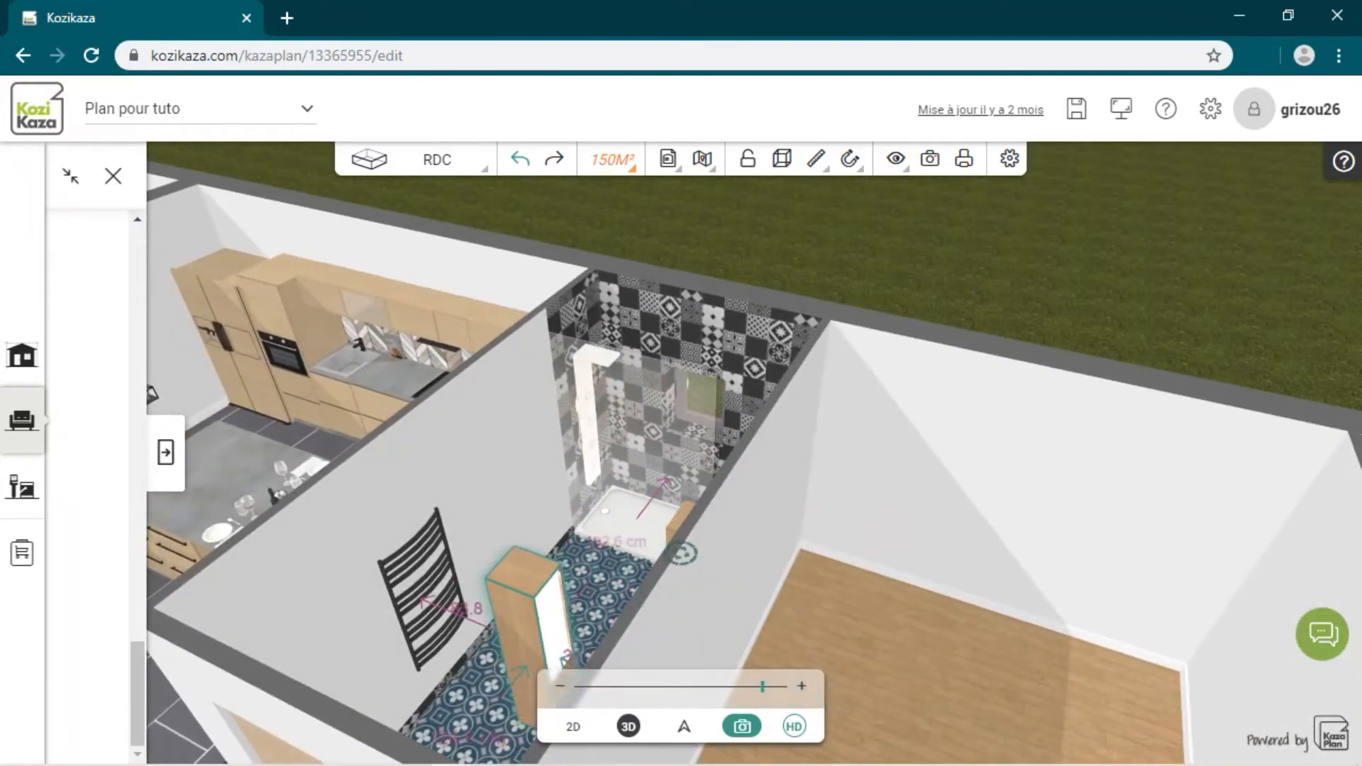
drag(709, 539, 979, 532)
drag(915, 568, 1119, 631)
drag(1014, 700, 1153, 638)
click(1118, 629)
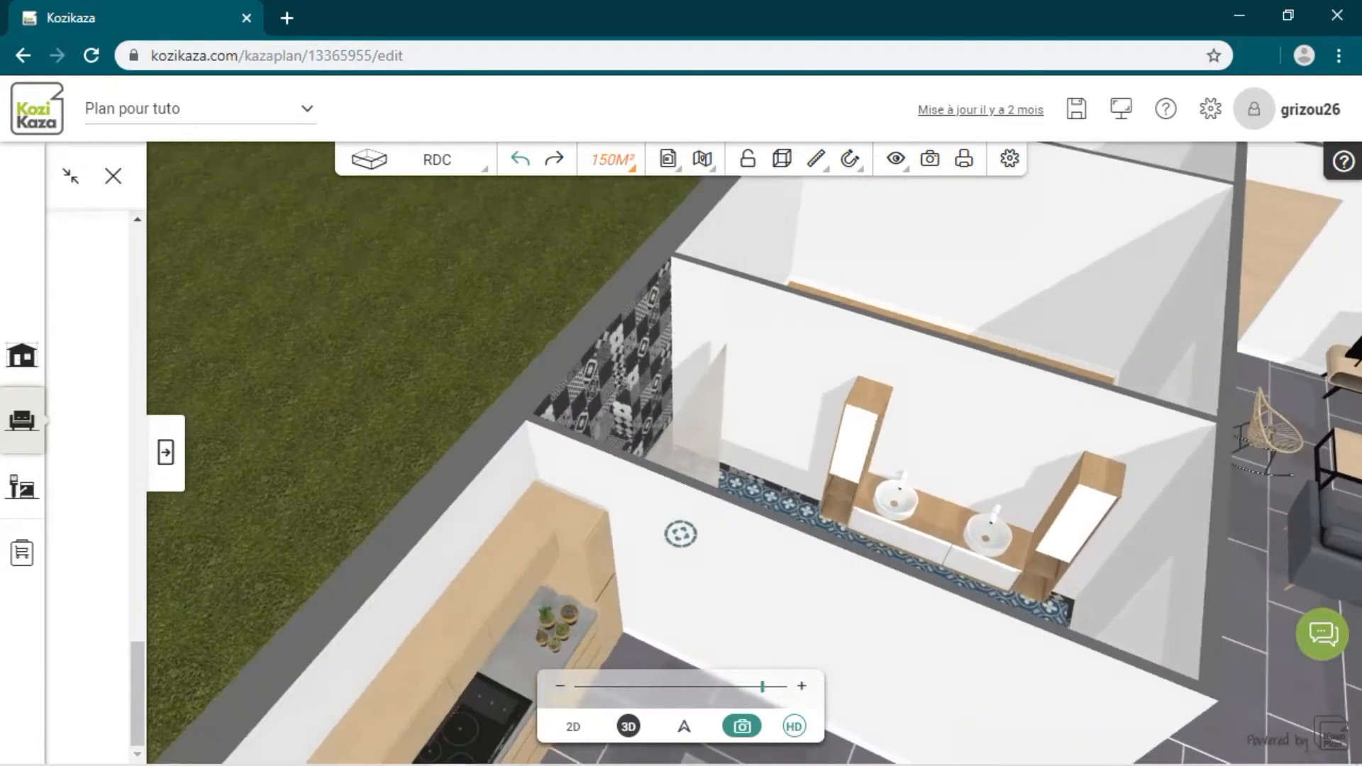
- Hang the SLIM mirror, 120 x 1.9 x 70 cm, above the two washbasins and lower it between the columns
scroll(681, 533, up, 2)
drag(681, 536, 680, 530)
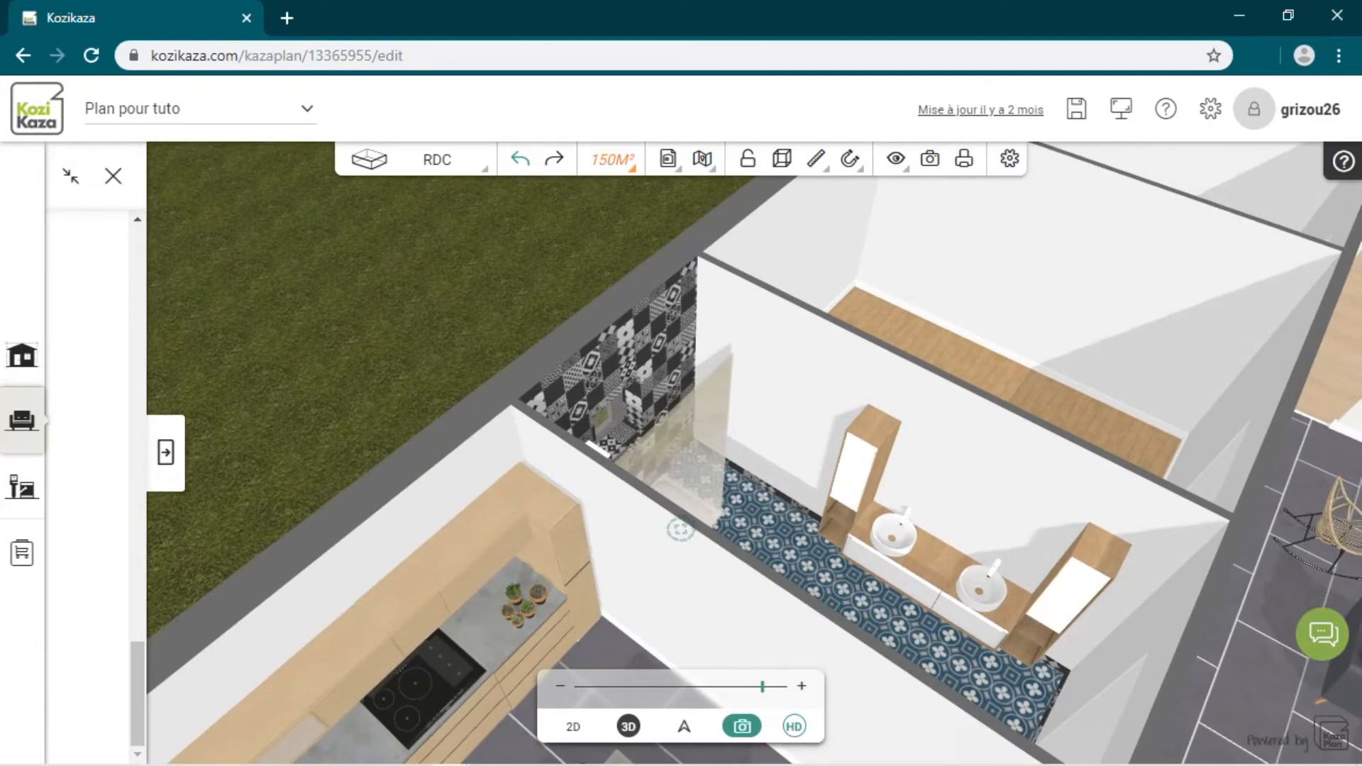
drag(680, 529, 680, 529)
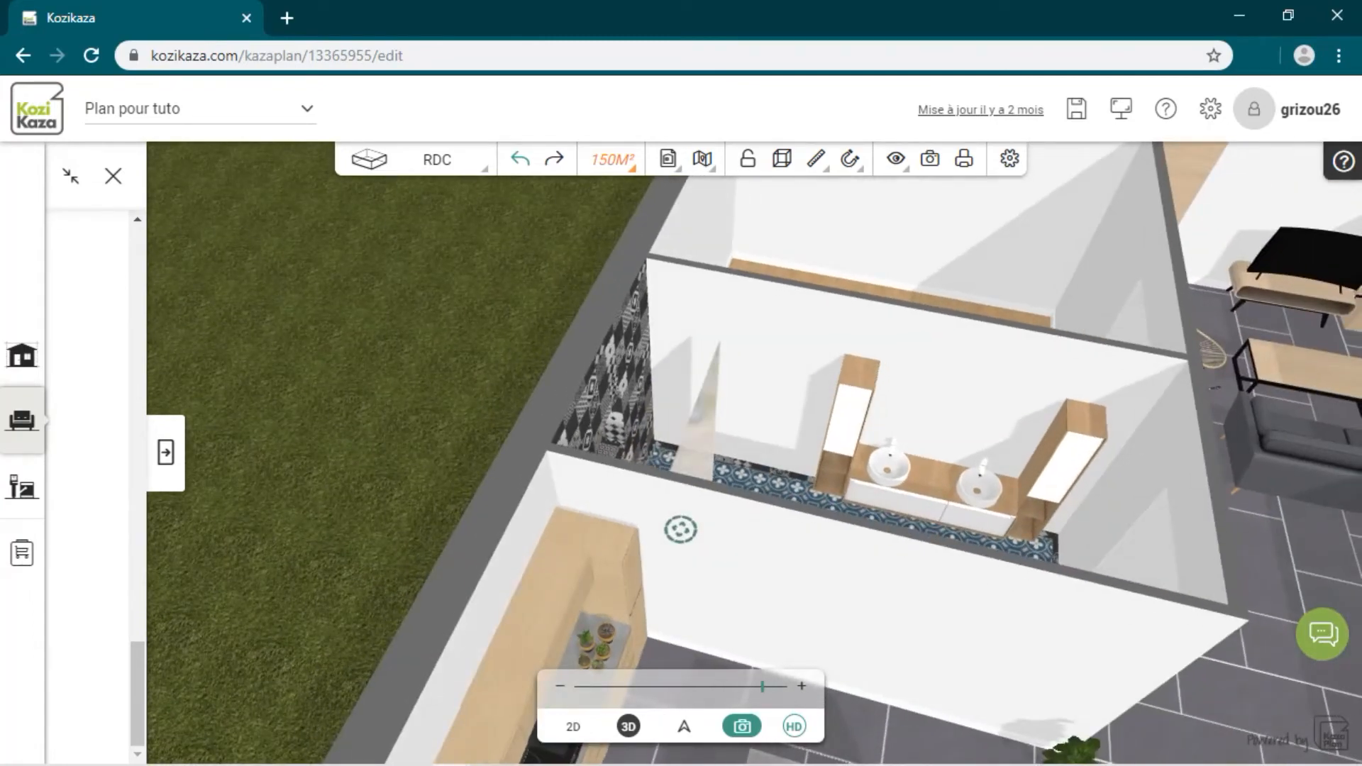
click(165, 452)
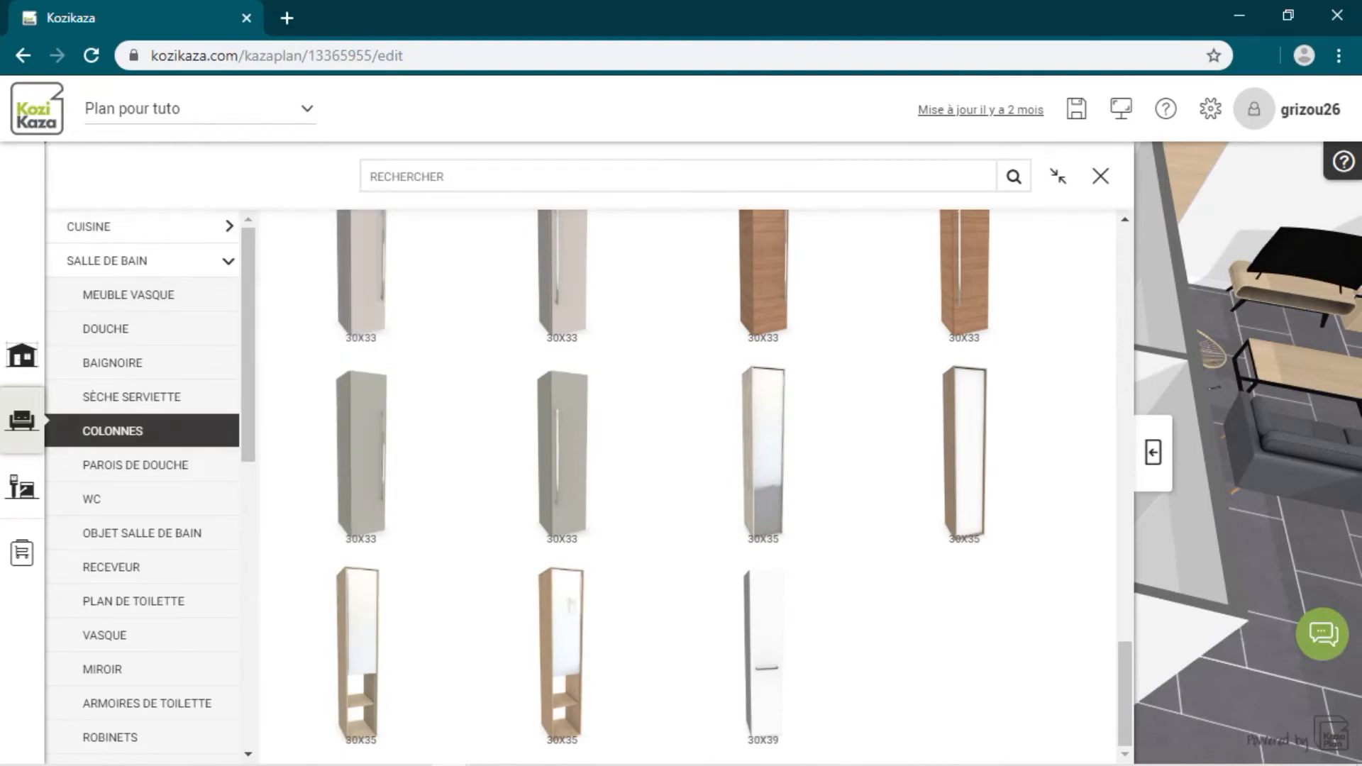
scroll(142, 604, down, 1)
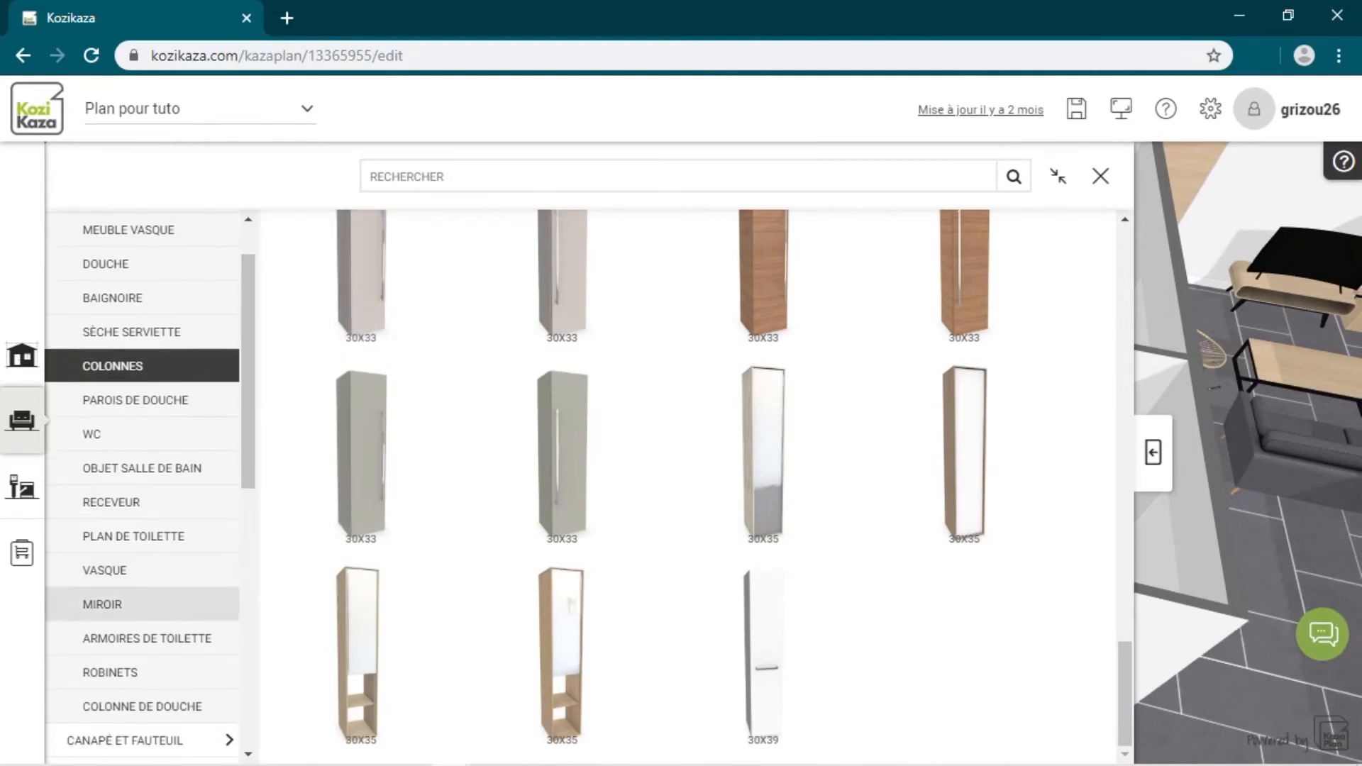
click(142, 603)
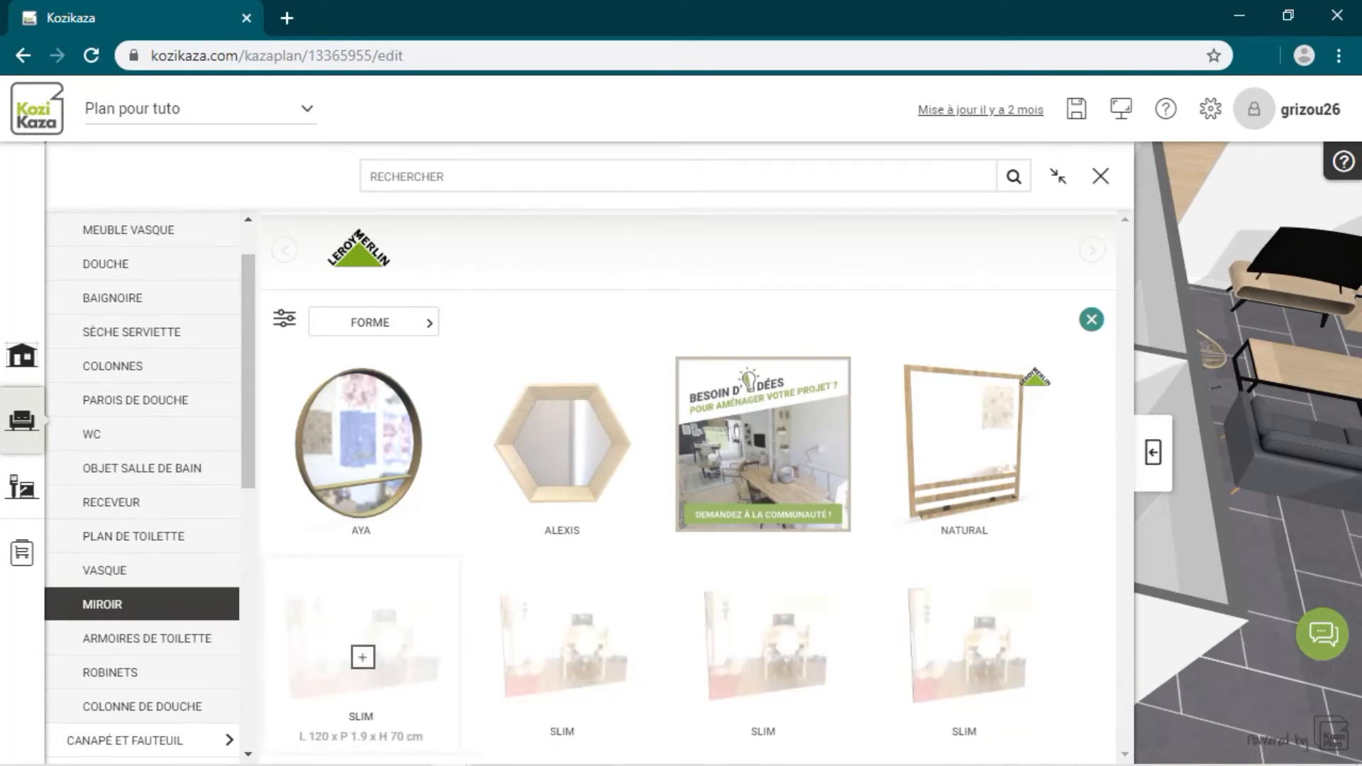
click(362, 657)
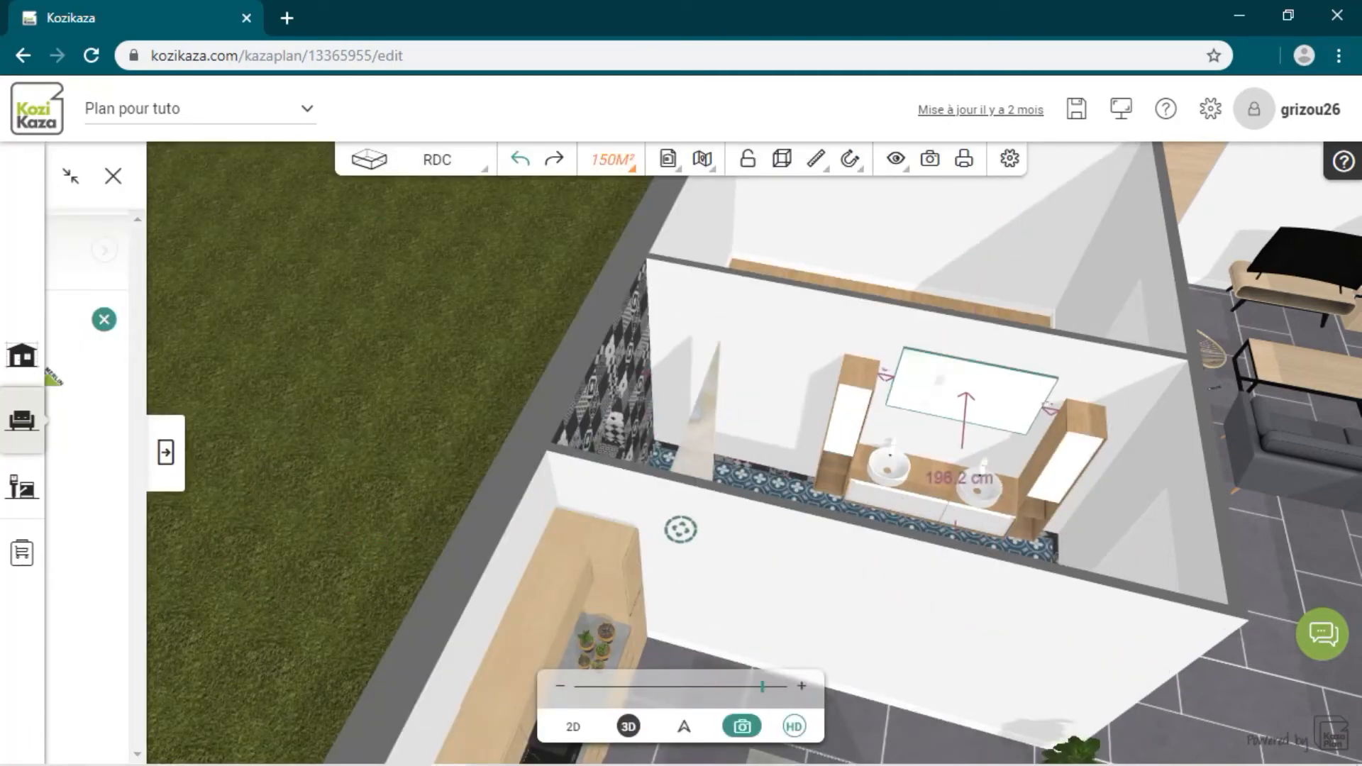
click(939, 380)
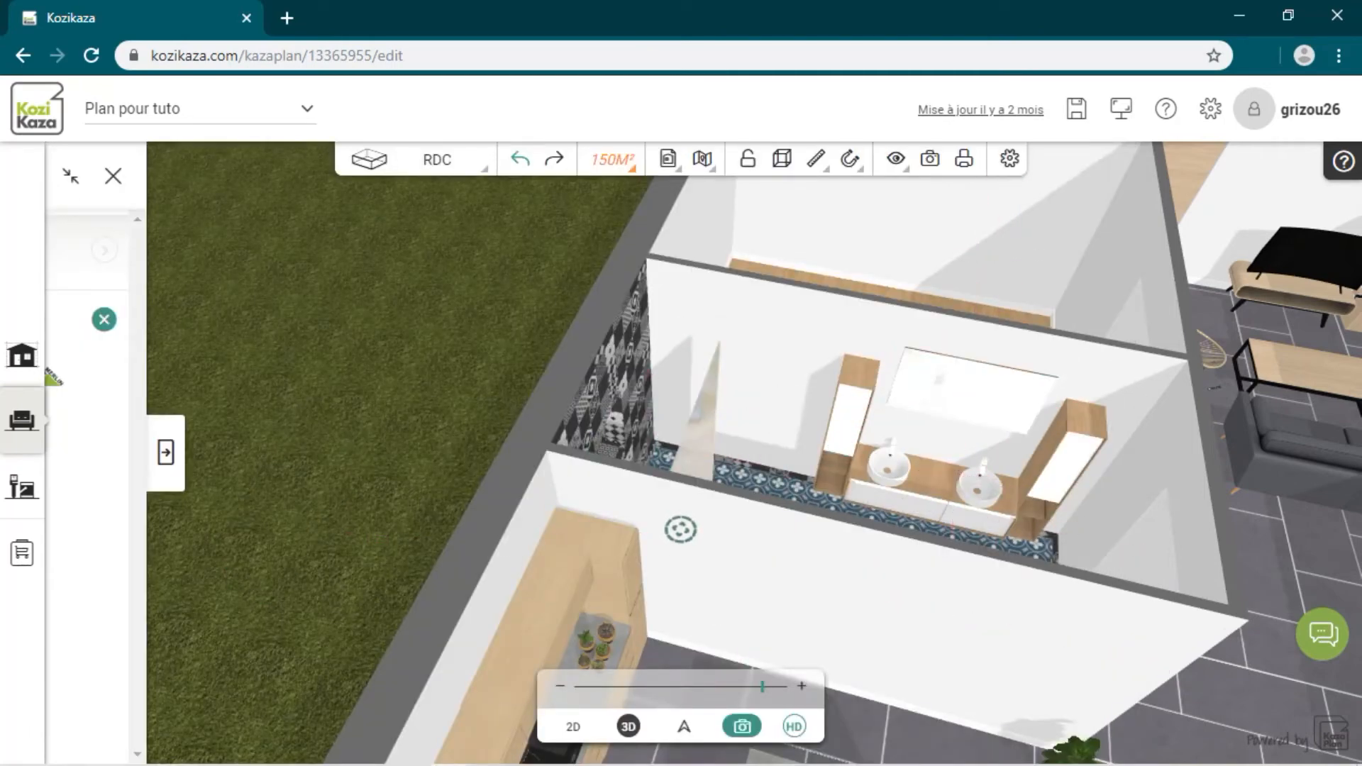
drag(966, 397, 954, 421)
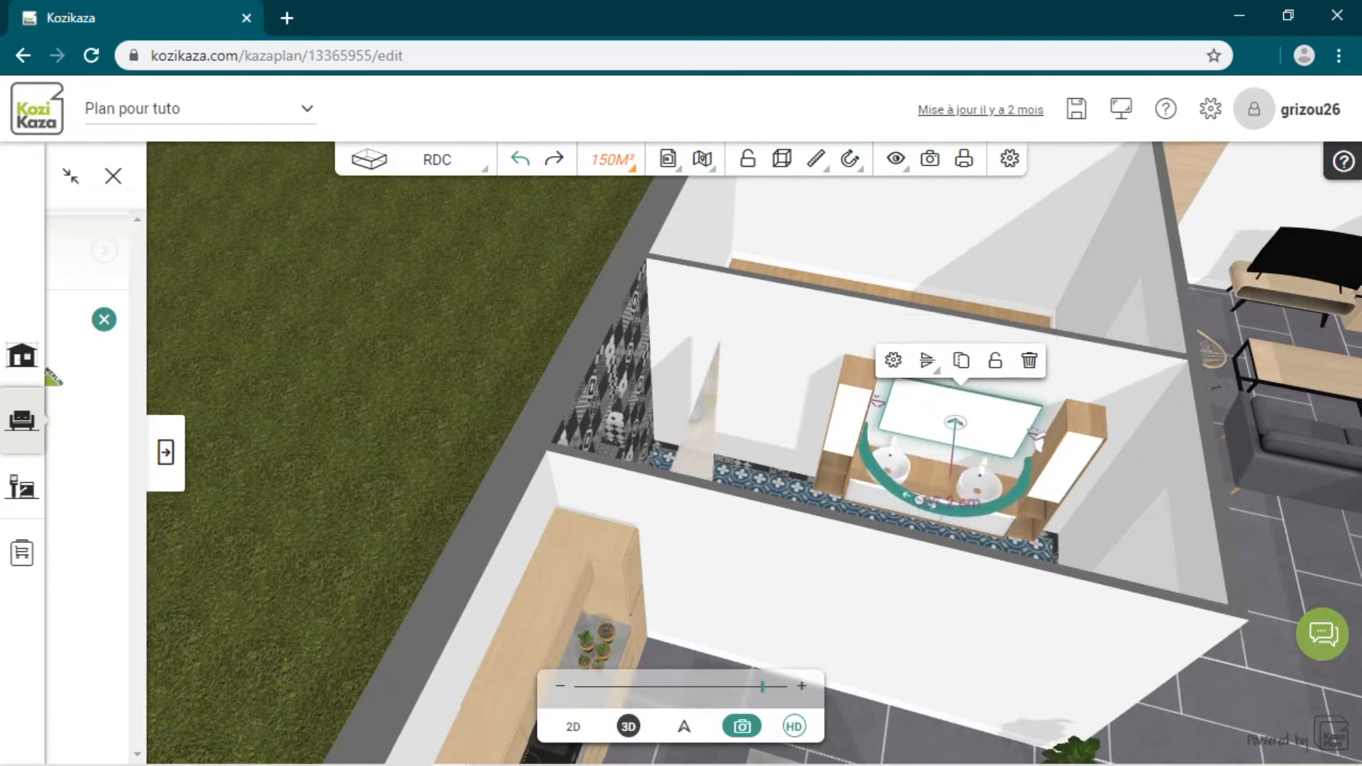
- Inspect the vanity, mirror and shower in visit mode from a raised eye height, and return to the 3D view
double_click(680, 529)
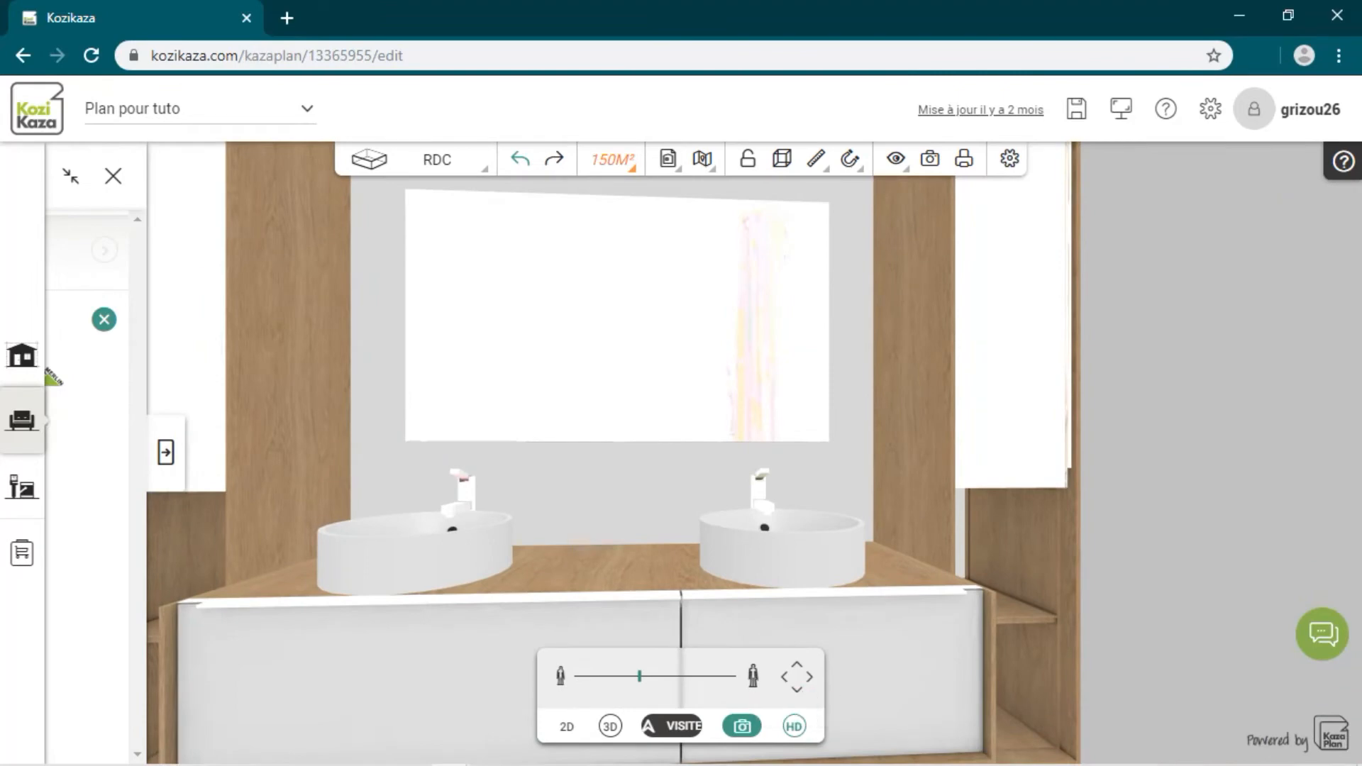
drag(639, 676, 683, 676)
drag(567, 454, 1256, 309)
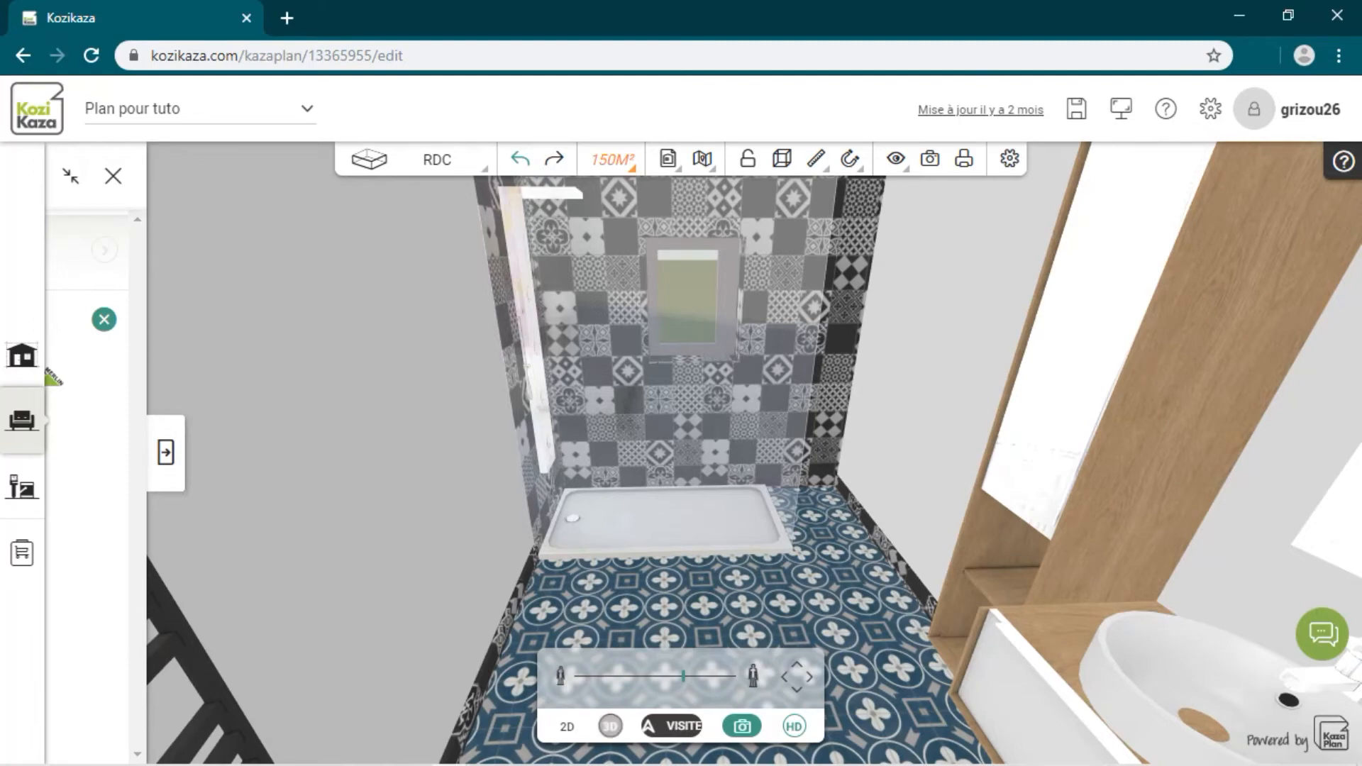
click(609, 726)
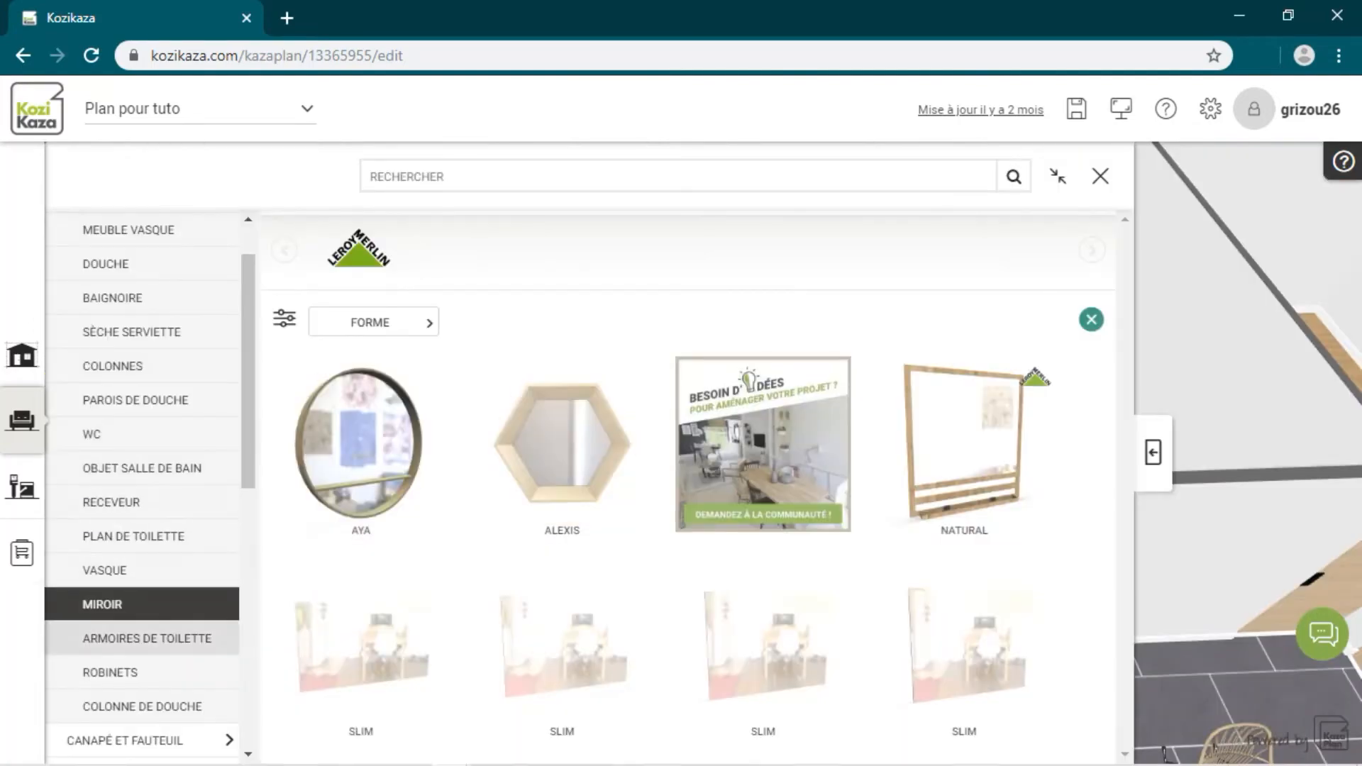
- Browse the ARMOIRES DE TOILETTE collection, and place the BALANCE bathroom scale on the floor near the towel radiator
click(146, 639)
scroll(966, 456, down, 3)
drag(1125, 453, 1124, 509)
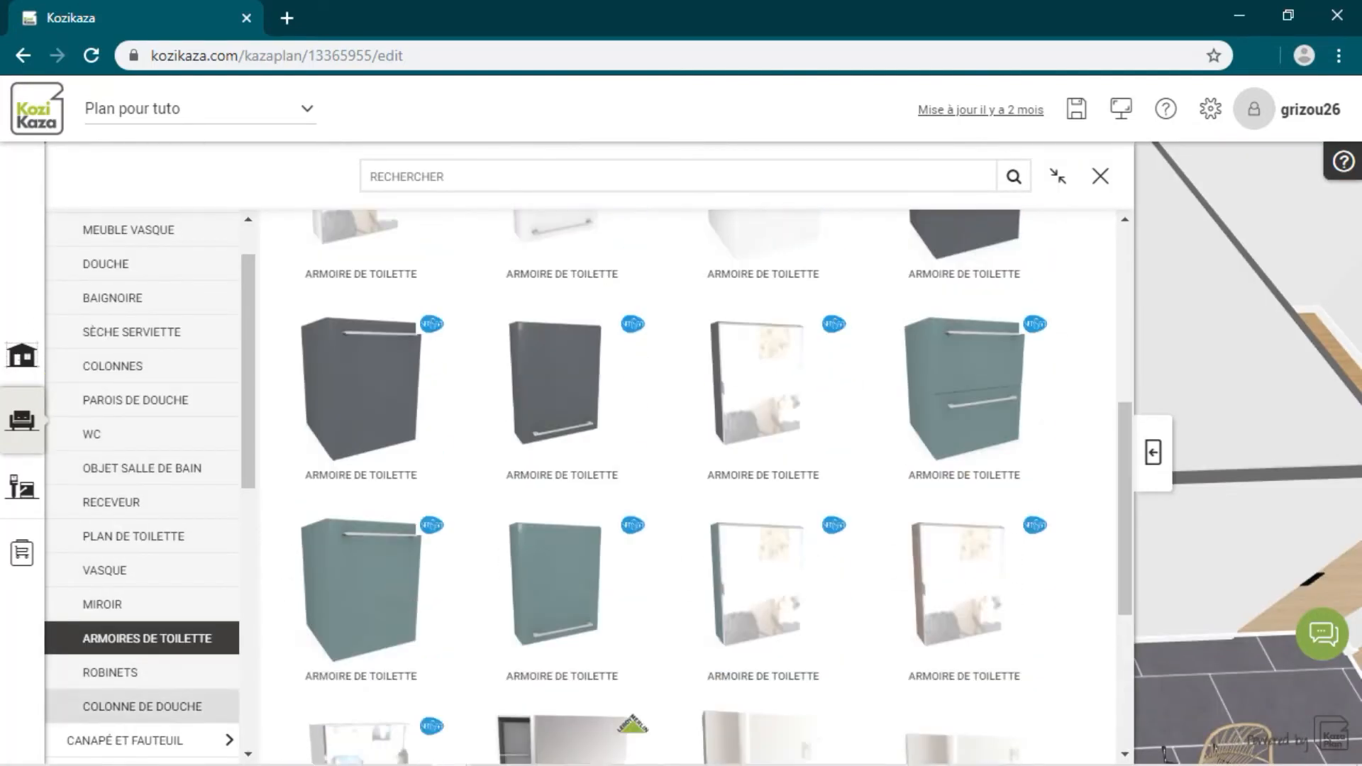
click(142, 468)
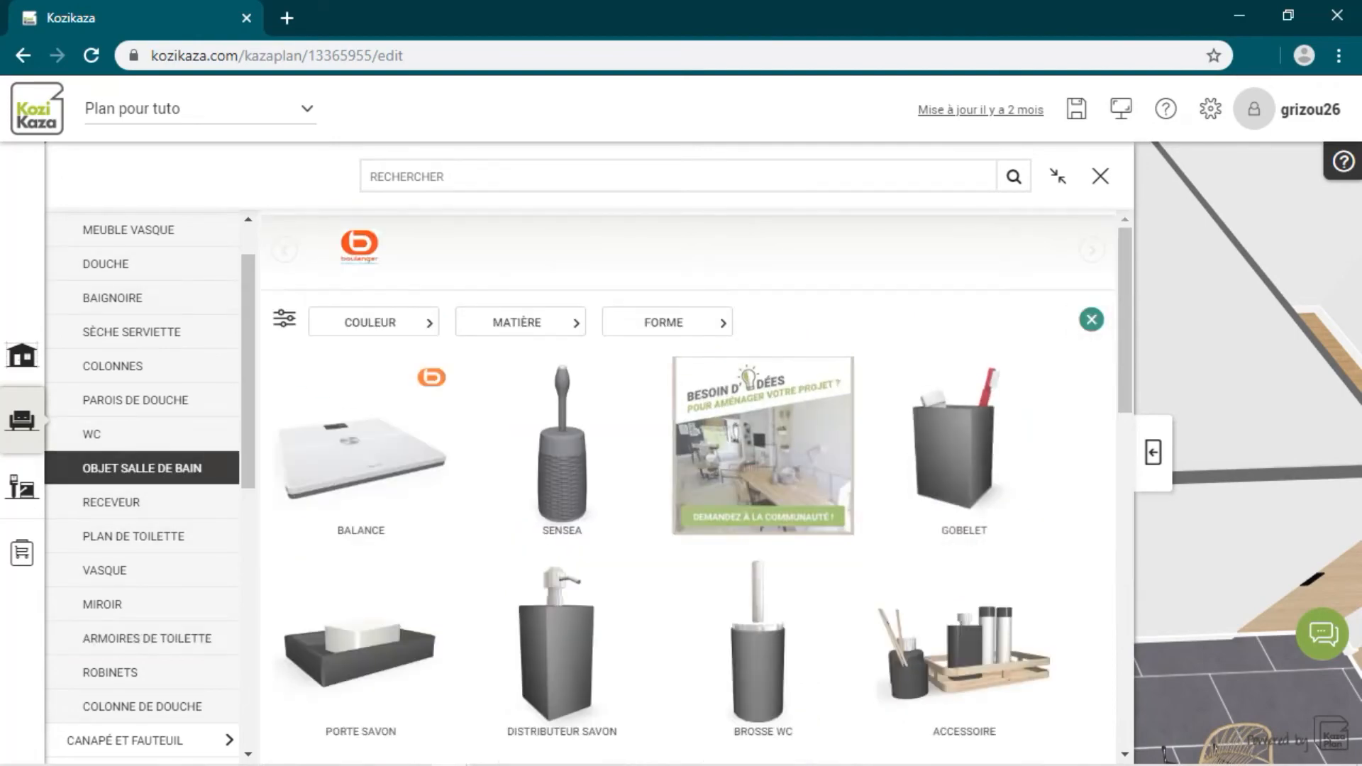
click(365, 456)
click(628, 455)
- Place the PANIER SERVIETTE towel basket on the vanity top between the two washbasins
click(165, 452)
scroll(759, 326, down, 5)
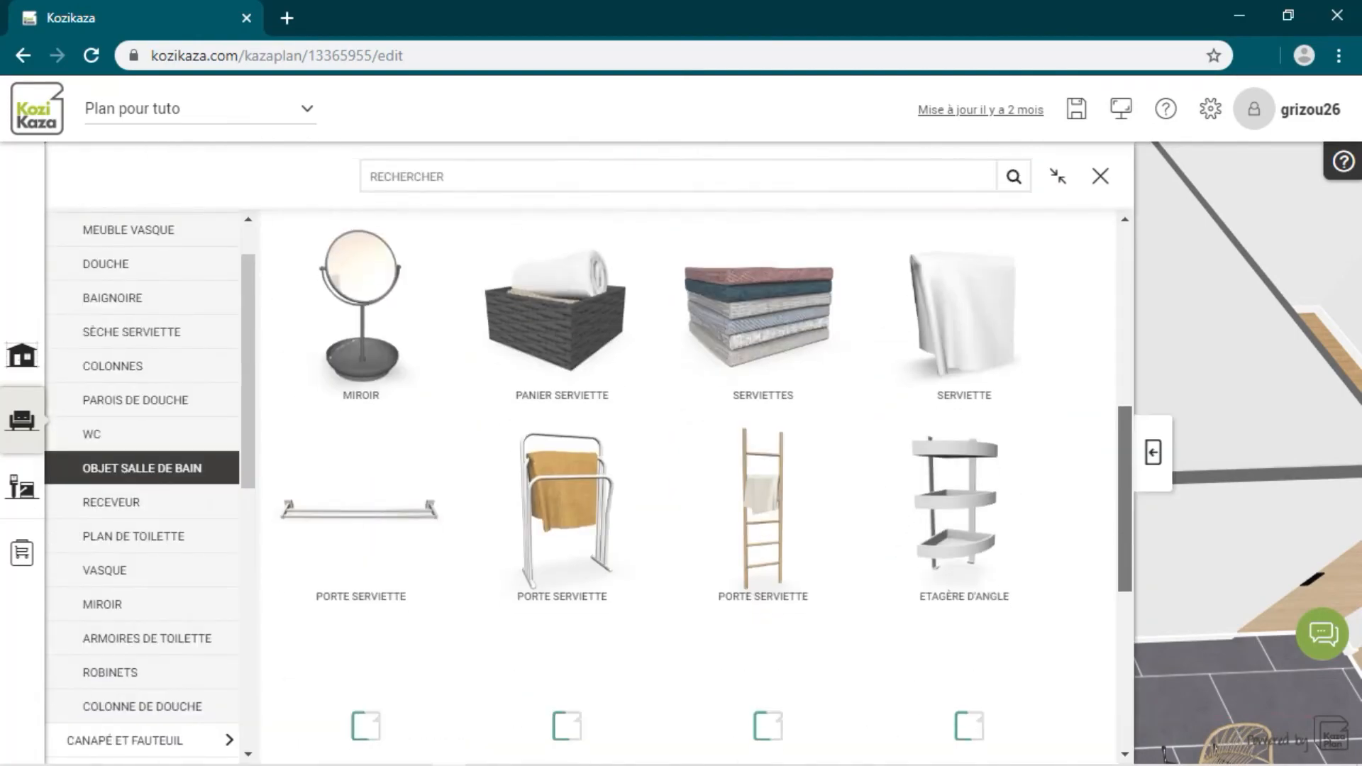
click(554, 322)
click(687, 451)
drag(497, 355, 816, 340)
drag(647, 403, 641, 362)
drag(497, 603, 780, 624)
click(602, 479)
drag(602, 480, 564, 489)
- Place the wooden ladder PORTE SERVIETTE against the wall, beside the column on the shower side of the vanity
click(166, 453)
scroll(763, 453, down, 1)
click(763, 454)
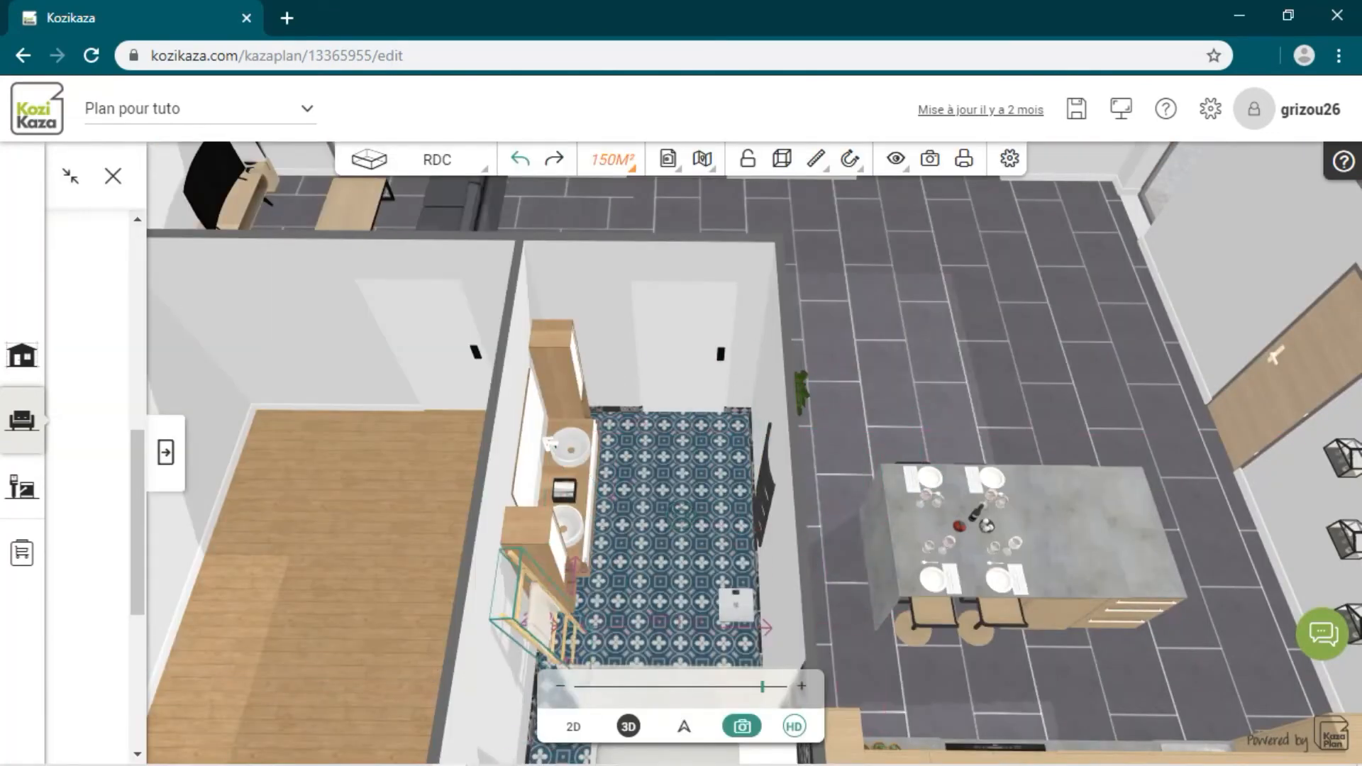
click(542, 624)
drag(497, 496, 816, 439)
drag(685, 649, 837, 546)
drag(922, 497, 496, 603)
drag(488, 545, 485, 515)
click(603, 589)
- Place the SCANDINAVE pedal bin on the floor beside the column at the door end of the vanity
click(165, 452)
click(765, 653)
click(670, 367)
scroll(718, 356, up, 5)
scroll(718, 356, down, 3)
drag(717, 356, 678, 563)
- Set the SCANDINAVE bin's height to 50.1 cm, width to 20.0 cm and depth to 20.7 cm
click(672, 386)
click(606, 334)
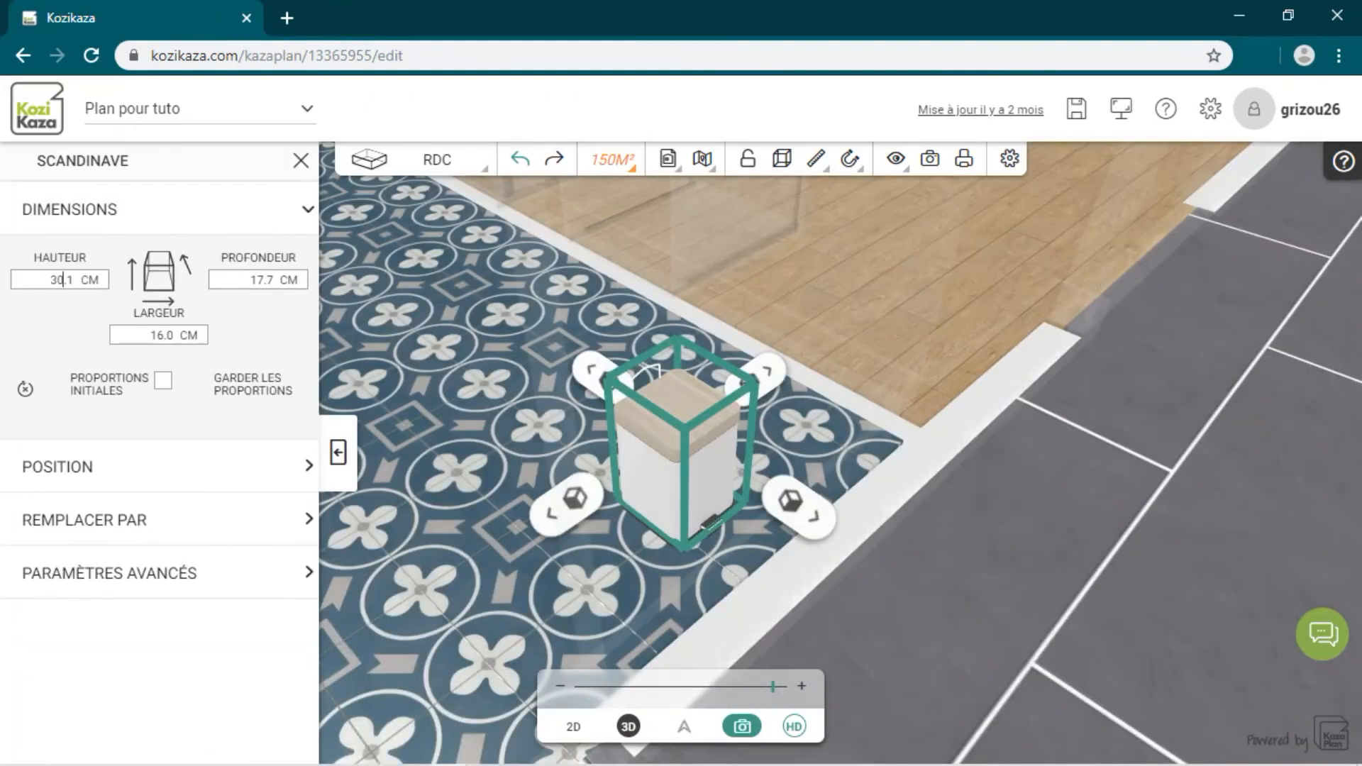
double_click(157, 336)
text(20)
double_click(256, 281)
text(20)
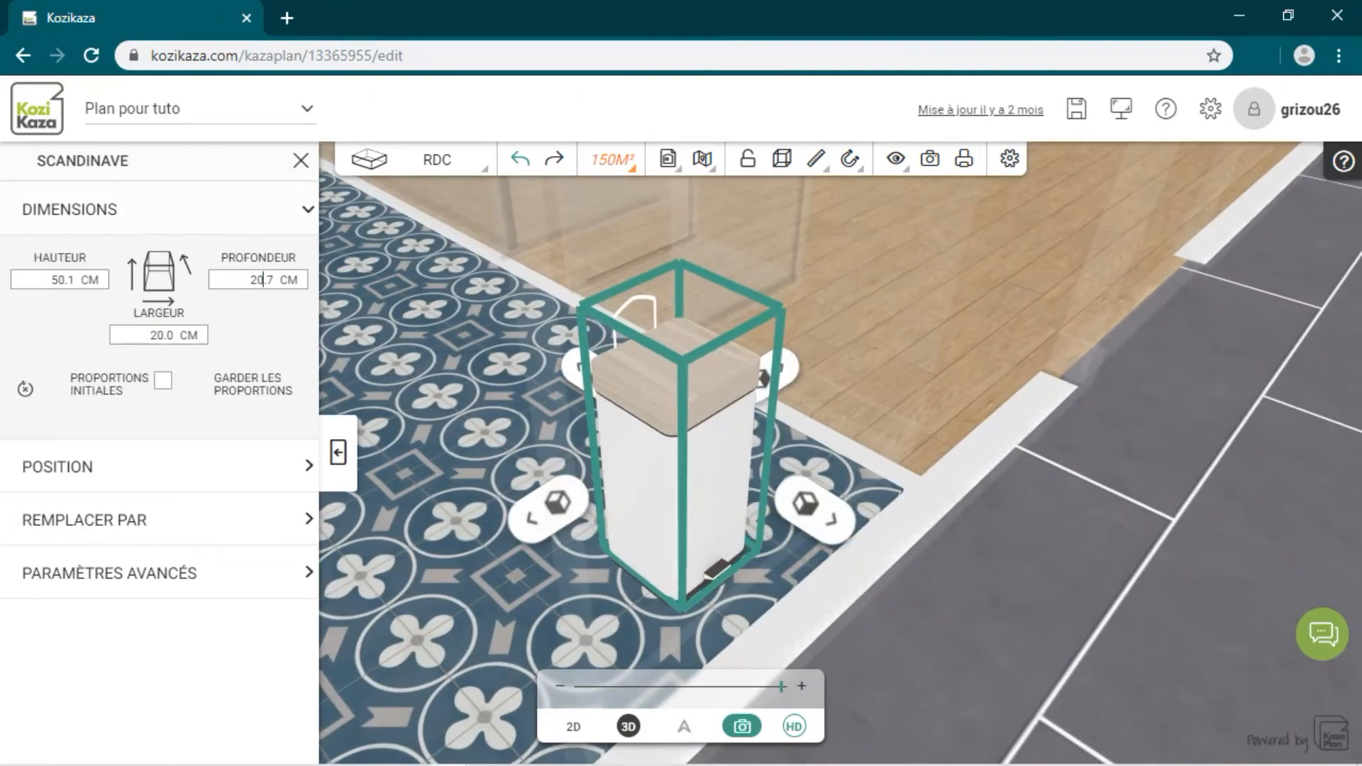
click(301, 161)
- Add the CAILLEBOTIS wooden duckboard from the bathroom objects to the floor beside the shower tray
click(48, 421)
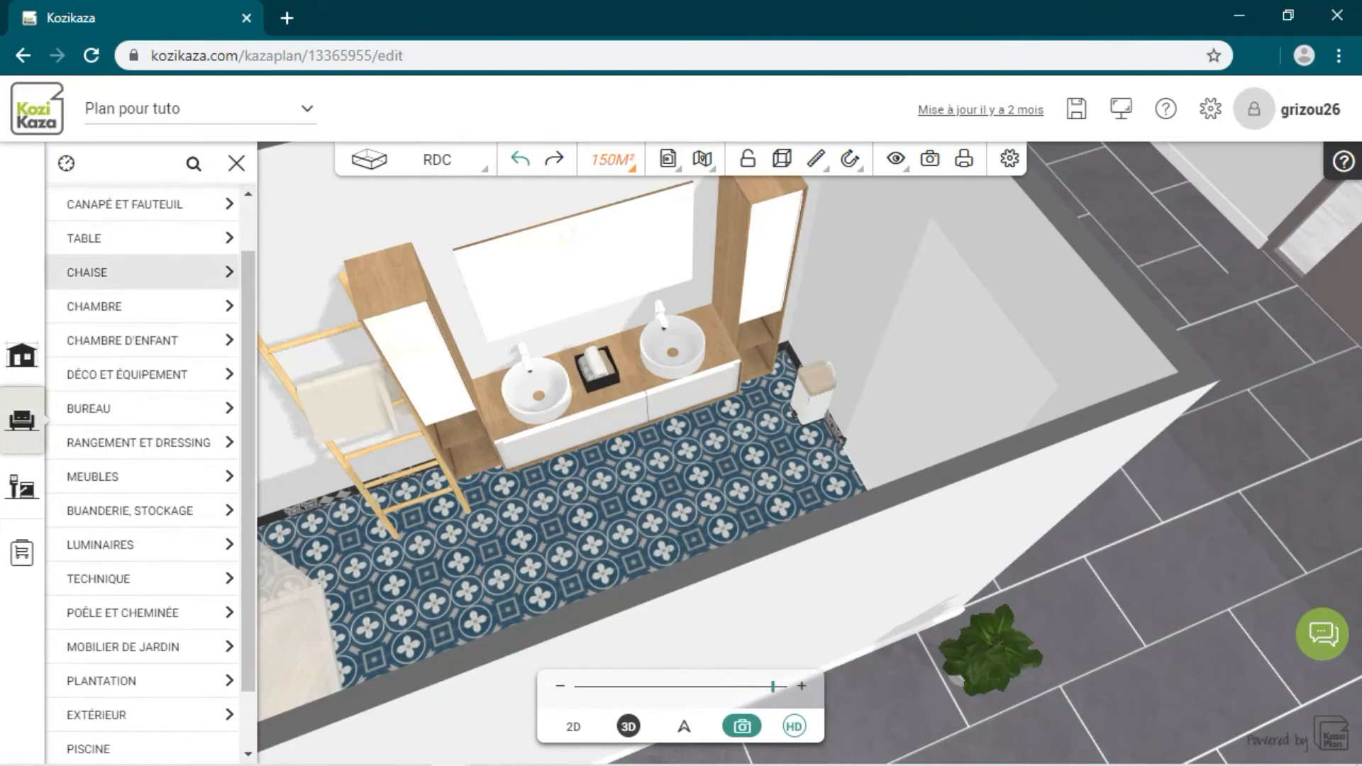
scroll(142, 271, up, 2)
click(142, 236)
click(113, 405)
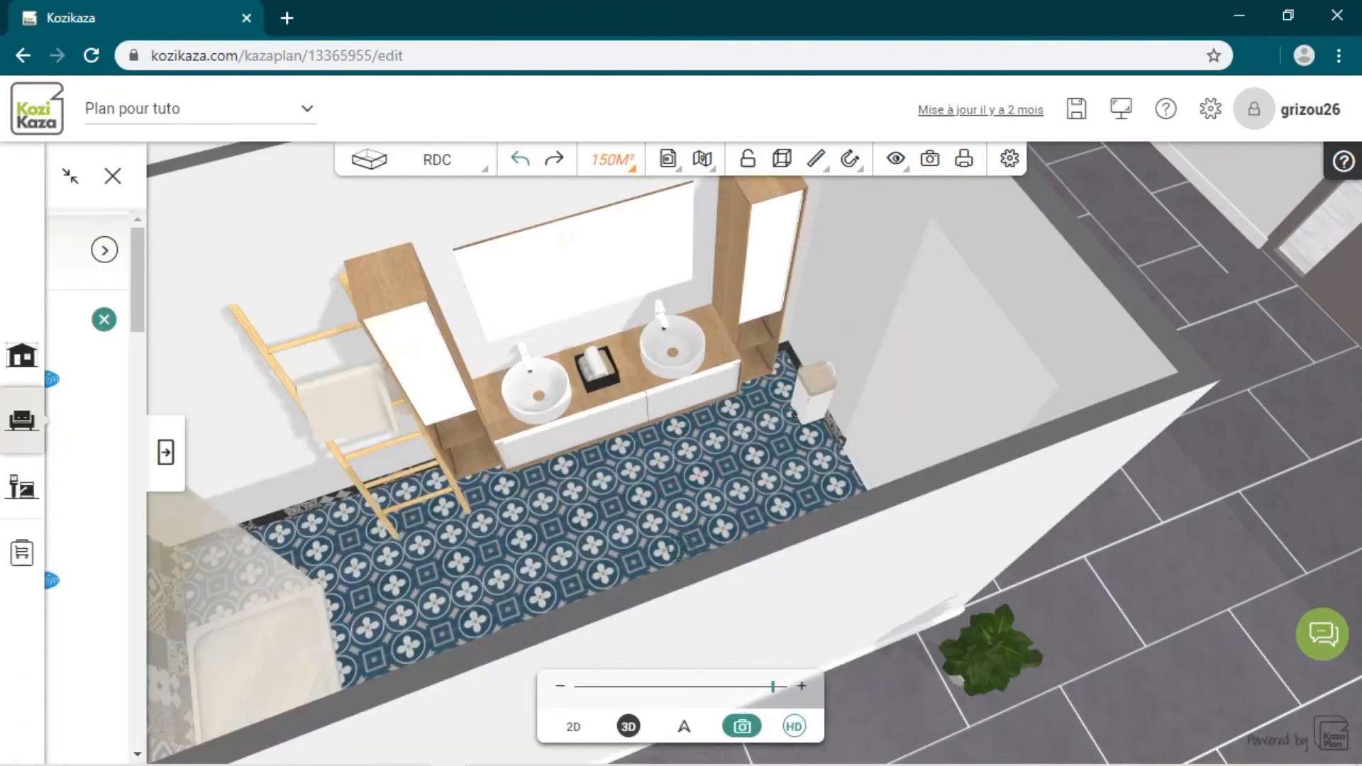
drag(737, 440, 759, 465)
drag(676, 524, 677, 535)
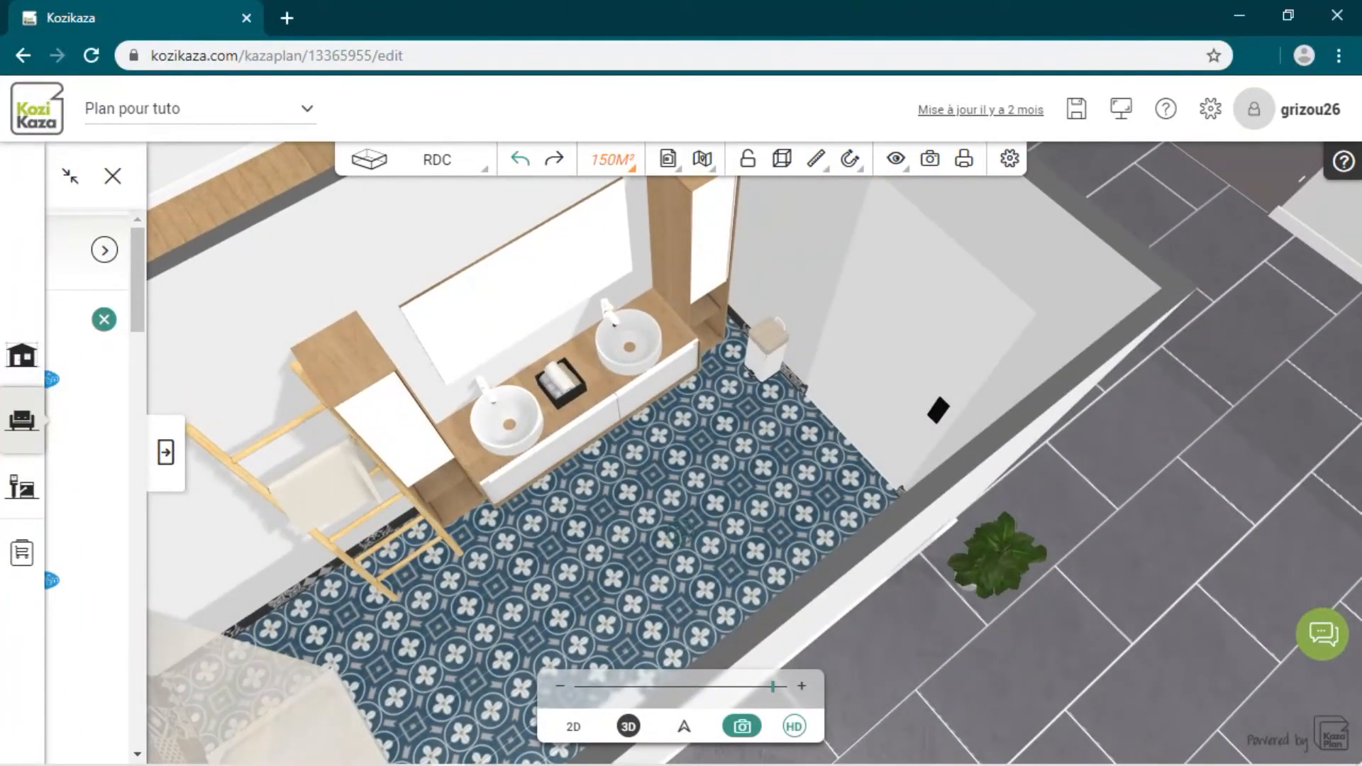
click(166, 452)
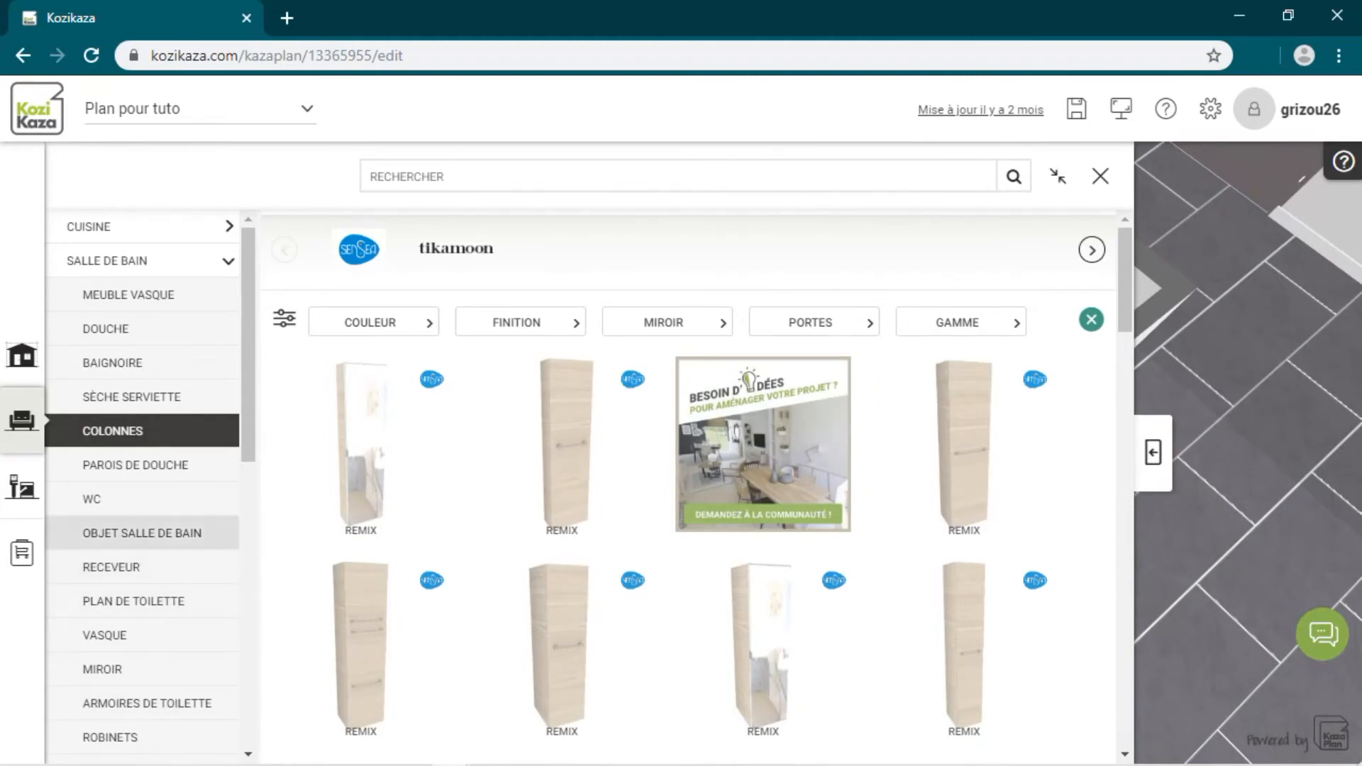
click(142, 533)
scroll(688, 468, down, 9)
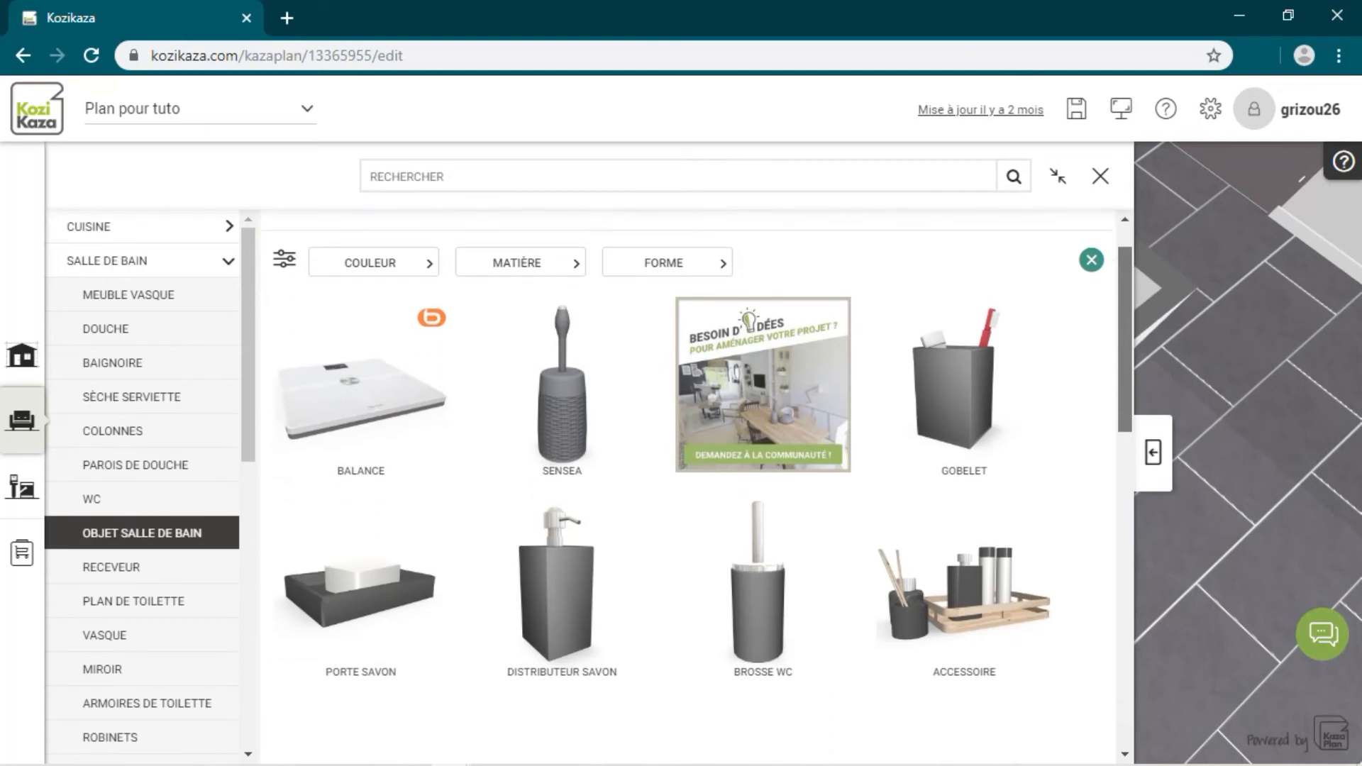
scroll(688, 488, down, 3)
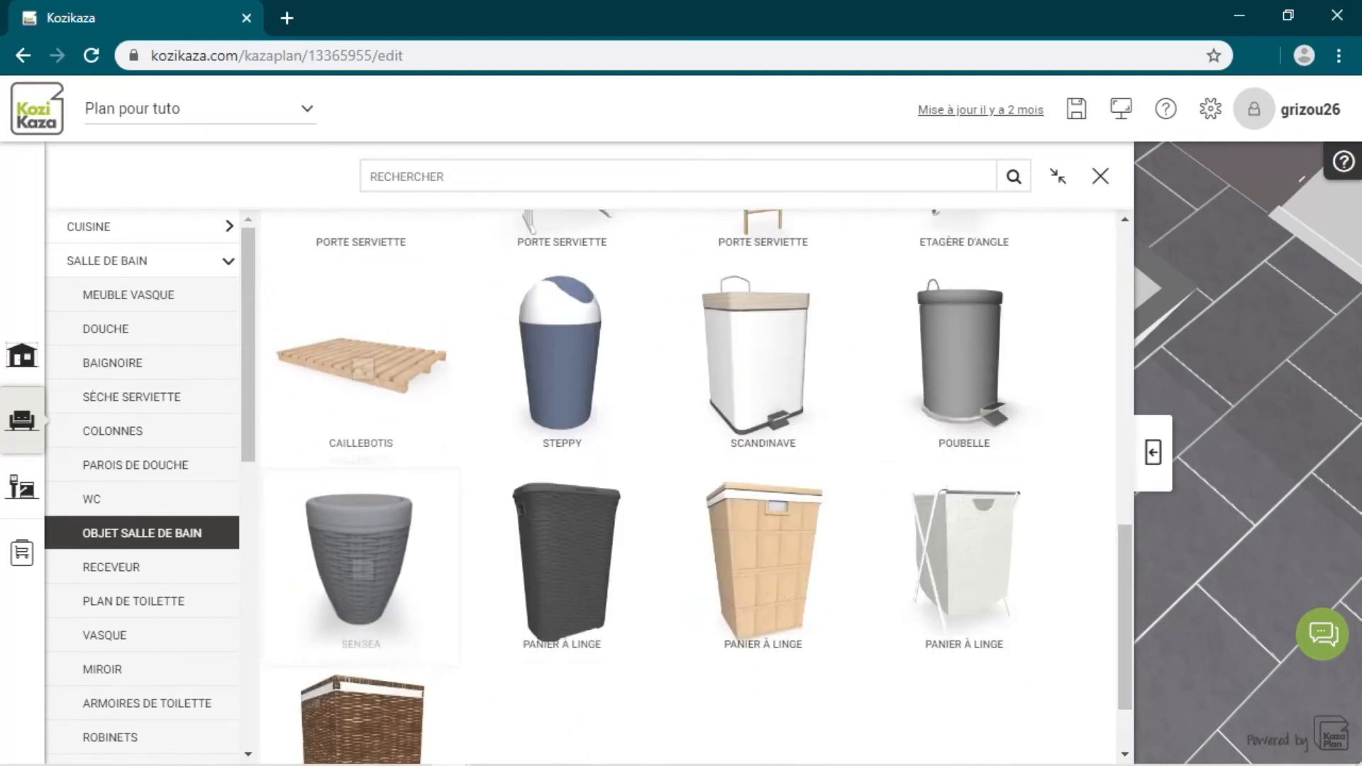
click(360, 560)
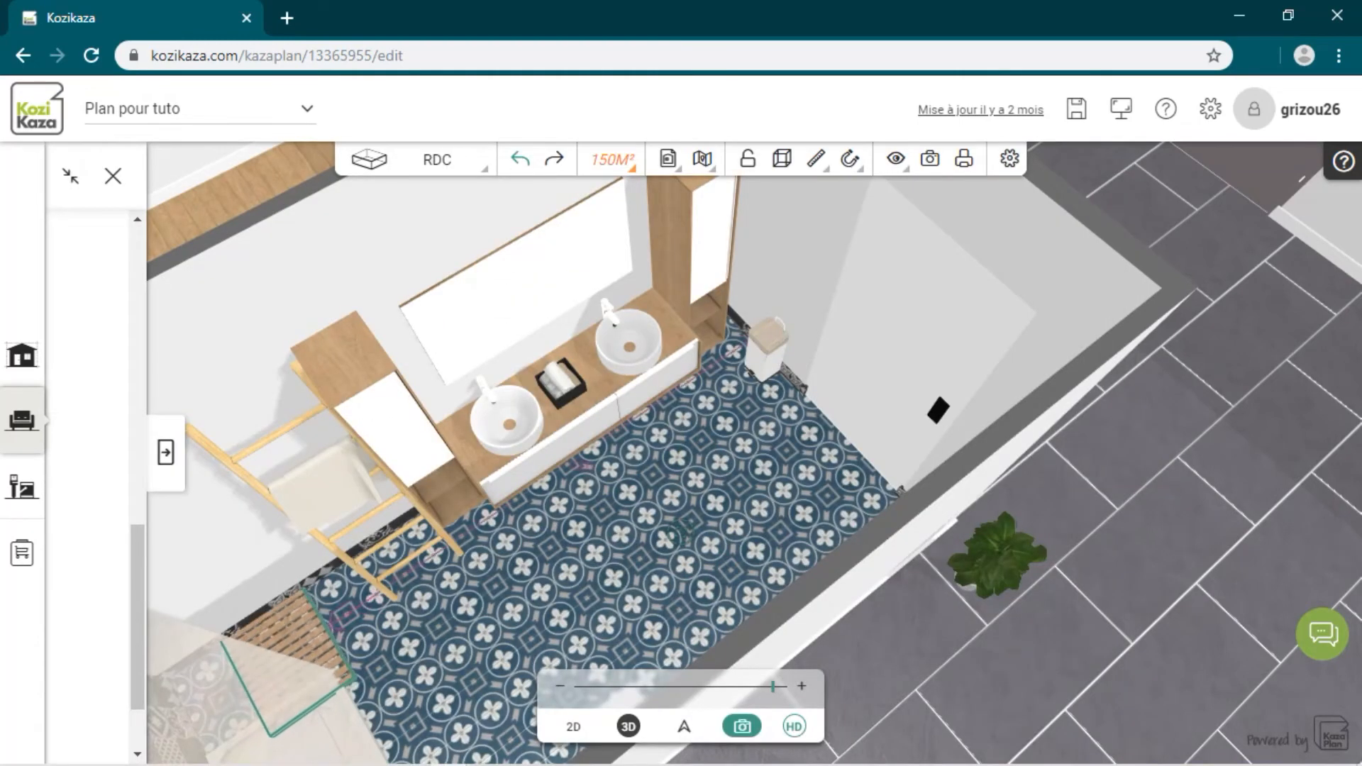
- Move the duckboard into the corner between the shower tray, the tiled wall and the towel-ladder wall
drag(751, 454, 624, 454)
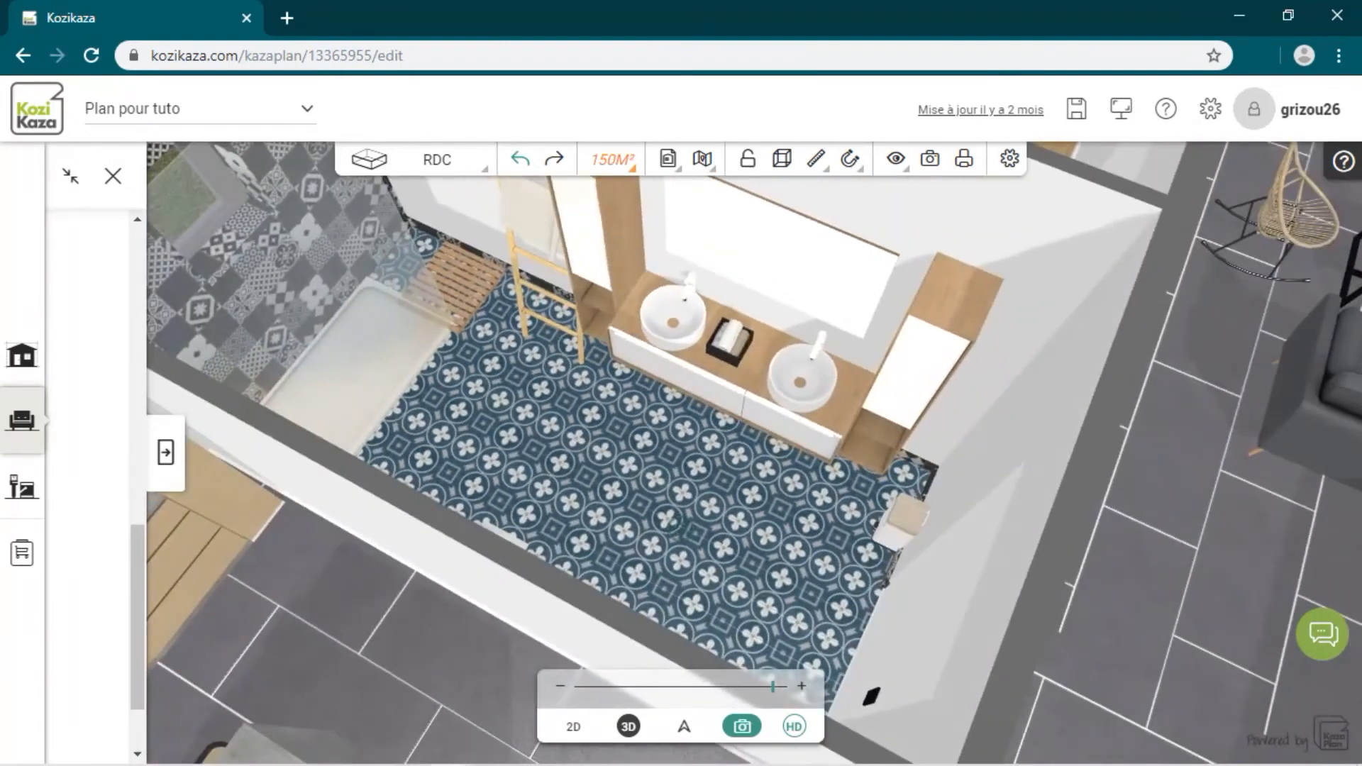
drag(678, 525, 671, 564)
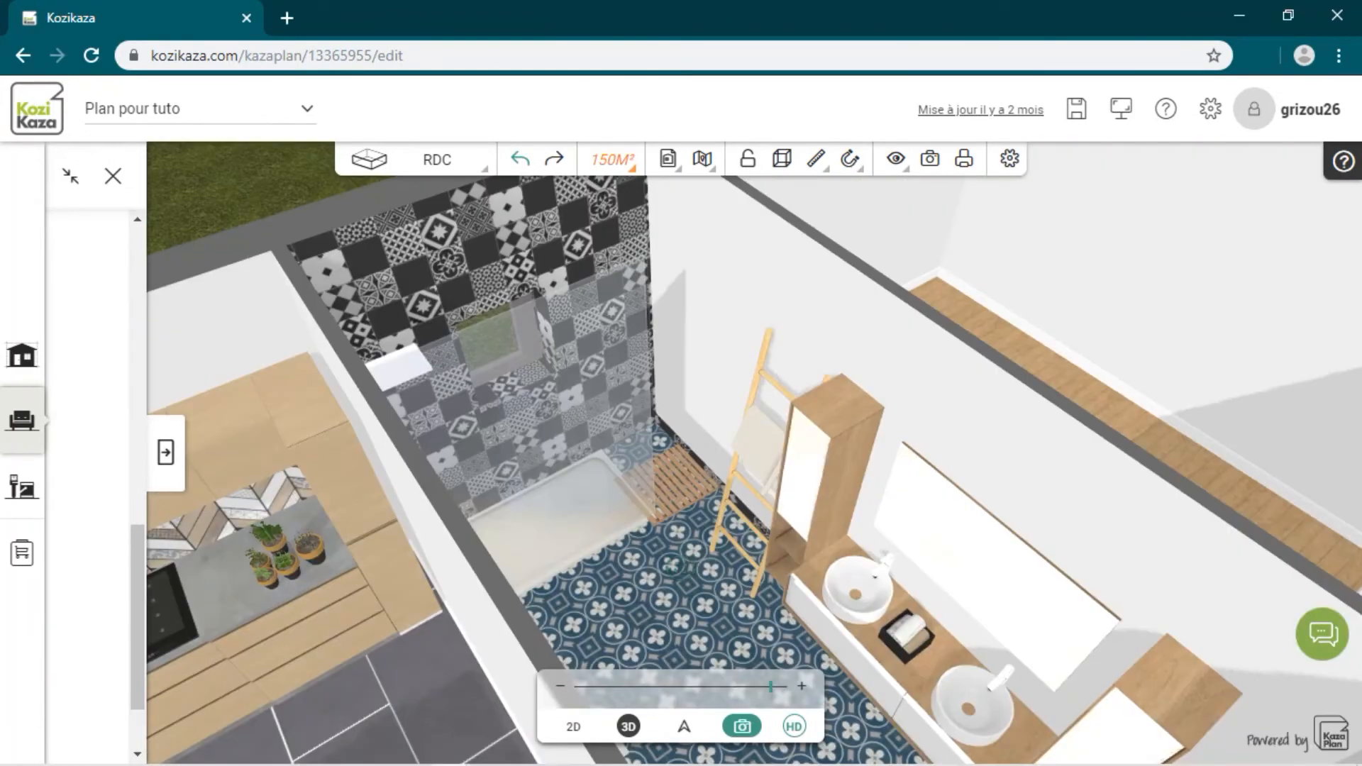
drag(653, 545, 737, 517)
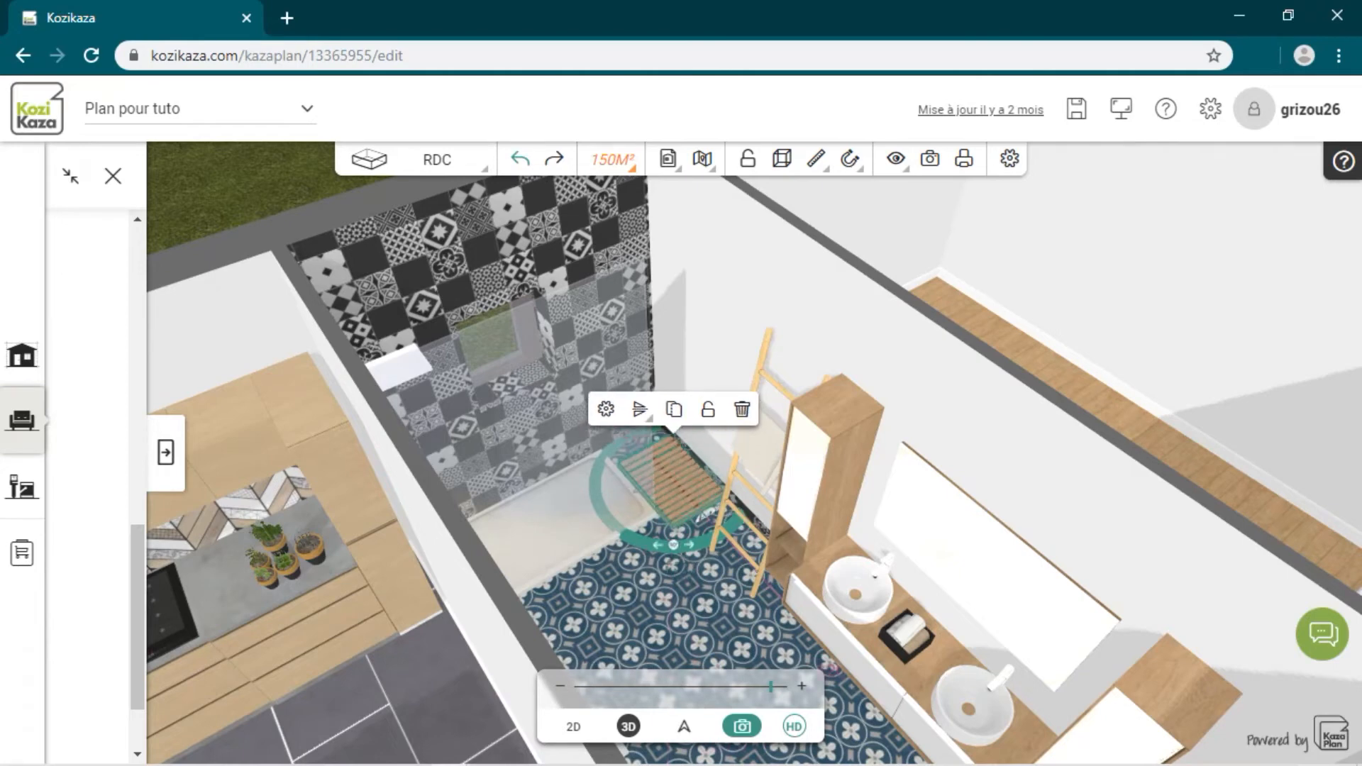
drag(673, 481, 656, 465)
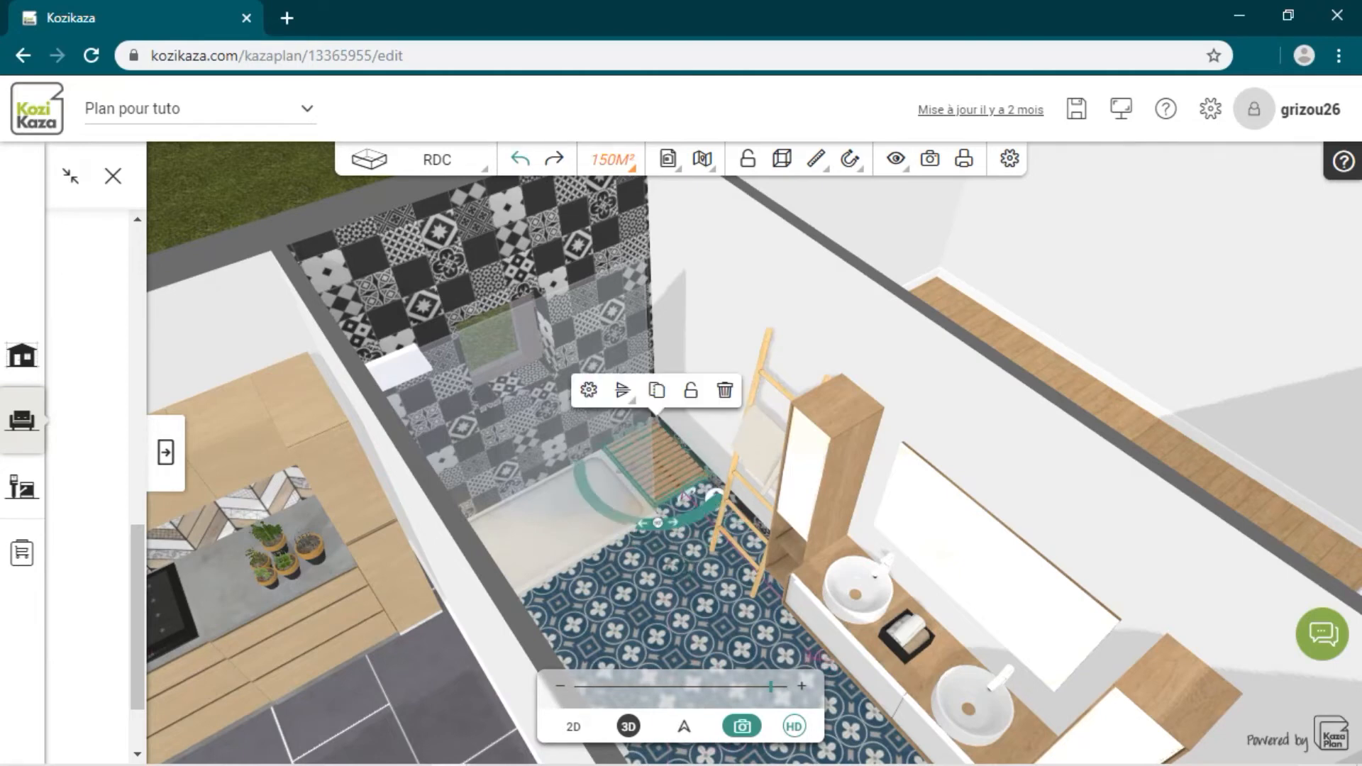
- Set the duckboard's width to 57.0 cm and its depth to 85.2 cm
click(588, 390)
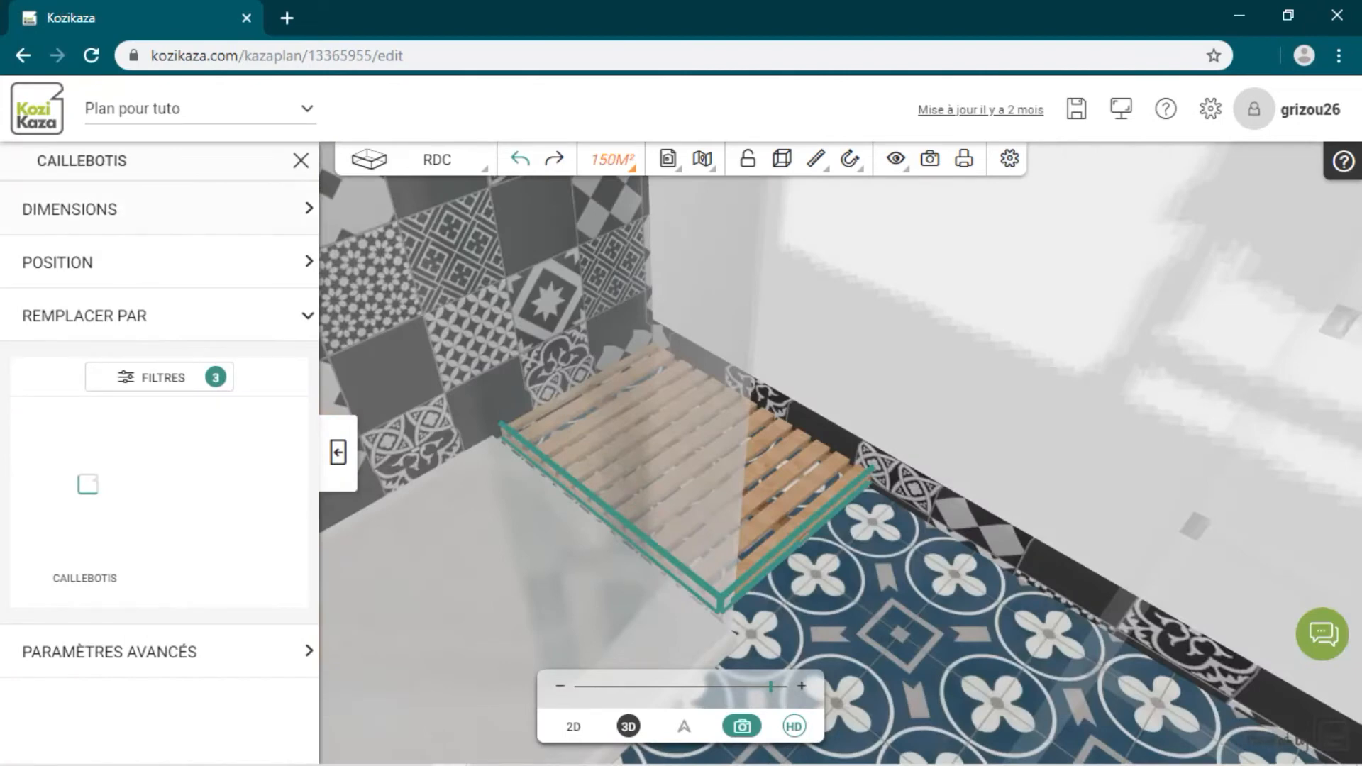
click(159, 209)
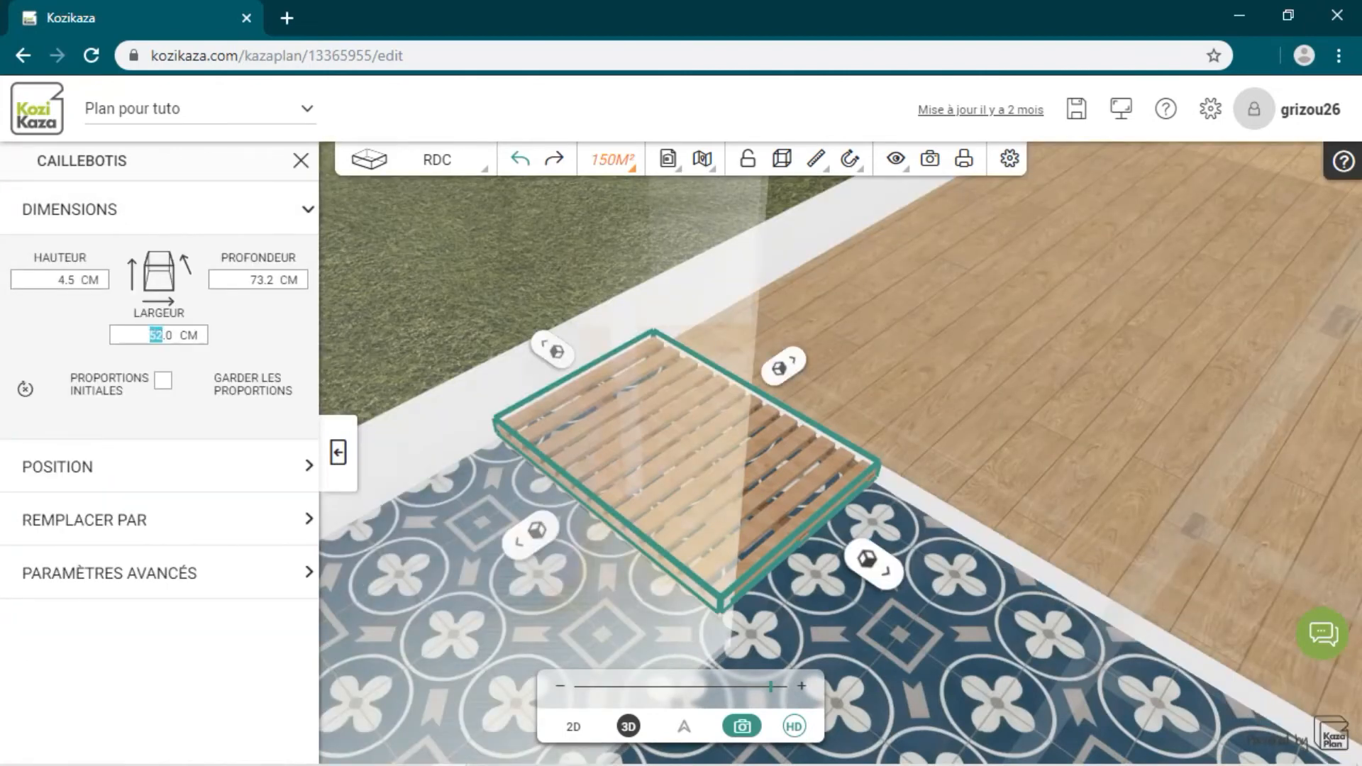
key(Return)
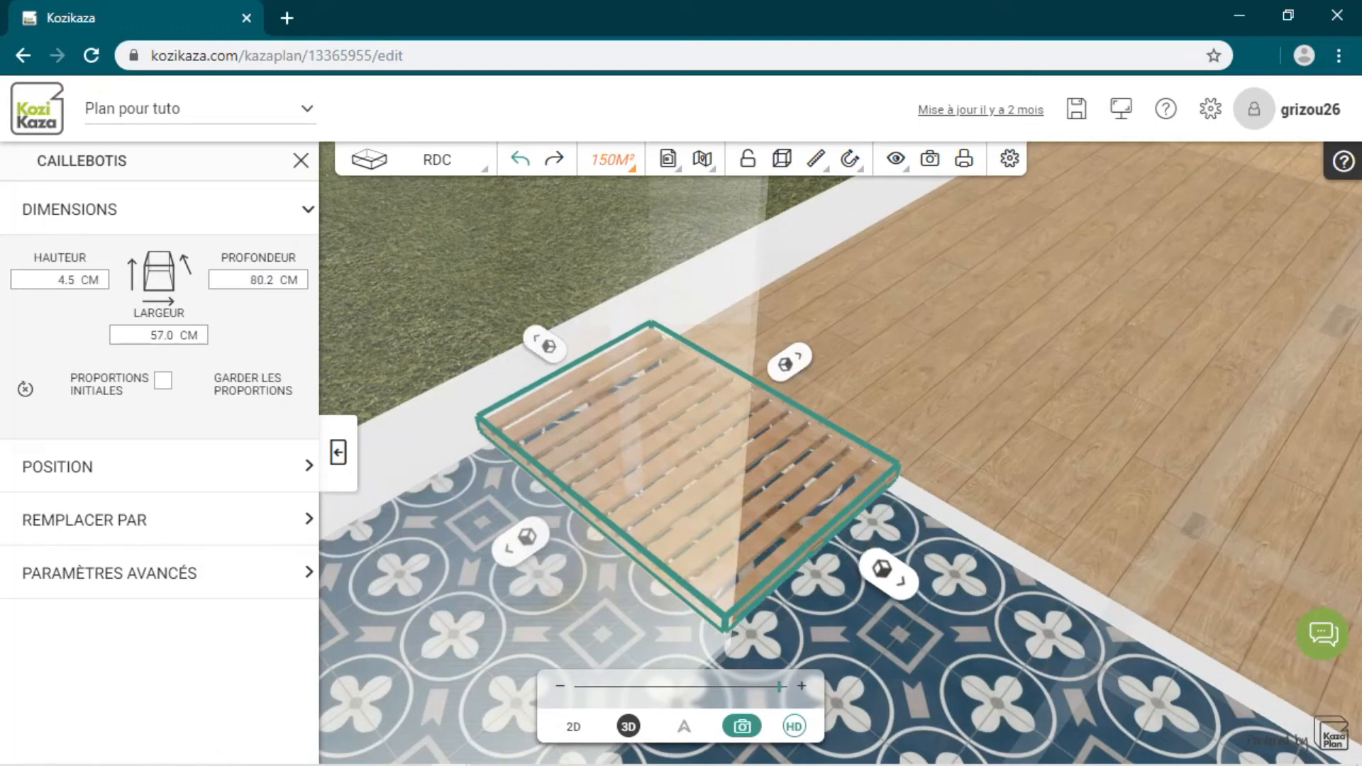
text(5)
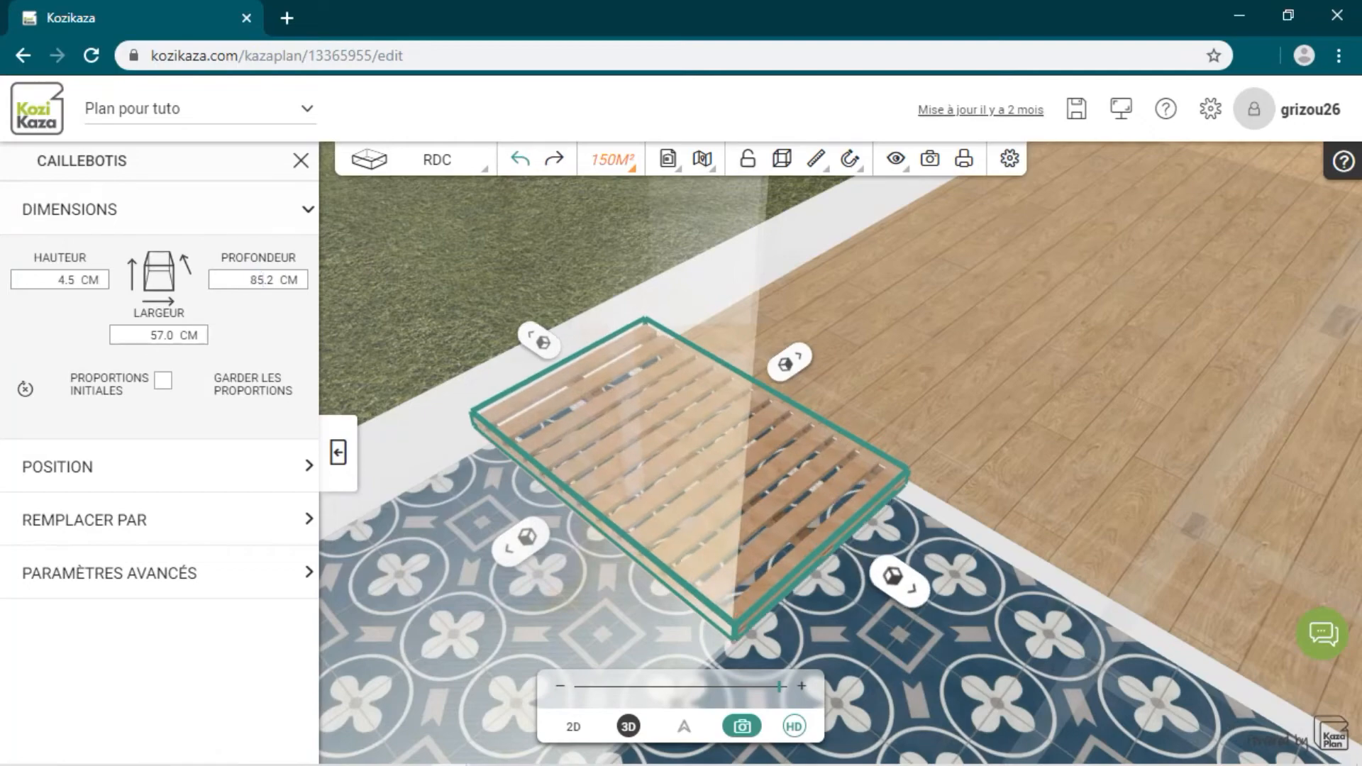
key(Escape)
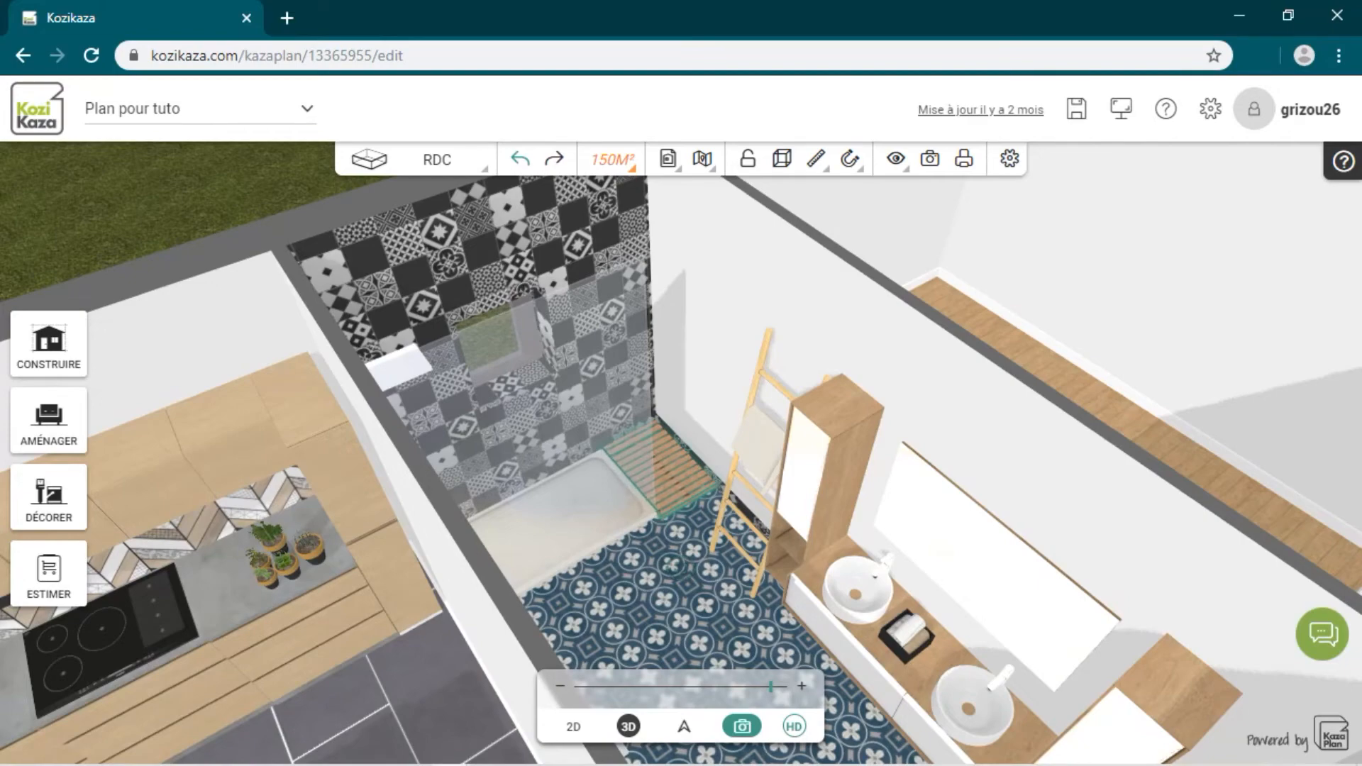
click(661, 470)
key(Escape)
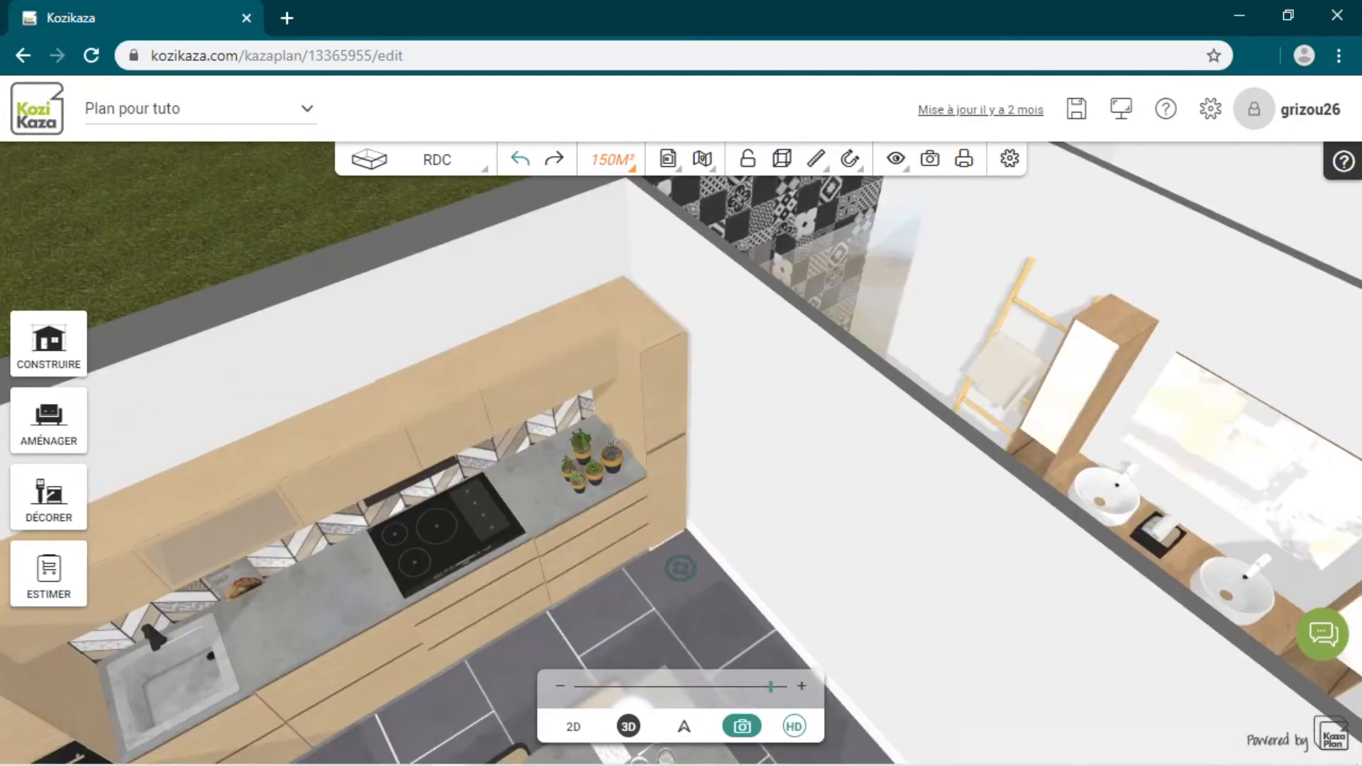
- Move the black towel radiator along its wall toward the shower
mouse_move(709, 454)
mouse_down()
mouse_move(503, 454)
mouse_move(578, 472)
mouse_up()
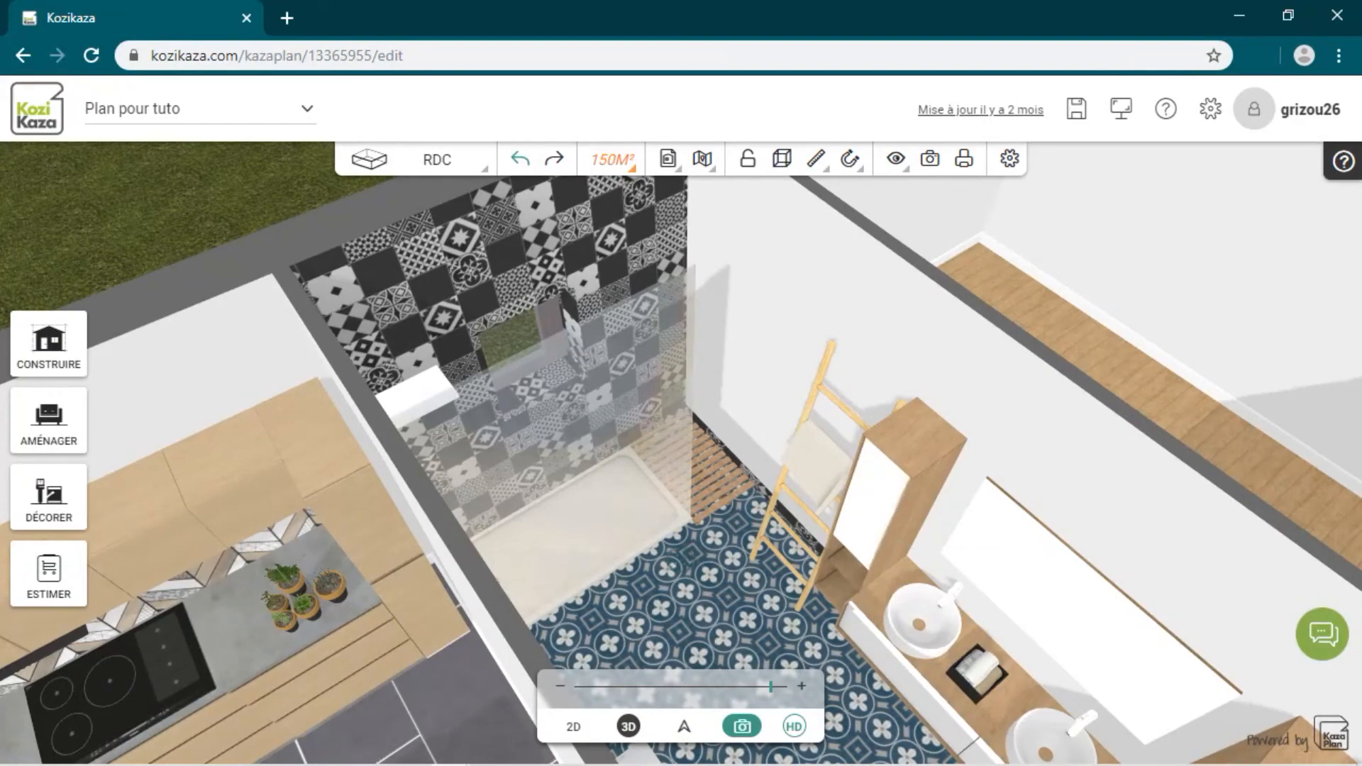
drag(578, 472, 635, 470)
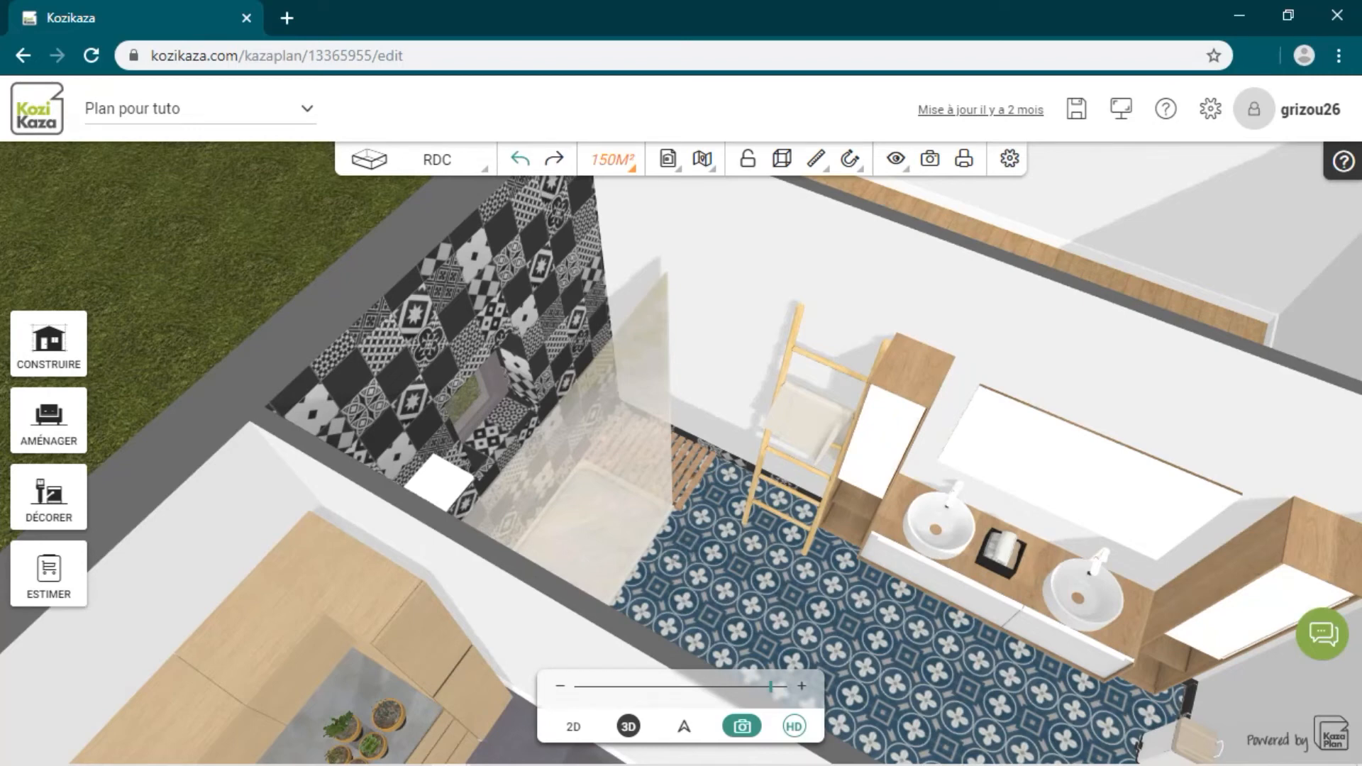
drag(681, 454, 564, 413)
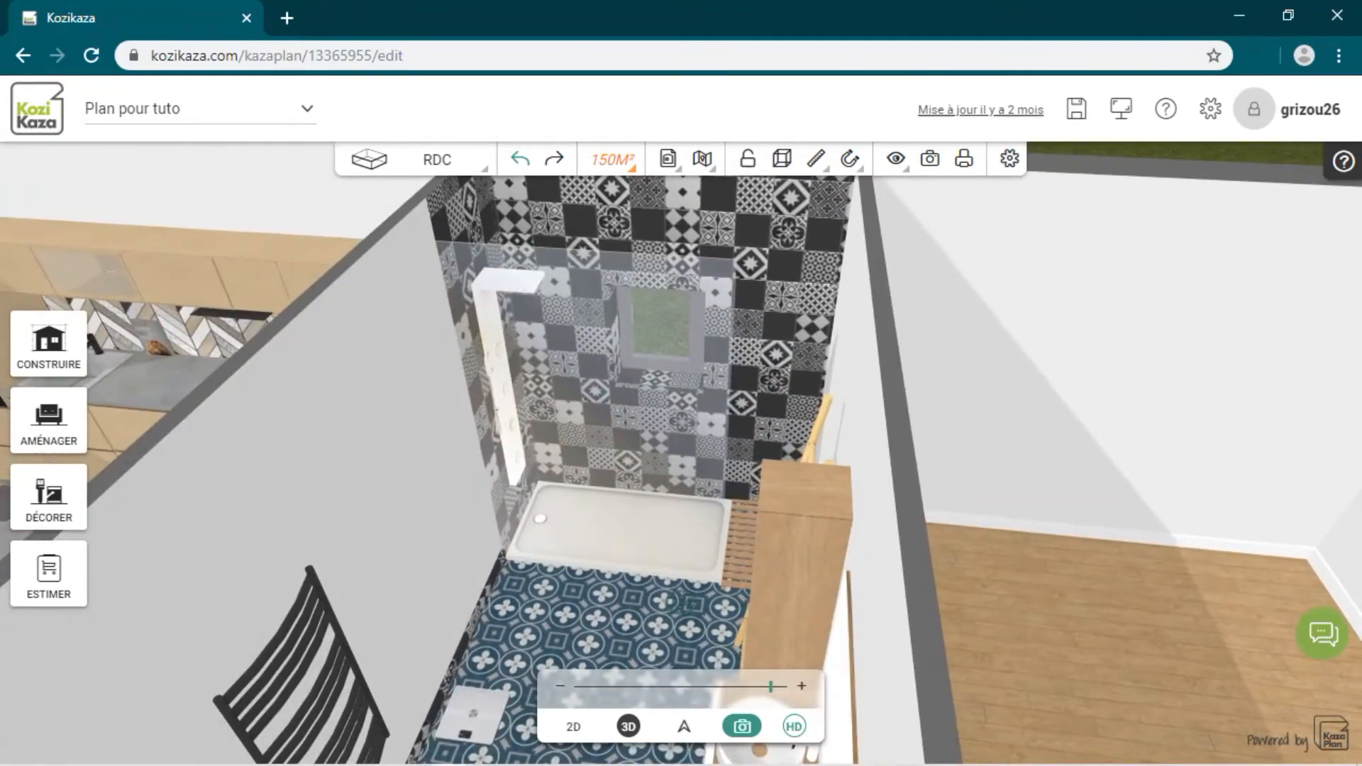
drag(319, 666, 370, 594)
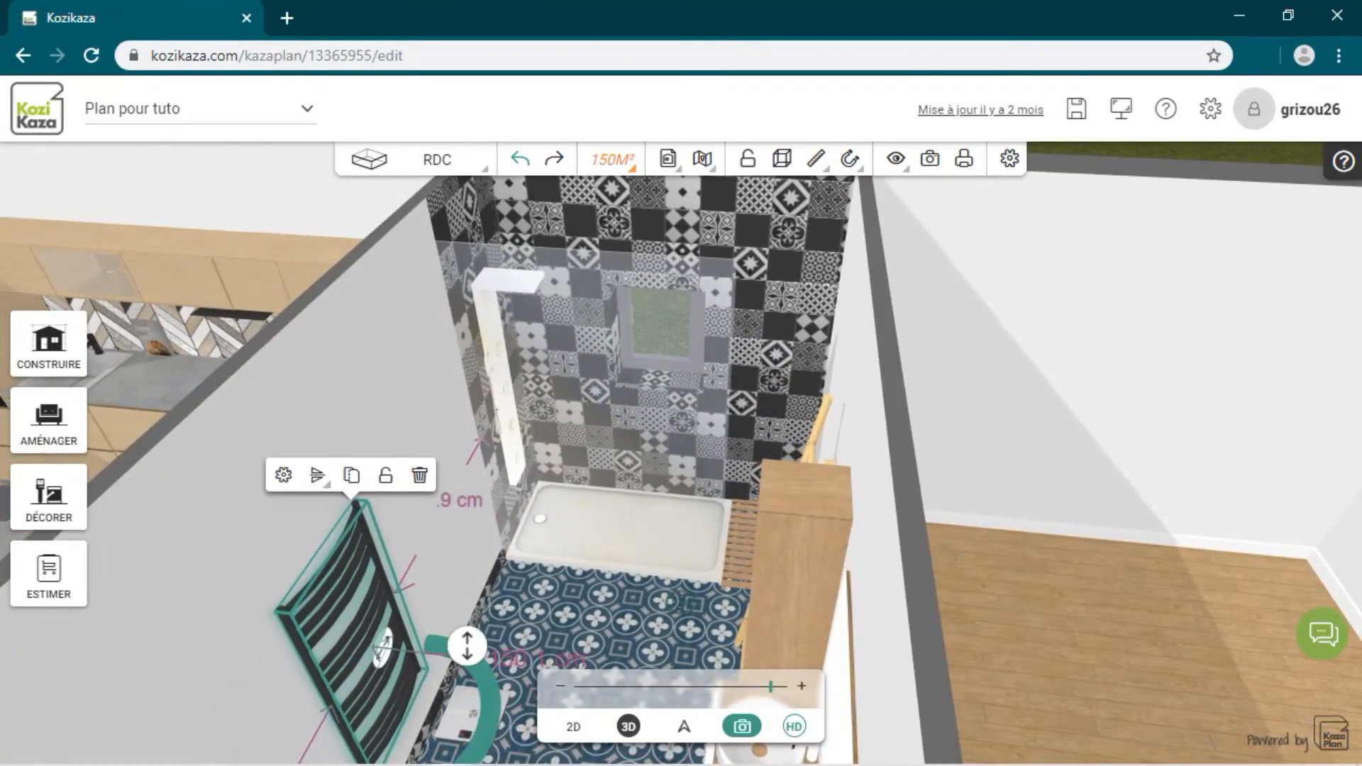
click(539, 440)
- Sample the CHÊNE RUSTIQUE wood from the tall column and apply it to the inner side of the bathroom door and the towel ladder
drag(539, 439, 688, 465)
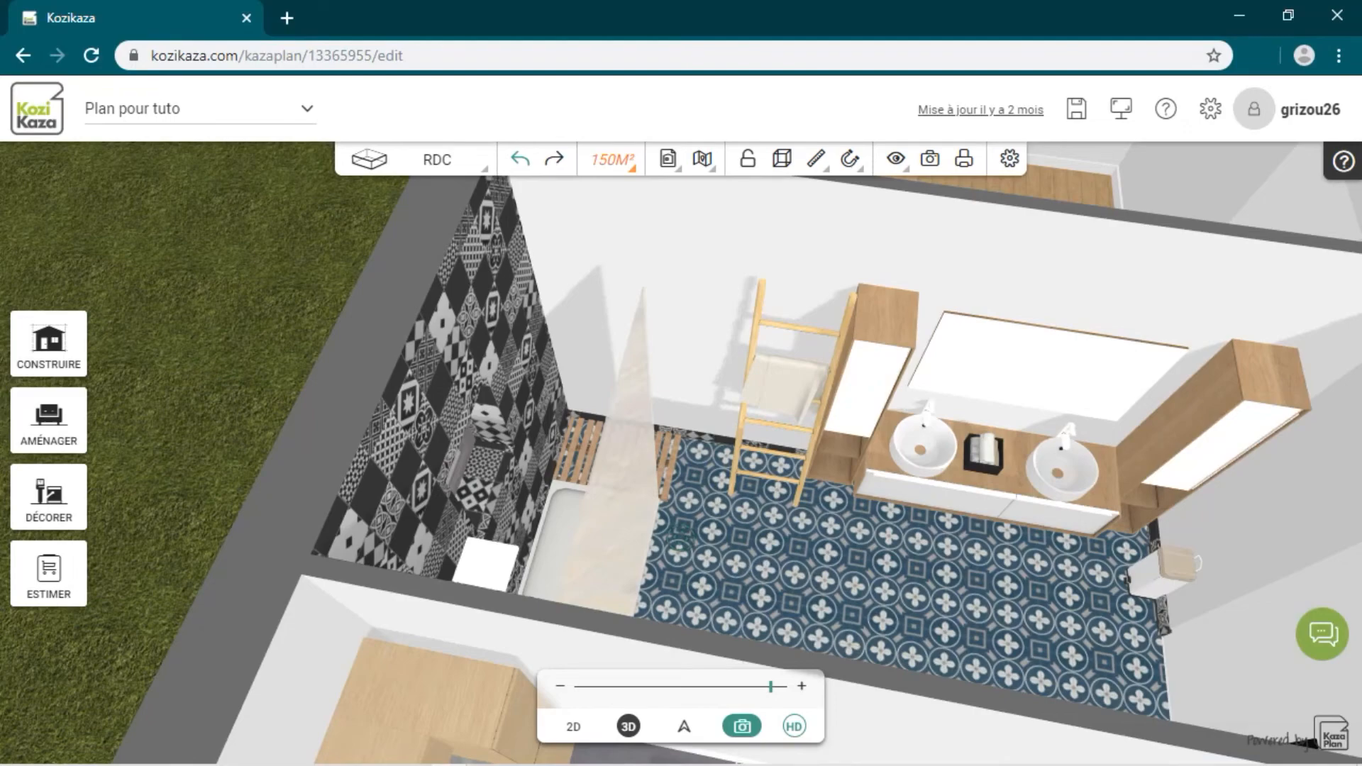
drag(681, 464, 727, 612)
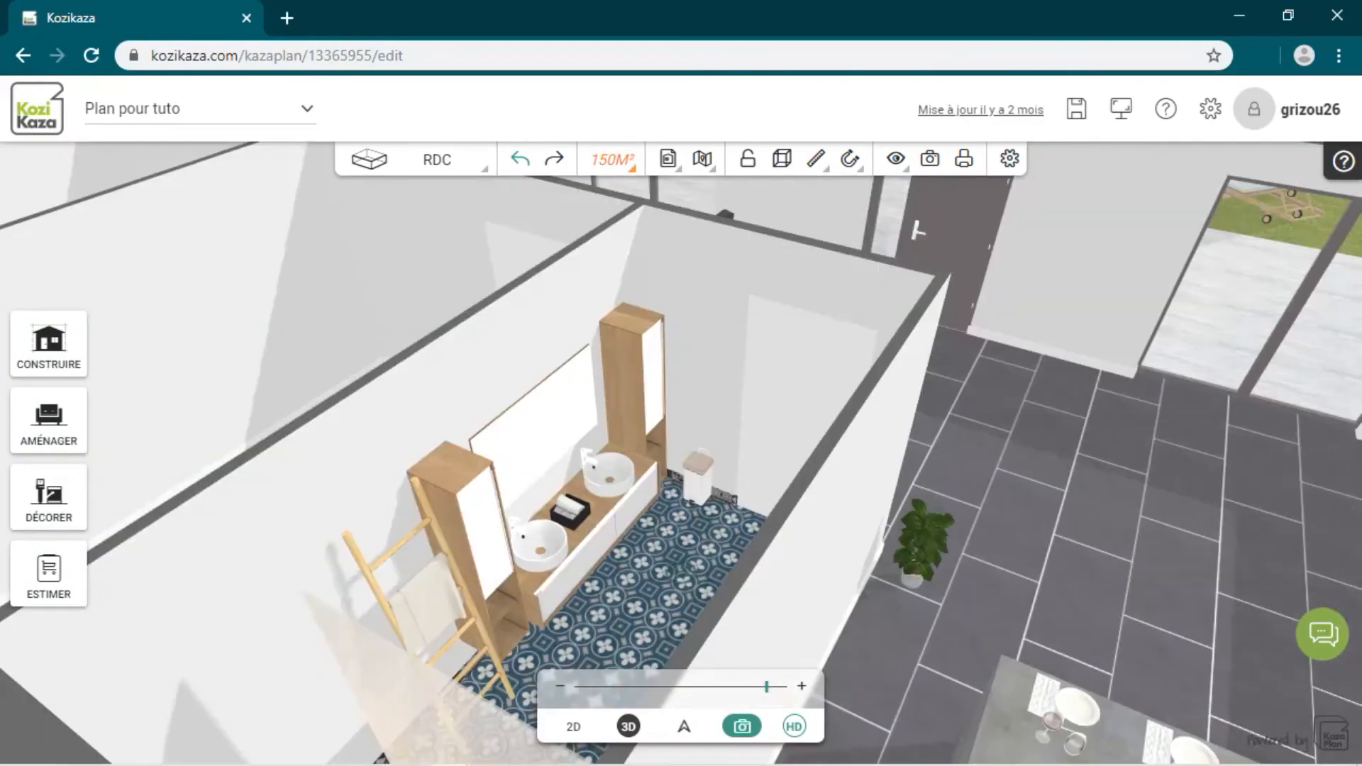
drag(669, 569, 680, 559)
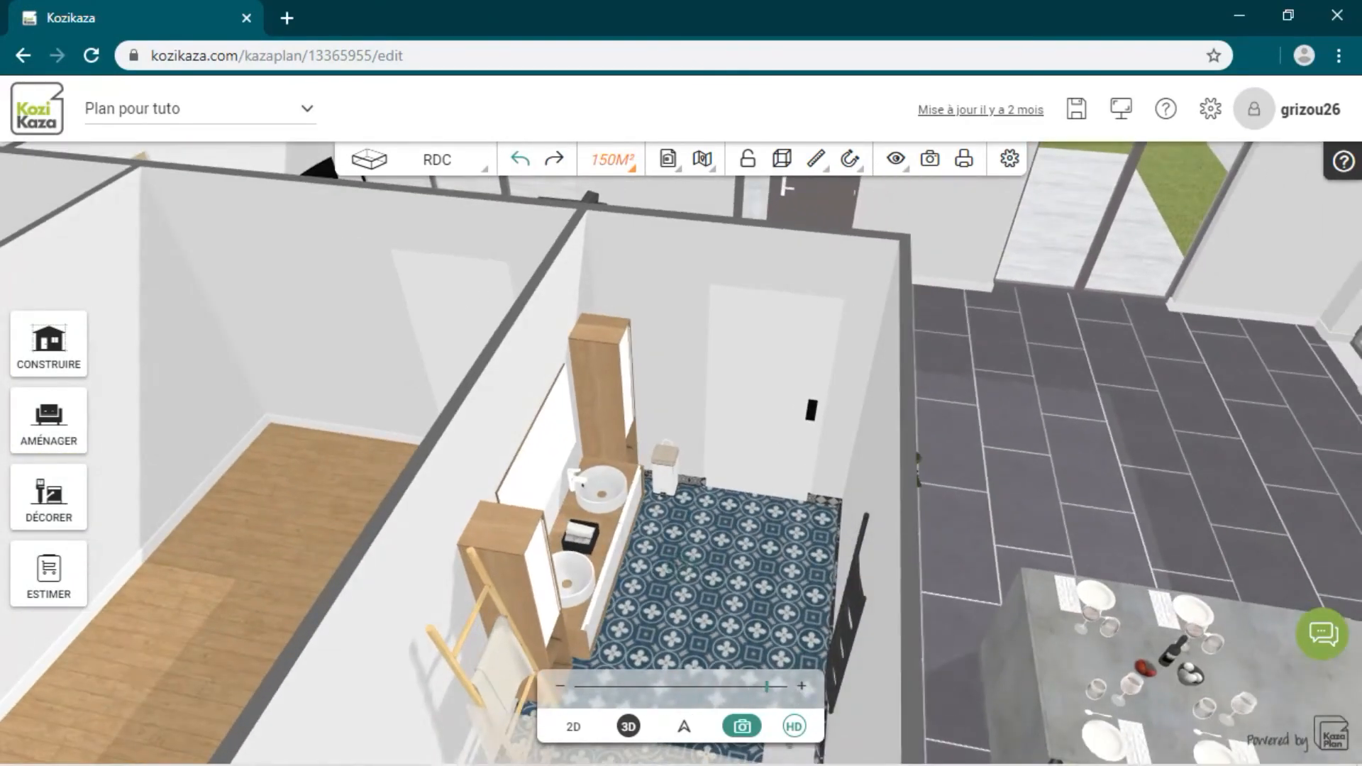
click(49, 419)
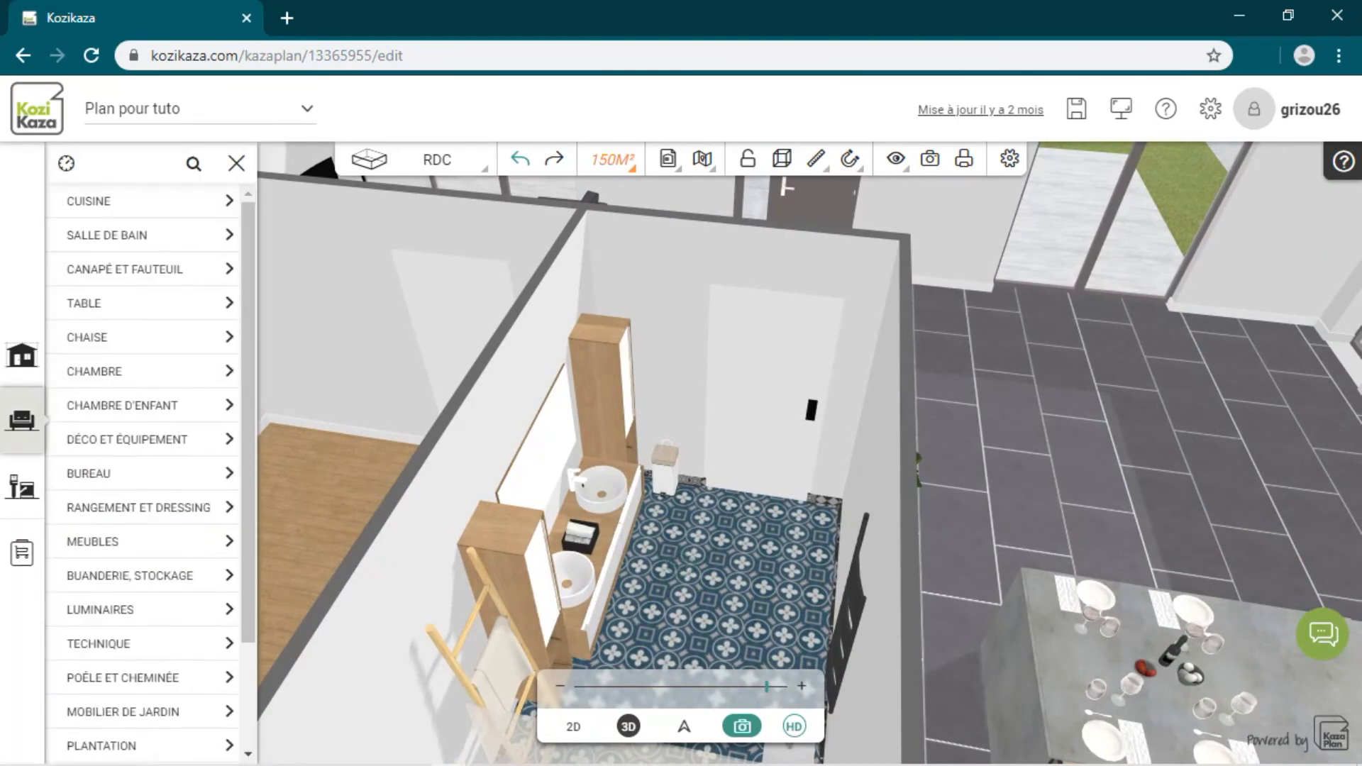
click(21, 488)
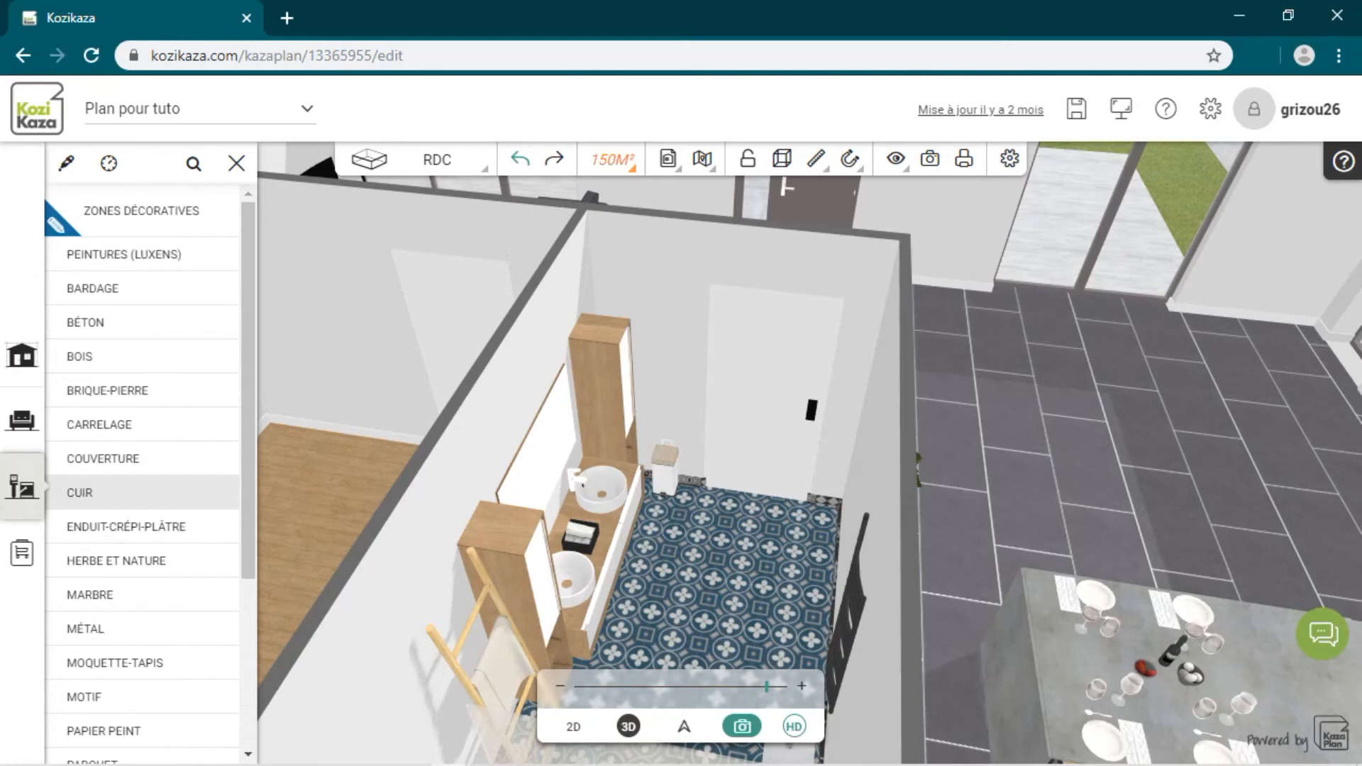
scroll(106, 492, down, 4)
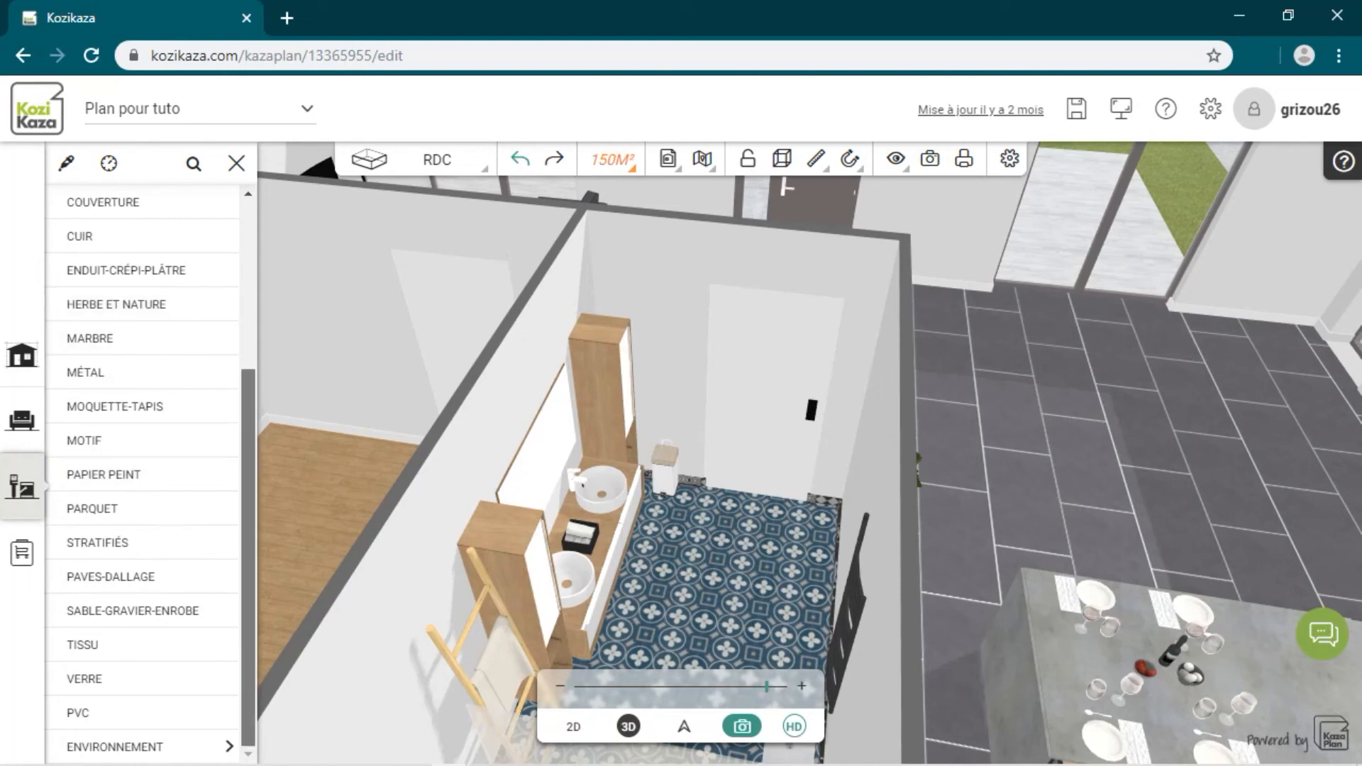
scroll(141, 468, up, 3)
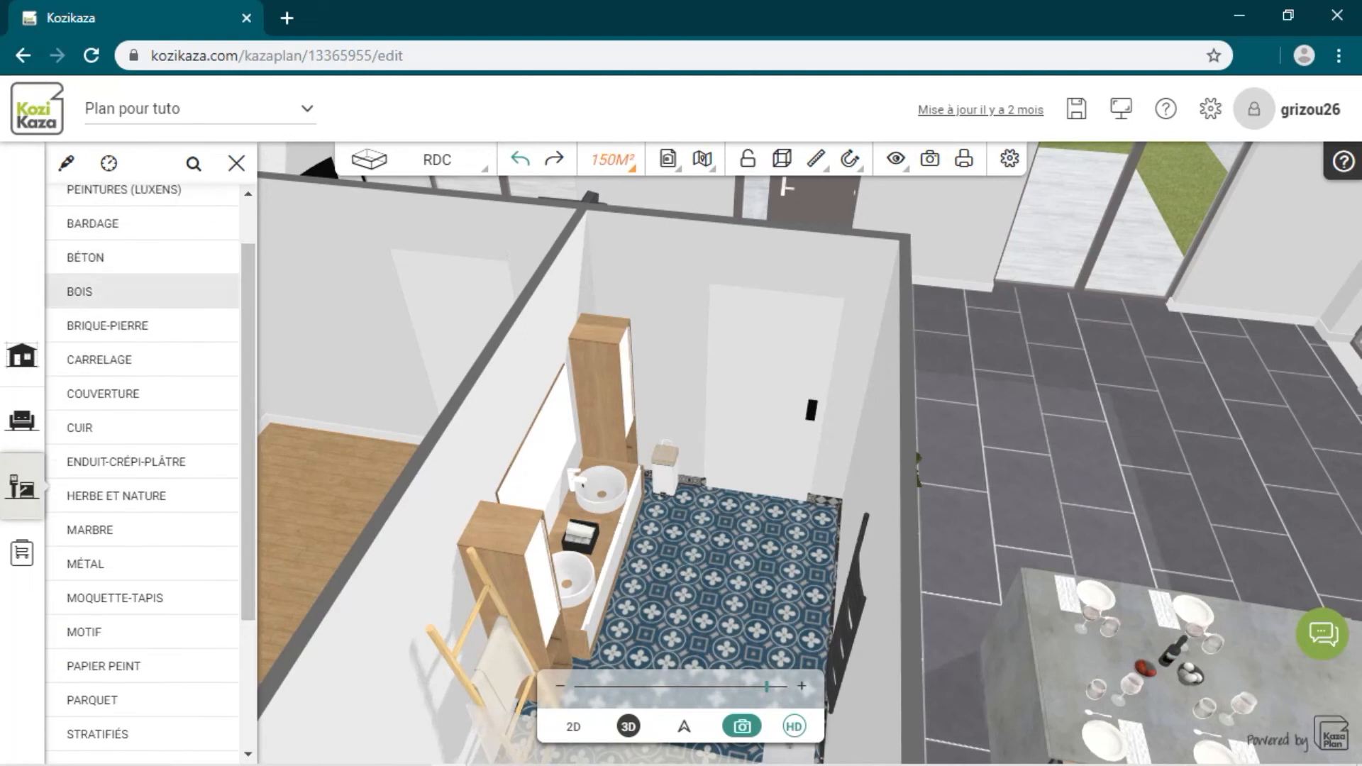
click(142, 291)
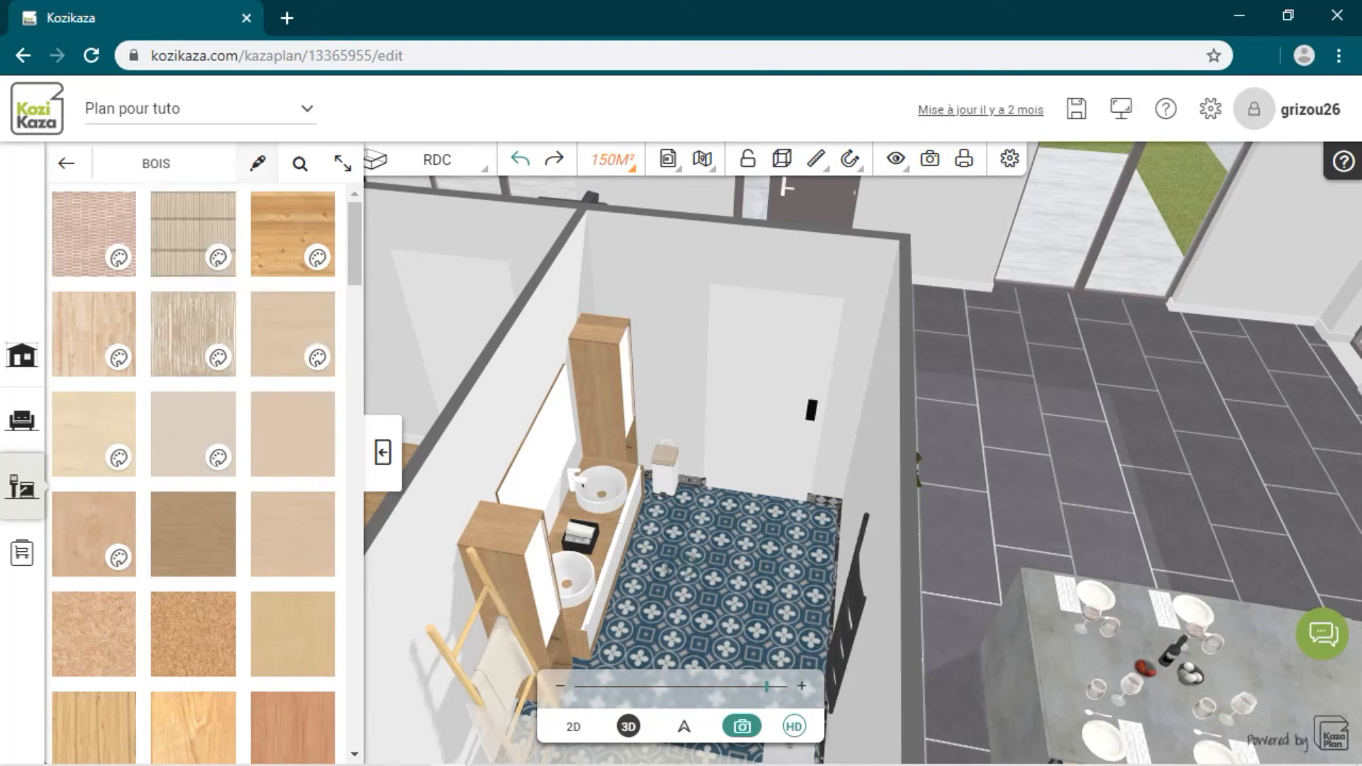
click(599, 401)
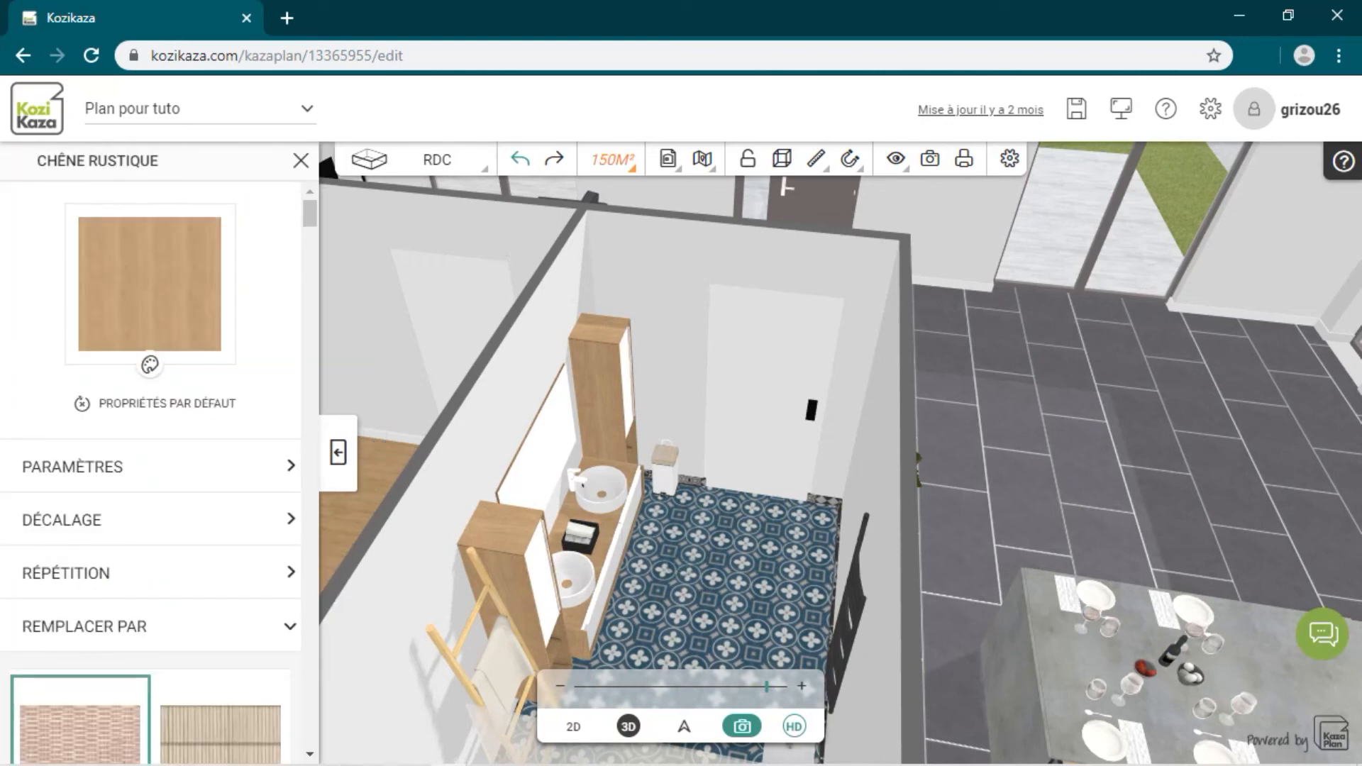
click(772, 392)
drag(685, 561, 426, 507)
drag(680, 596, 685, 529)
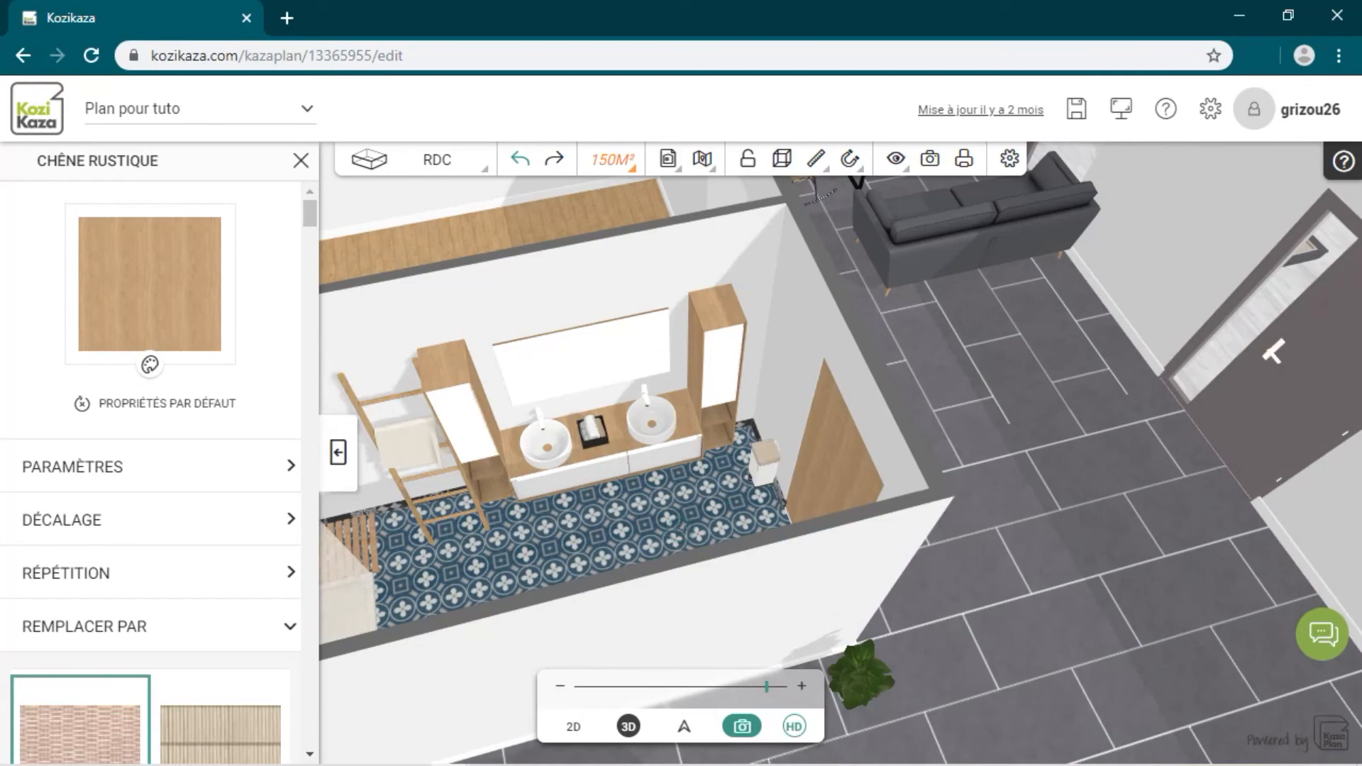
drag(677, 528, 686, 497)
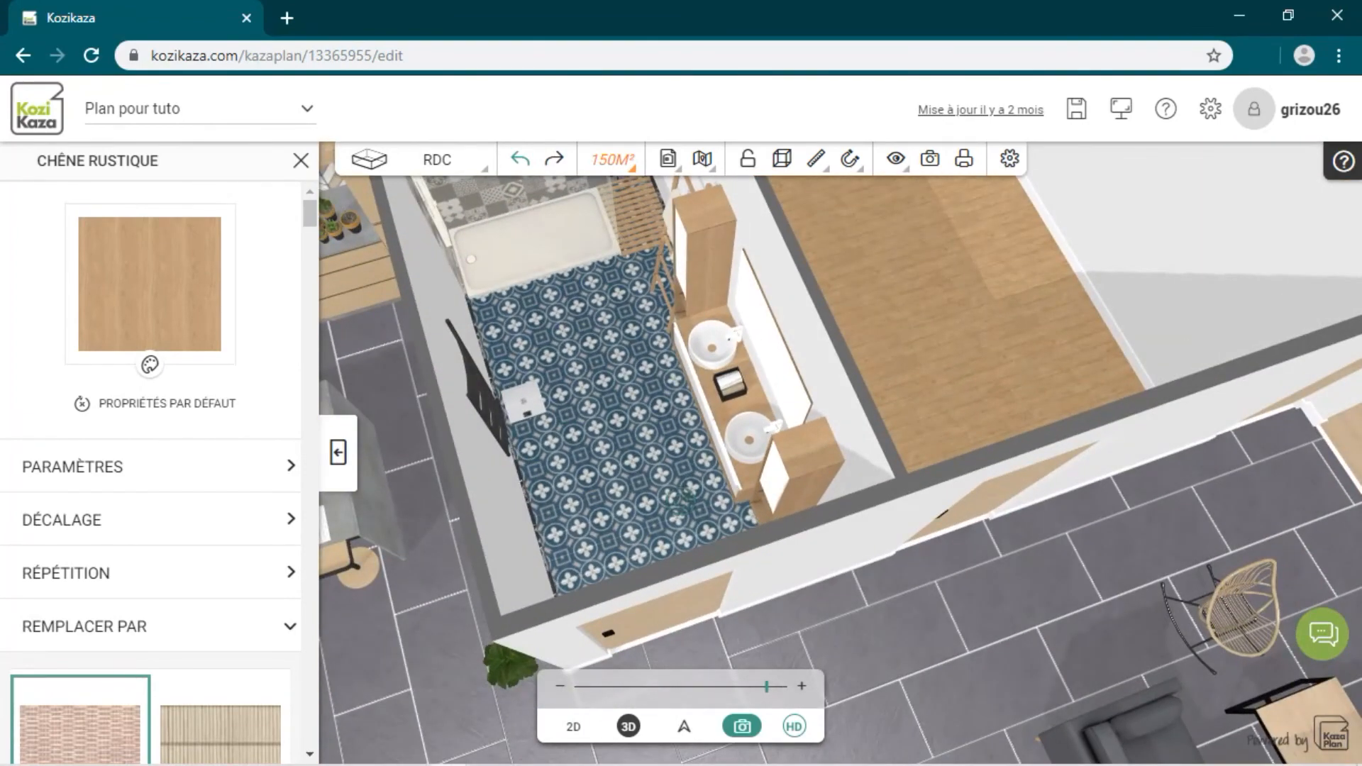
mouse_move(685, 499)
mouse_down()
mouse_move(684, 527)
mouse_move(682, 484)
mouse_move(679, 558)
mouse_move(695, 557)
mouse_up()
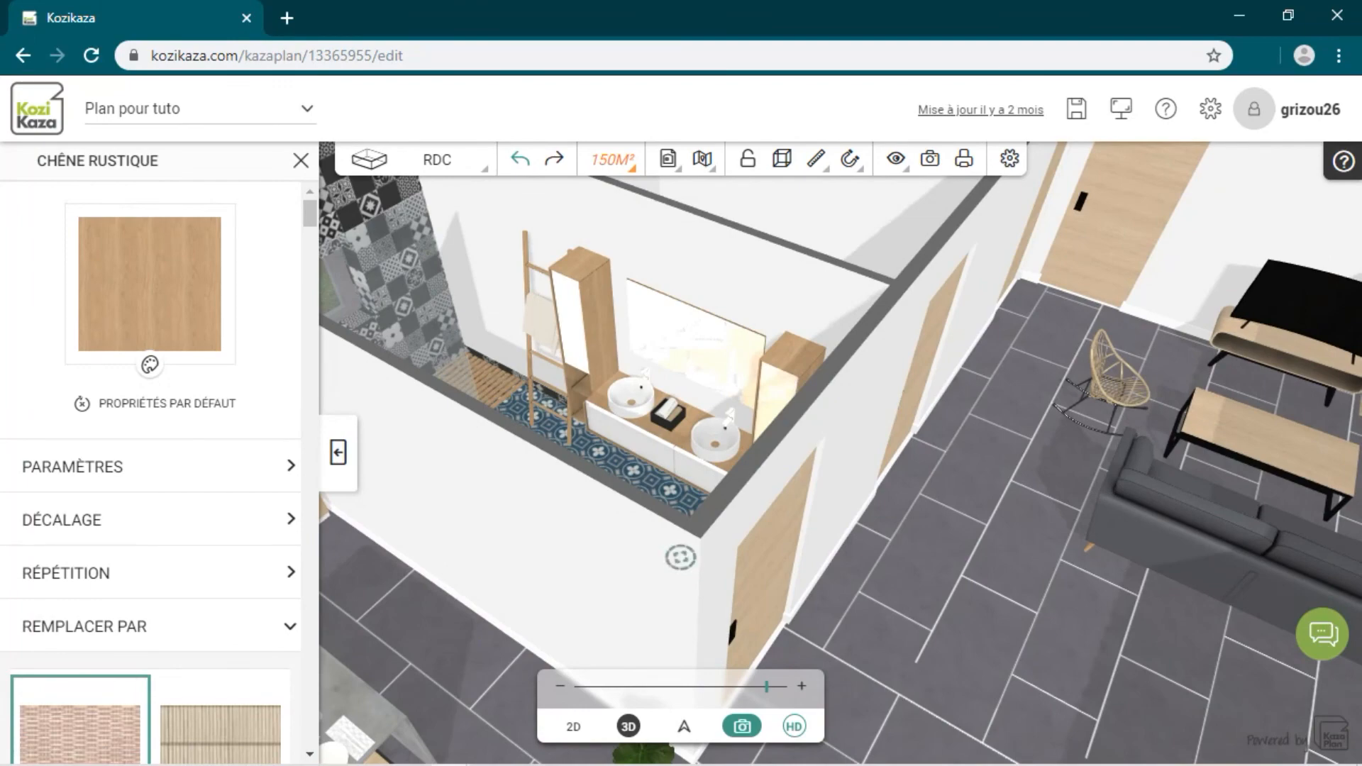
drag(680, 557, 676, 510)
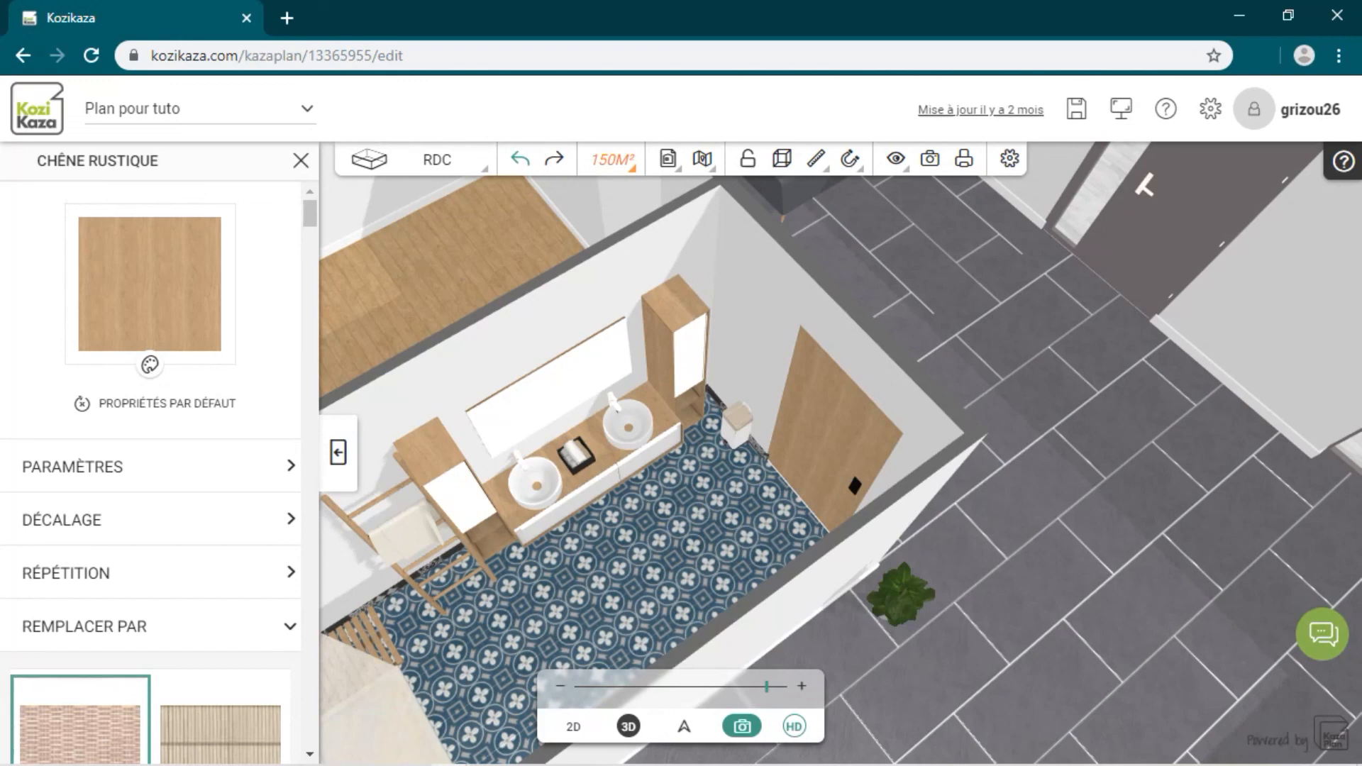
drag(615, 654, 681, 532)
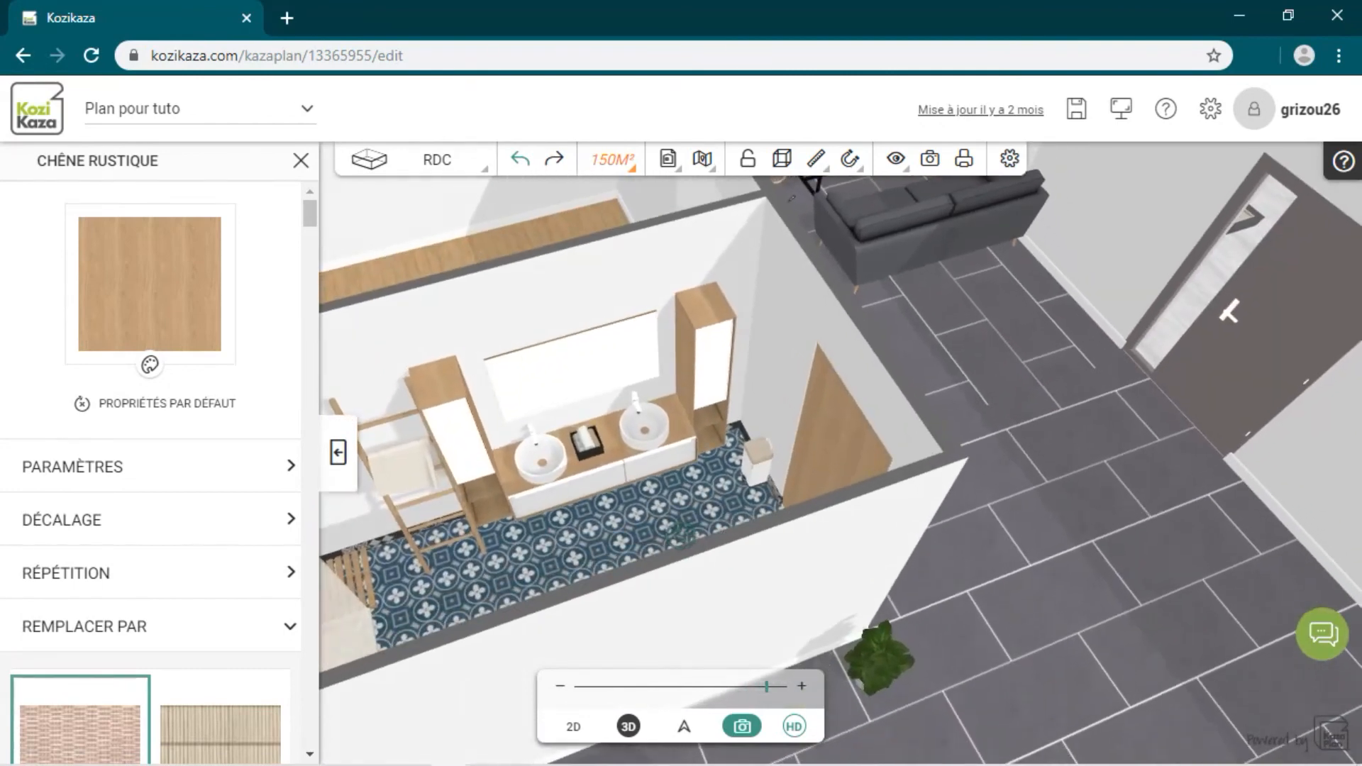